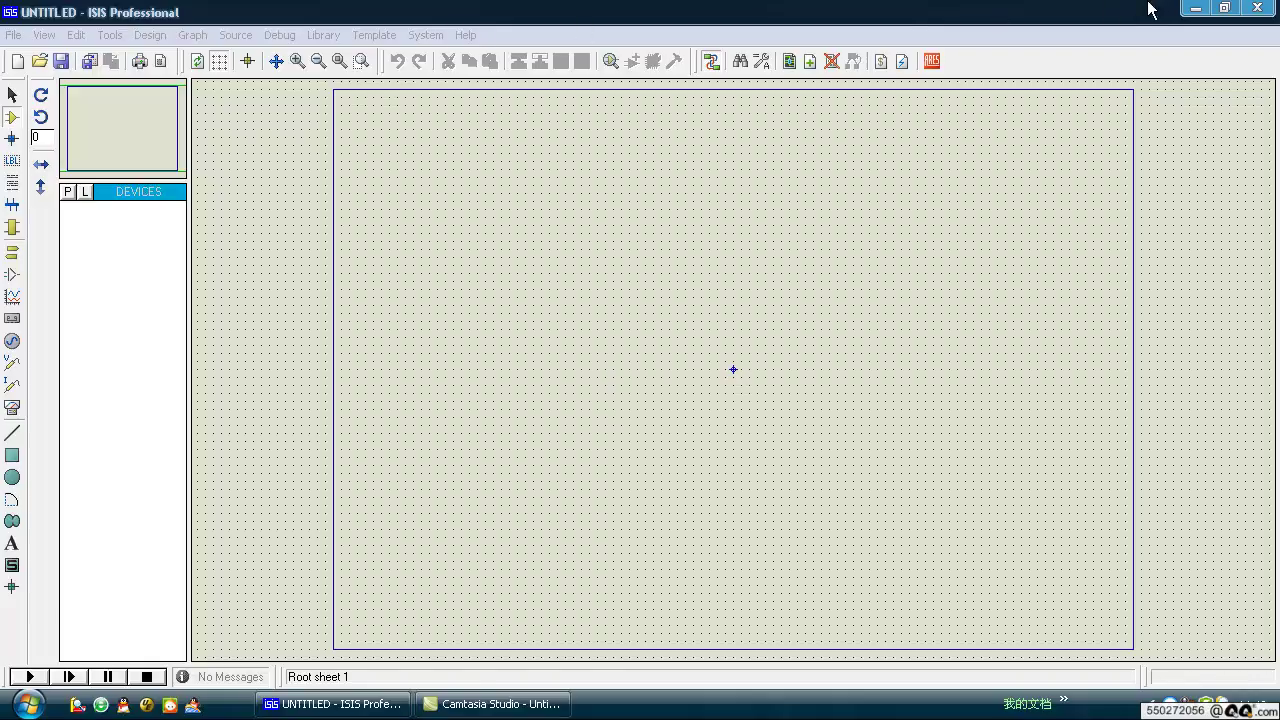
Open the MODELS.HLP help file from the HELP folder of the Proteus 7 Professional shortcuts.
click(1193, 9)
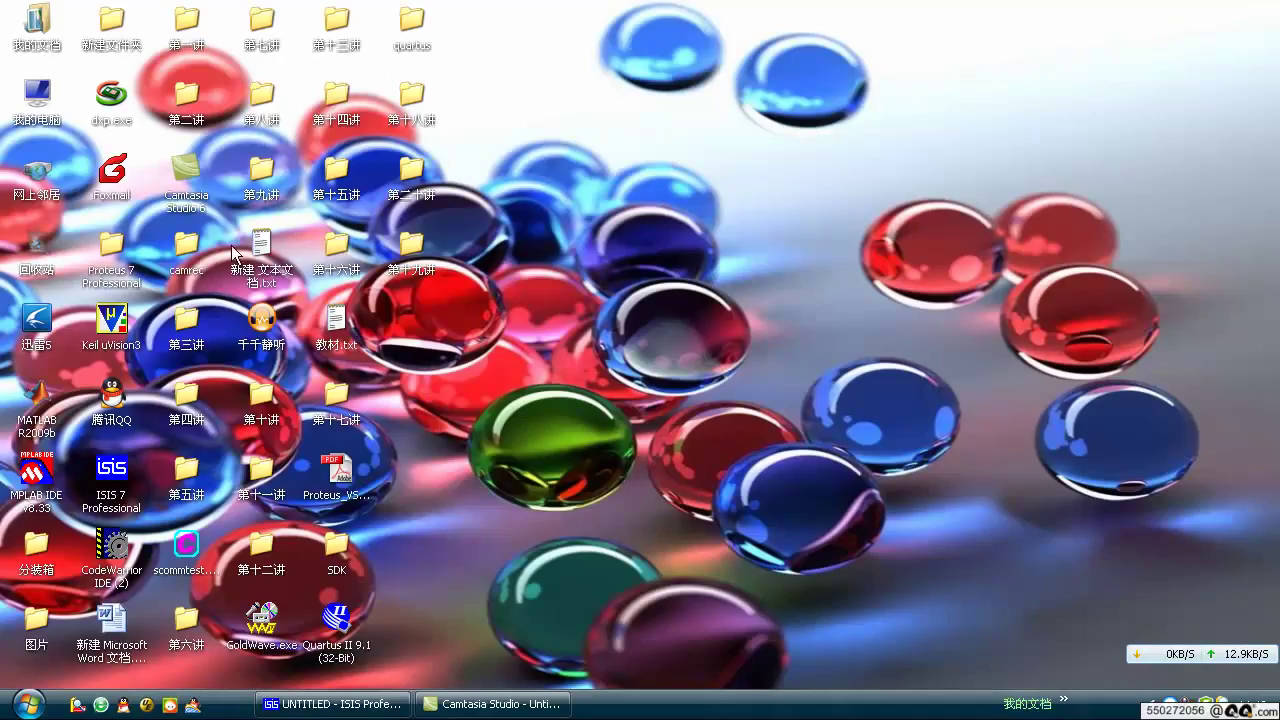
double_click(111, 250)
double_click(888, 150)
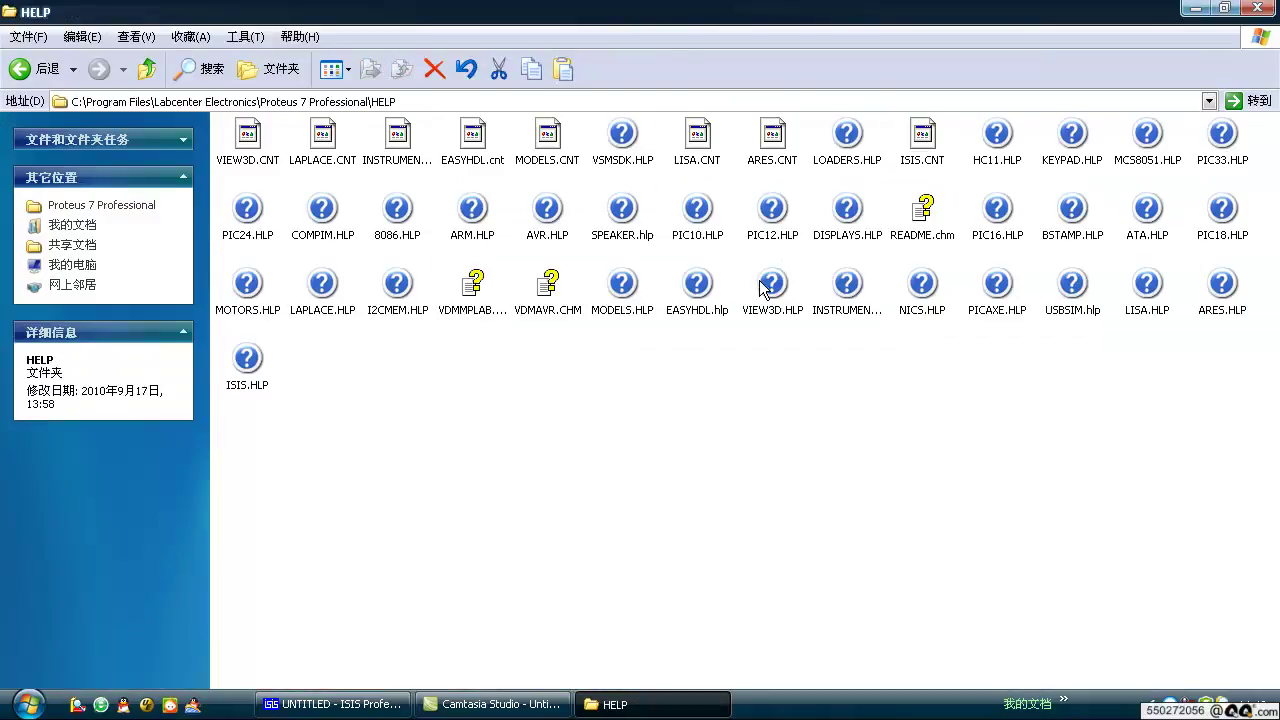
double_click(624, 292)
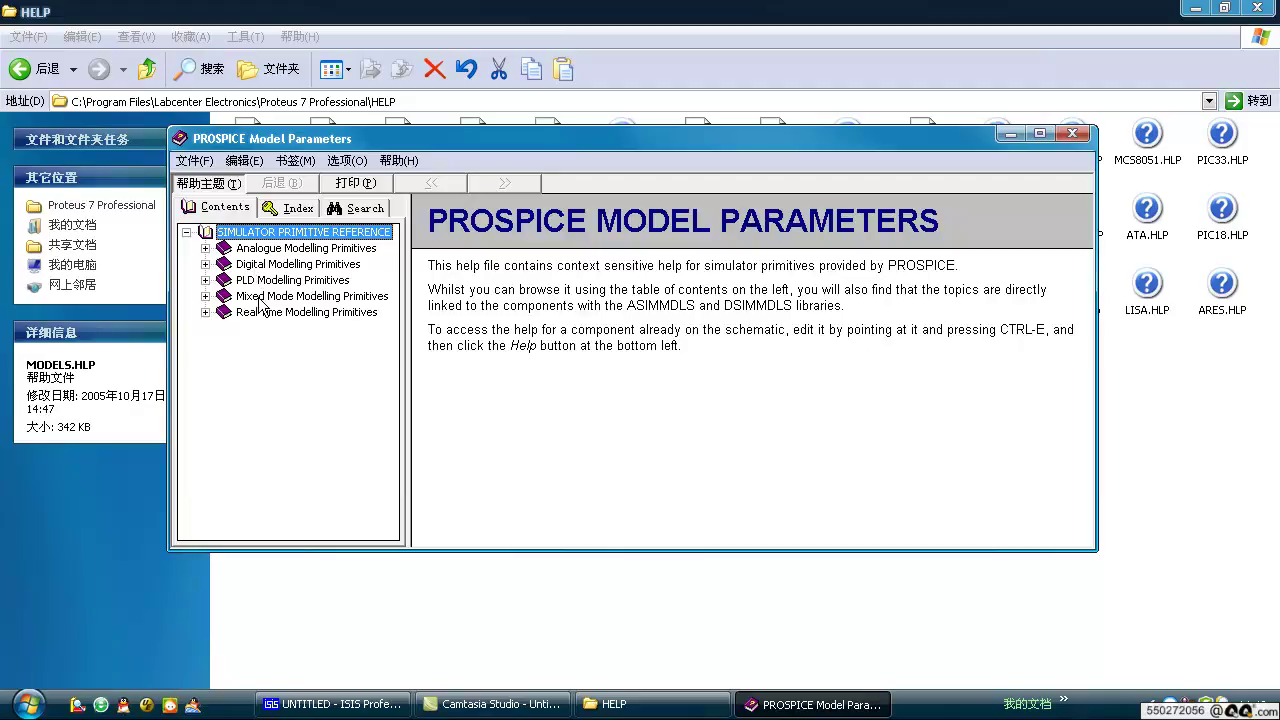
Look up the ADC Interface Object Model topic under Mixed Mode Modelling Primitives.
double_click(259, 297)
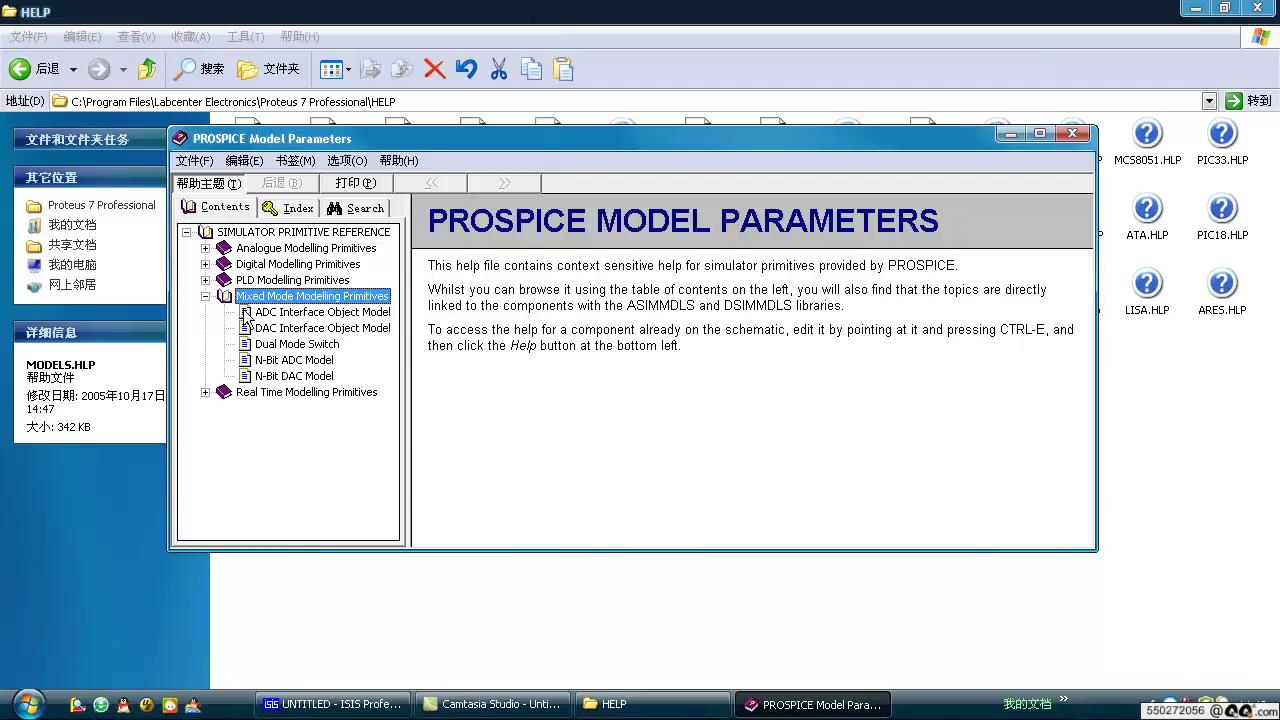
click(258, 312)
click(258, 328)
key(Up)
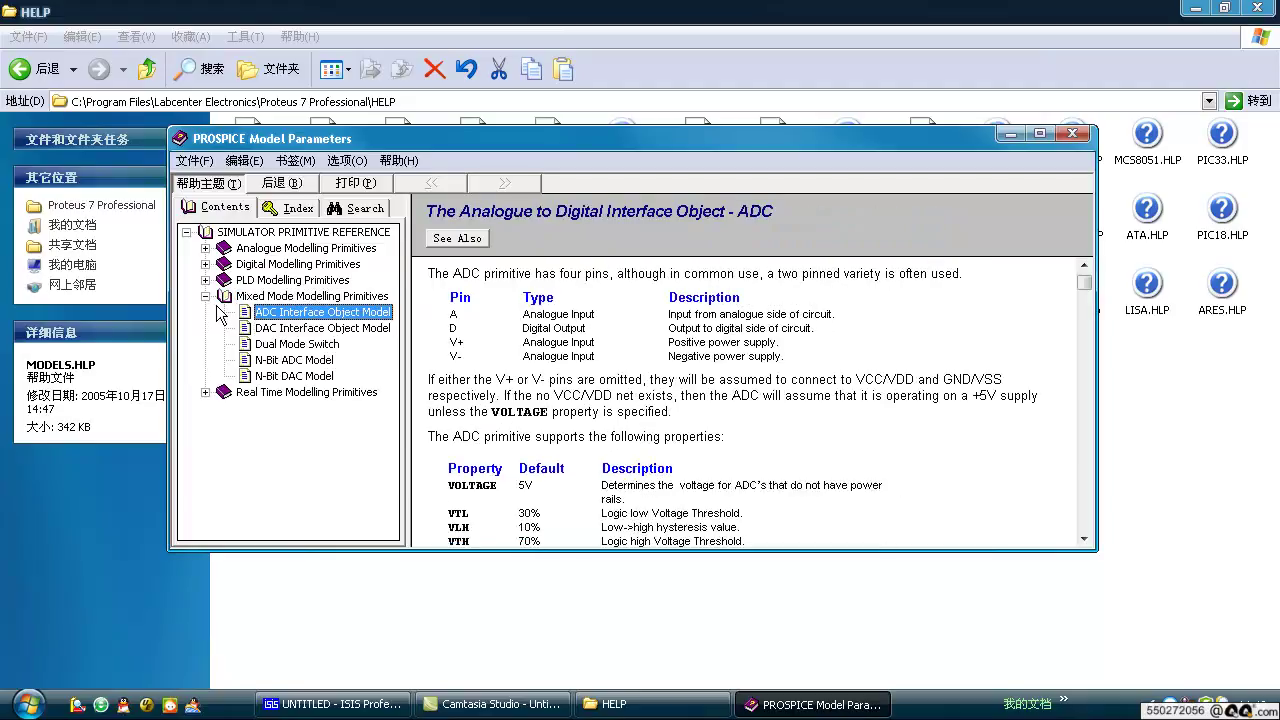
View the Real Time Digital Probe topic under Real Time Modelling Primitives and collapse that section.
double_click(222, 298)
double_click(218, 312)
double_click(218, 312)
double_click(218, 312)
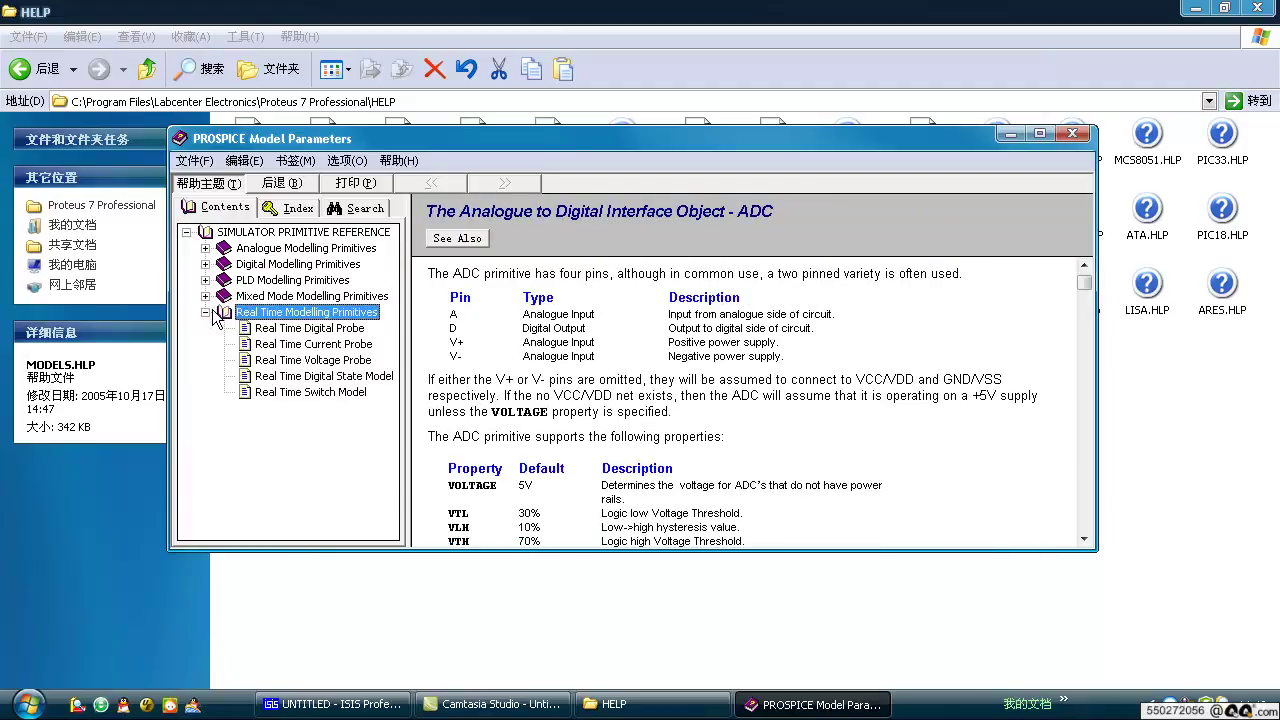
click(294, 332)
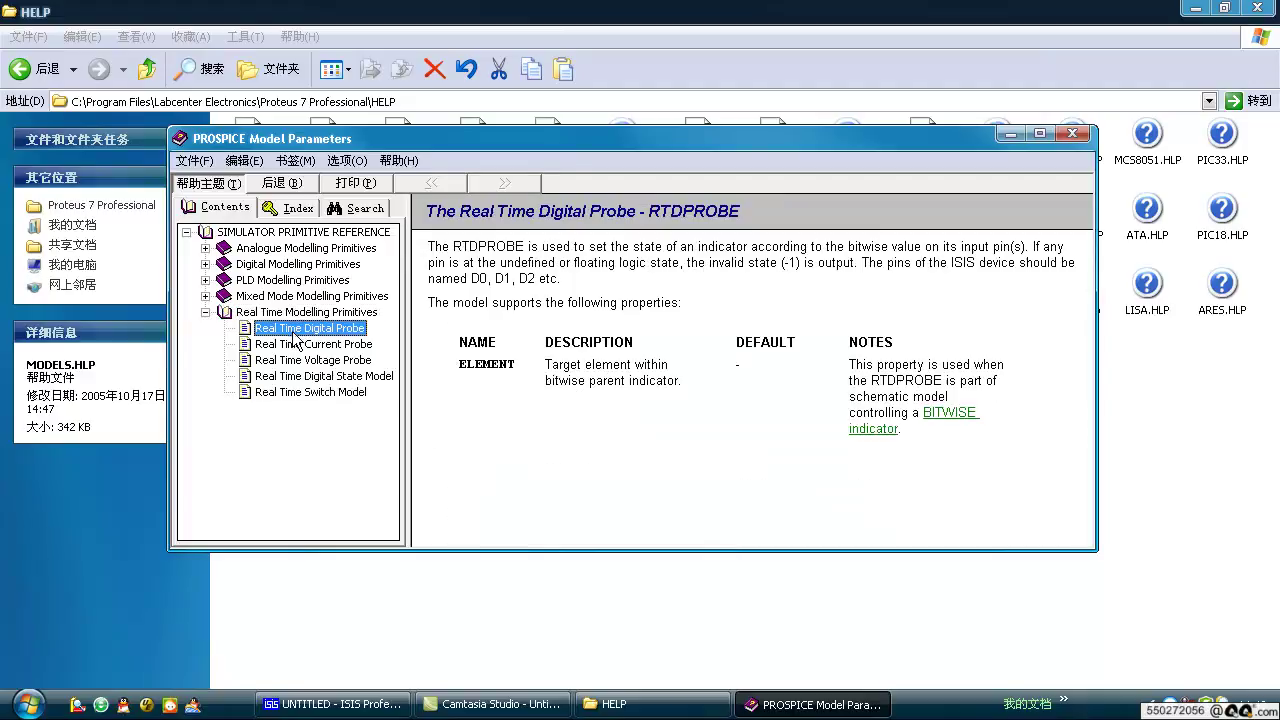
click(204, 313)
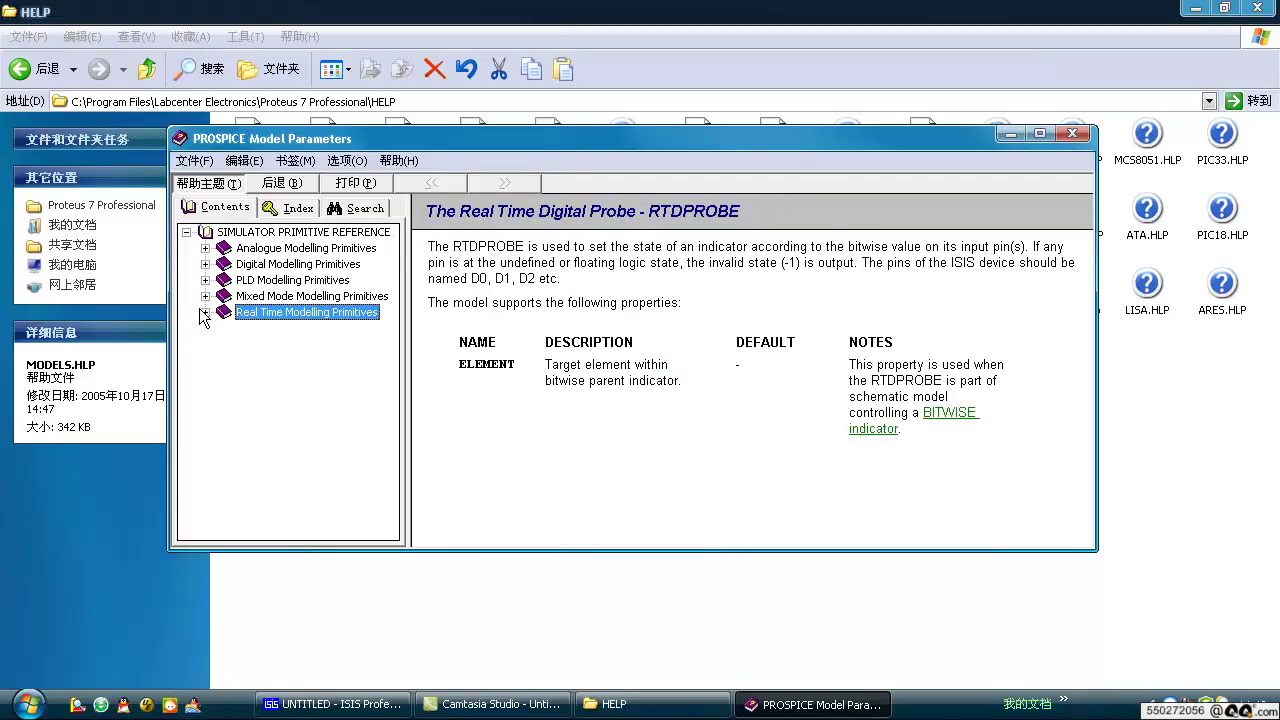
View the Capacitor Model topic under Analogue Modelling Primitives and look through the list of analogue models.
click(206, 248)
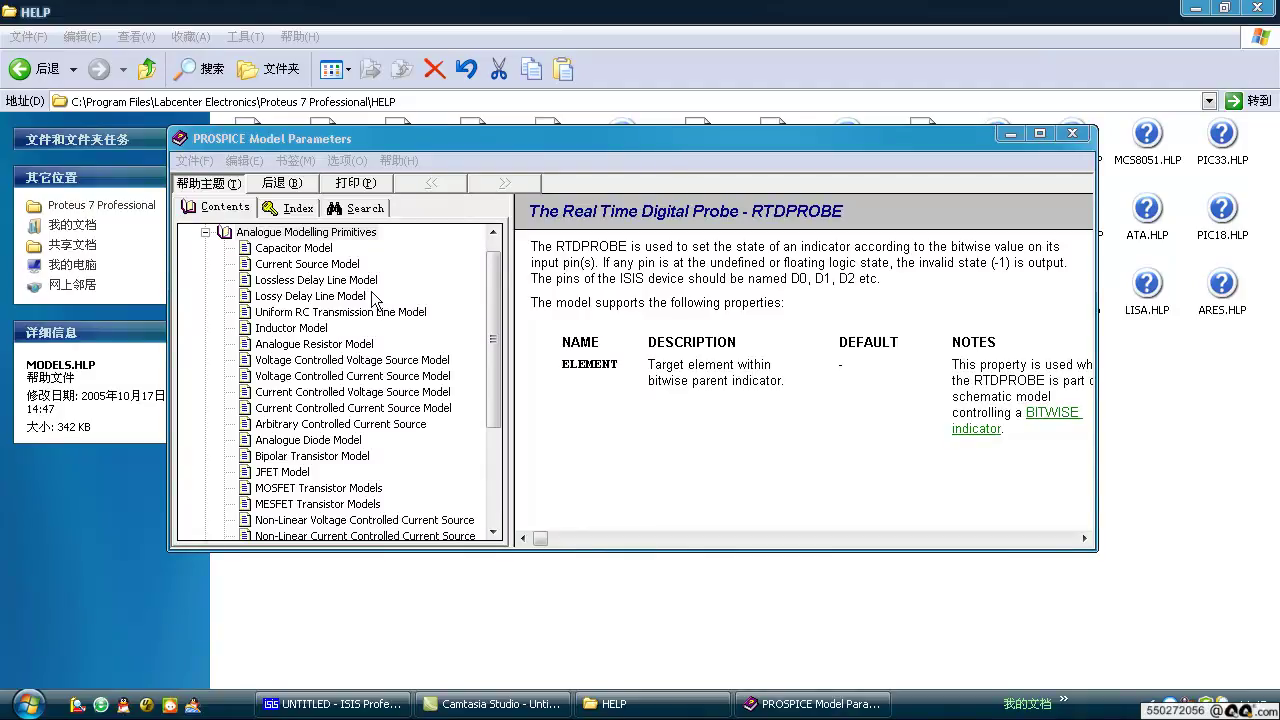
click(360, 265)
click(354, 249)
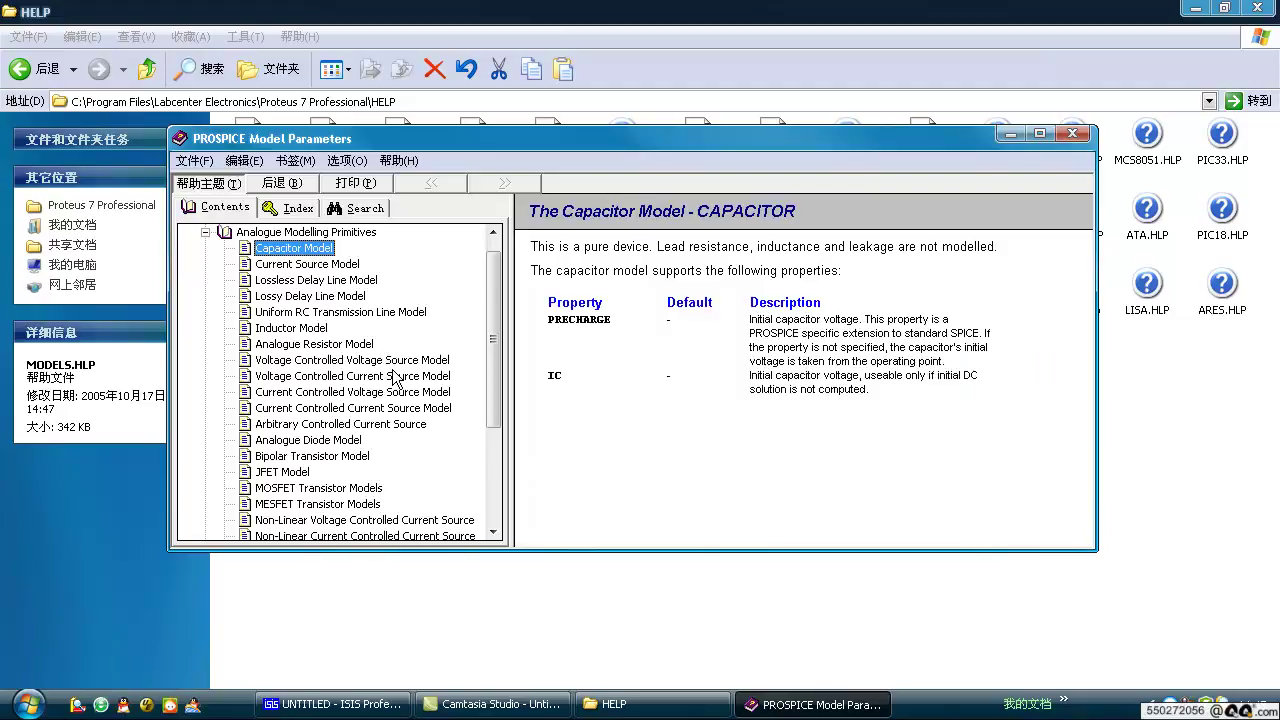
scroll(368, 376, down, 3)
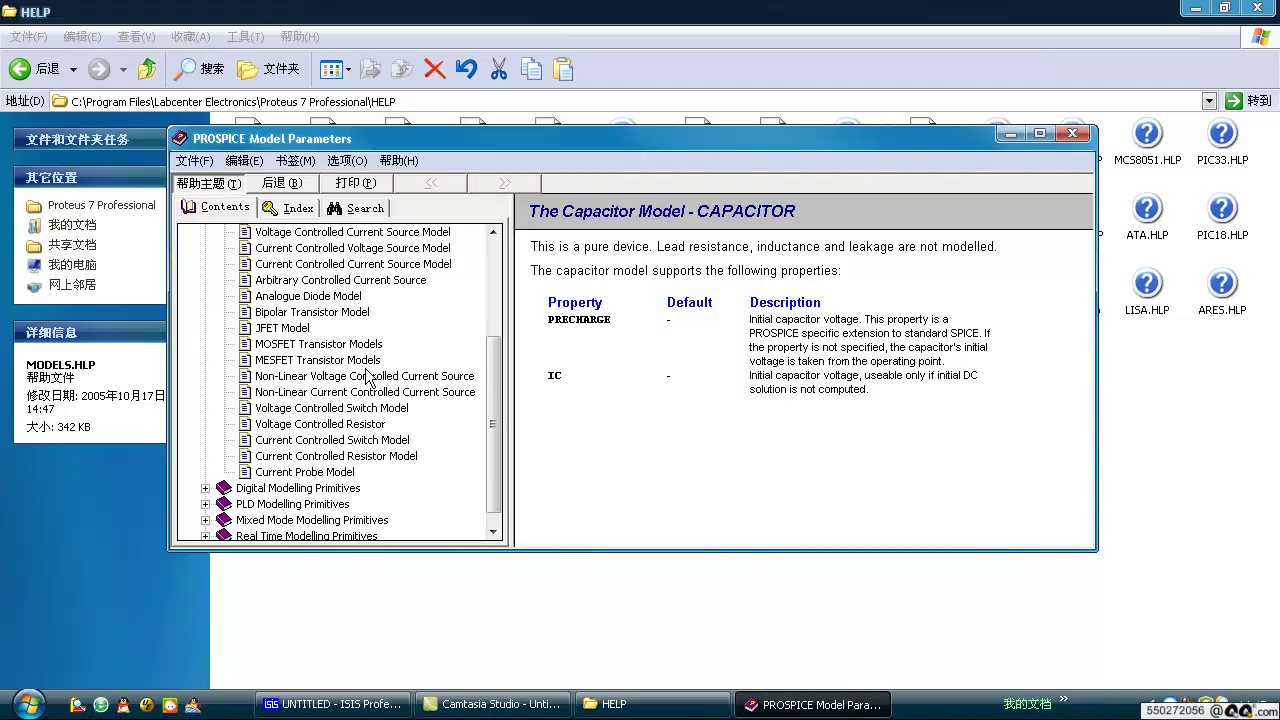
scroll(400, 364, up, 1)
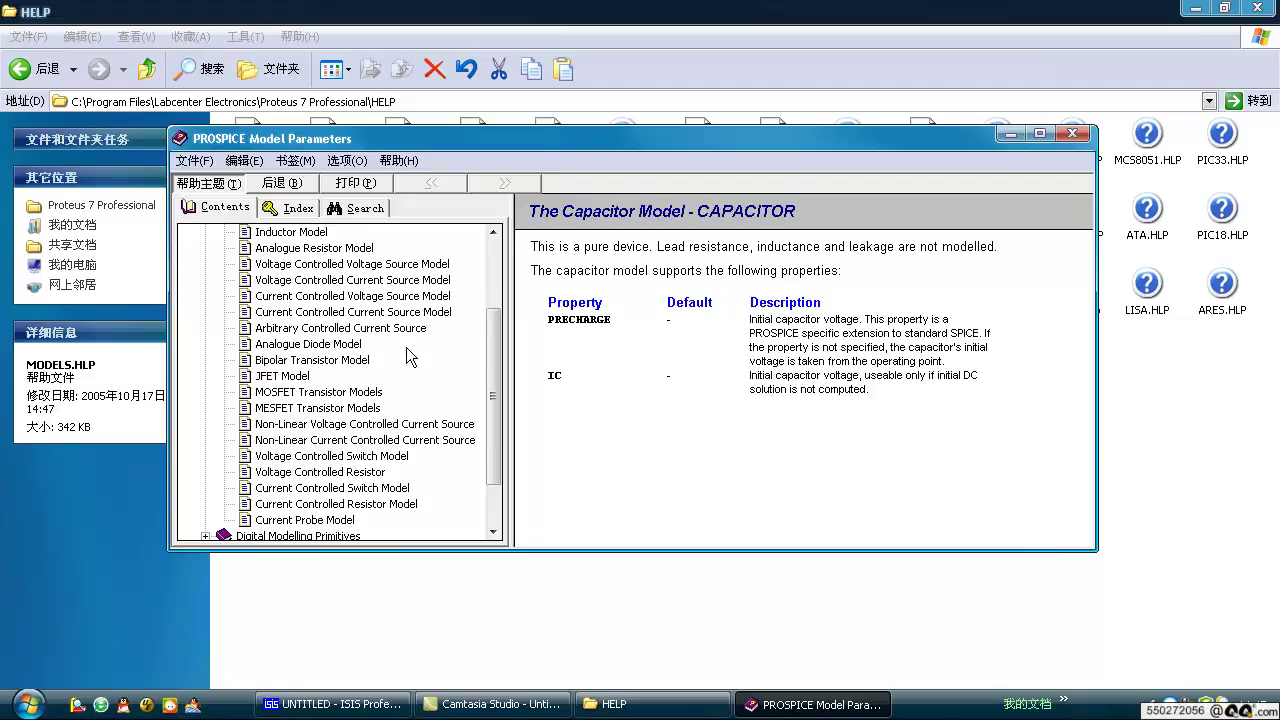
Browse the Non-Linear Voltage Controlled Current Source, JFET Model and Uniform RC Transmission Line Model topics.
click(380, 440)
click(380, 428)
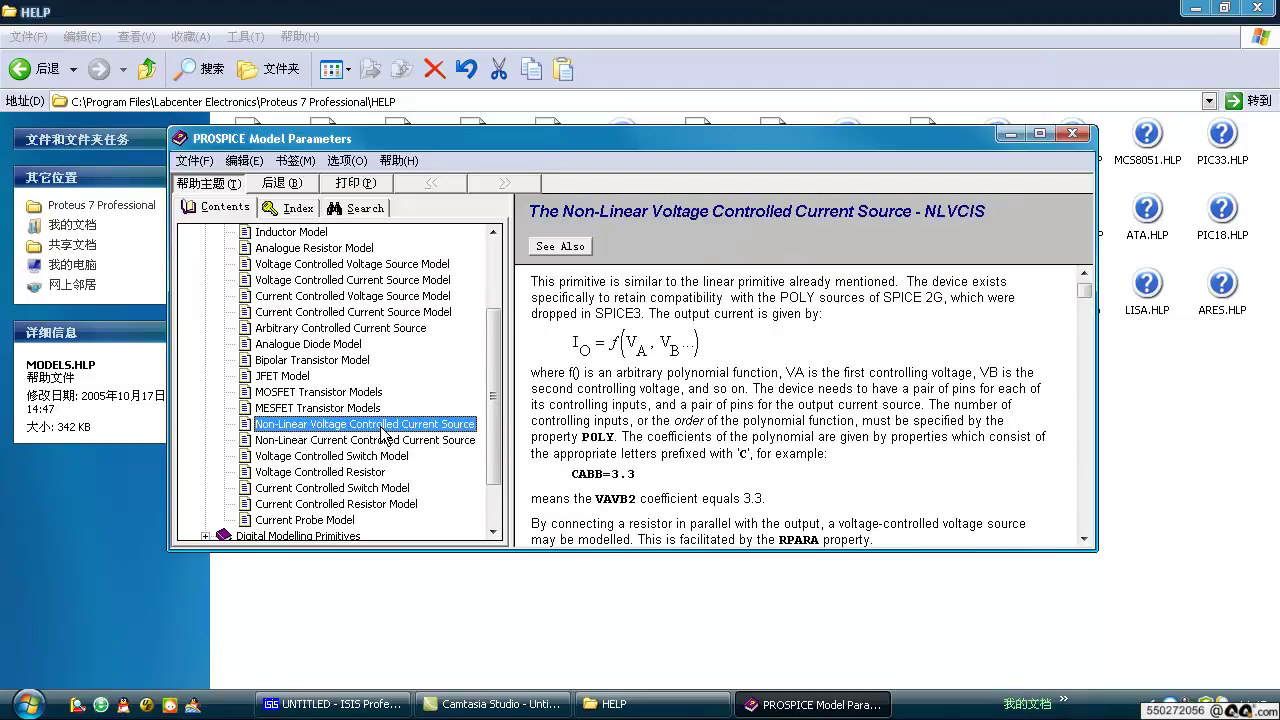
click(362, 378)
scroll(376, 388, up, 1)
scroll(376, 388, up, 2)
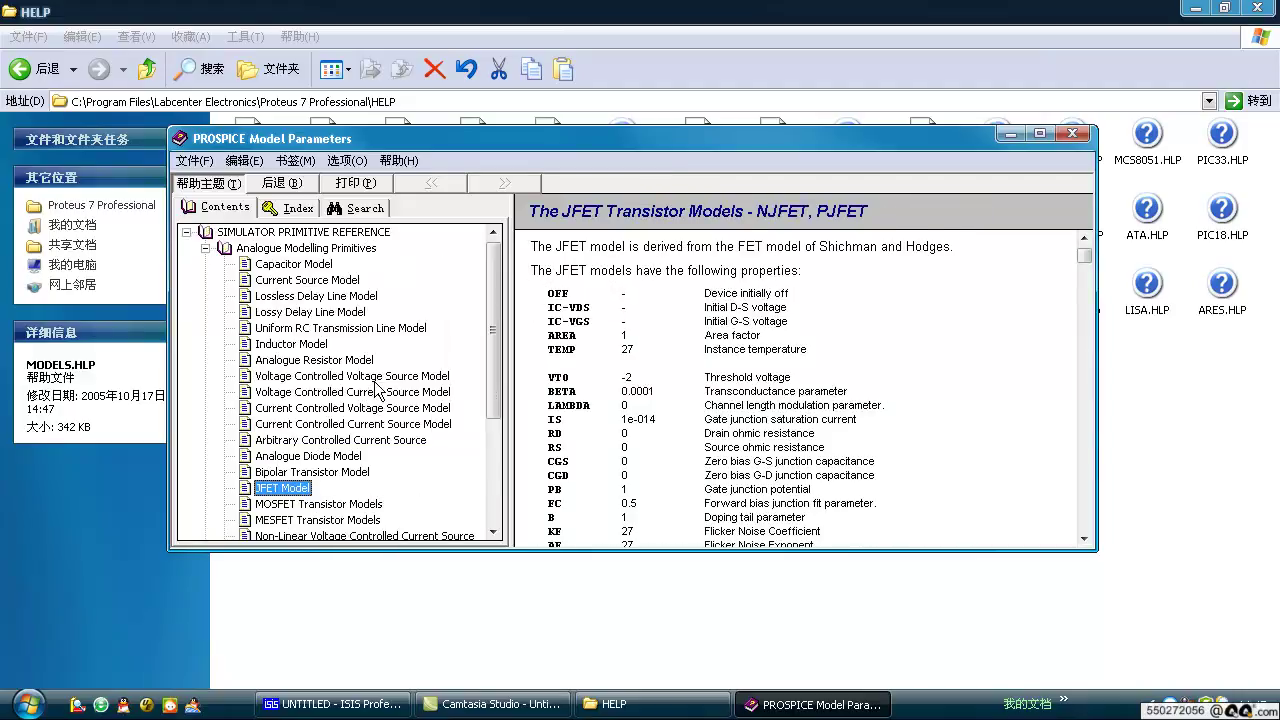
click(393, 344)
click(387, 330)
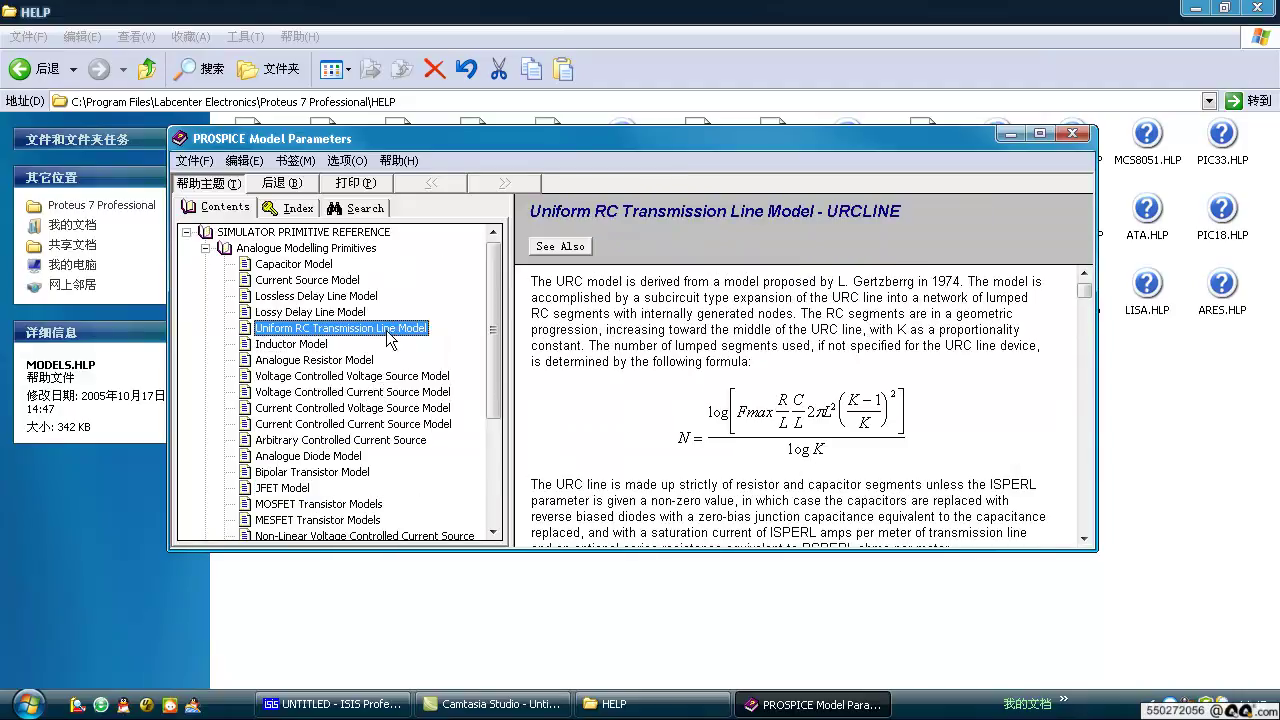
Return to the Capacitor Model topic and read its pure device note and PRECHARGE property description.
click(338, 298)
click(336, 266)
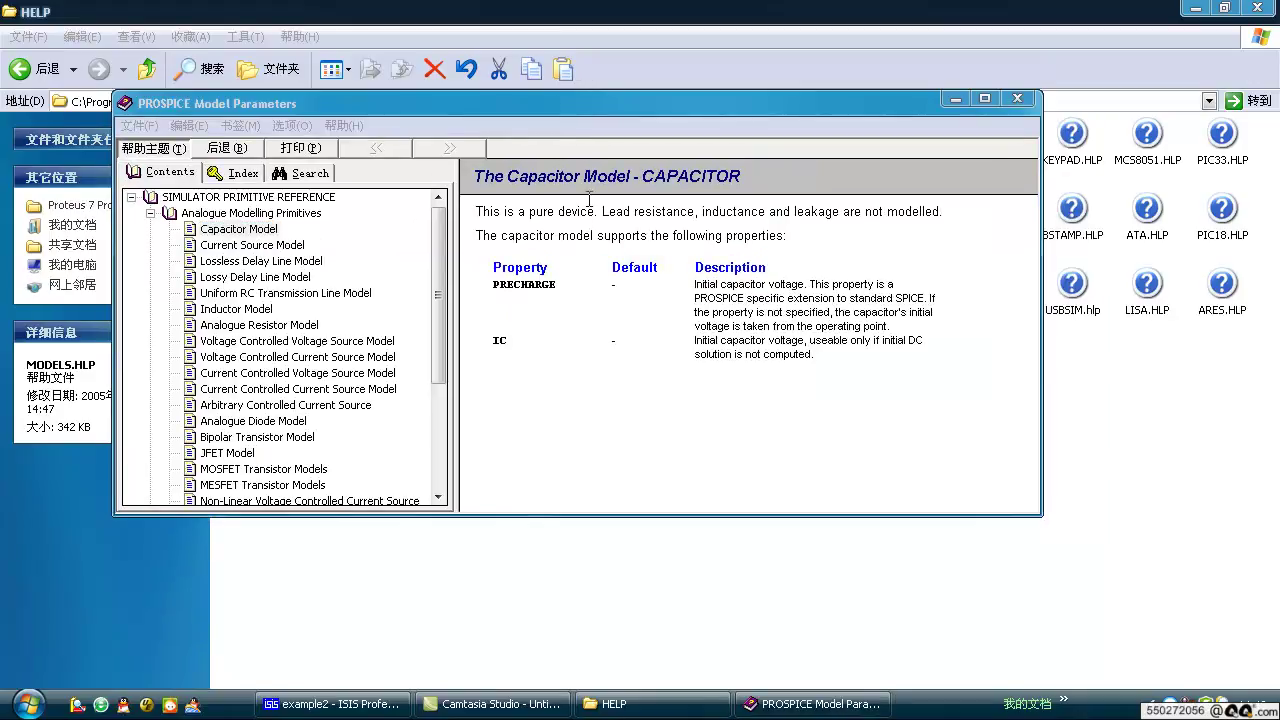
drag(530, 211, 578, 211)
click(501, 235)
drag(501, 235, 604, 296)
click(620, 300)
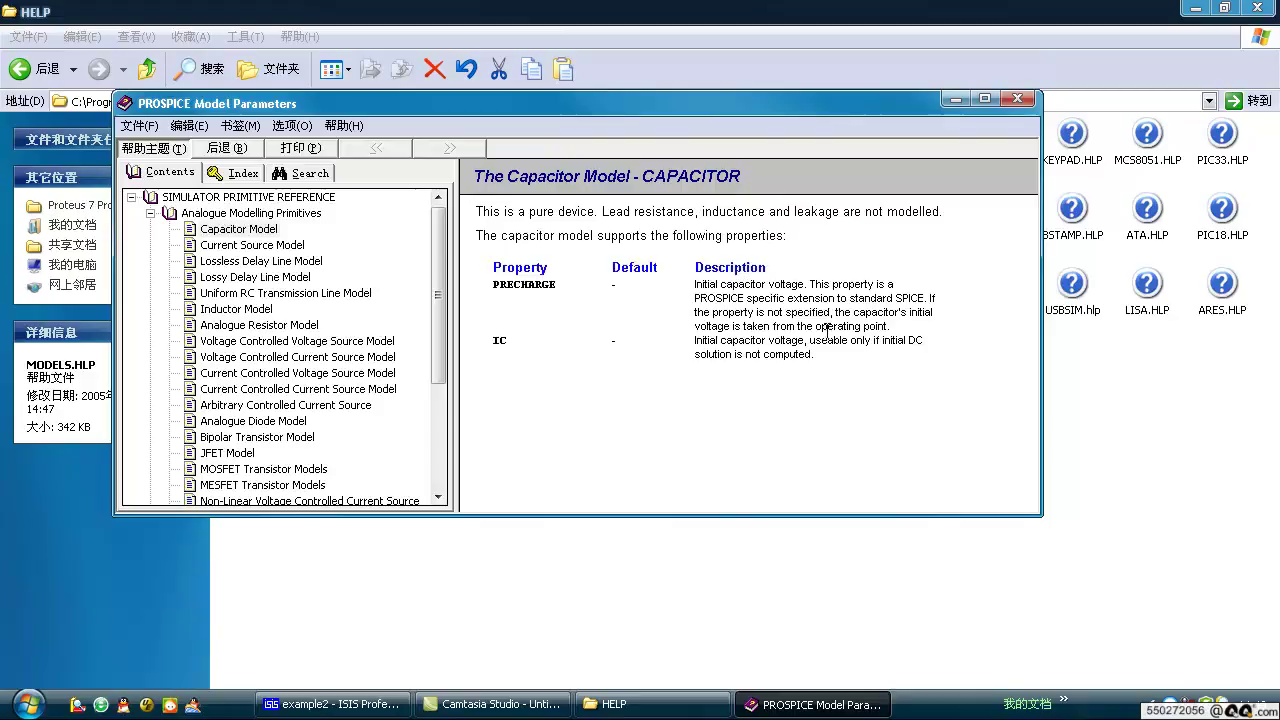
drag(829, 333, 612, 262)
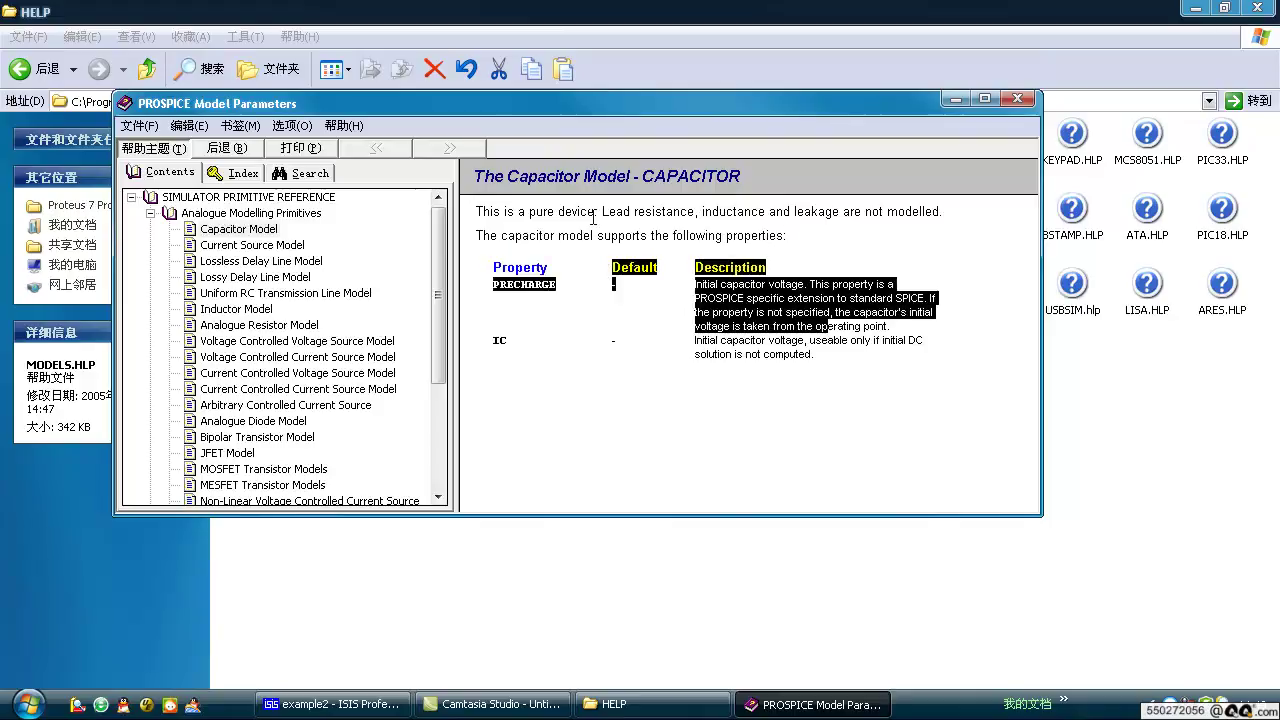
Switch to the example2 schematic in ISIS and simulate the analogue analysis graph of the R1-C1 circuit.
click(955, 99)
click(333, 704)
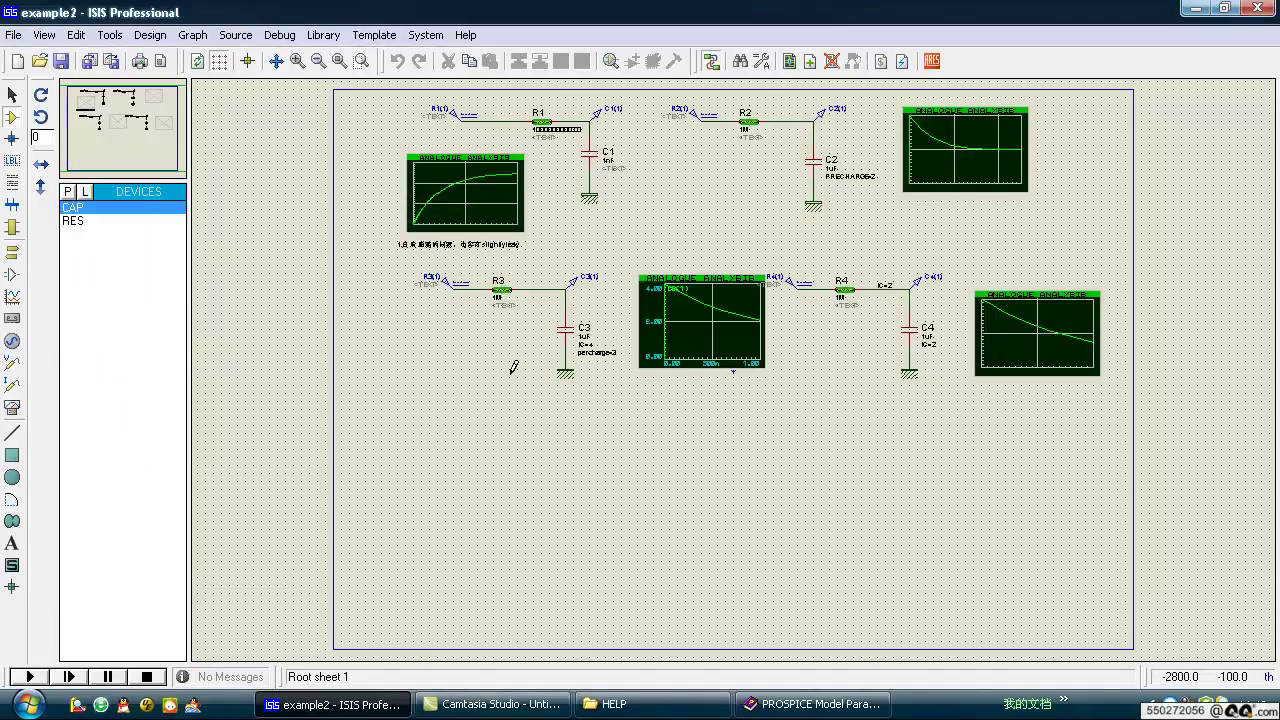
scroll(534, 174, up, 2)
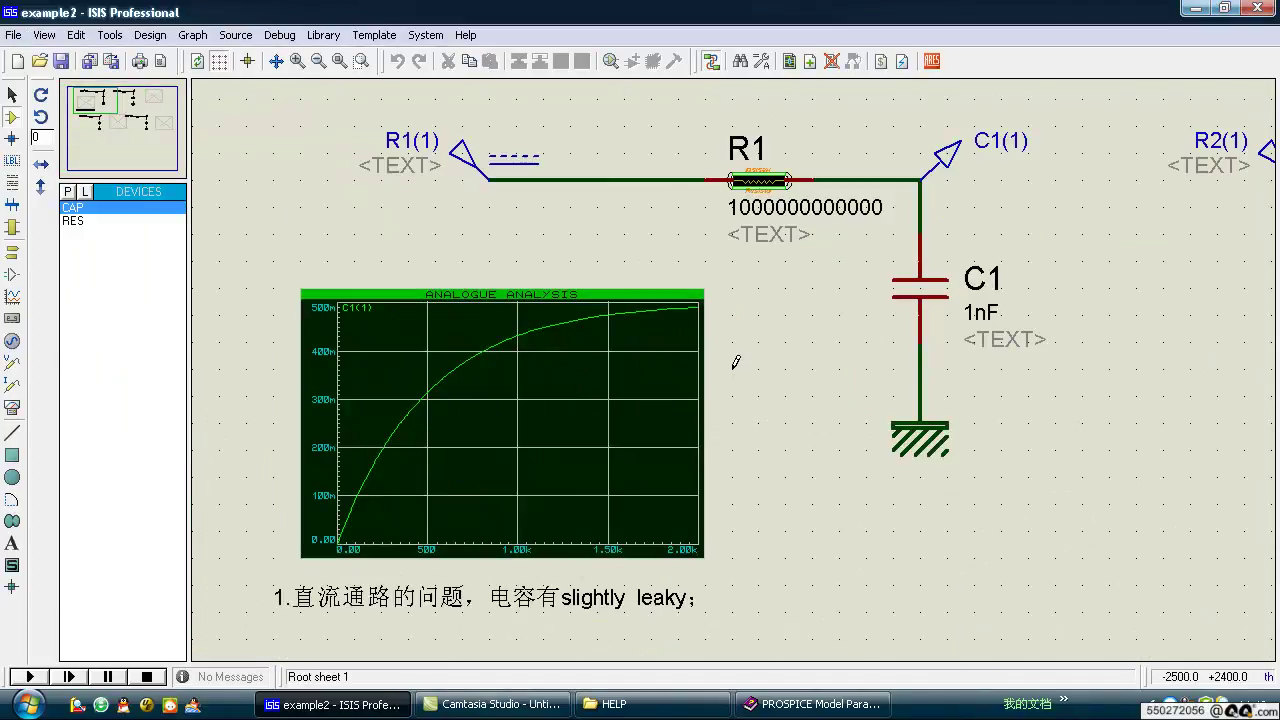
key(space)
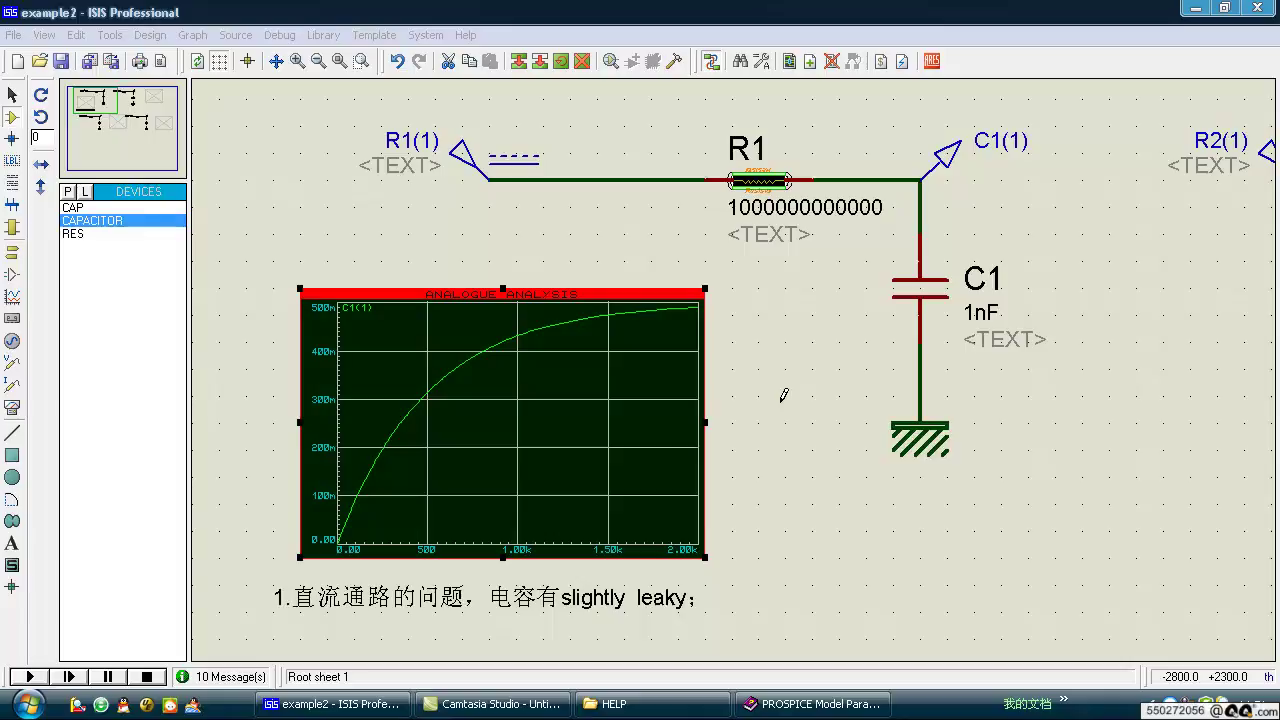
Examine the minimum conductance (GMIN) tolerance in the default simulator options, then close the dialog.
click(425, 34)
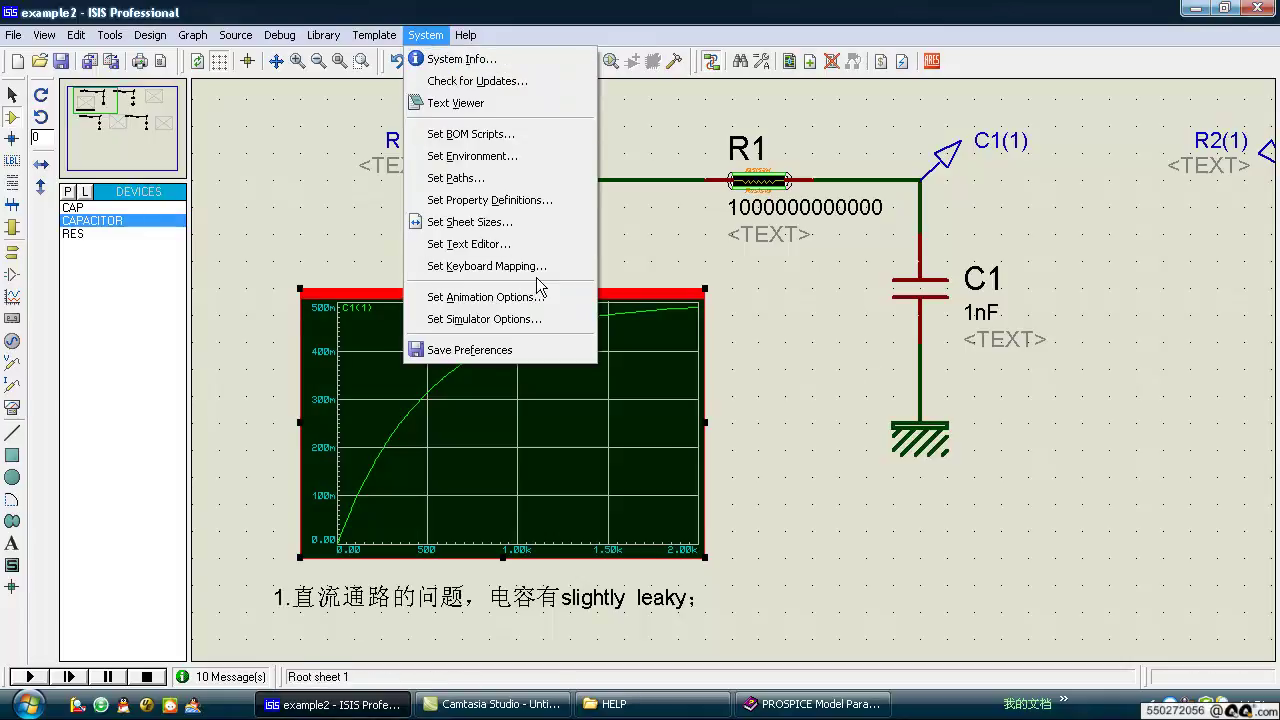
click(535, 319)
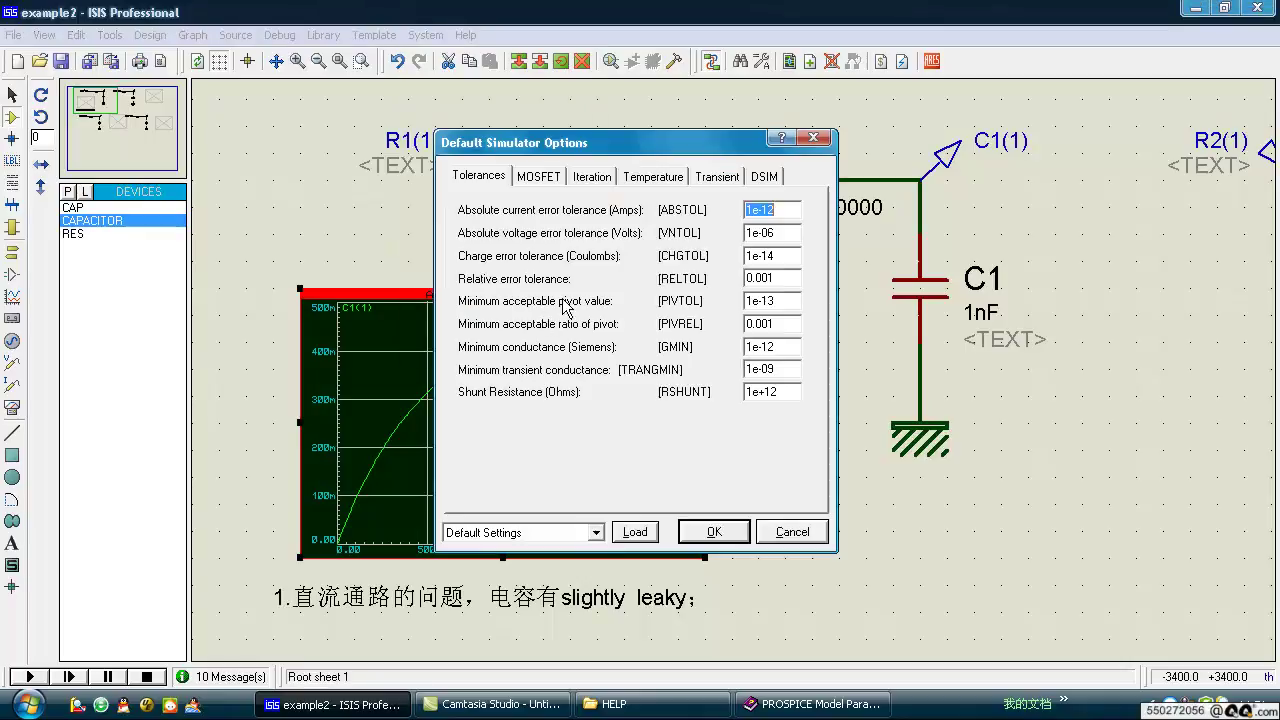
drag(776, 345, 730, 345)
click(778, 346)
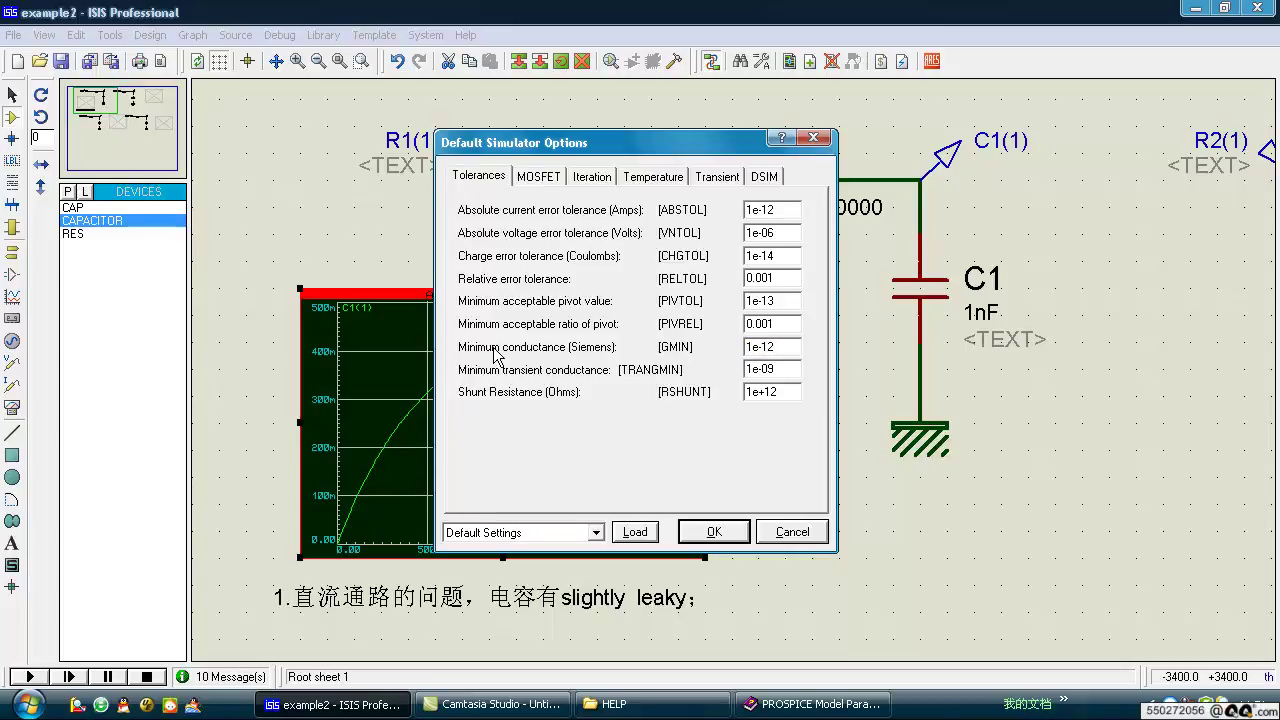
mouse_move(533, 356)
click(814, 137)
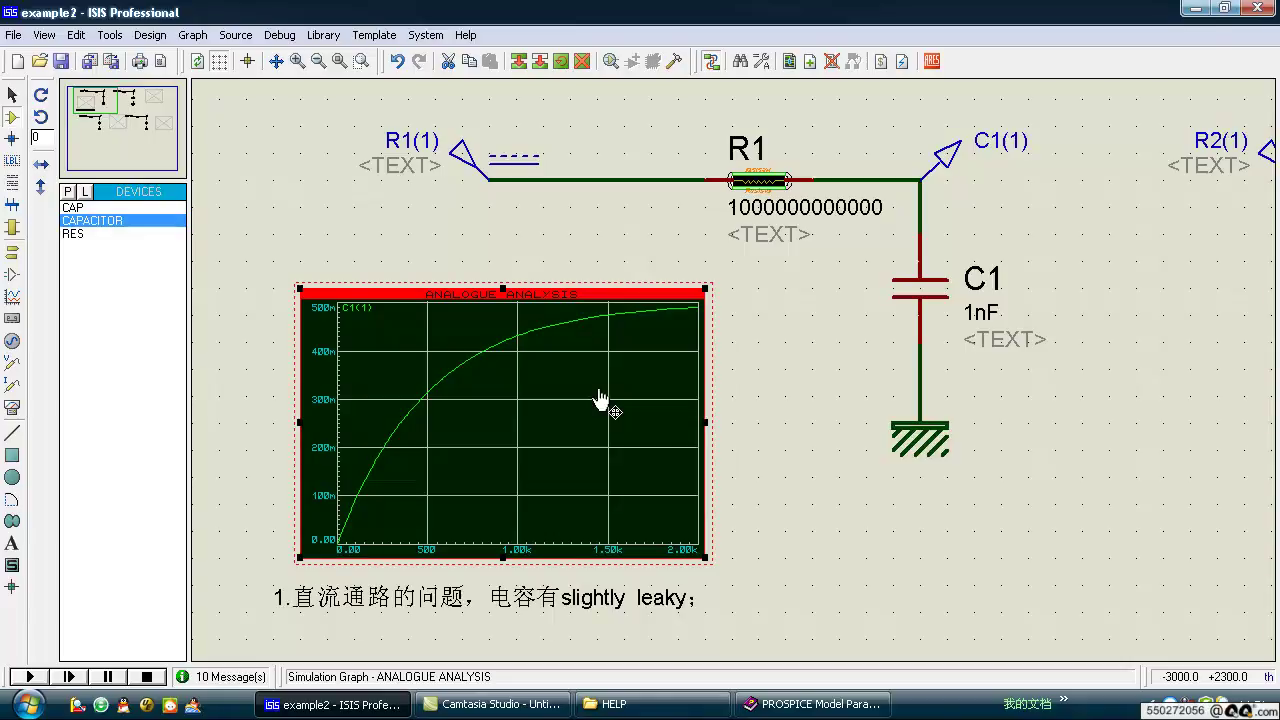
Reopen the default simulator options to check the GMIN value again, and close them without changes.
click(750, 312)
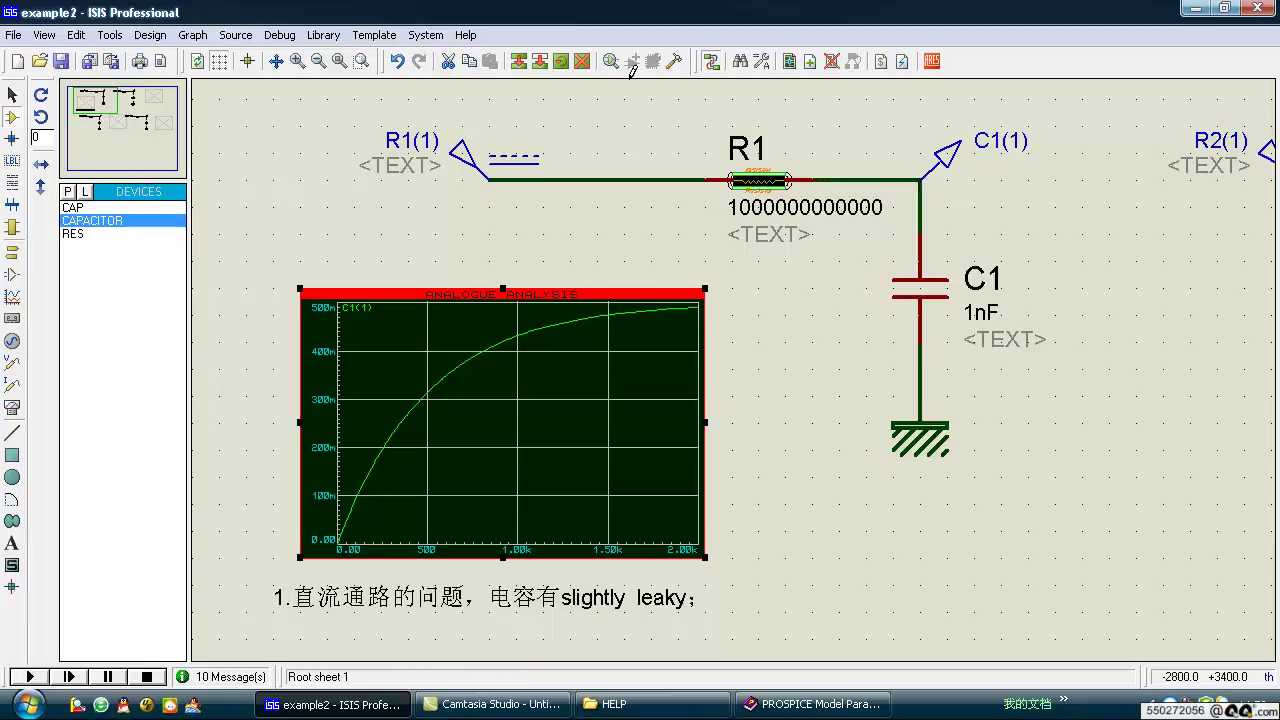
click(374, 35)
mouse_move(427, 38)
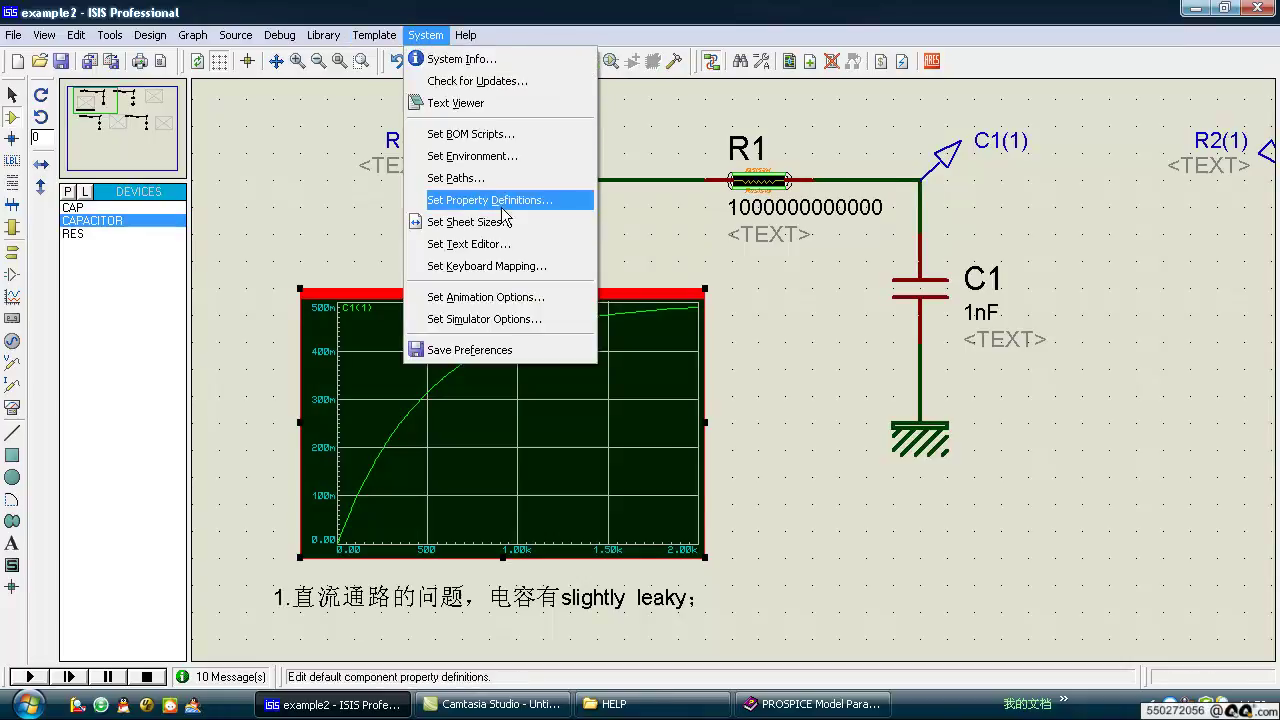
click(520, 318)
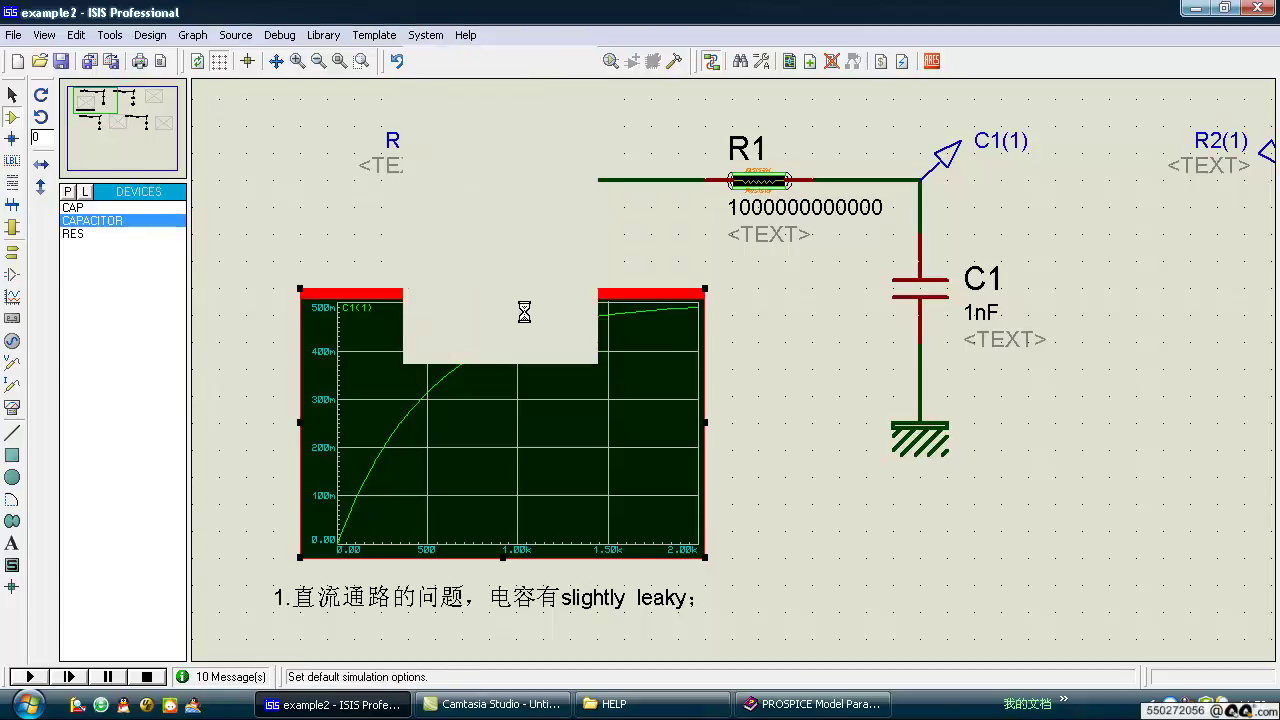
click(784, 348)
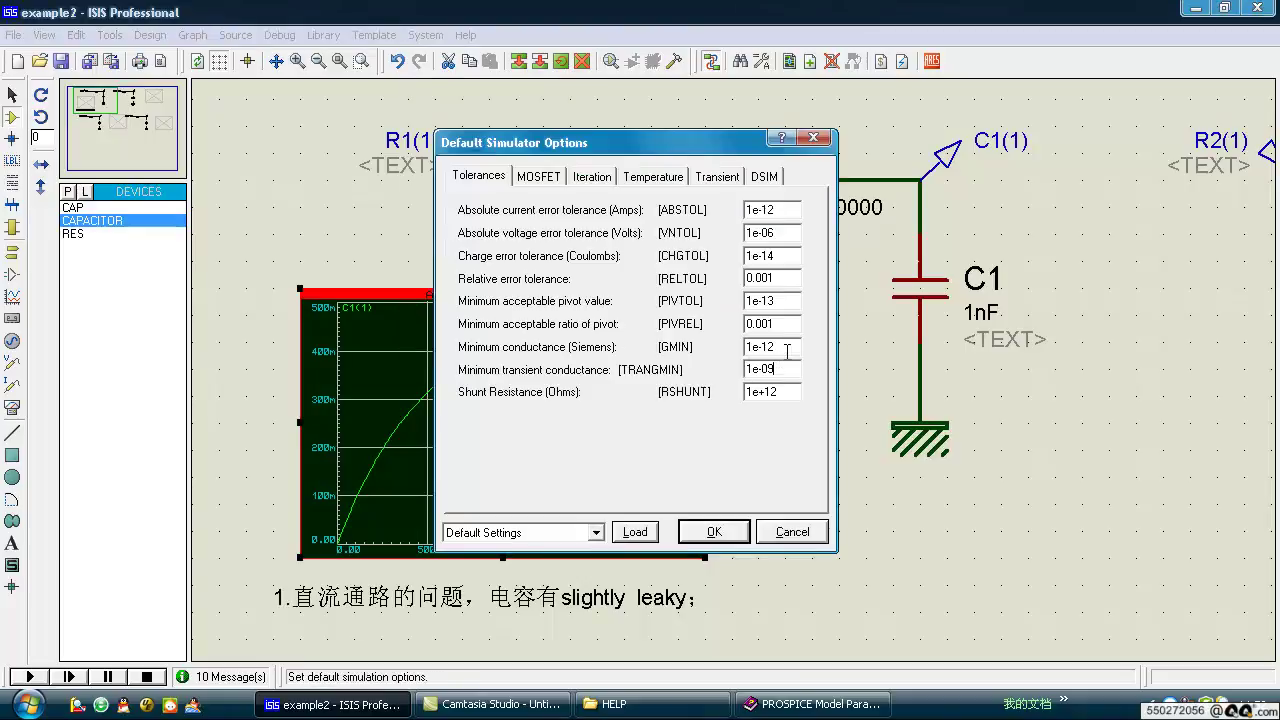
double_click(776, 347)
click(777, 347)
click(814, 139)
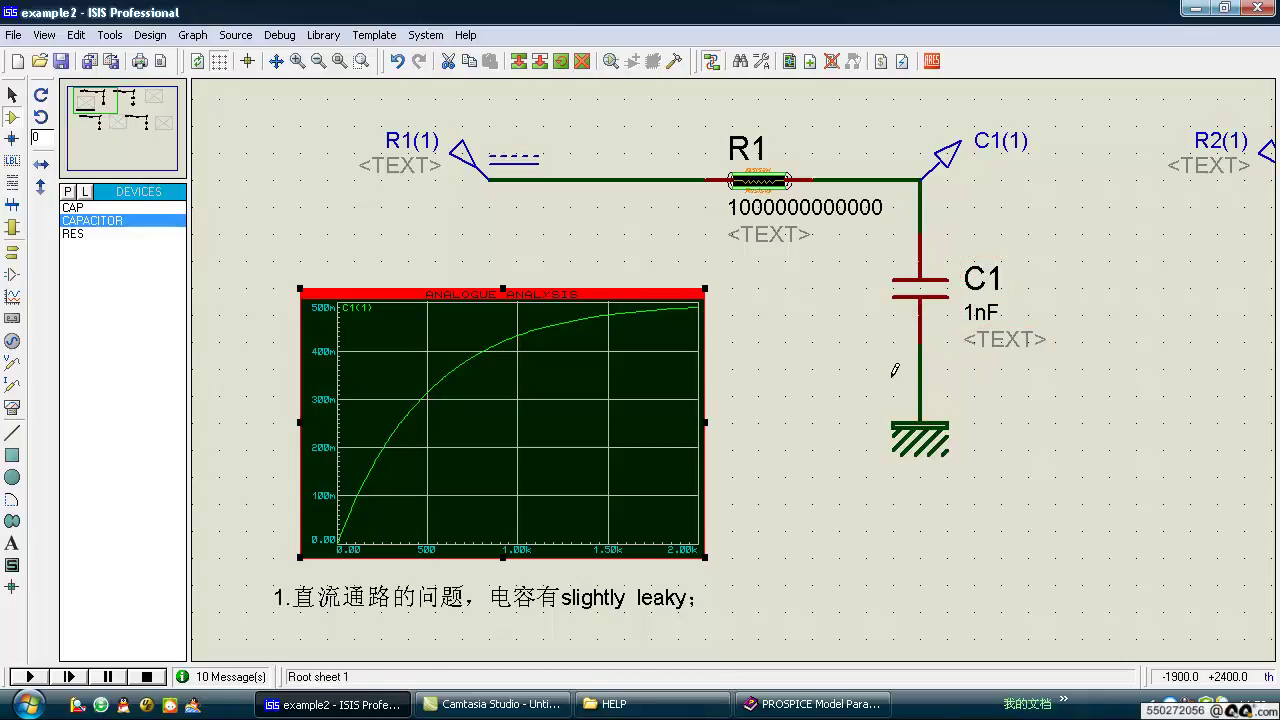
Switch to the PROSPICE help window, reread the capacitor's pure device note, and minimize the help.
key(alt+Tab)
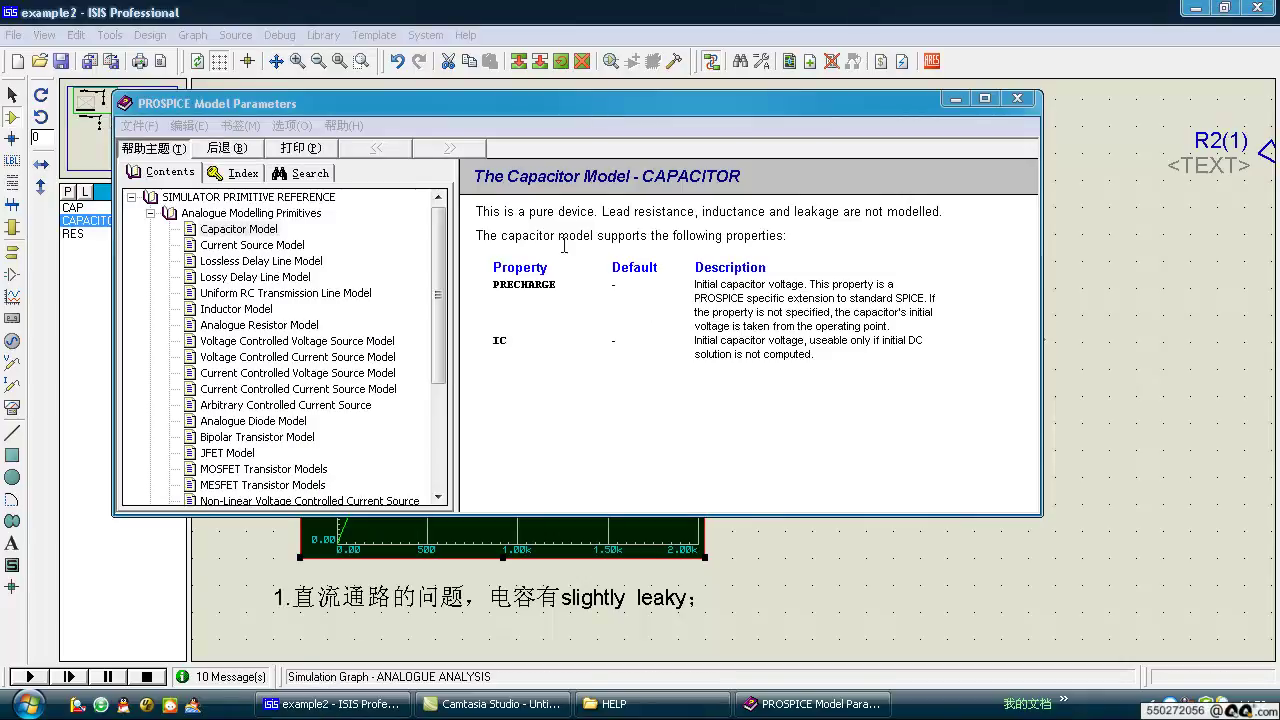
drag(509, 212, 566, 212)
click(653, 212)
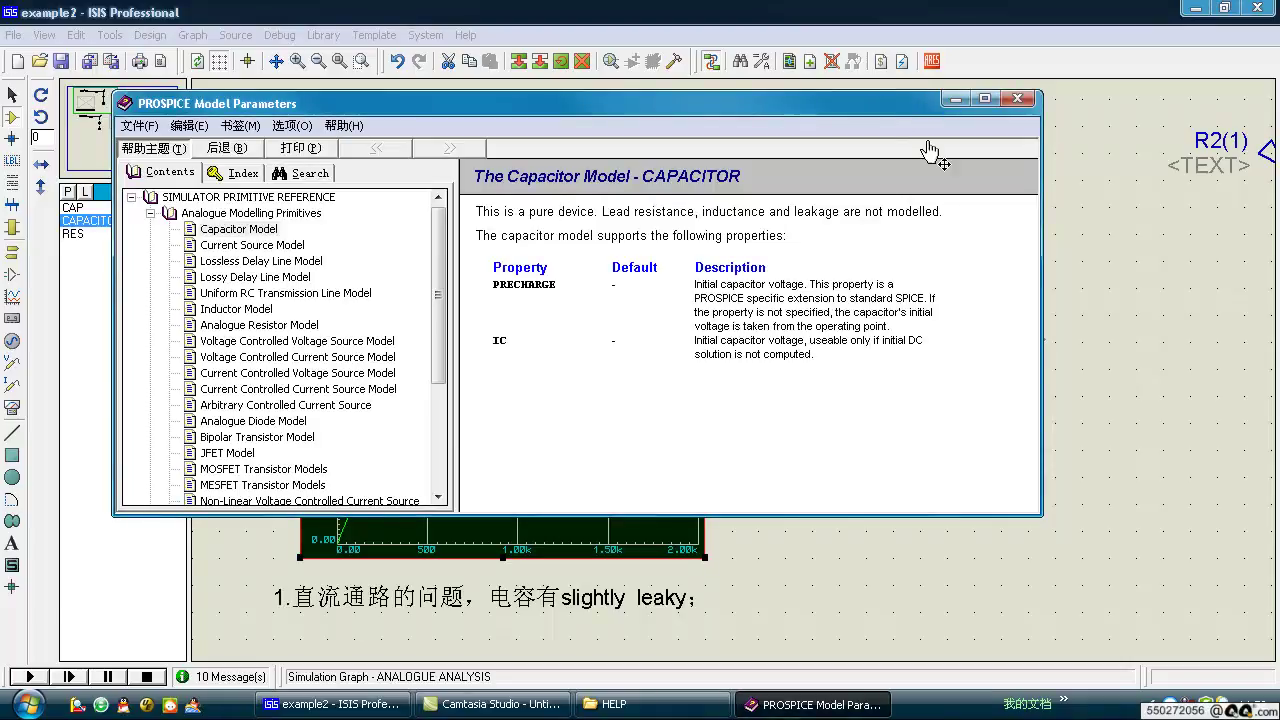
click(956, 98)
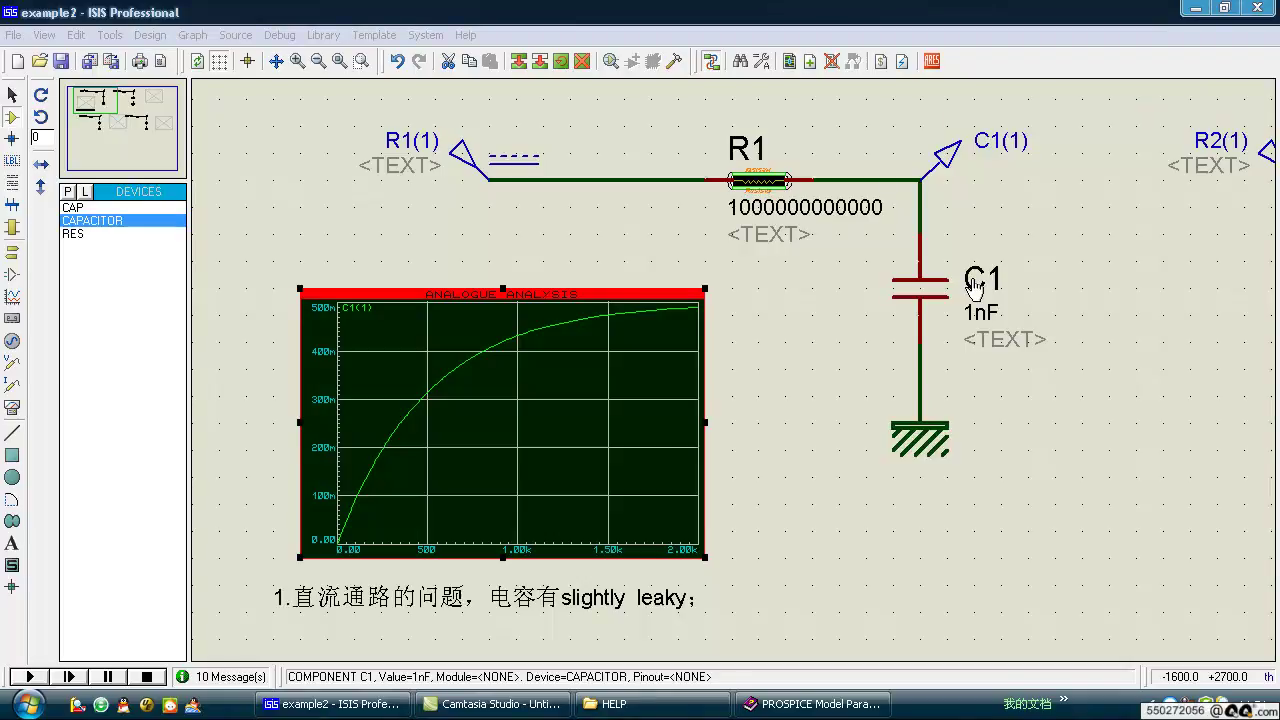
Search the device library for "cap" and filter the results to the Modelling Primitives category.
click(67, 191)
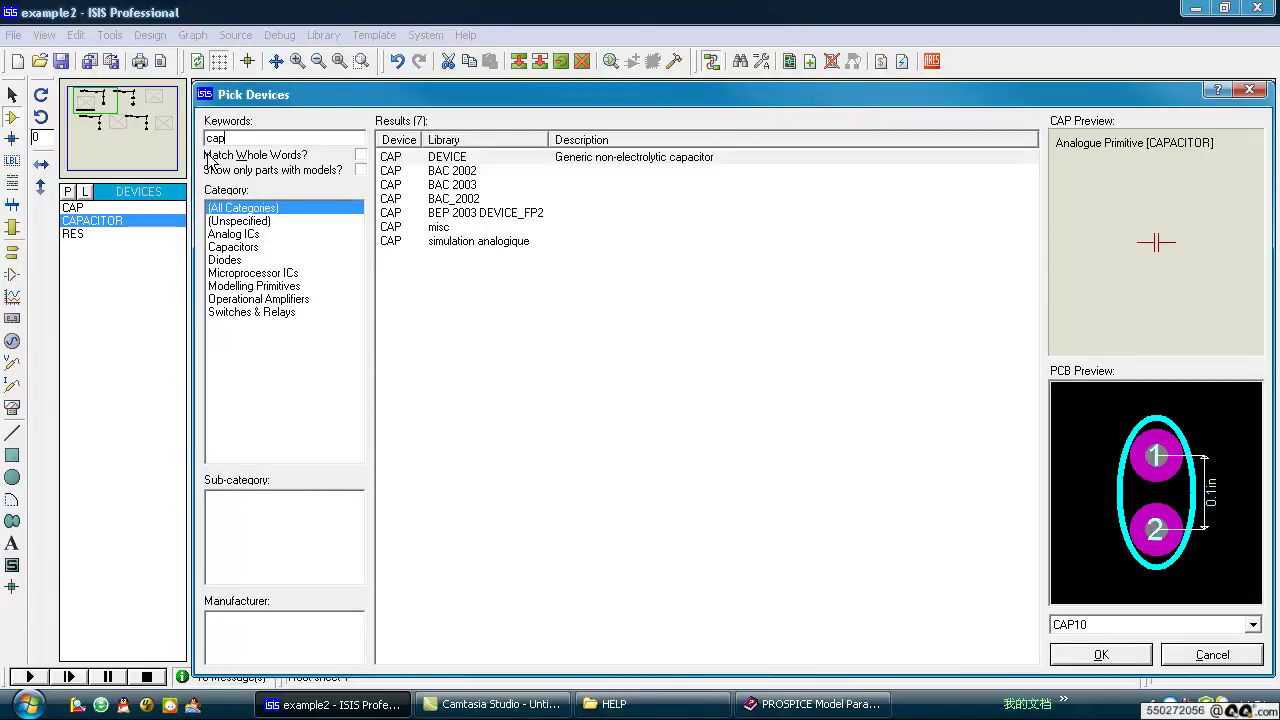
click(279, 287)
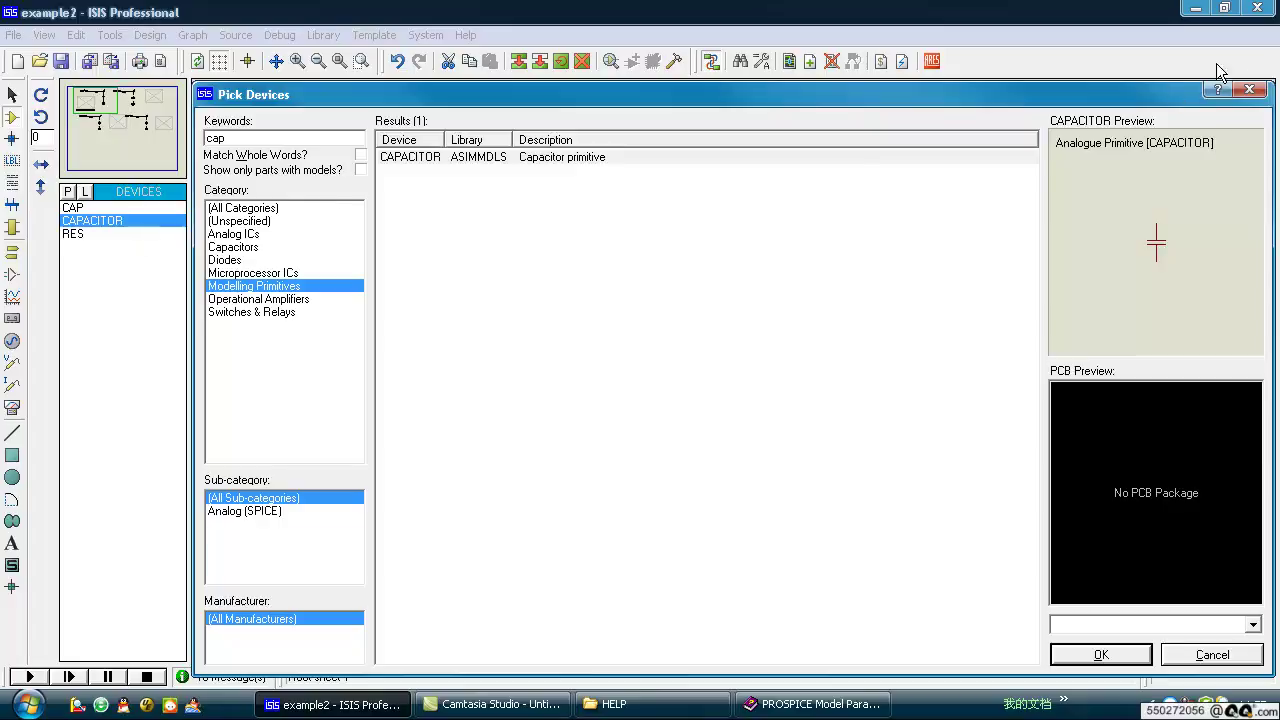
Close the device library without picking a part and examine the R1–C1 circuit with its analogue graph.
click(1262, 89)
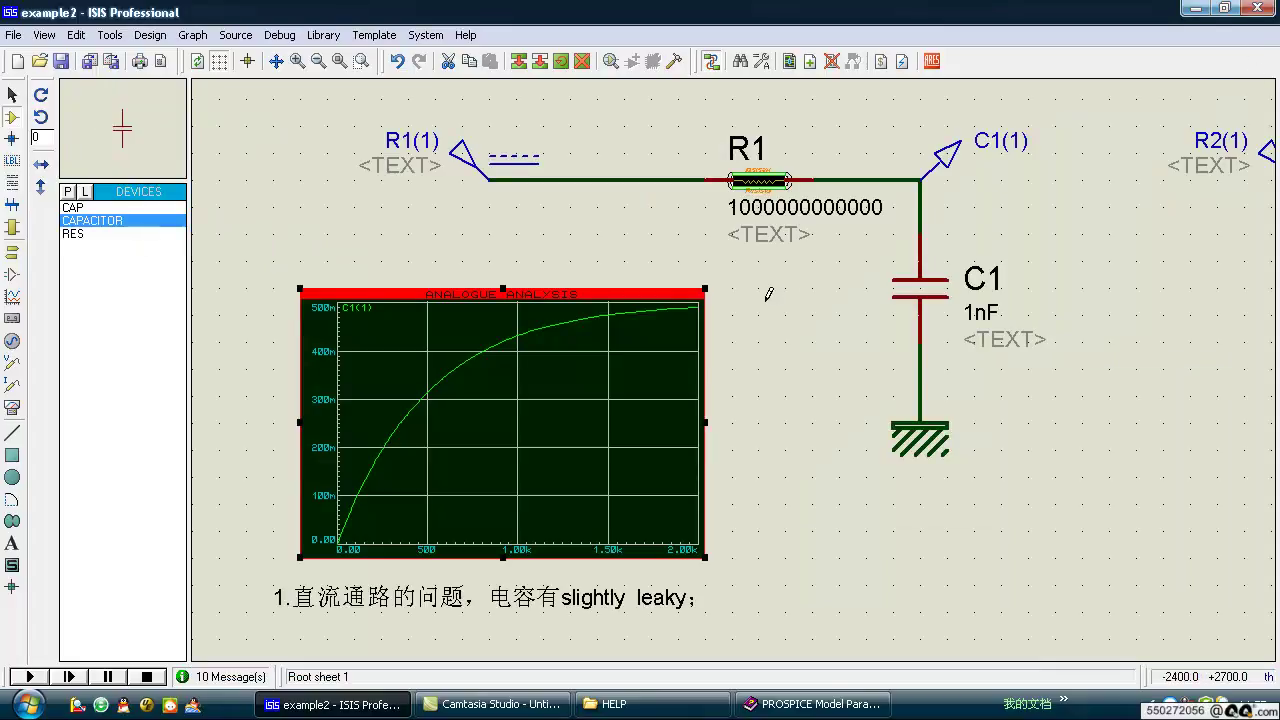
key(F7)
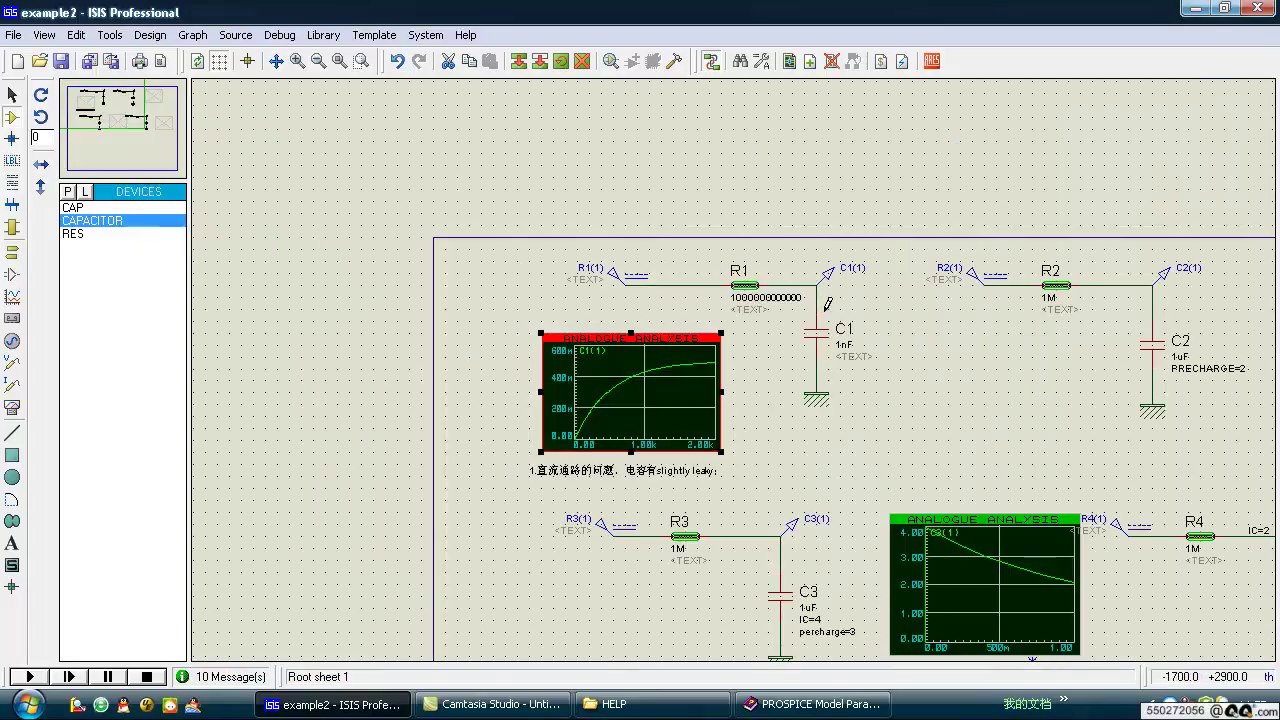
scroll(827, 303, up, 3)
scroll(809, 223, down, 3)
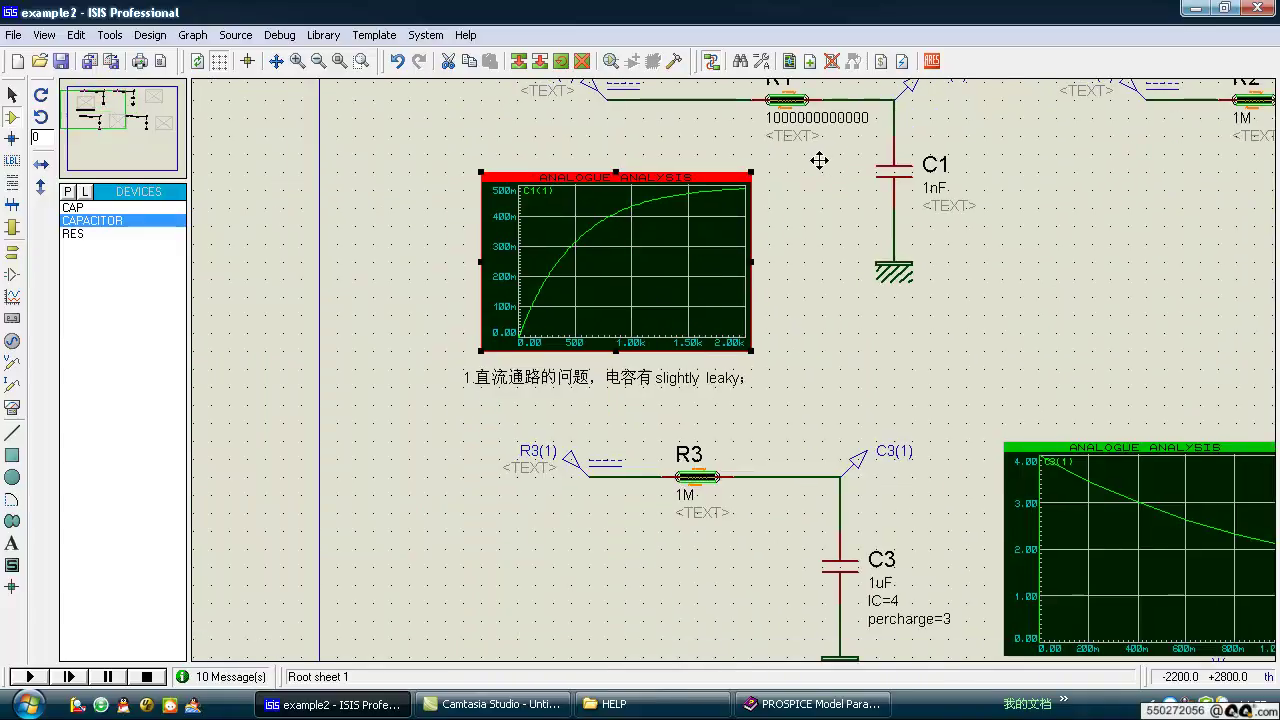
scroll(819, 160, down, 1)
right_click(819, 142)
click(314, 246)
click(314, 246)
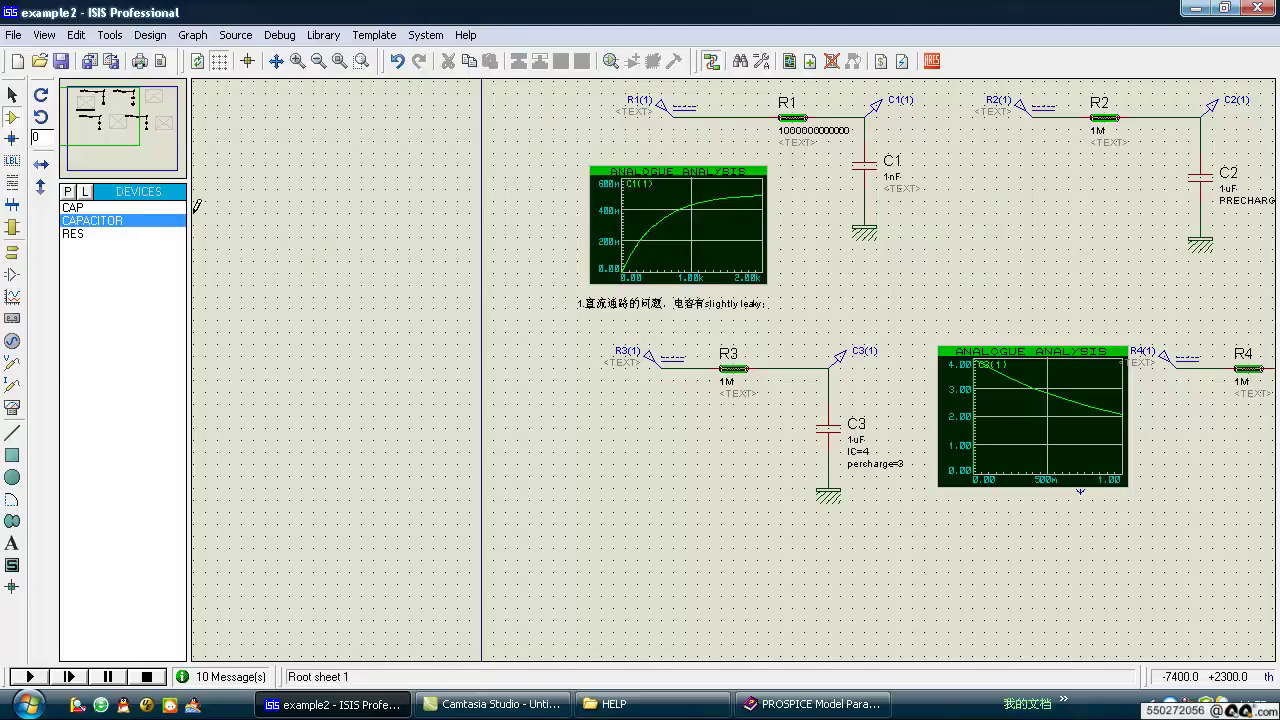
click(796, 213)
scroll(800, 177, up, 2)
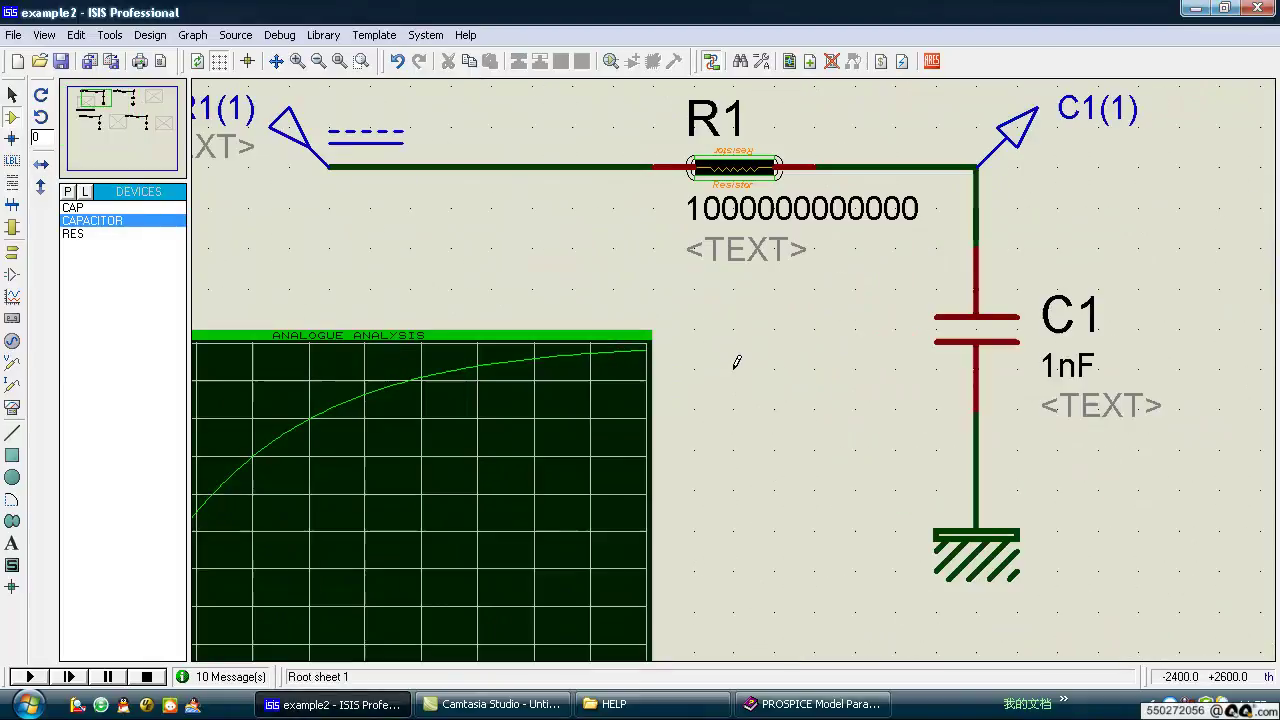
drag(748, 368, 603, 417)
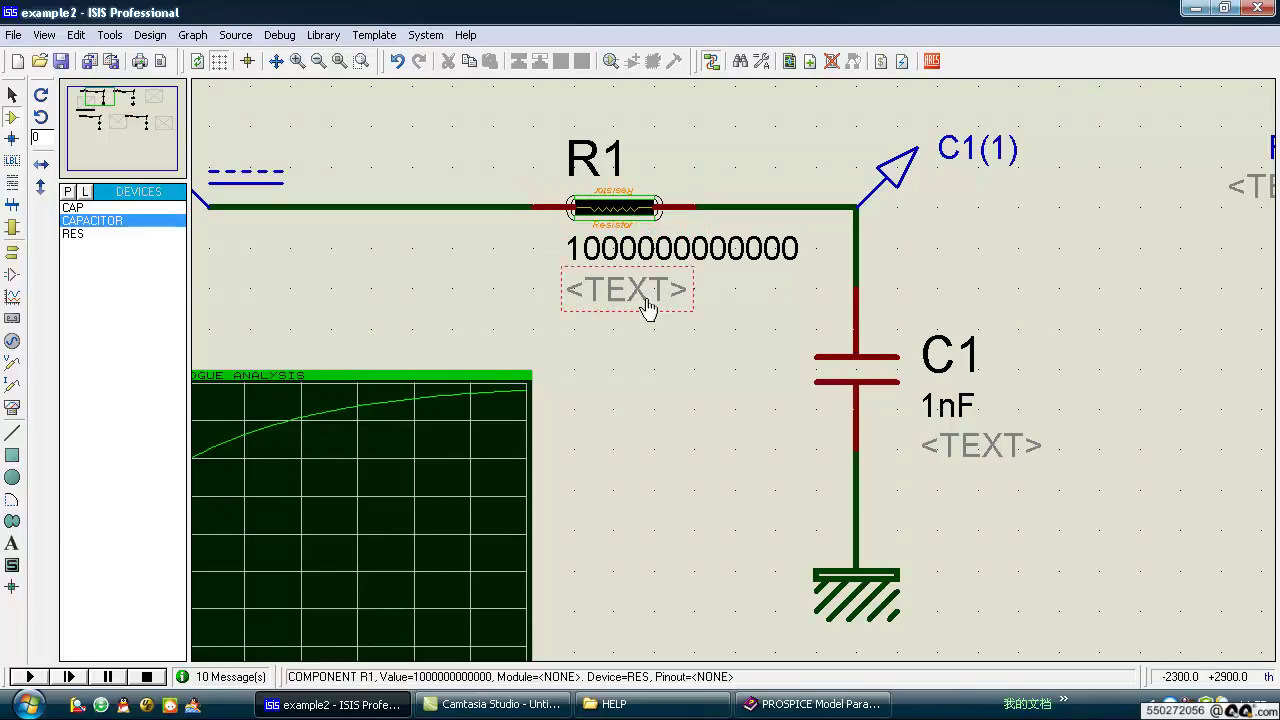
scroll(648, 319, down, 1)
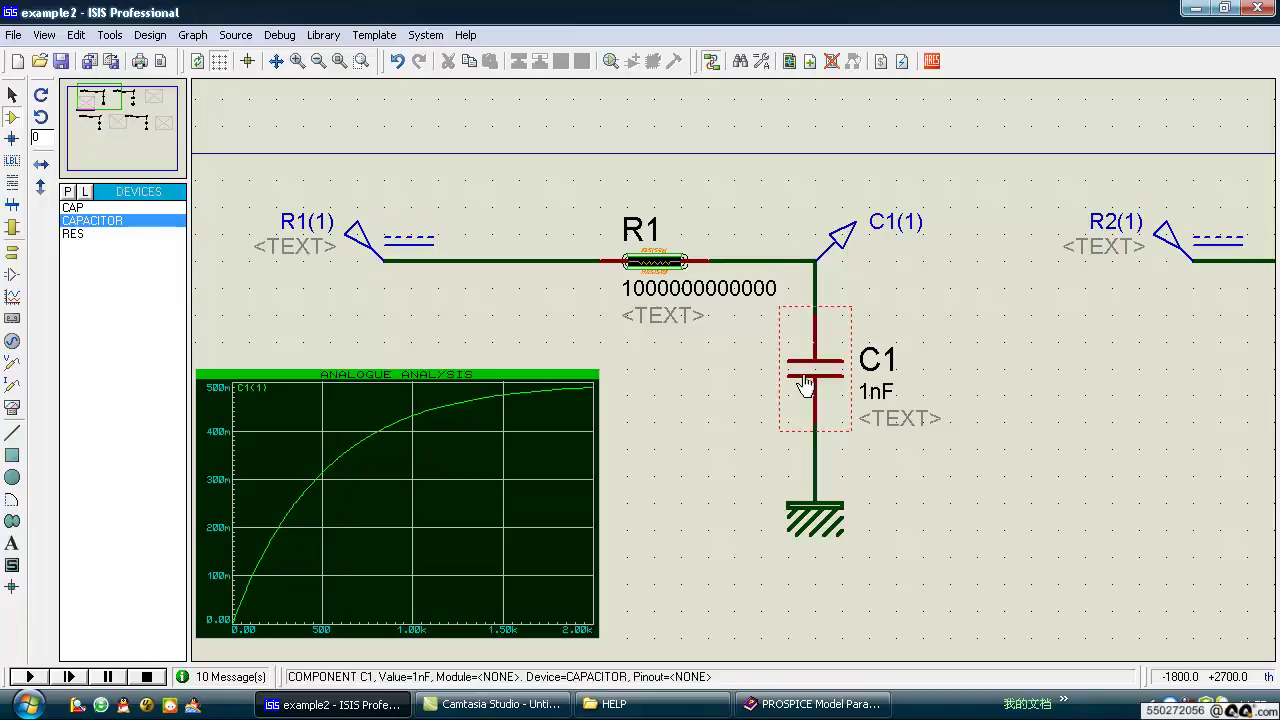
Check the properties of the DC generator feeding R1, leave them unchanged and deselect it.
click(396, 250)
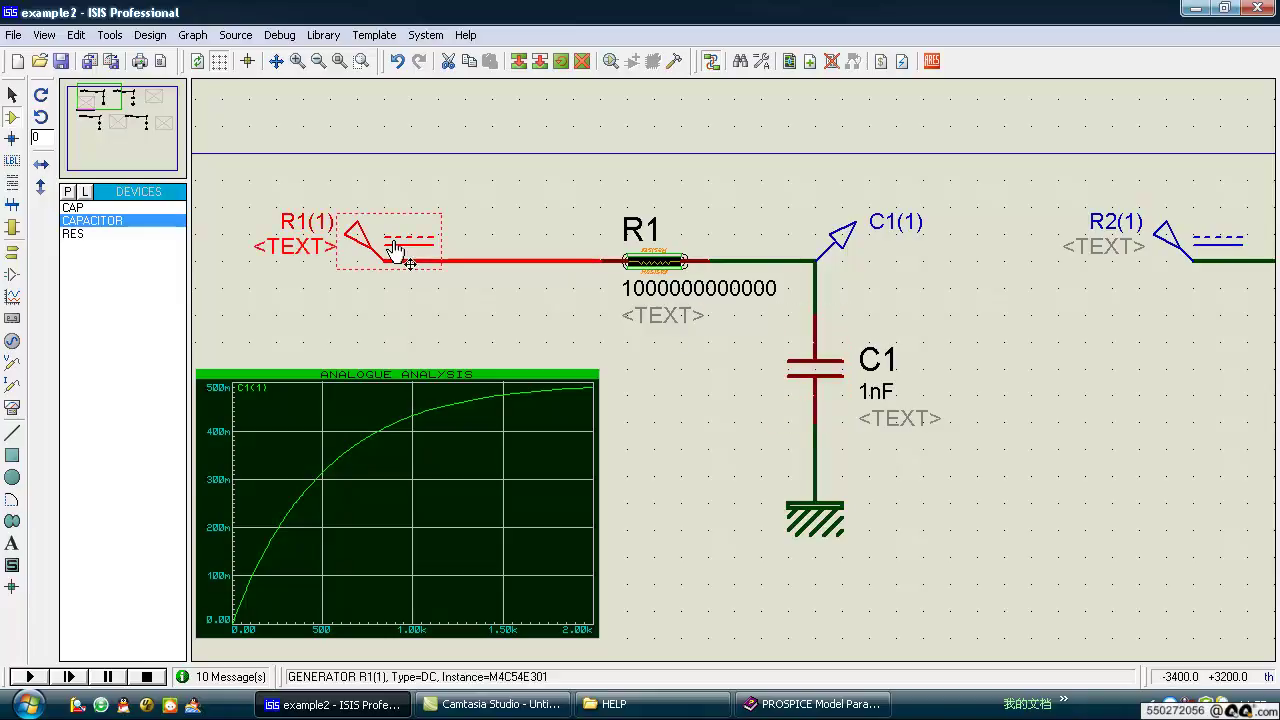
click(396, 250)
click(815, 105)
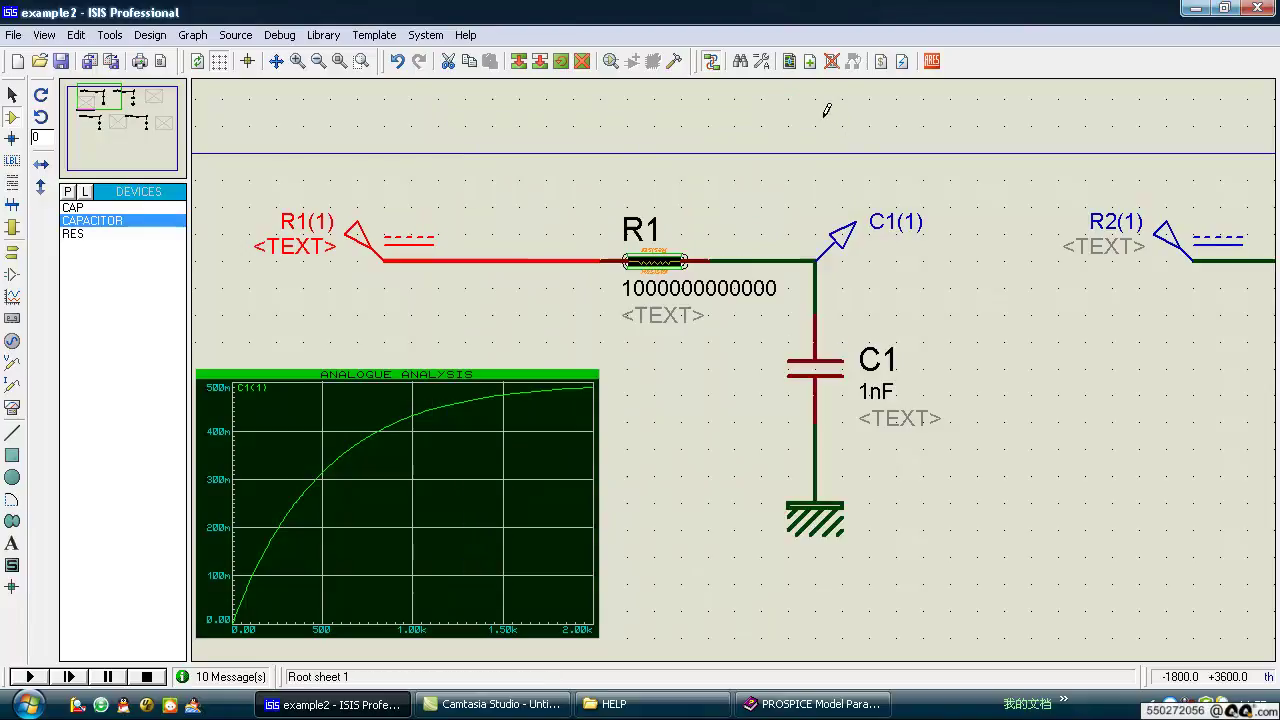
click(820, 136)
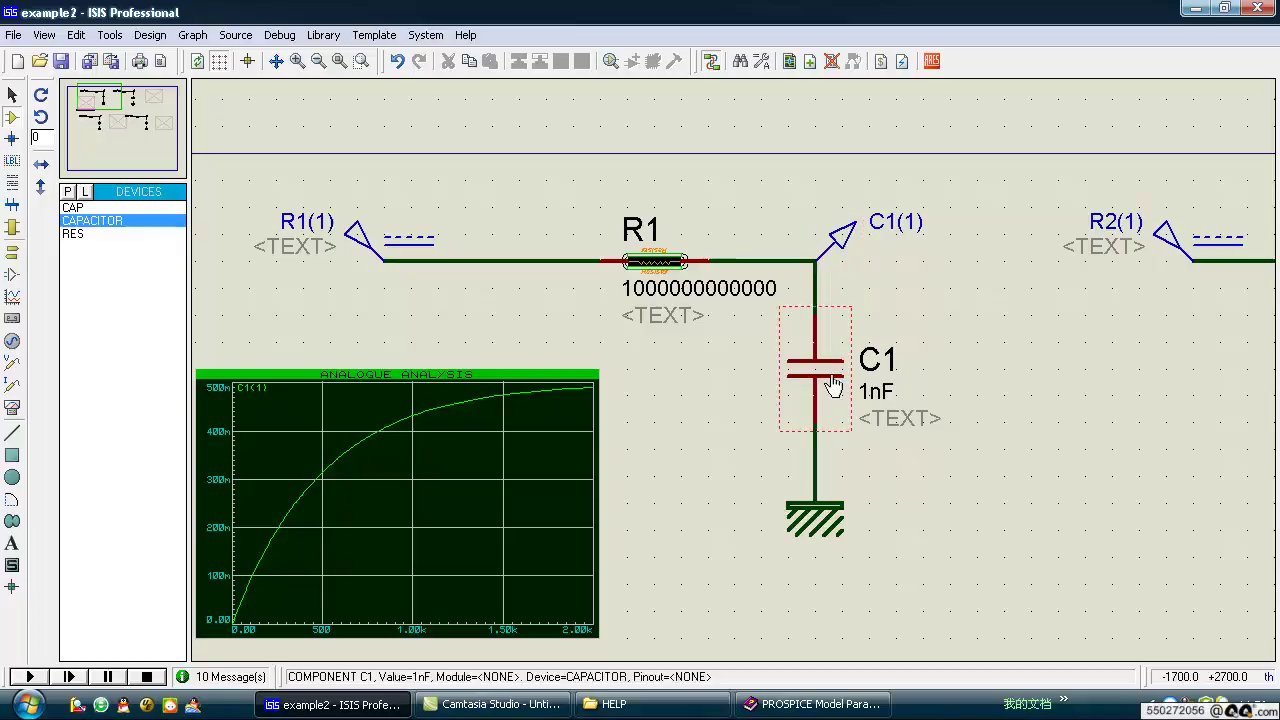
Open R1's component properties to check its resistance, and close them without changes.
click(680, 262)
click(680, 262)
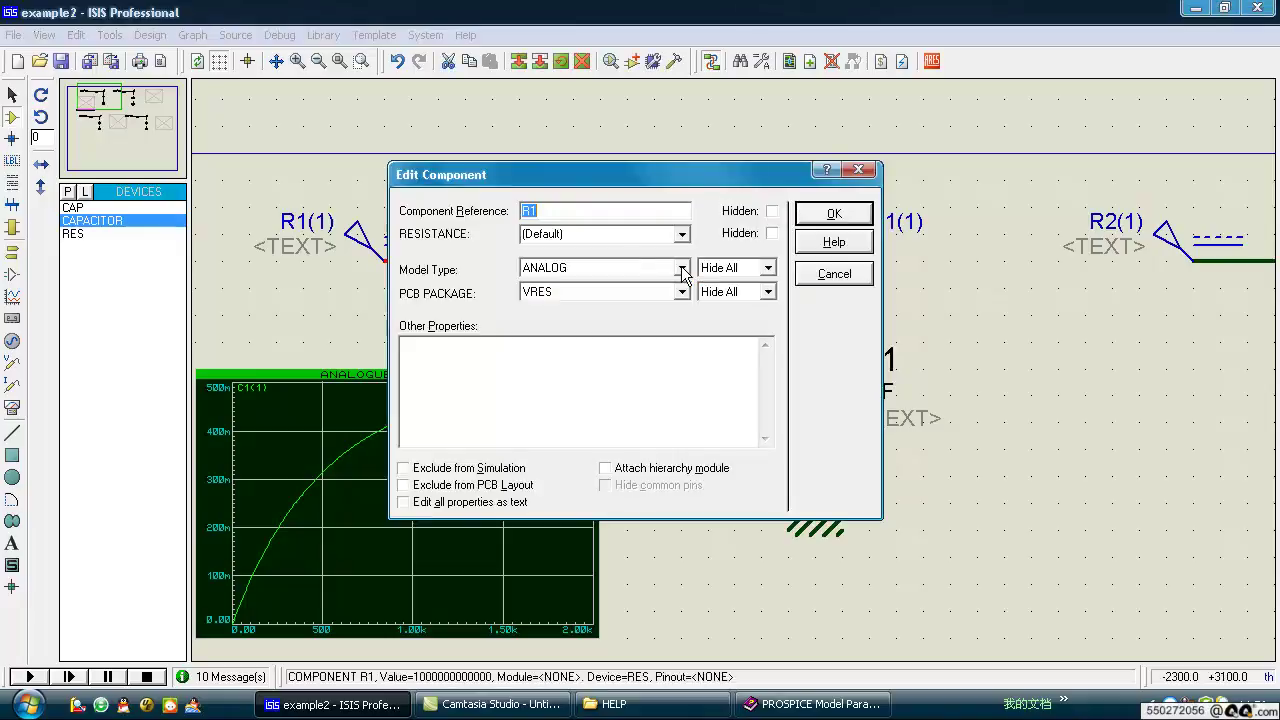
click(610, 234)
click(858, 172)
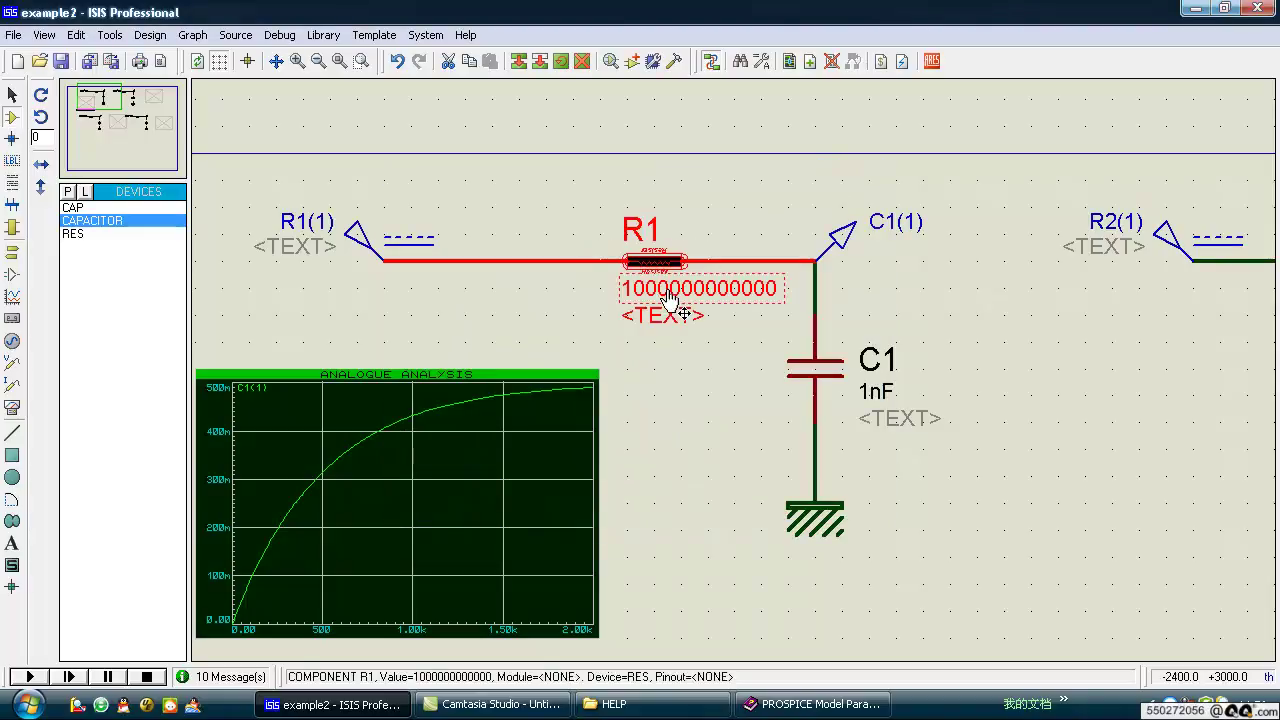
Examine the C1(1) charging curve on the analogue graph beneath the R1–C1 circuit.
click(723, 403)
drag(494, 454, 655, 385)
right_click(671, 385)
click(523, 271)
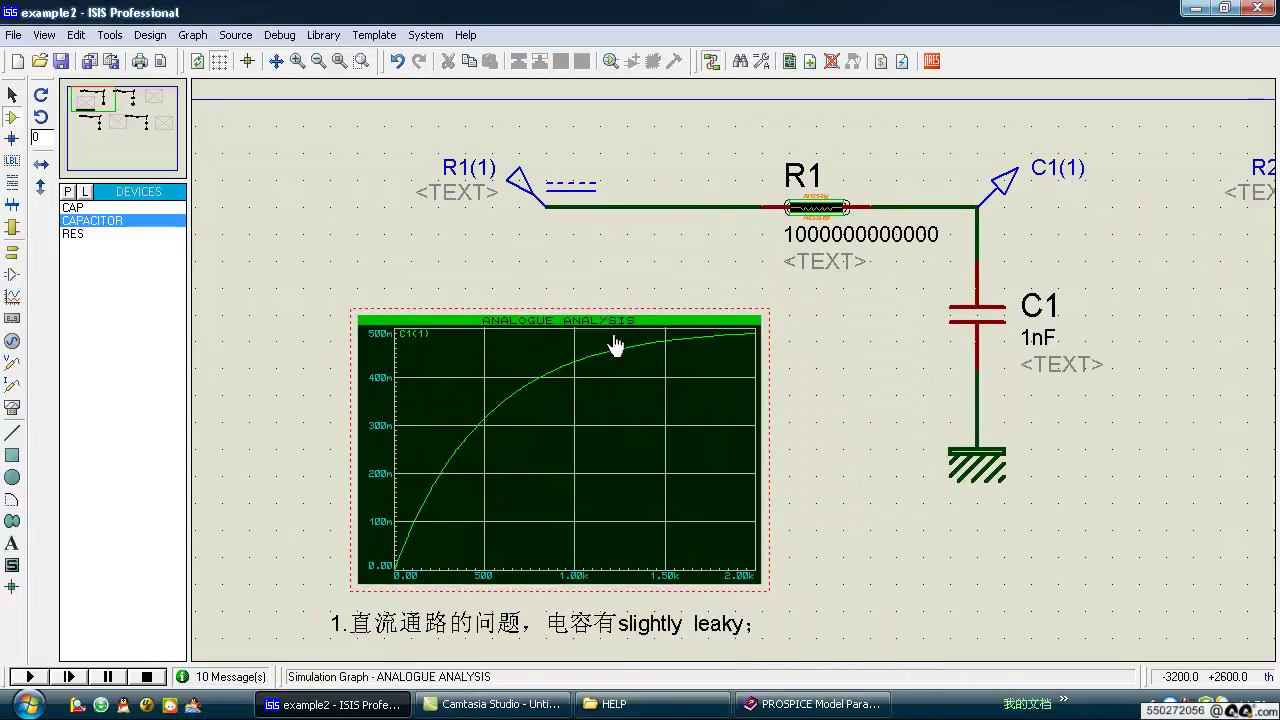
click(893, 280)
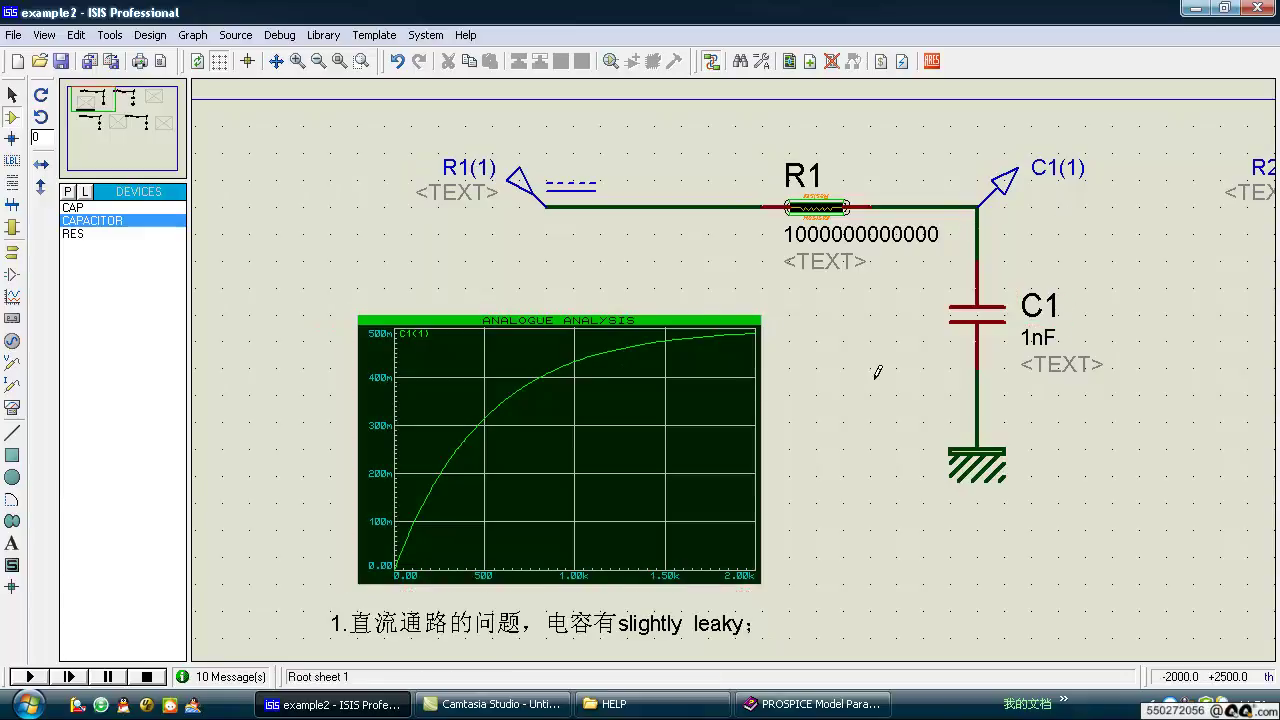
scroll(557, 349, up, 1)
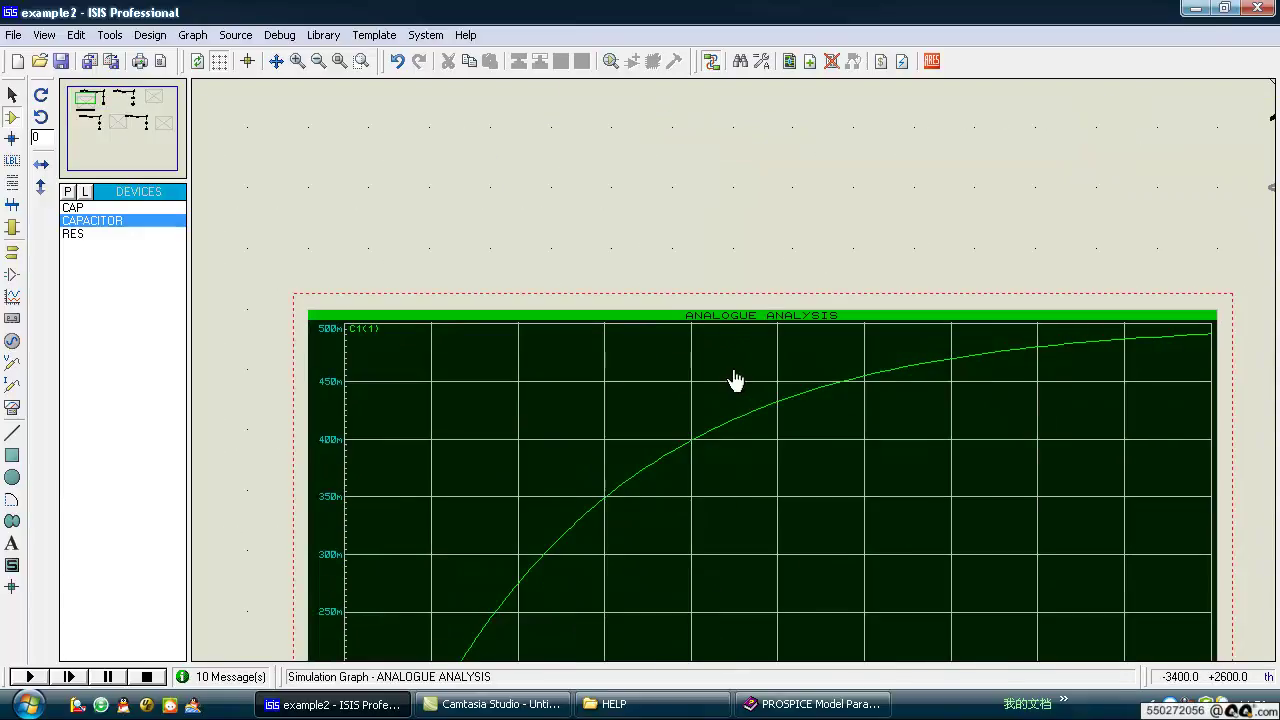
scroll(770, 372, down, 1)
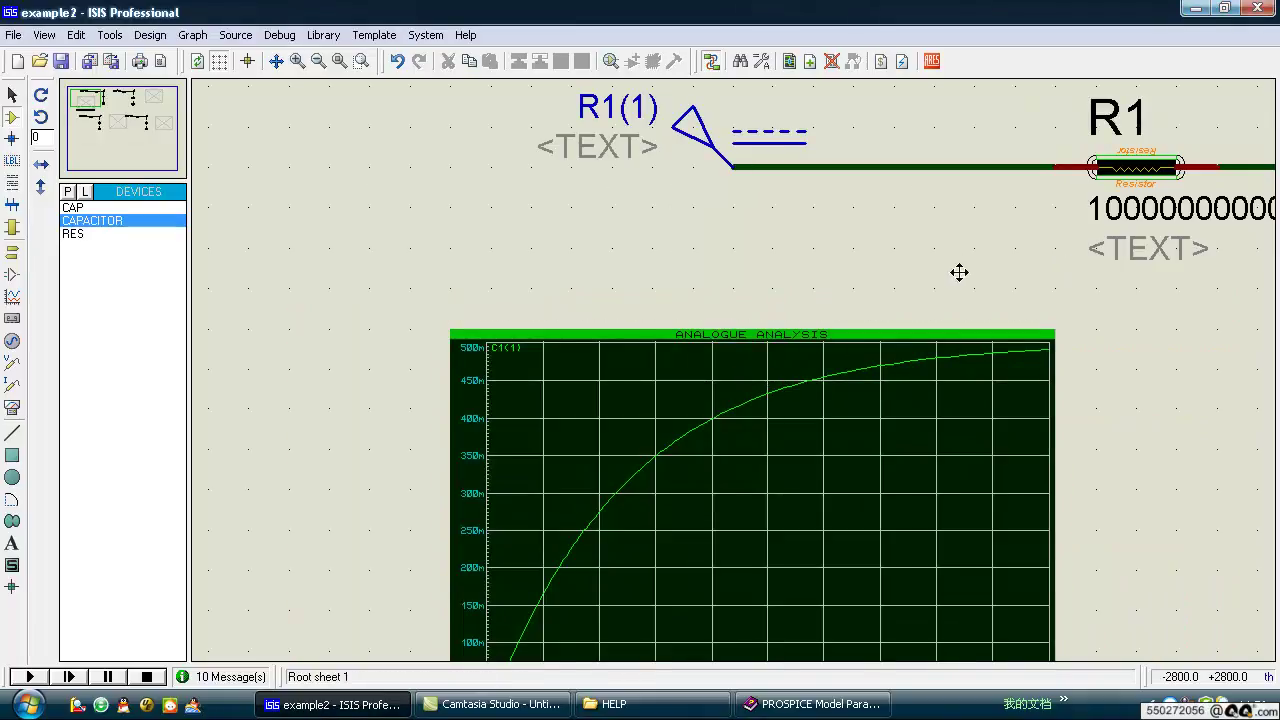
drag(963, 266, 672, 370)
Set the resistance of R1 to 10, after viewing its properties as text.
click(825, 247)
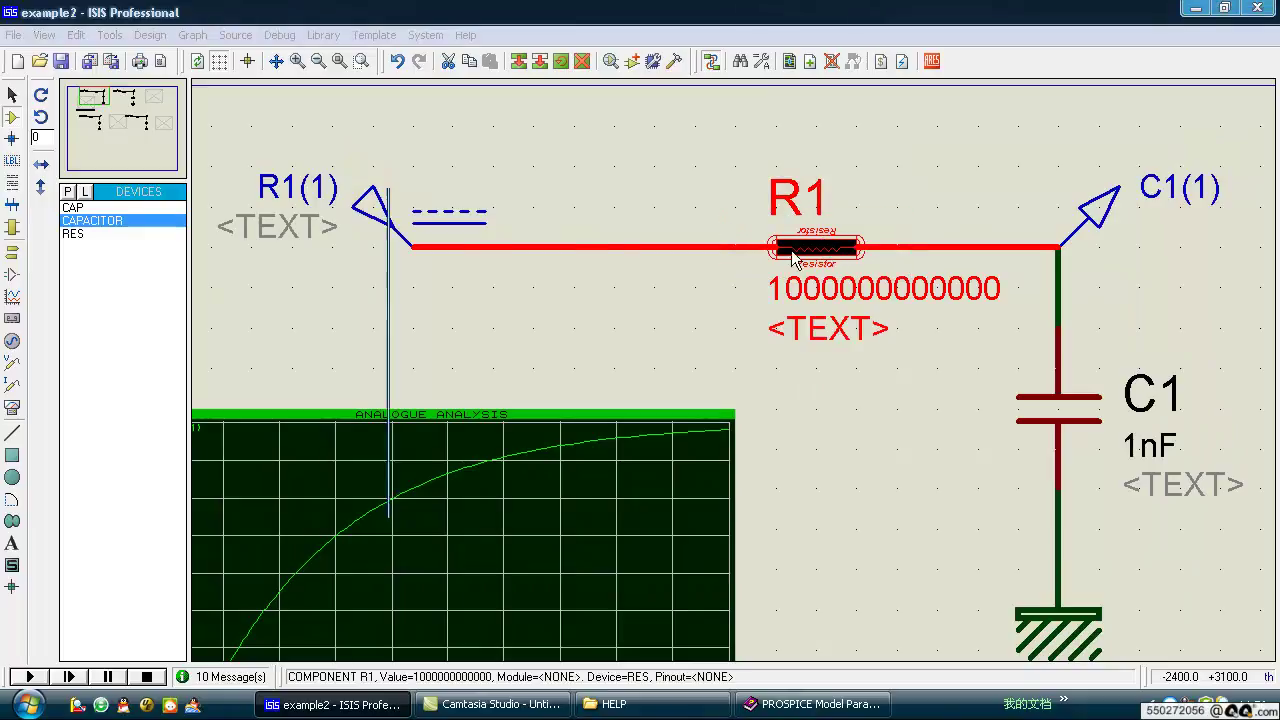
click(825, 247)
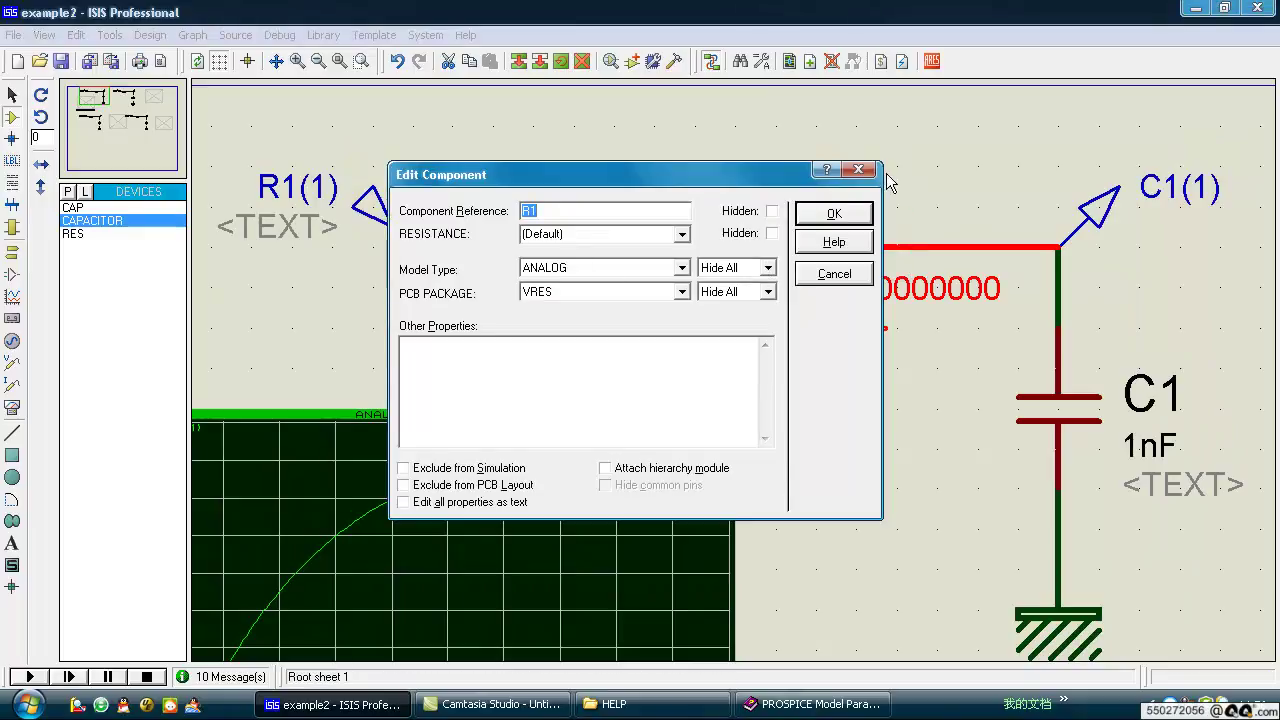
click(524, 504)
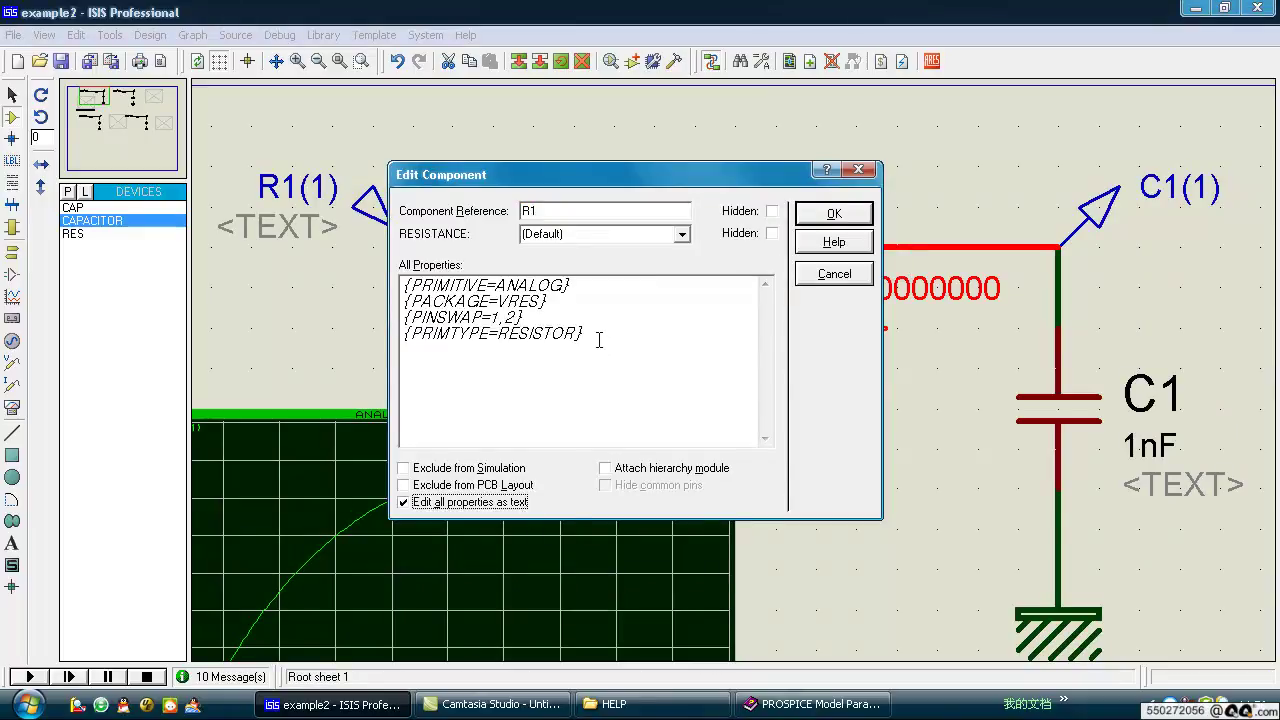
click(480, 504)
click(586, 237)
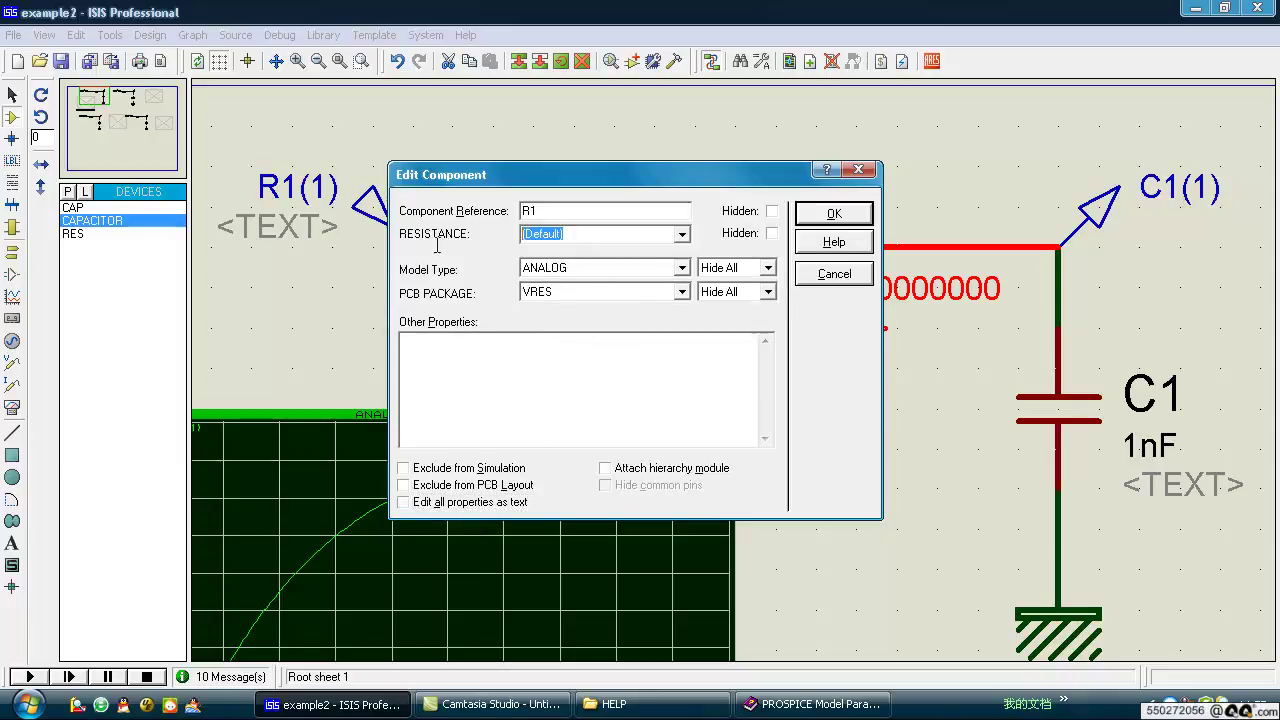
text(1)
key(Return)
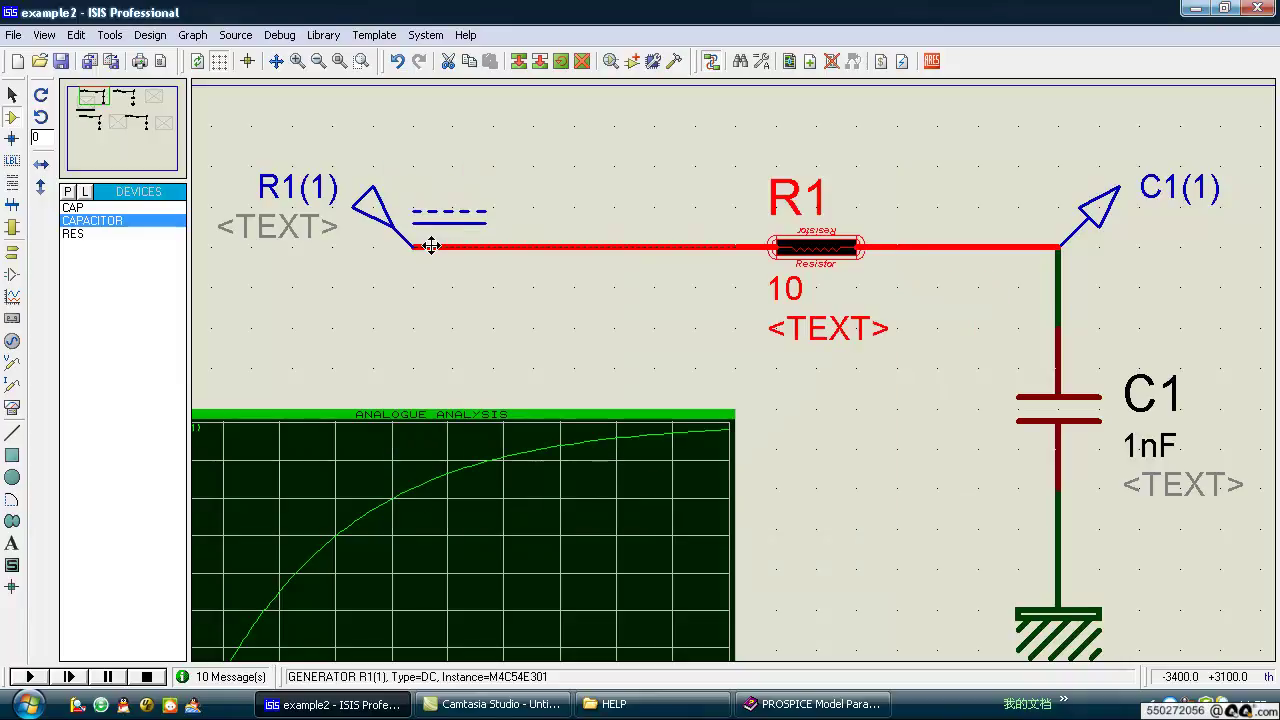
Simulate the analogue graph with the 10 ohm resistor and examine the C1(1) trace.
right_click(545, 487)
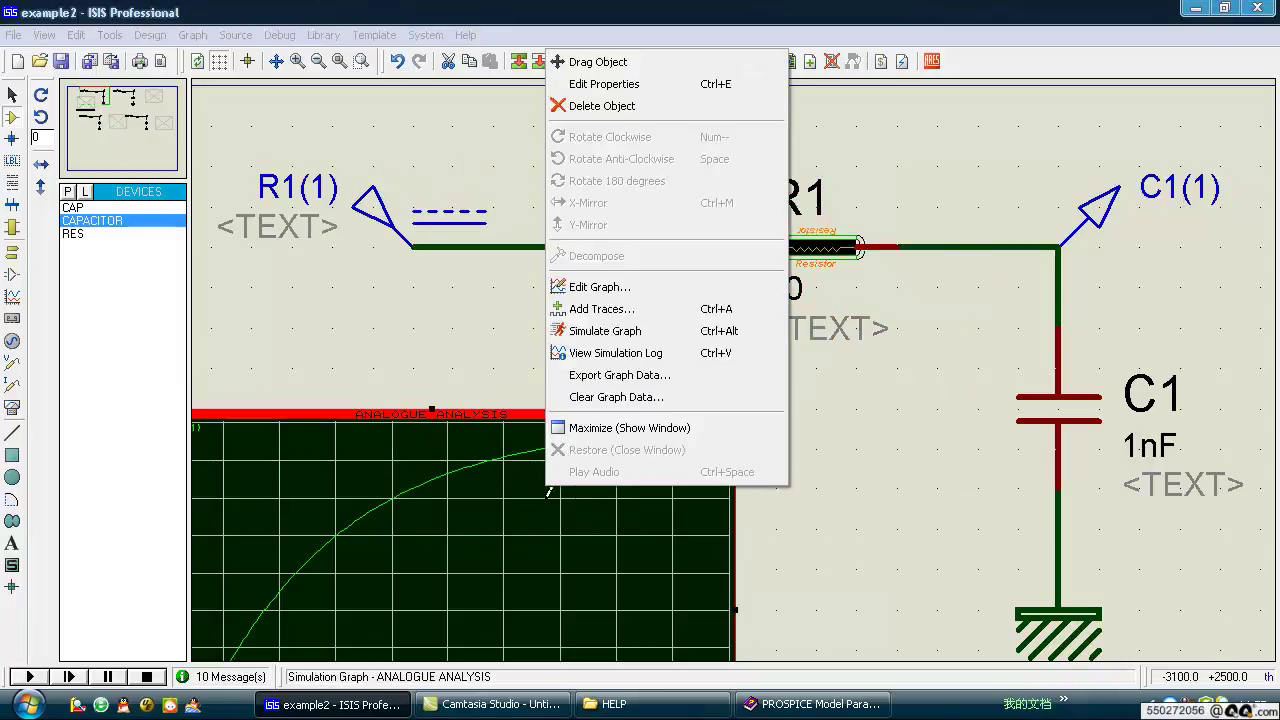
click(645, 340)
key(F5)
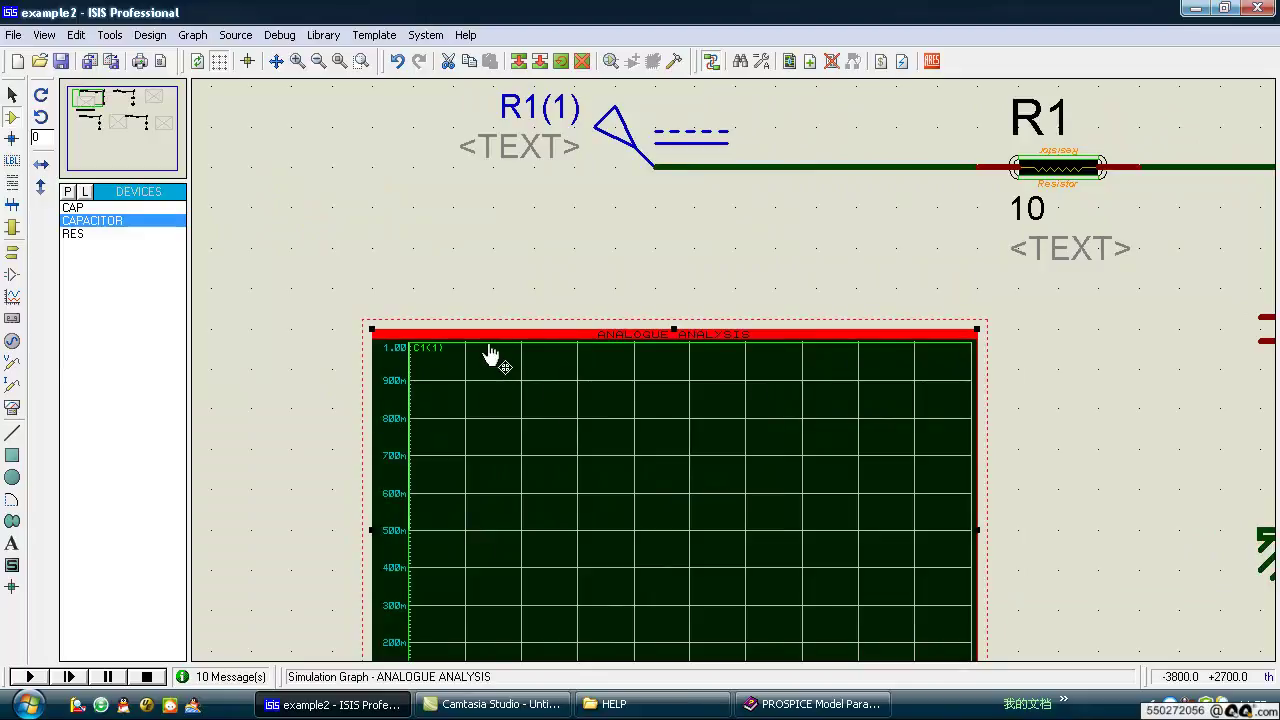
key(F6)
scroll(812, 433, down, 1)
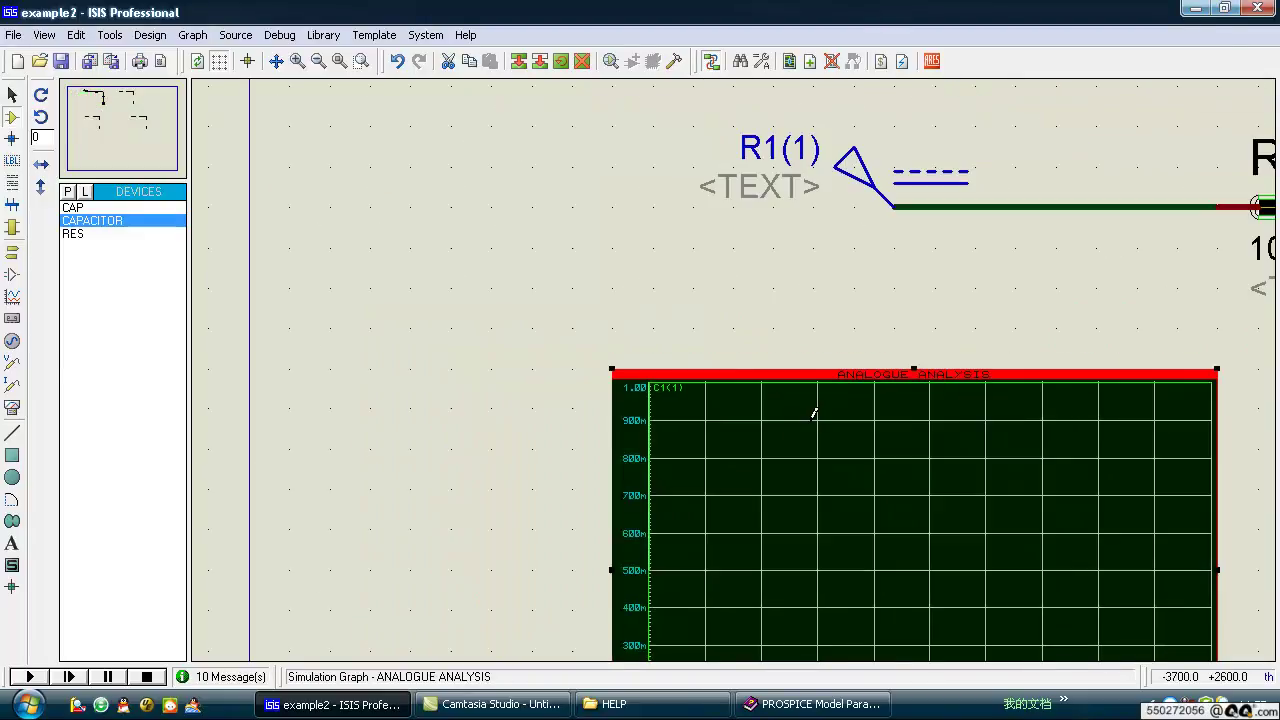
key(F5)
scroll(818, 310, down, 1)
key(F6)
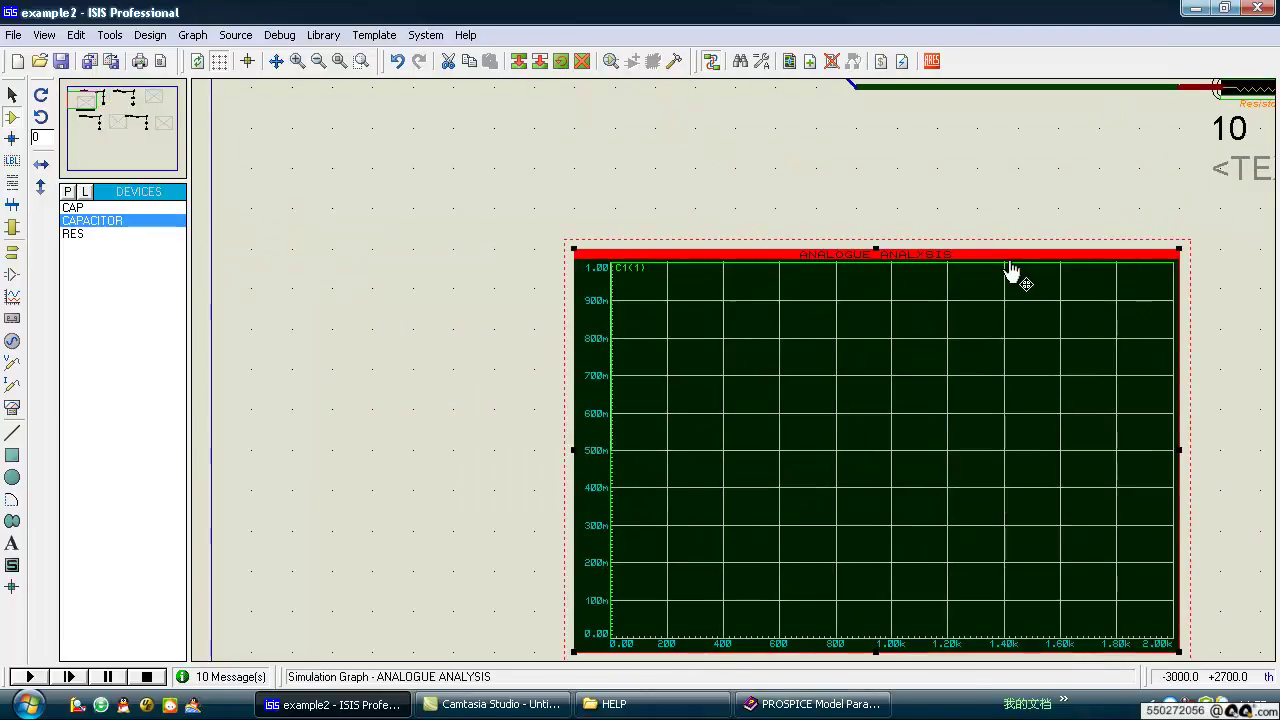
Inspect the start of the C1(1) trace and check the graph's start and stop times, closing the settings without changes.
key(F6)
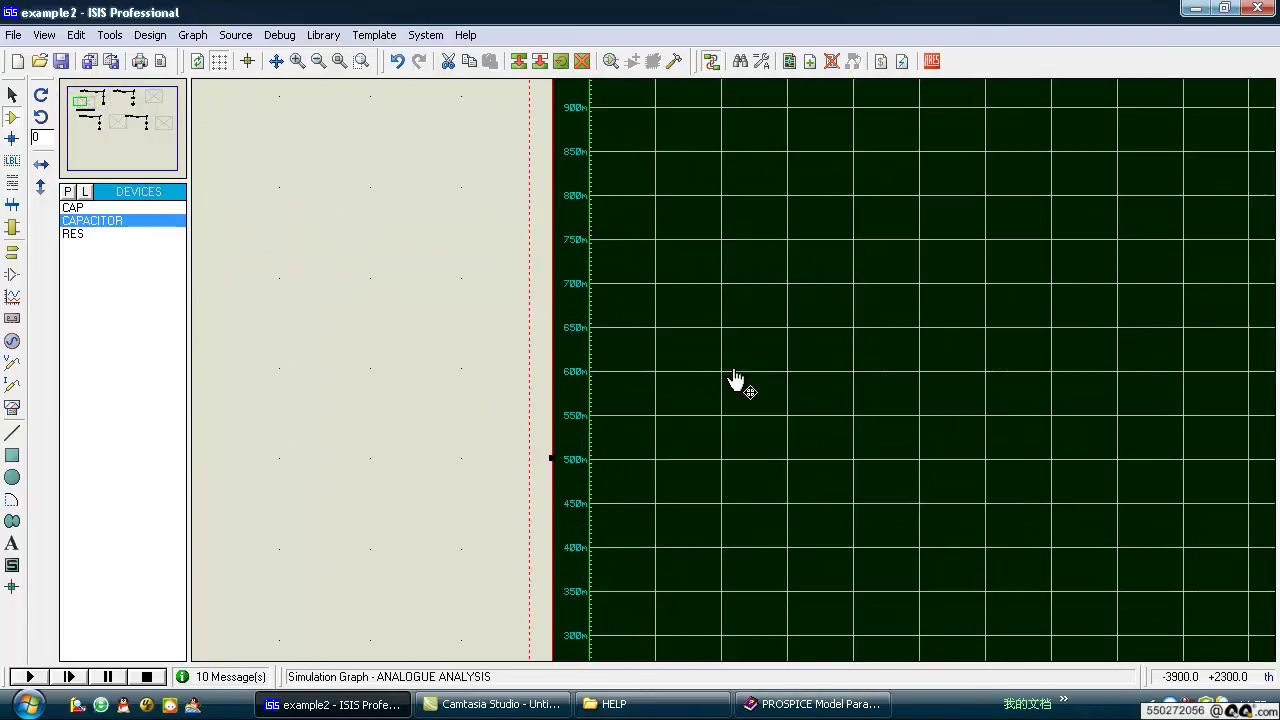
scroll(740, 380, down, 1)
key(F6)
double_click(737, 380)
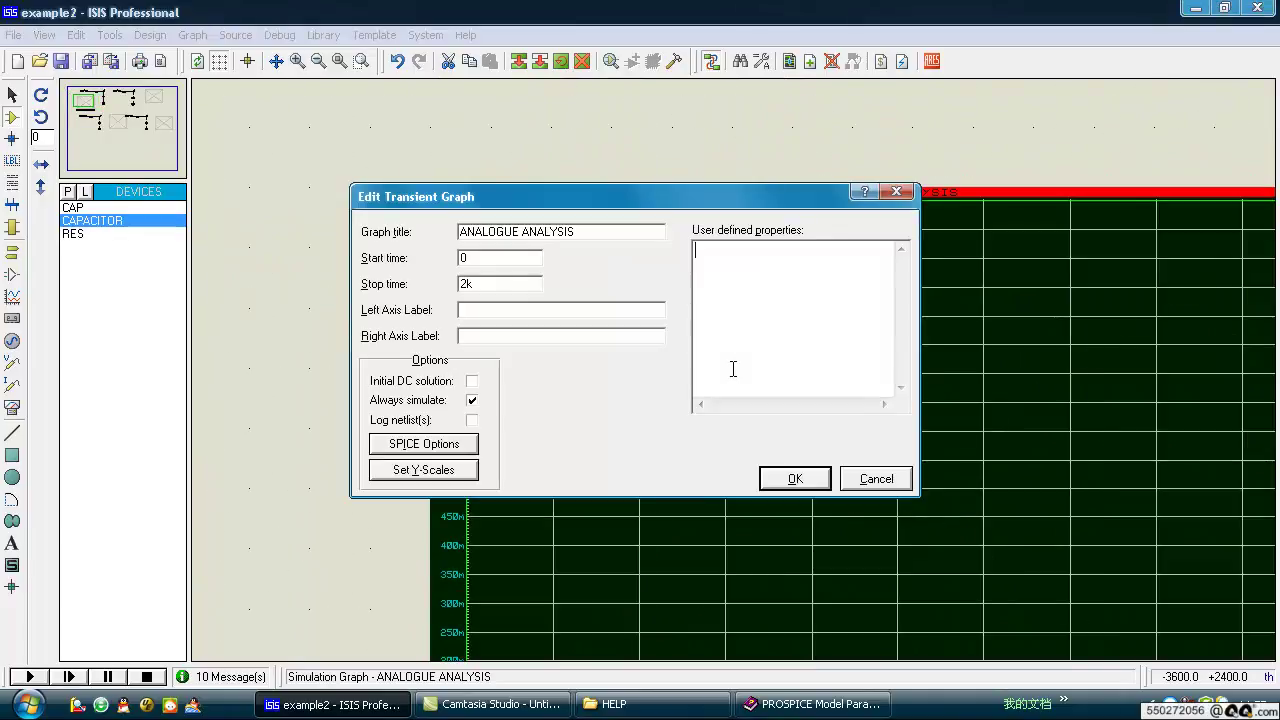
click(908, 476)
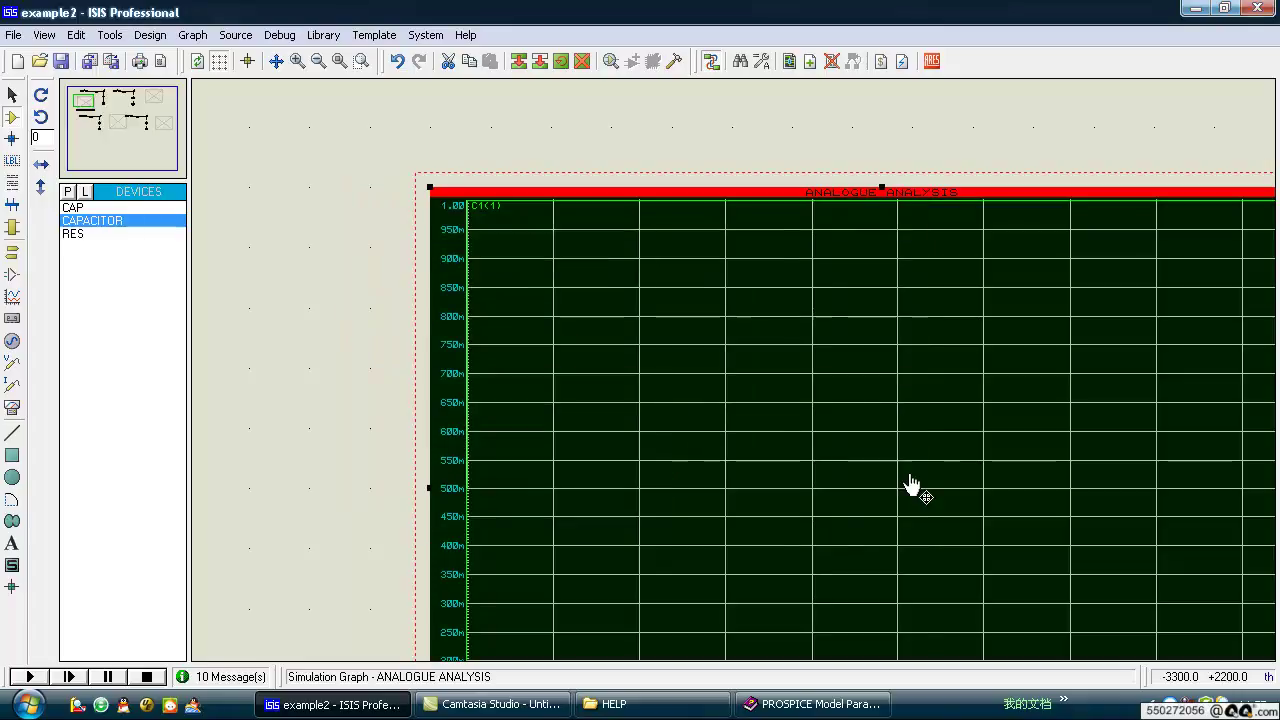
scroll(930, 278, down, 1)
key(F5)
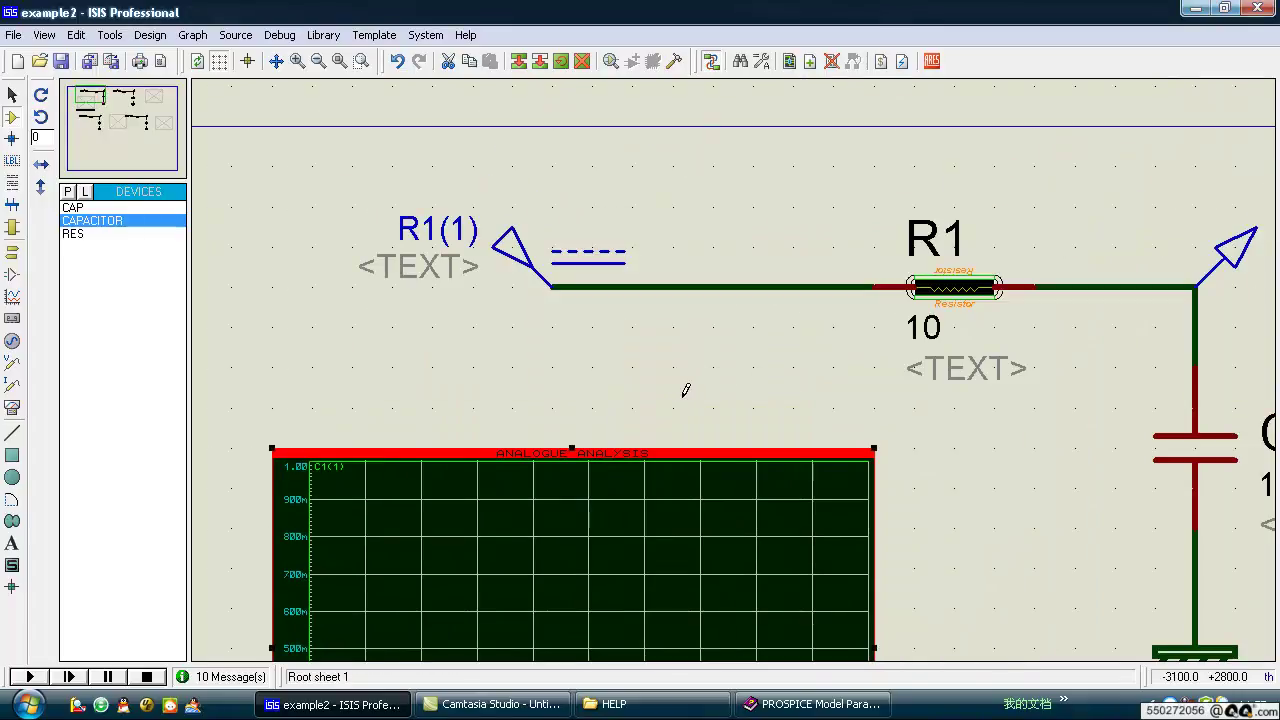
click(958, 290)
key(ctrl+e)
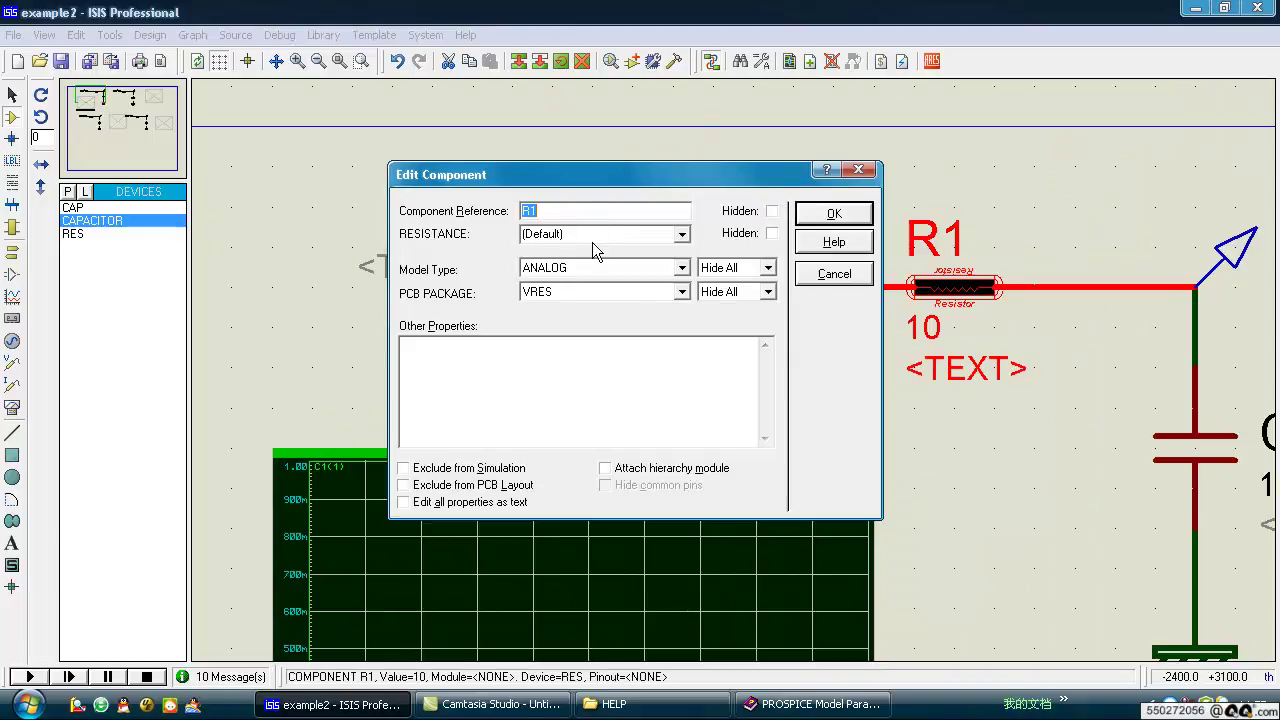
key(Tab)
text(1000000000000)
key(Return)
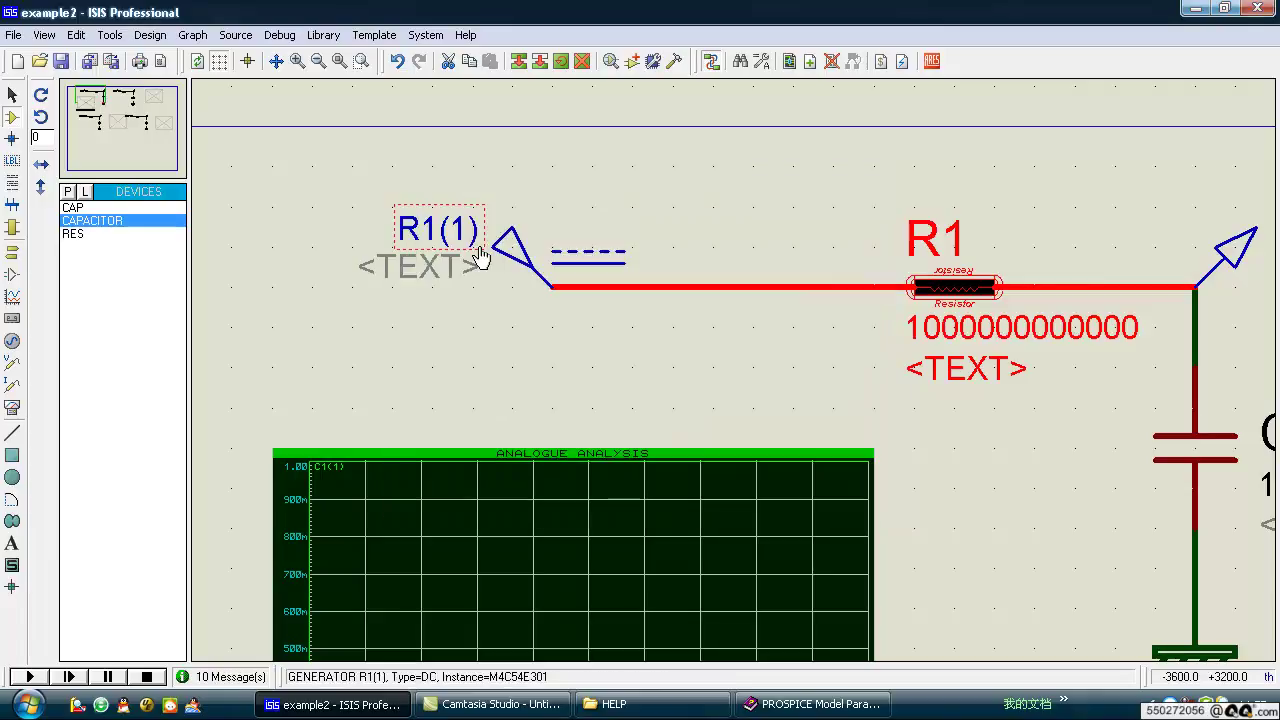
right_click(686, 474)
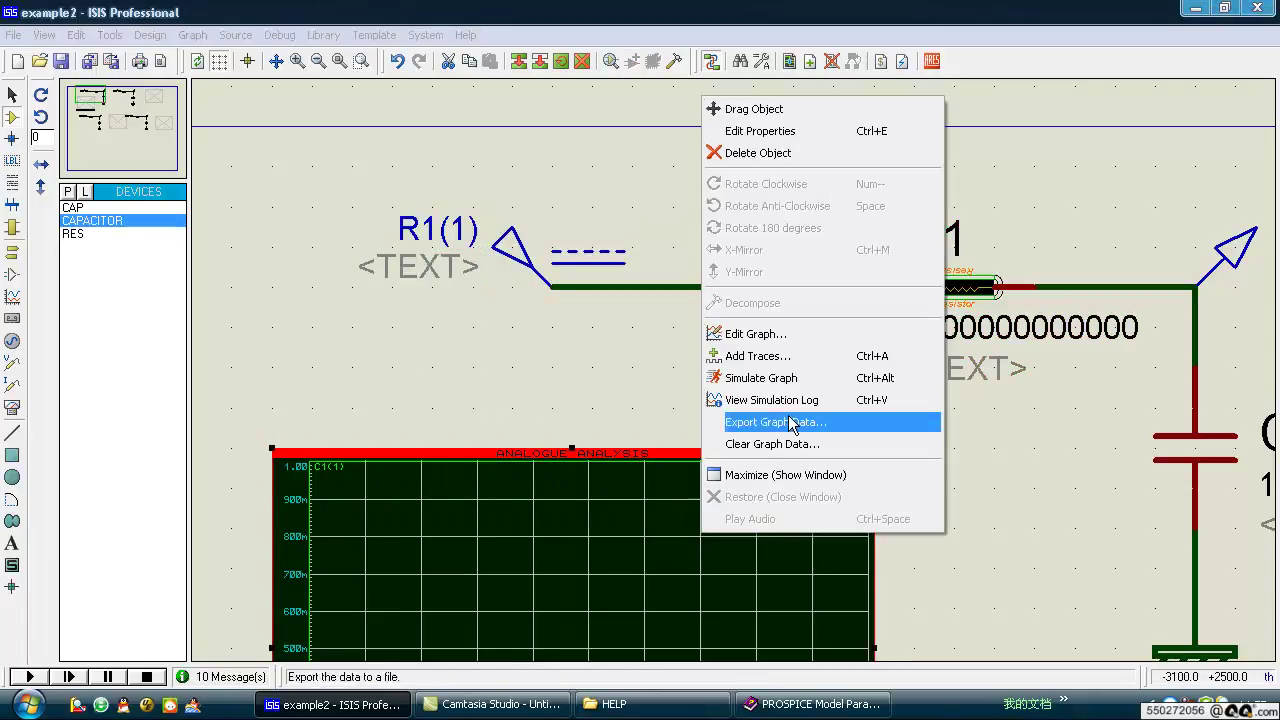
click(820, 377)
scroll(734, 480, down, 2)
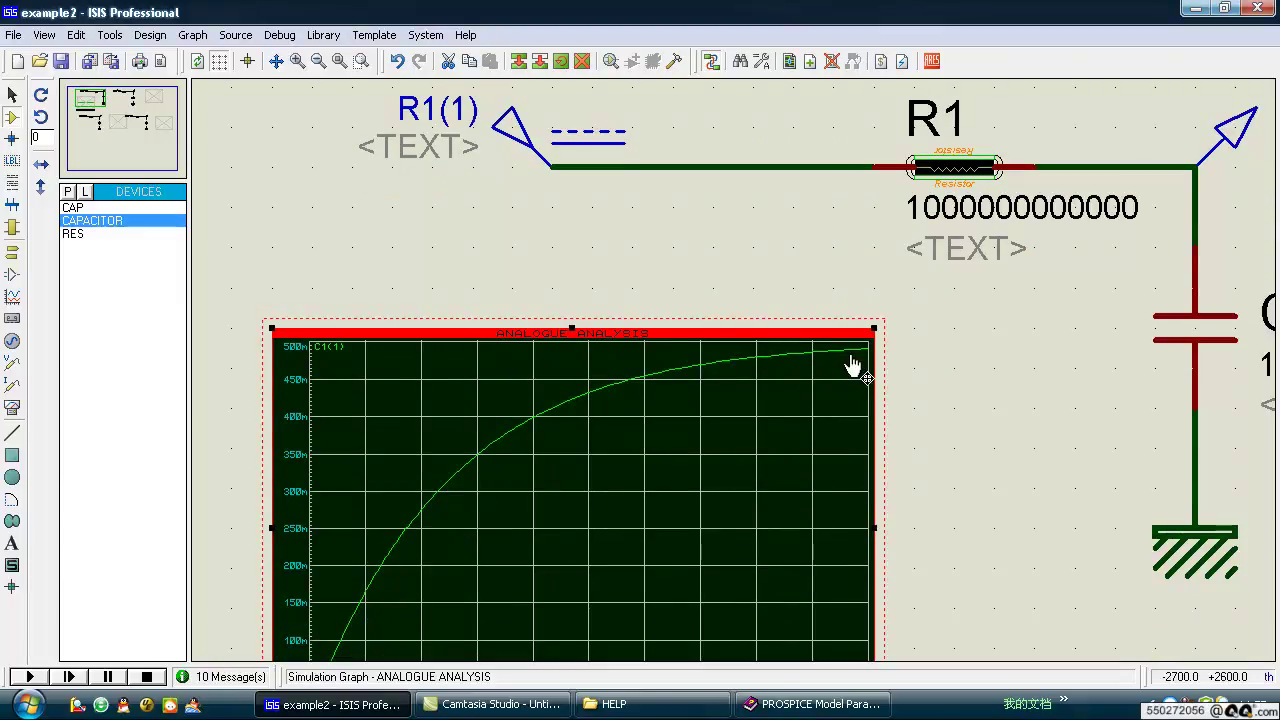
key(F5)
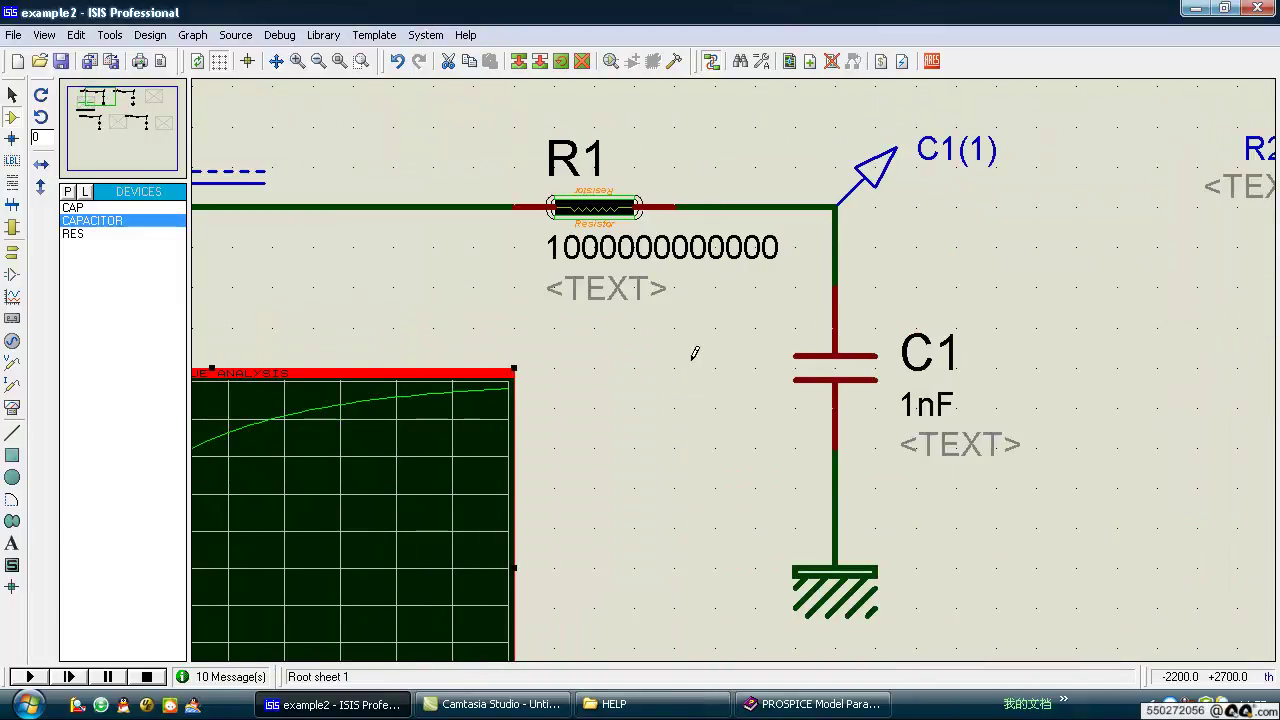
scroll(694, 352, down, 2)
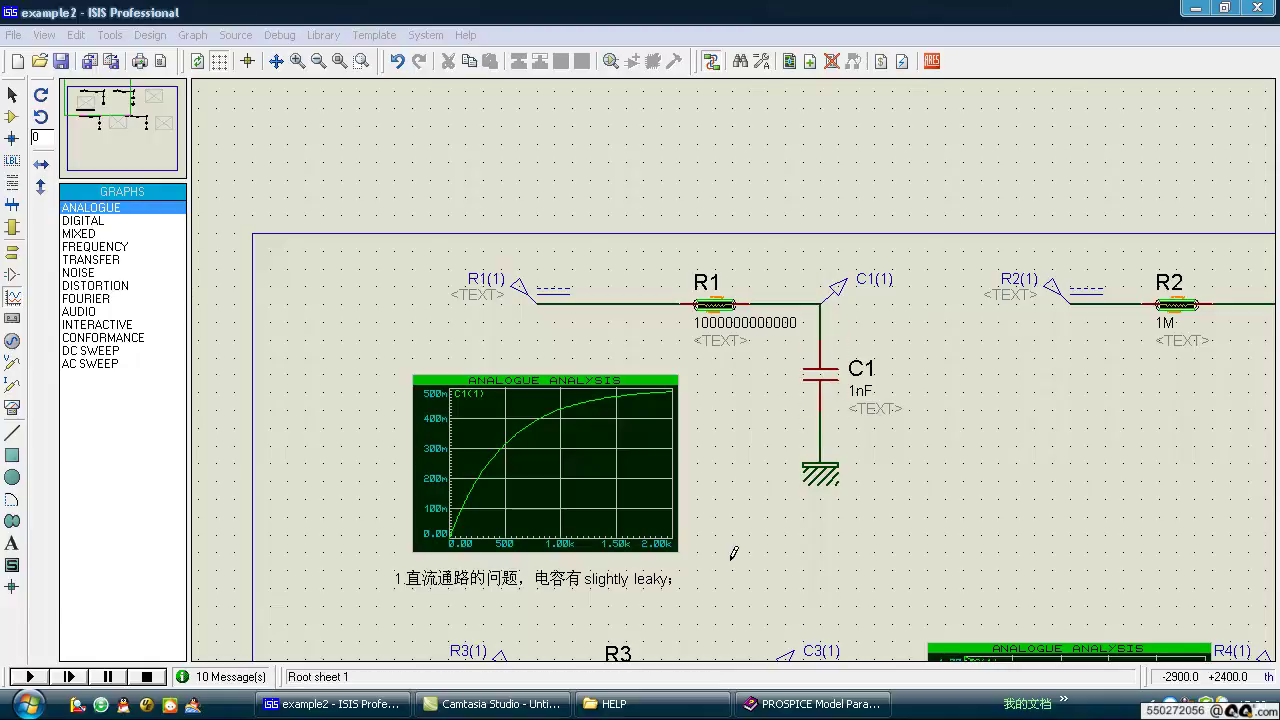
Switch to the PROSPICE help and read the Capacitor Model's PRECHARGE and IC property descriptions, including the operating-point note, and close the help.
click(802, 714)
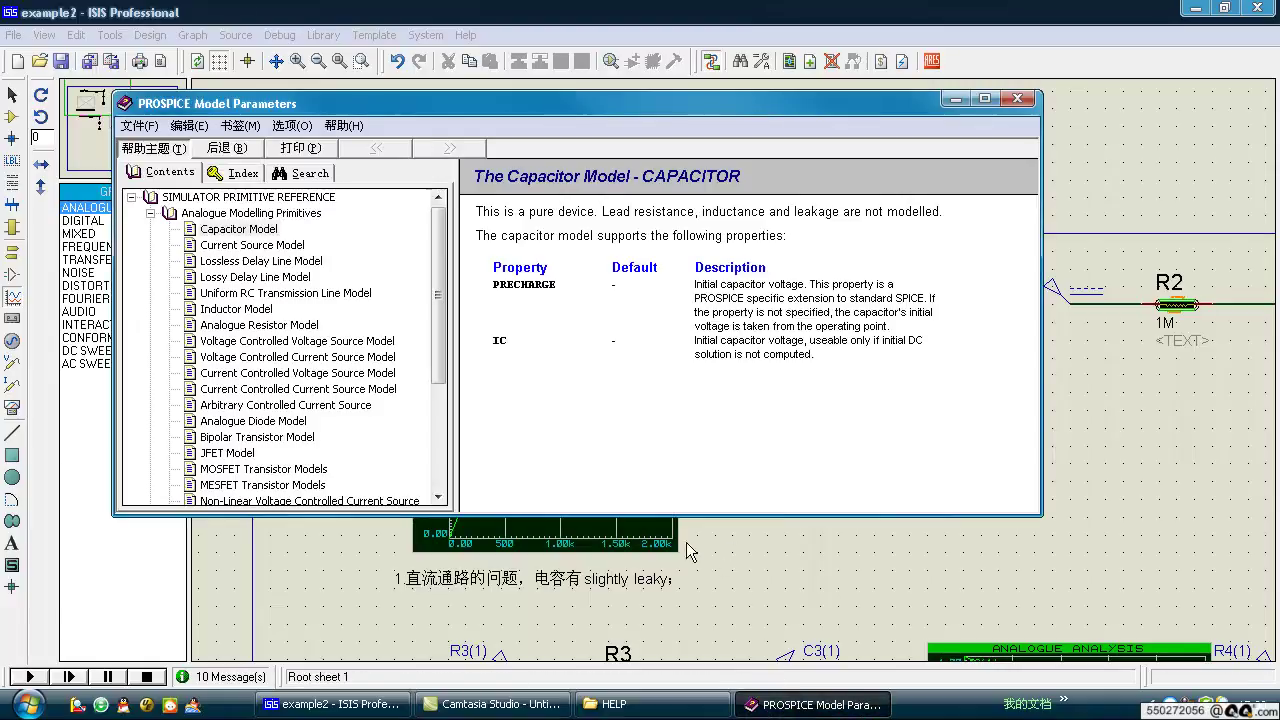
drag(510, 287, 814, 356)
drag(904, 342, 617, 280)
click(617, 280)
drag(799, 282, 515, 289)
click(916, 320)
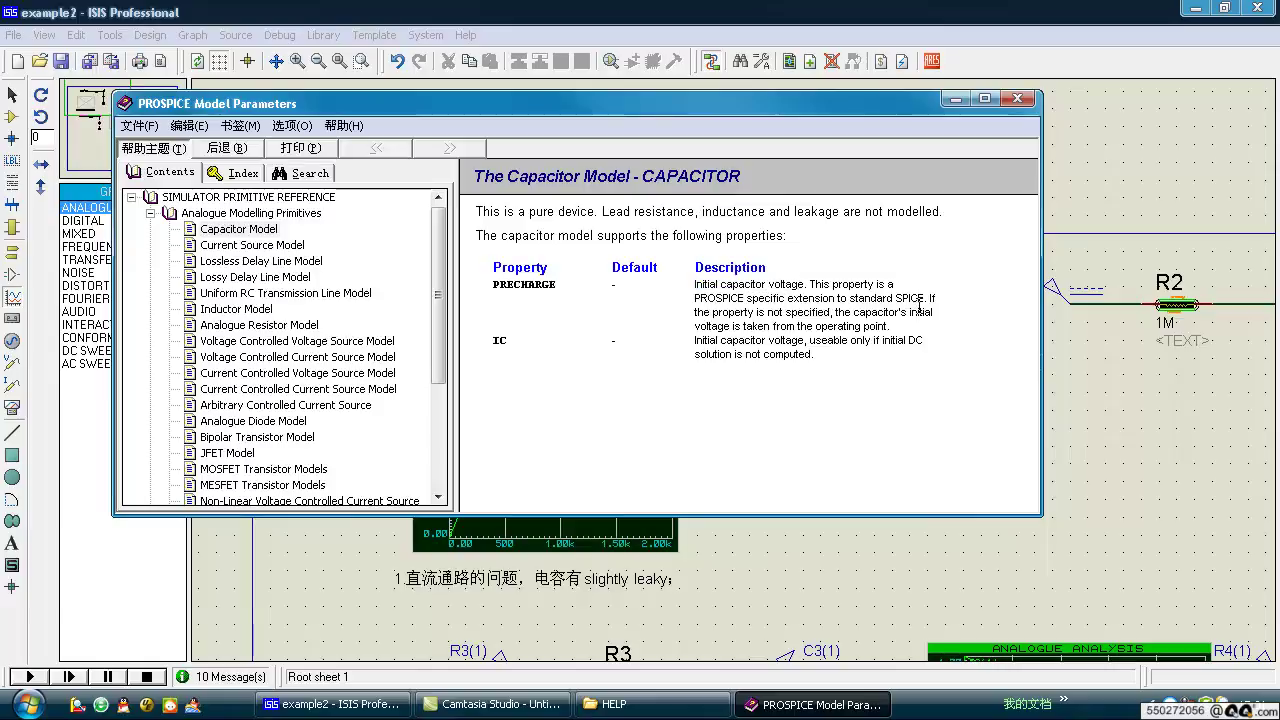
drag(815, 283, 825, 312)
click(837, 323)
double_click(541, 291)
click(778, 330)
drag(934, 312, 825, 298)
click(818, 323)
drag(890, 324, 746, 326)
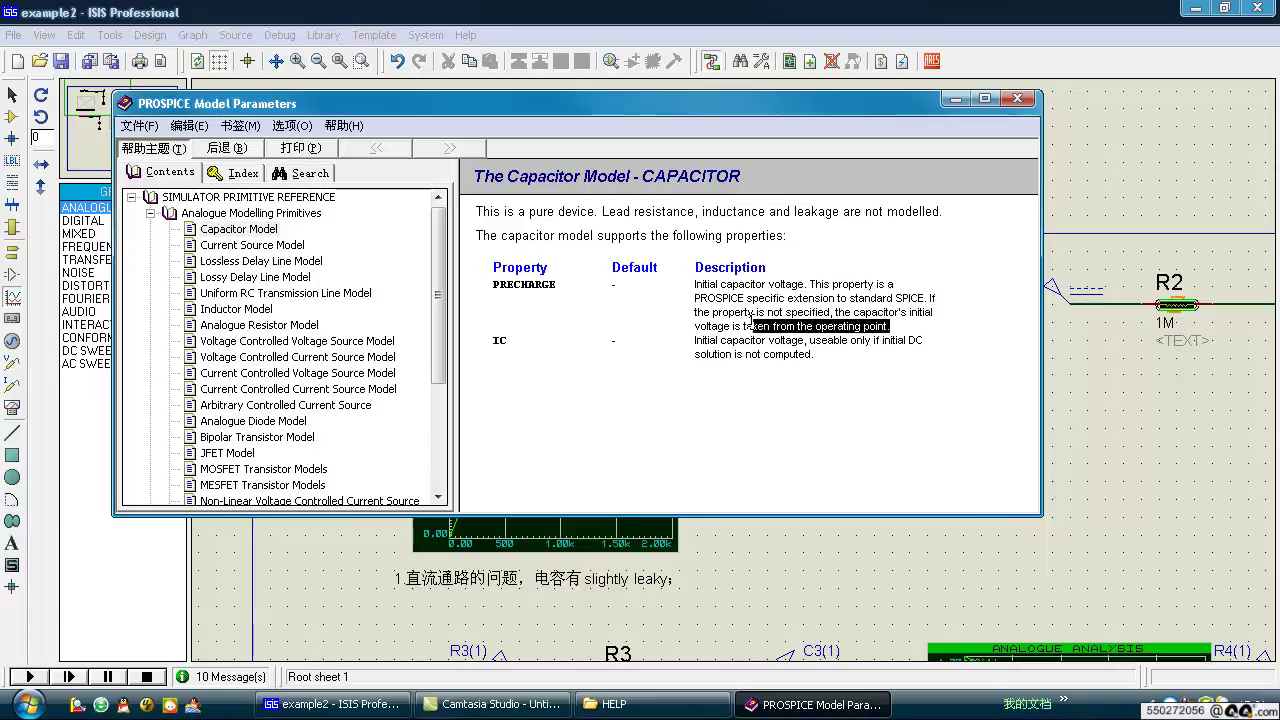
click(1018, 99)
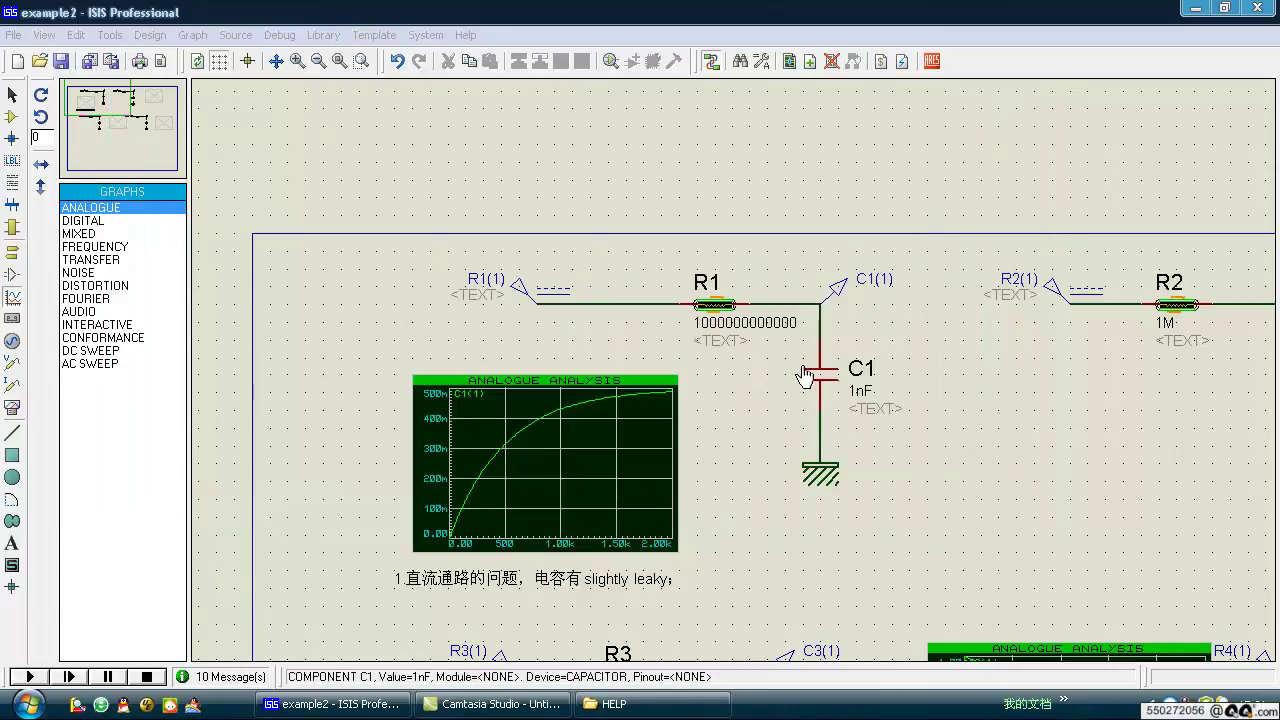
Inspect the component properties of capacitor C1, closing them without changes.
scroll(805, 376, up, 4)
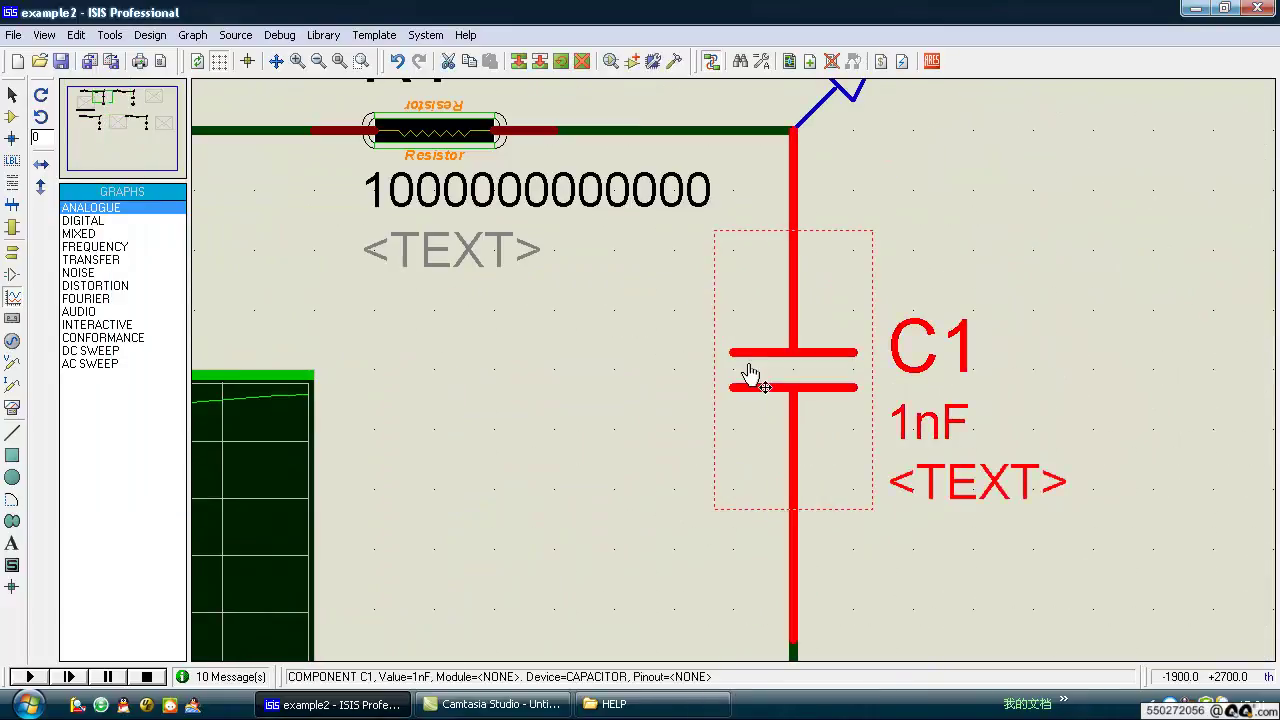
double_click(748, 370)
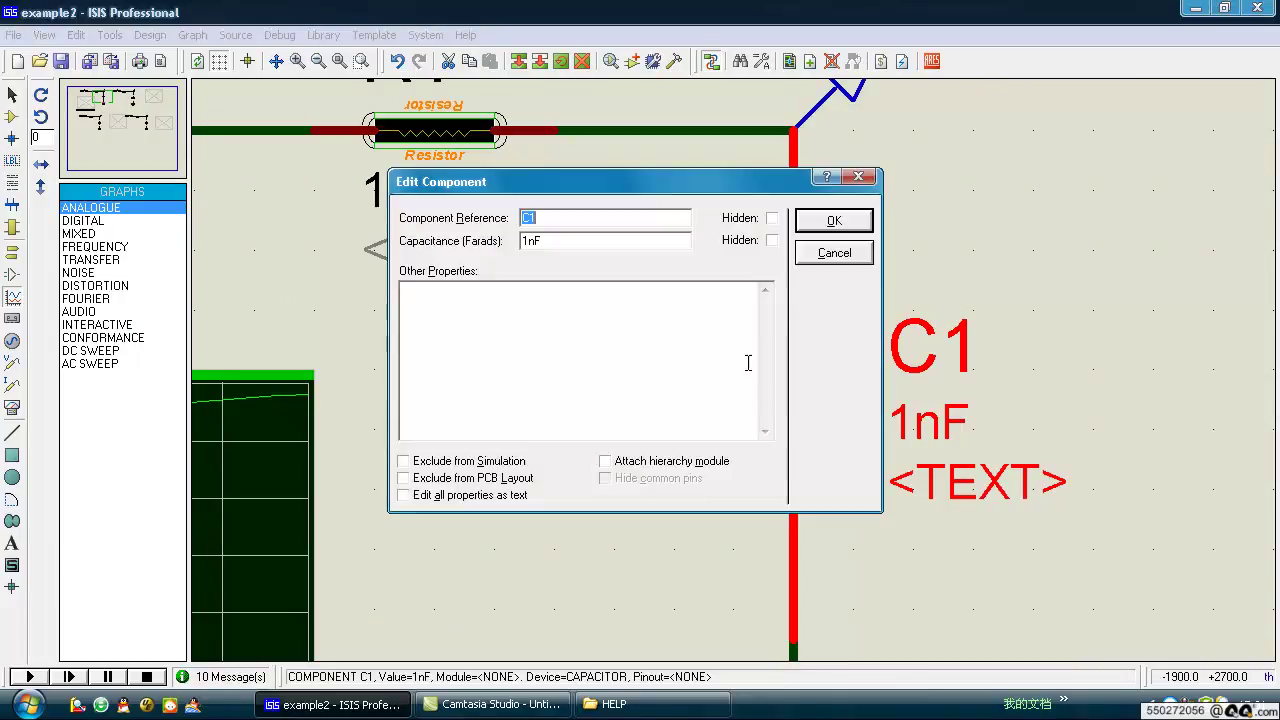
click(834, 254)
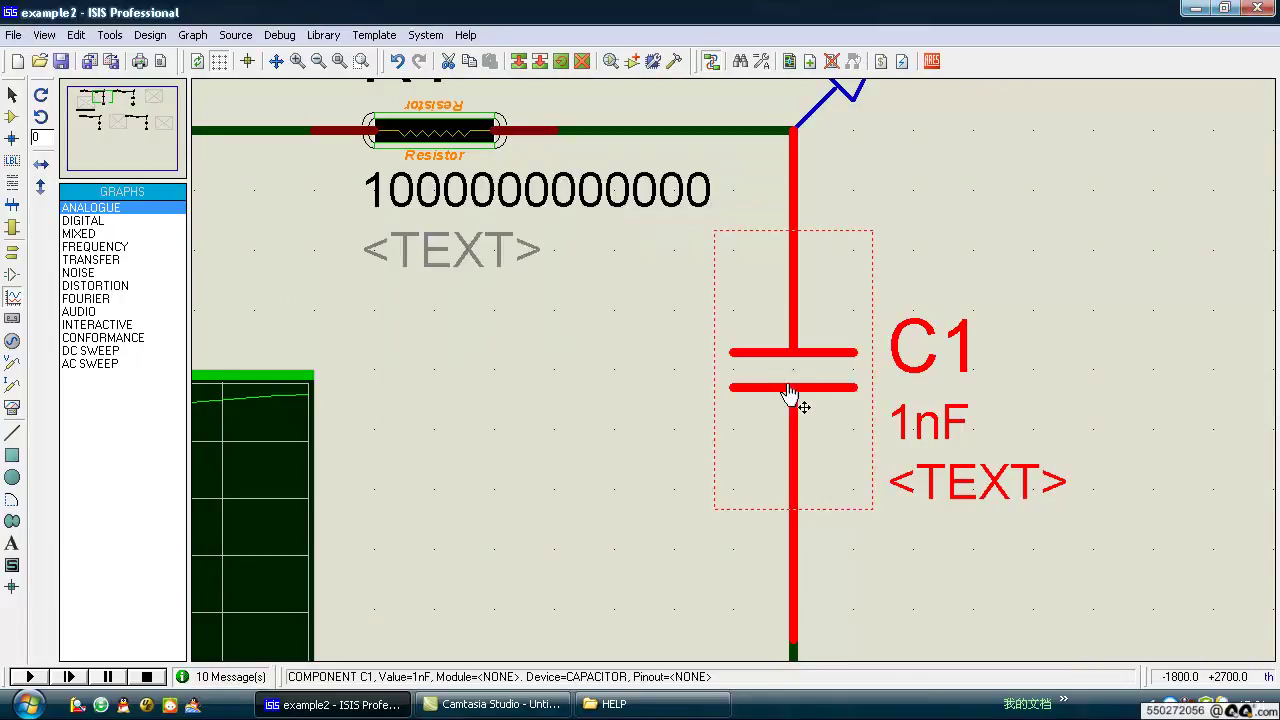
double_click(790, 392)
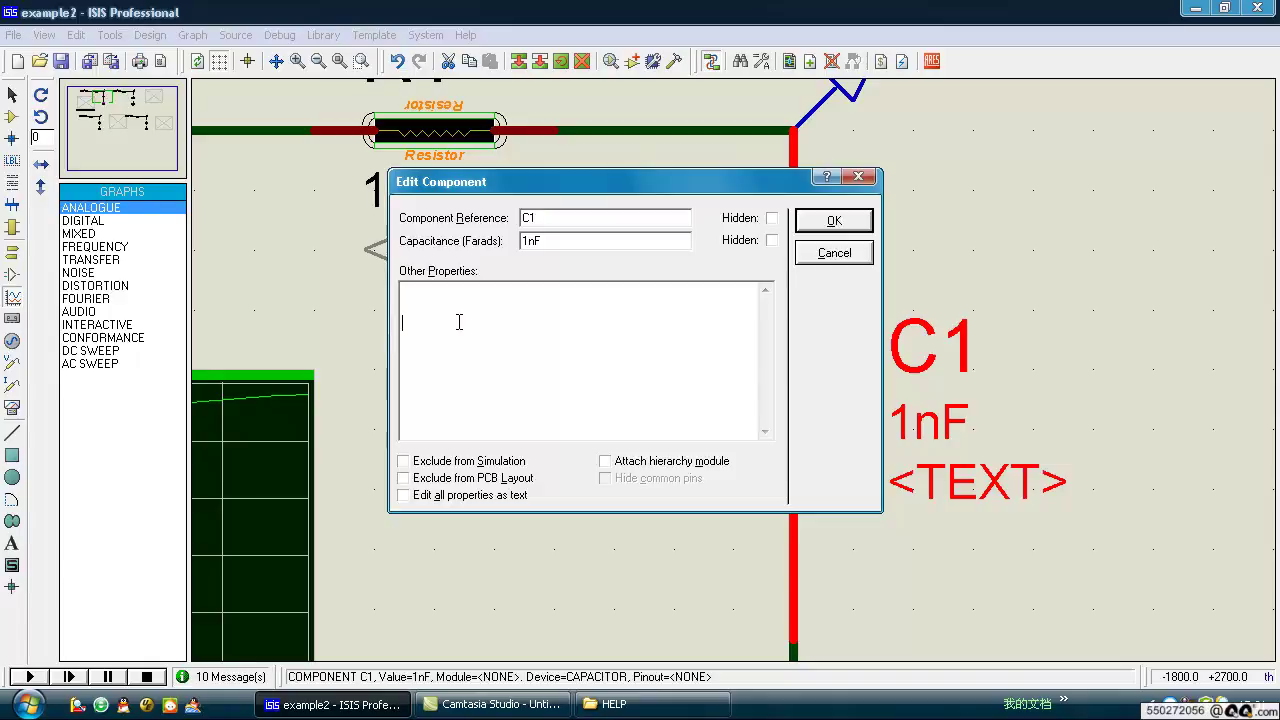
click(808, 256)
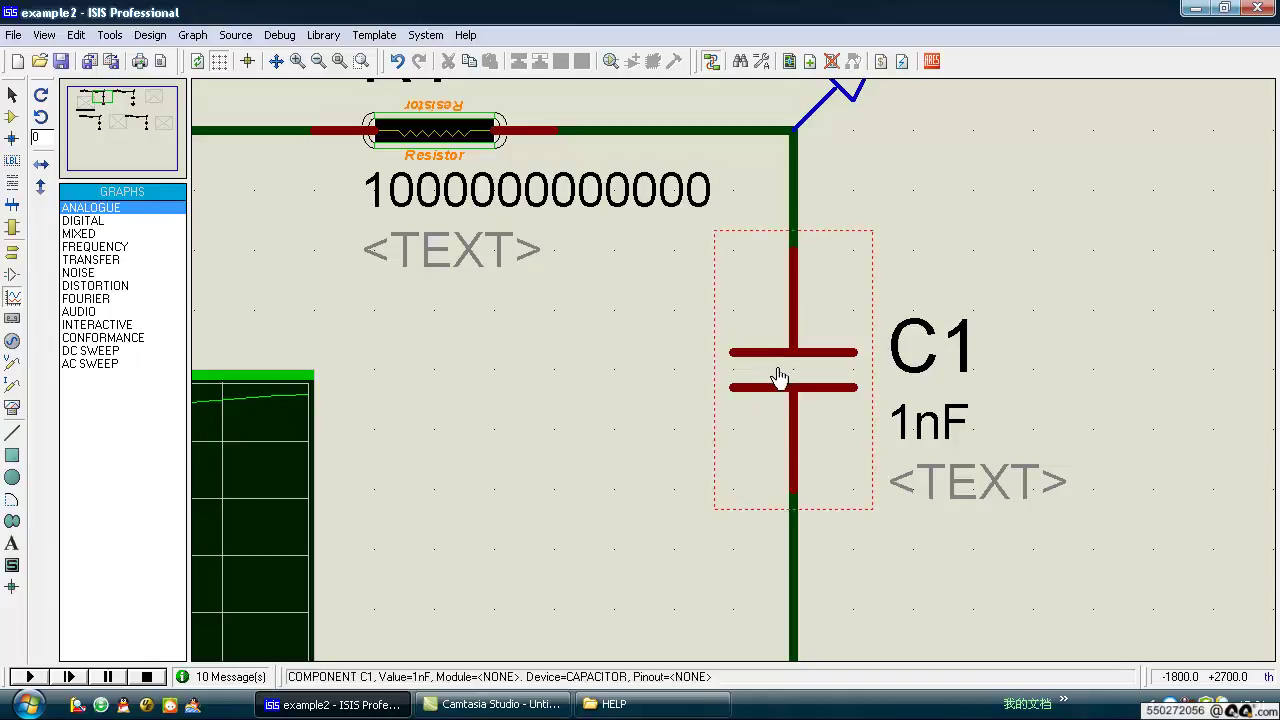
scroll(686, 310, down, 2)
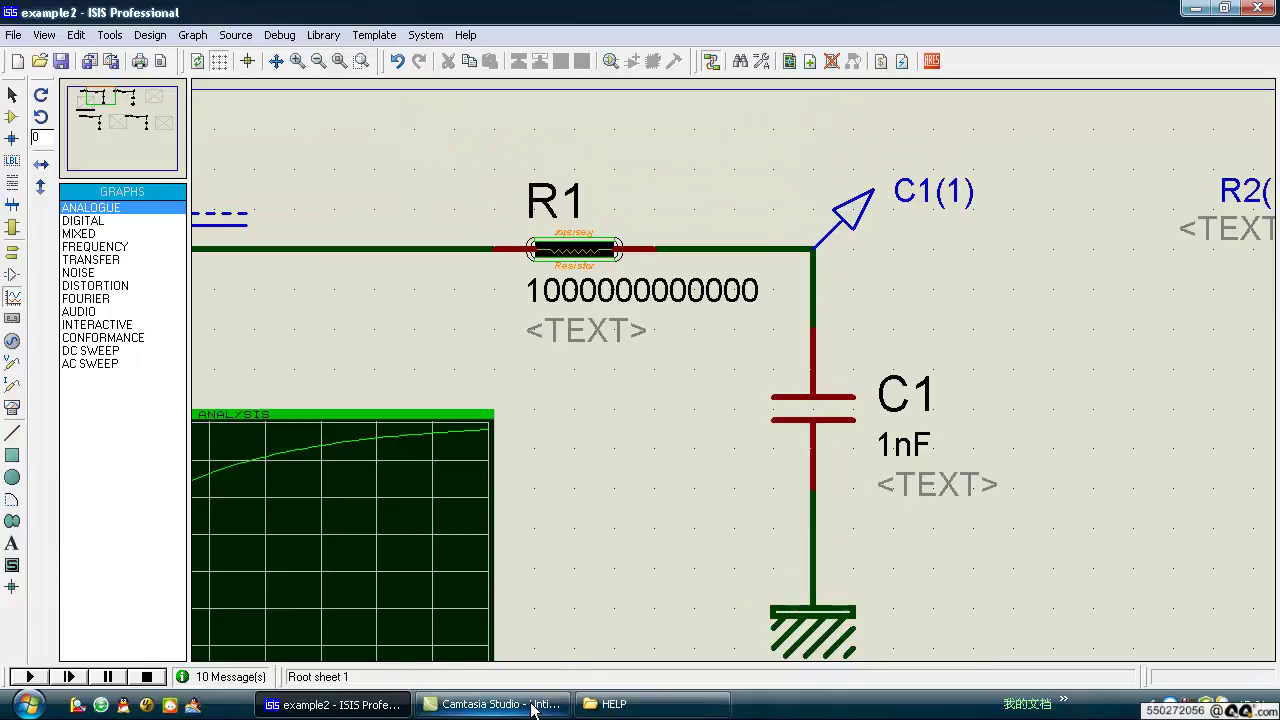
Open MODELS.HLP from the HELP folder, review the operating point wording in the Capacitor Model topic, and minimize the help.
click(612, 704)
double_click(628, 307)
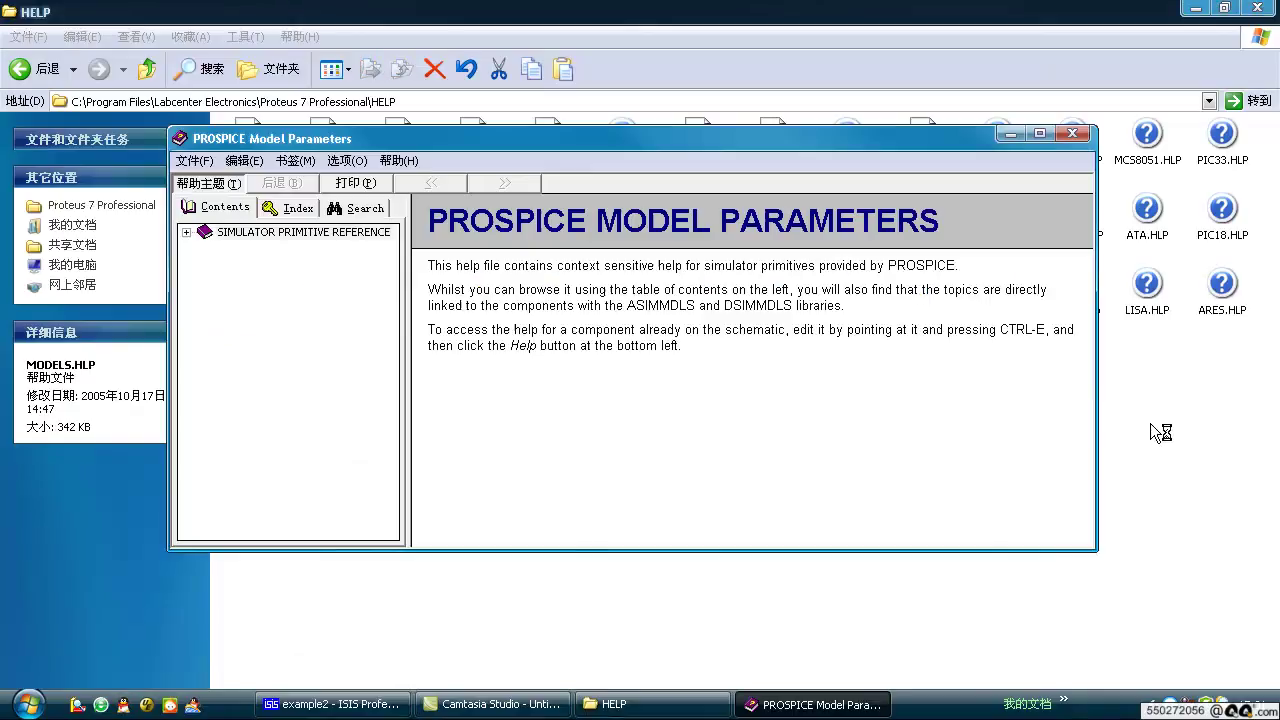
double_click(295, 232)
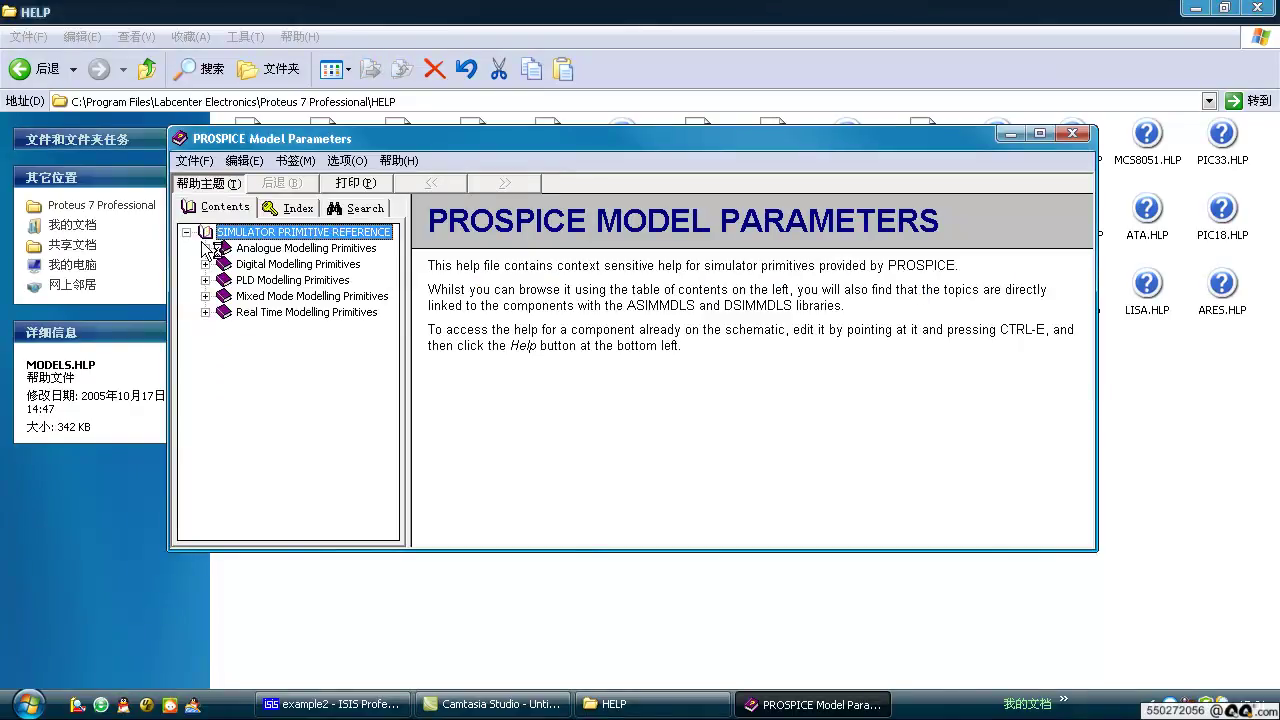
double_click(241, 250)
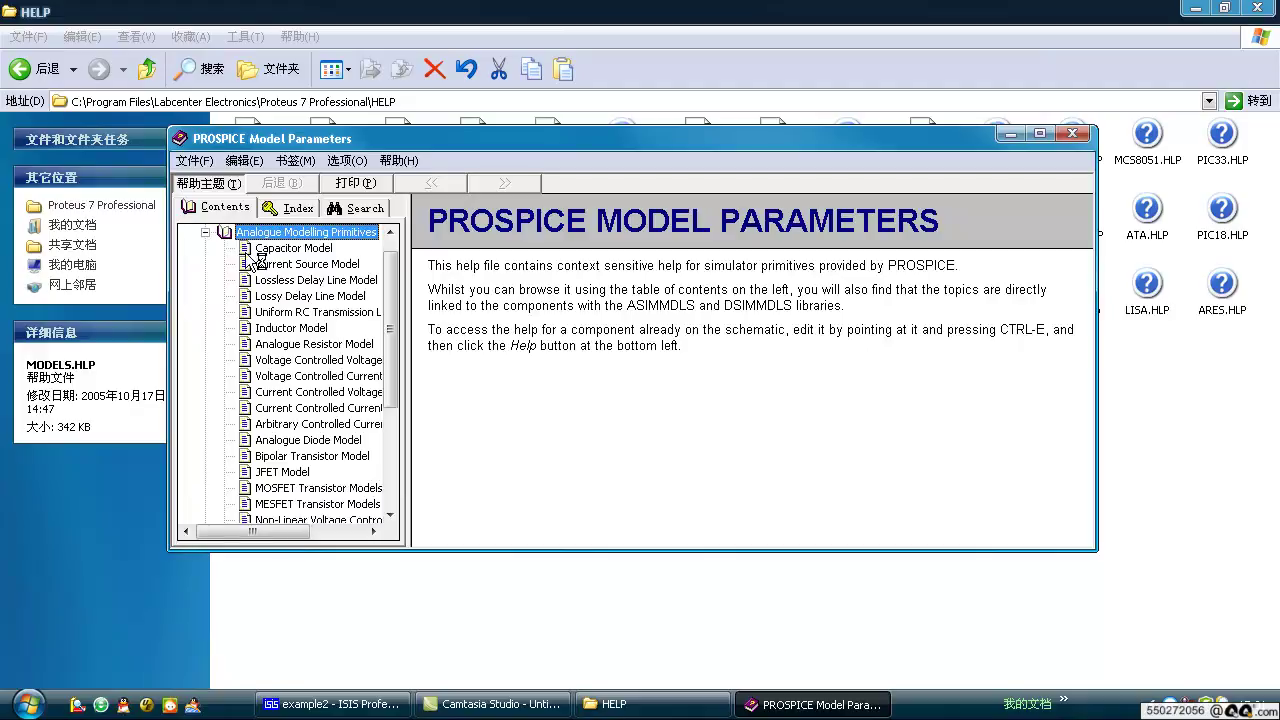
click(251, 252)
drag(856, 360, 766, 359)
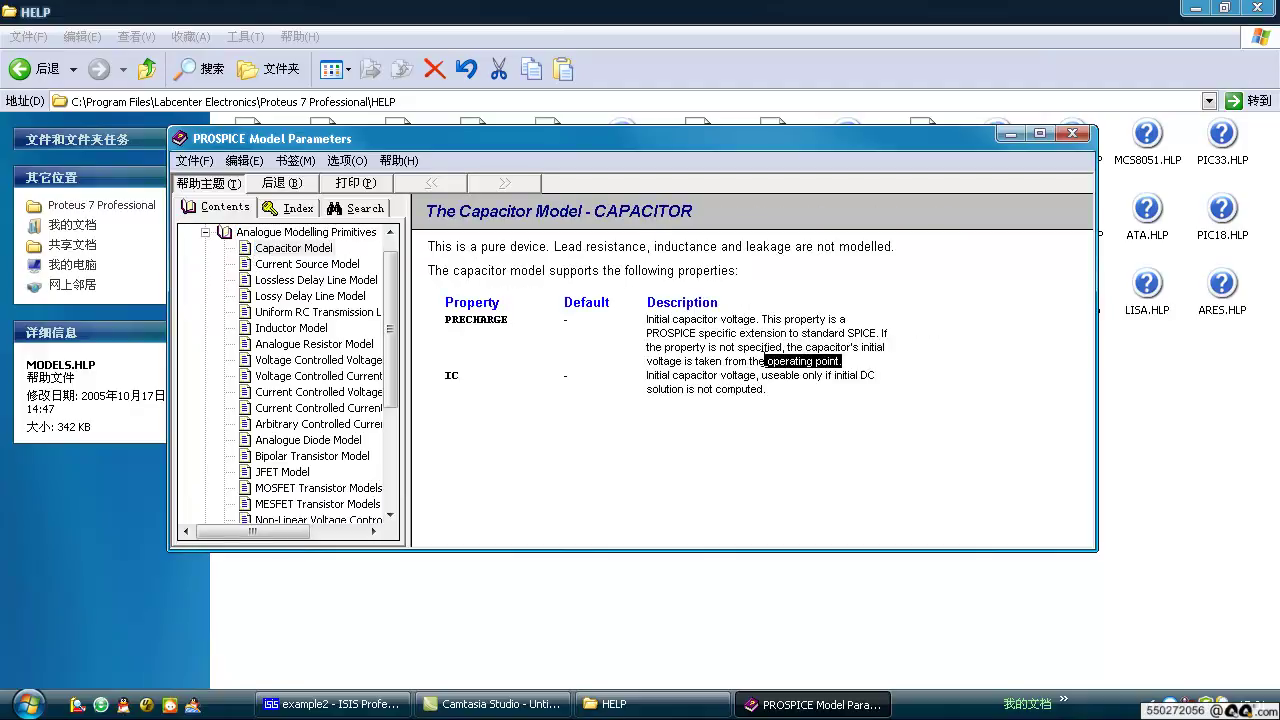
click(1012, 134)
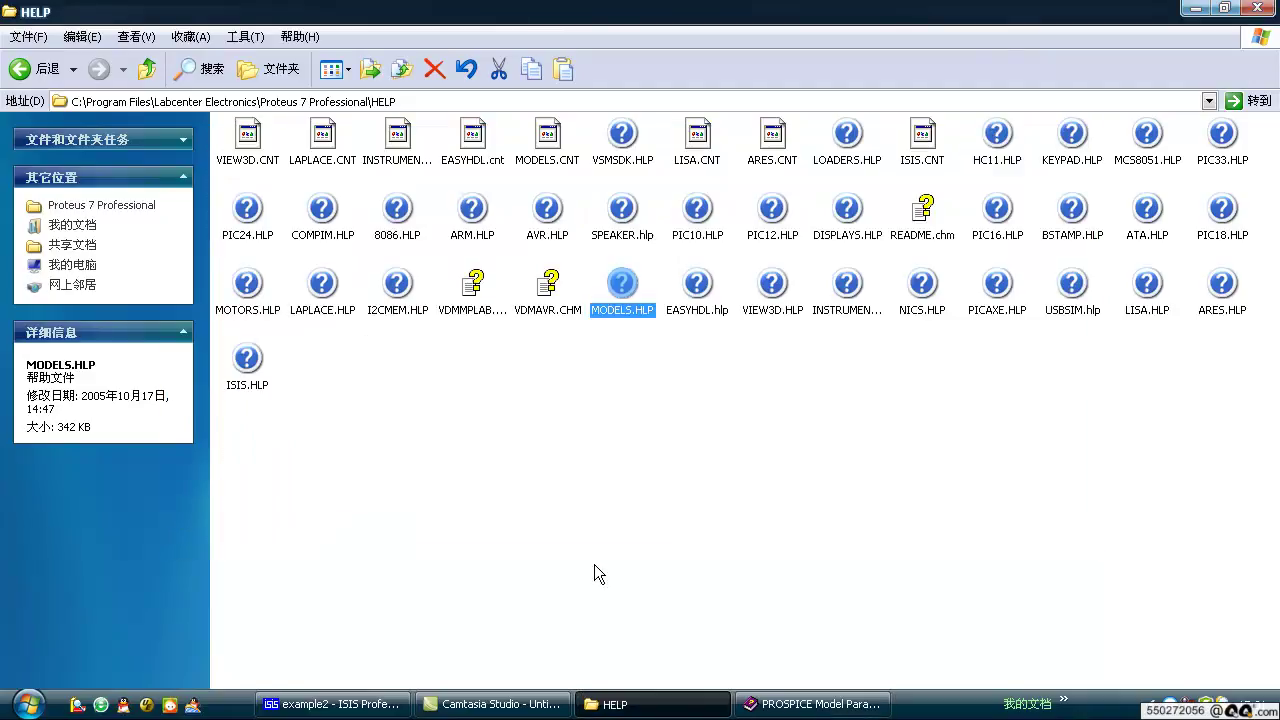
Return to the example2 schematic, enable the initial DC solution for the C1(1) analogue graph, and simulate it.
click(332, 704)
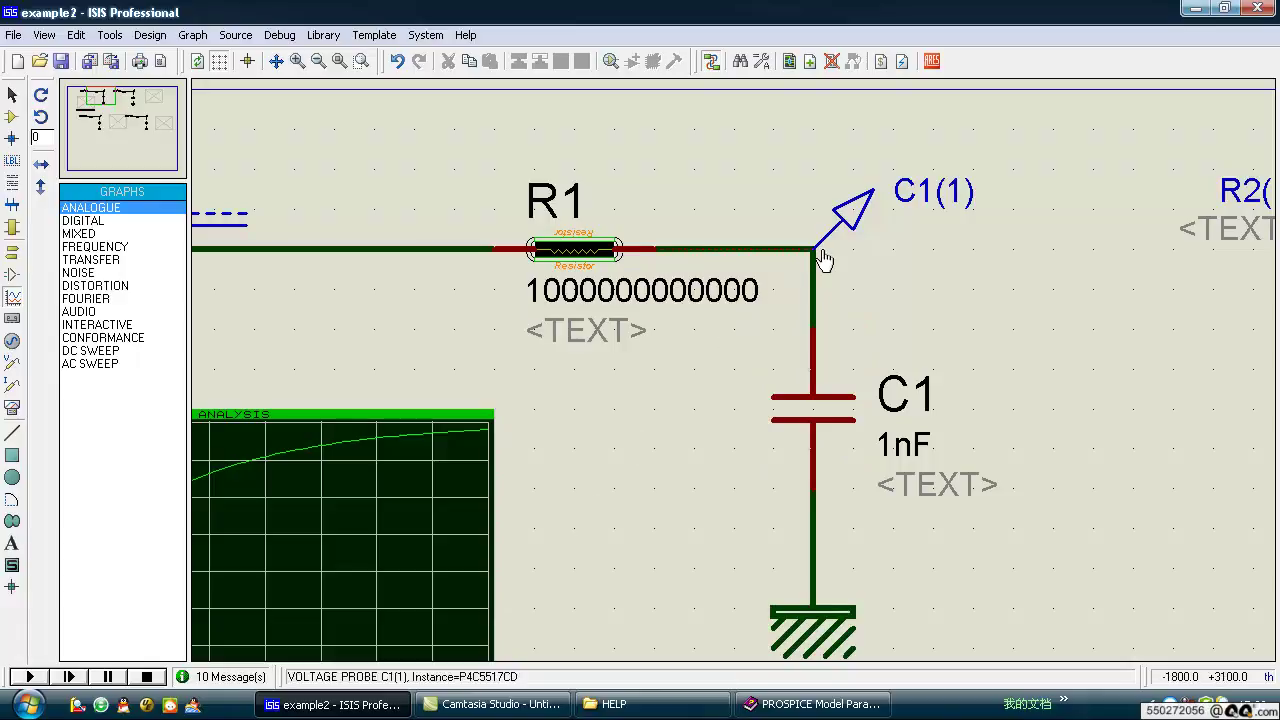
drag(740, 366, 885, 451)
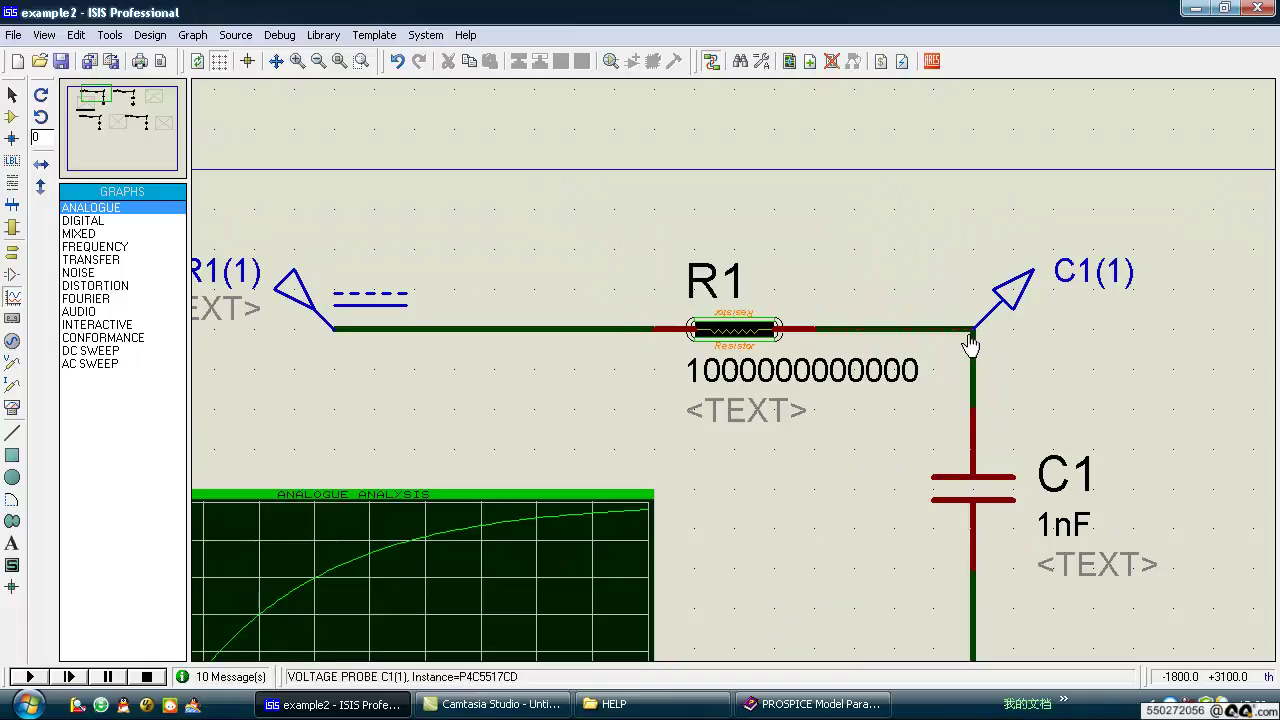
drag(966, 494, 878, 436)
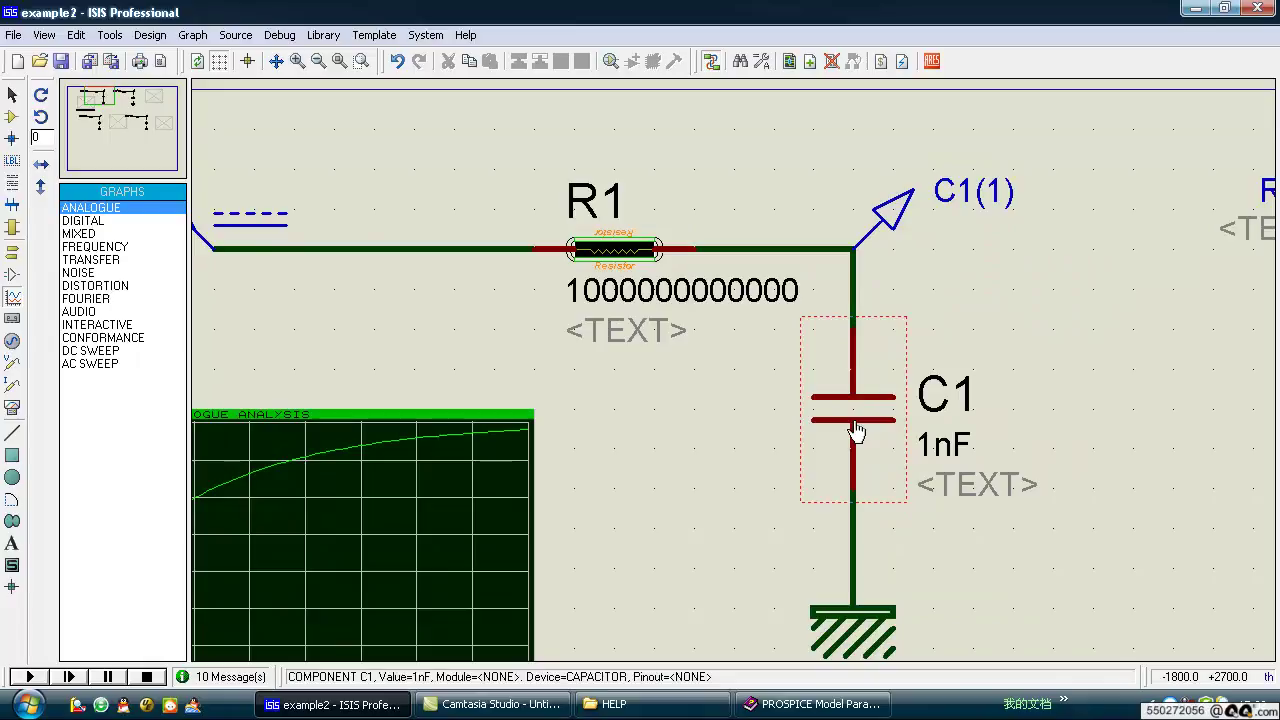
key(F5)
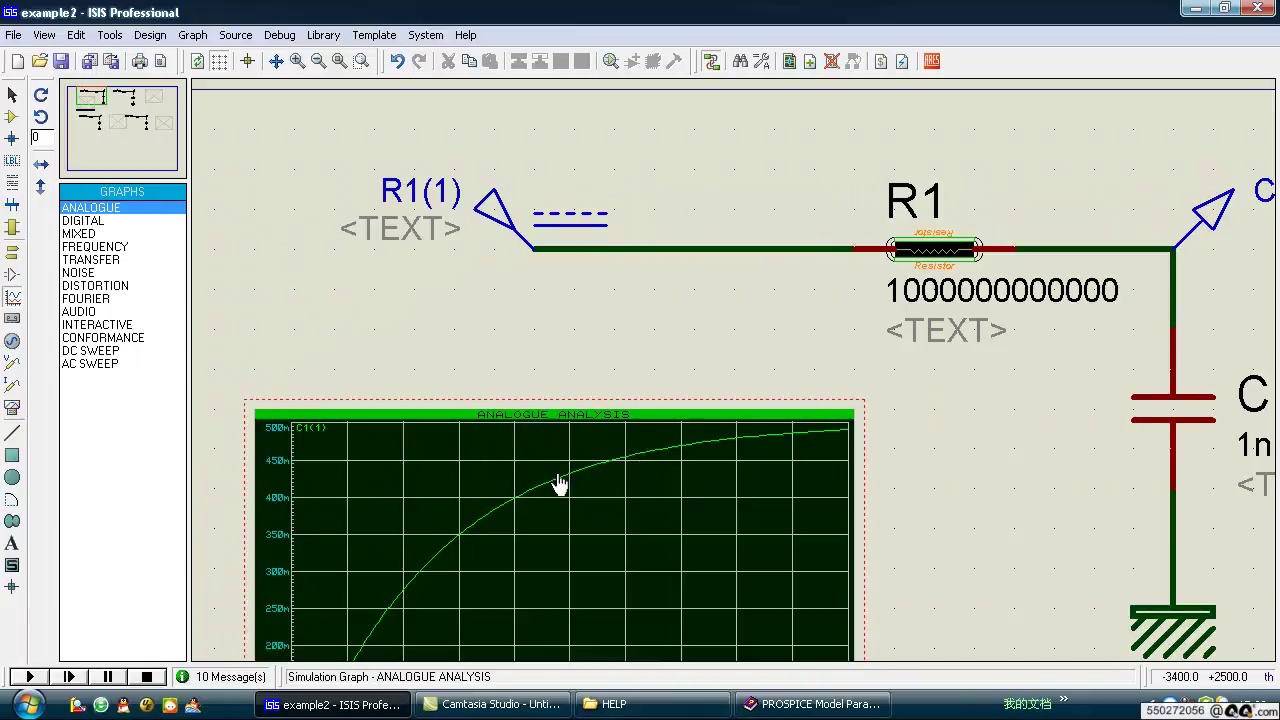
click(663, 414)
double_click(571, 457)
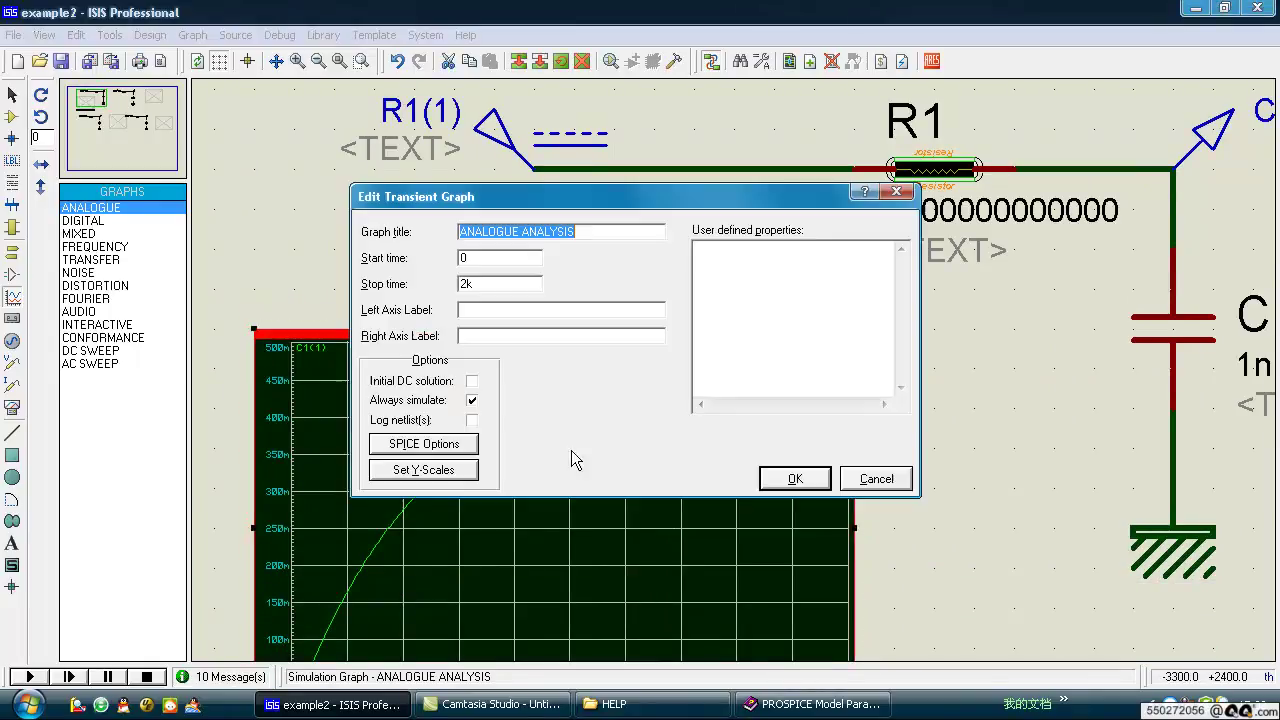
click(472, 382)
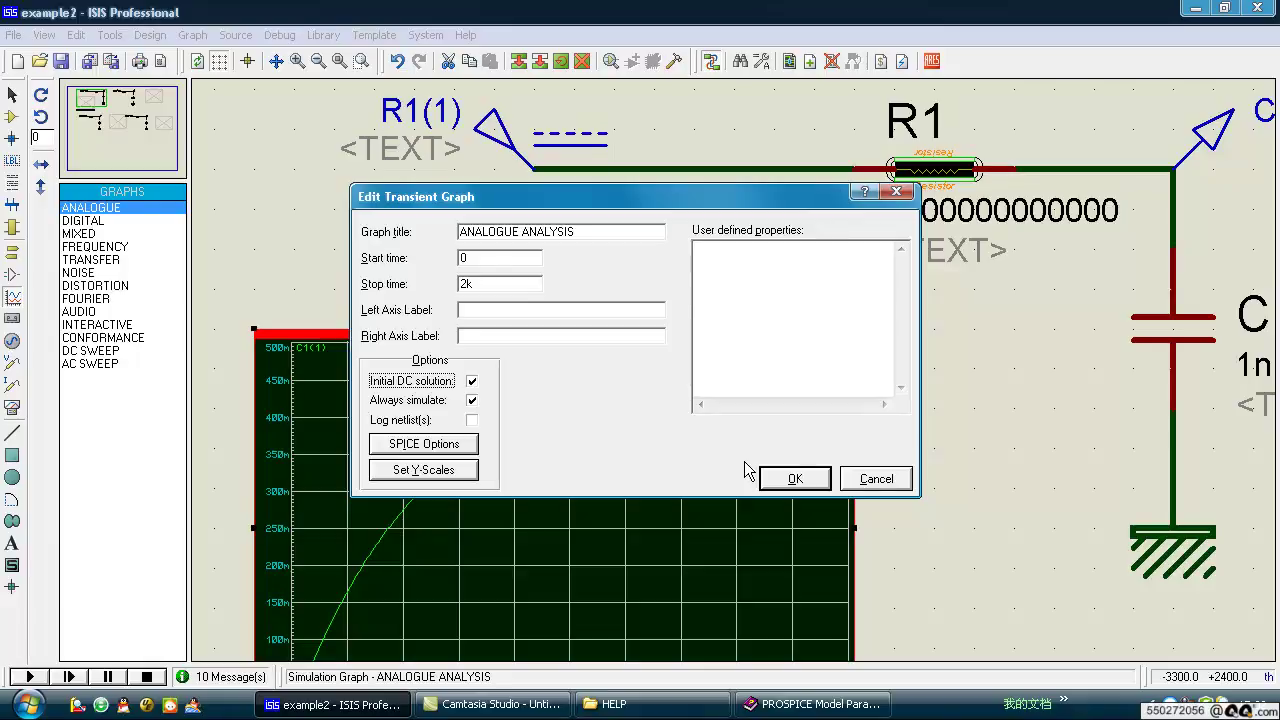
click(792, 478)
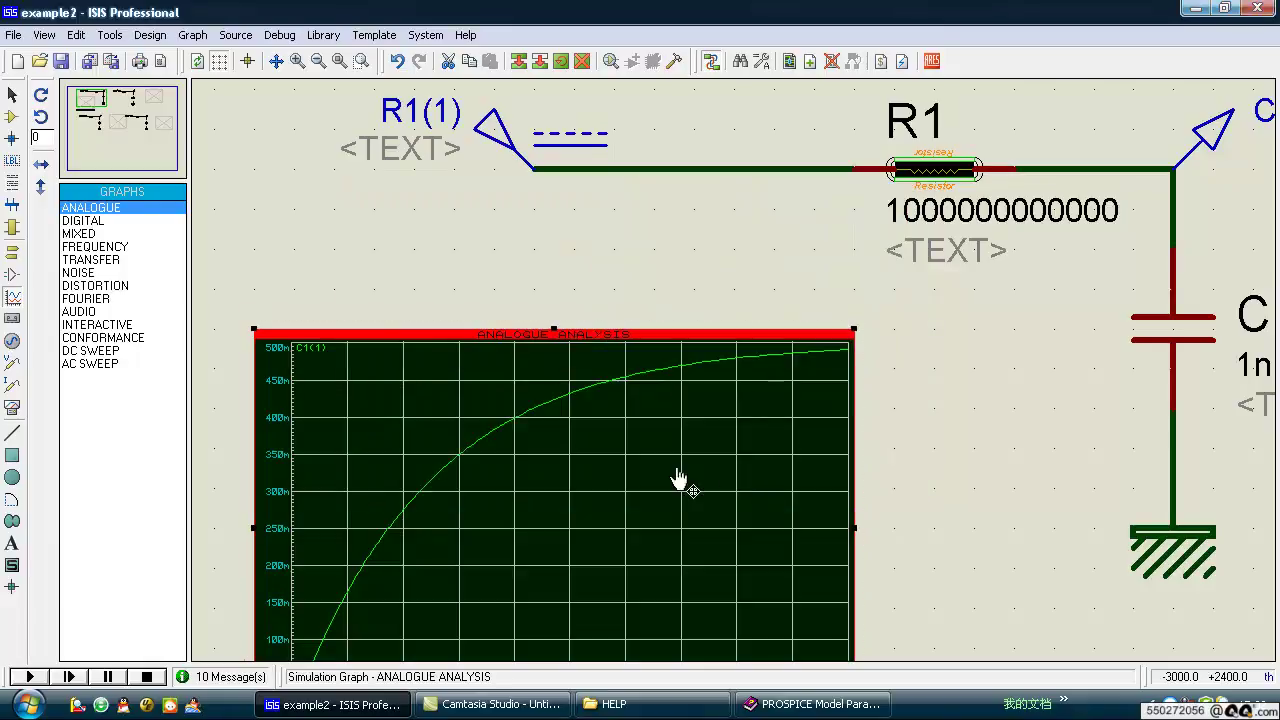
right_click(694, 470)
click(825, 301)
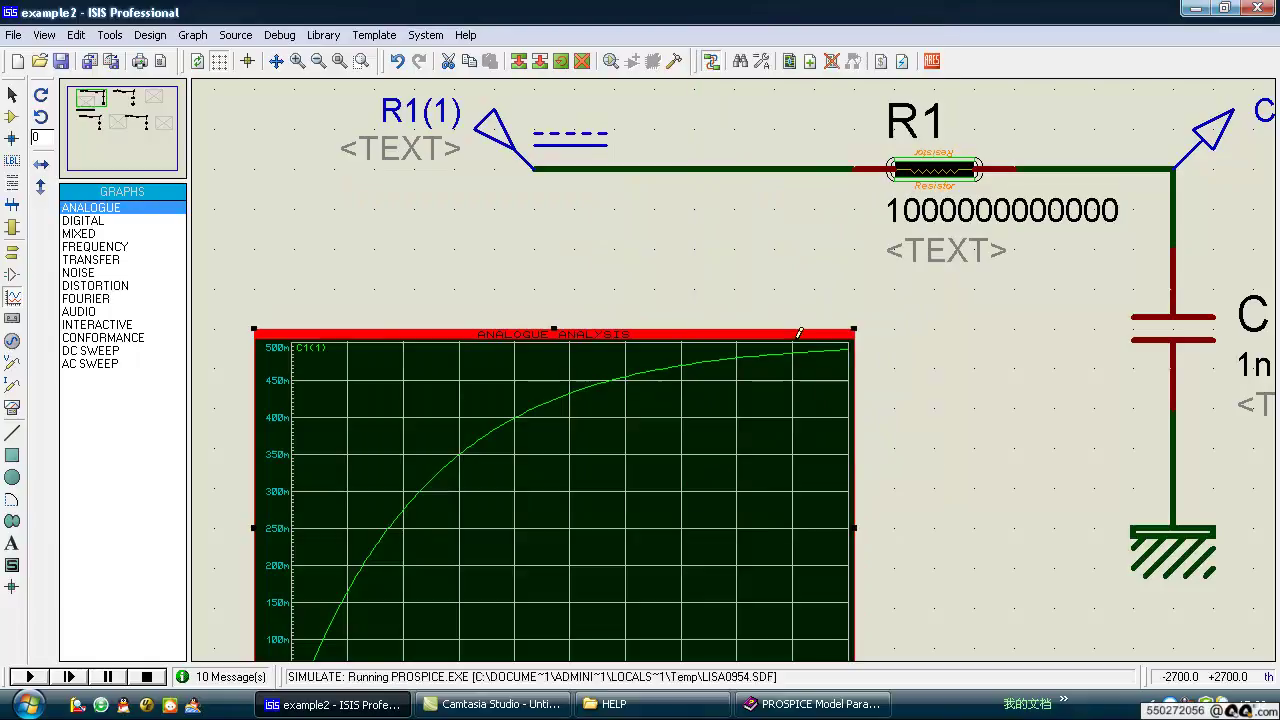
Disable the initial DC solution for the C1(1) analogue graph and rerun its simulation.
double_click(665, 410)
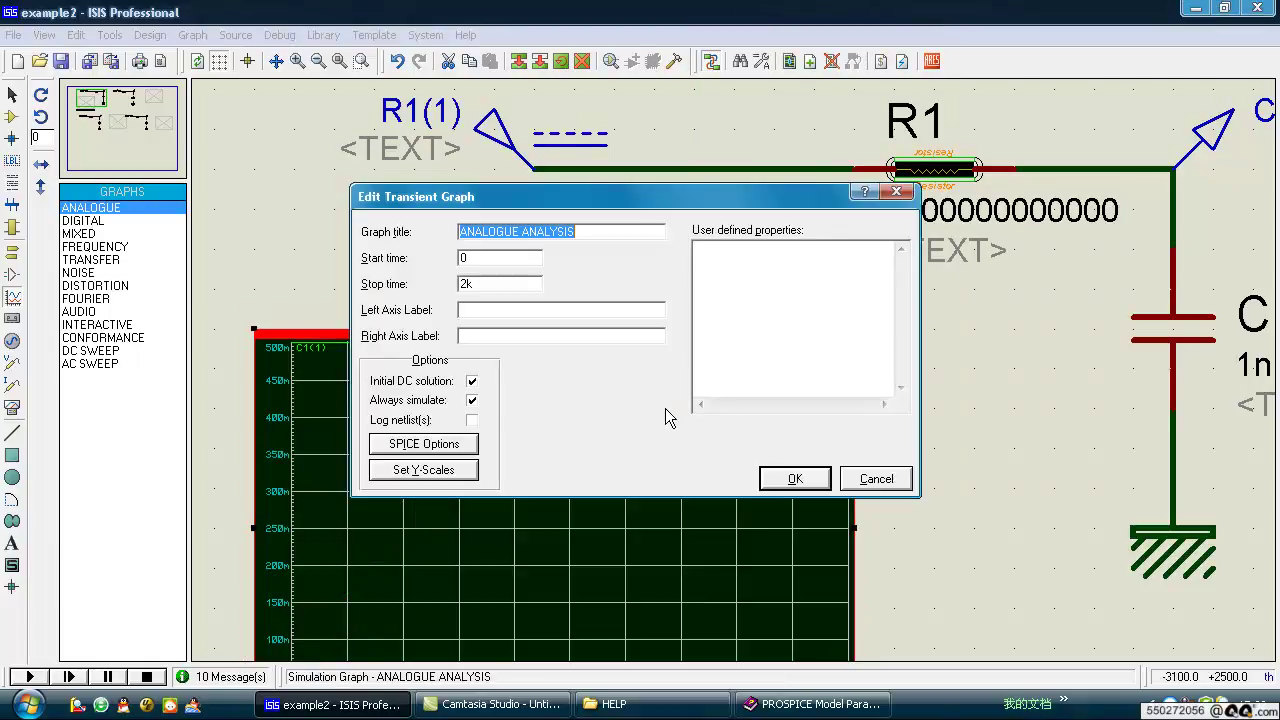
click(472, 380)
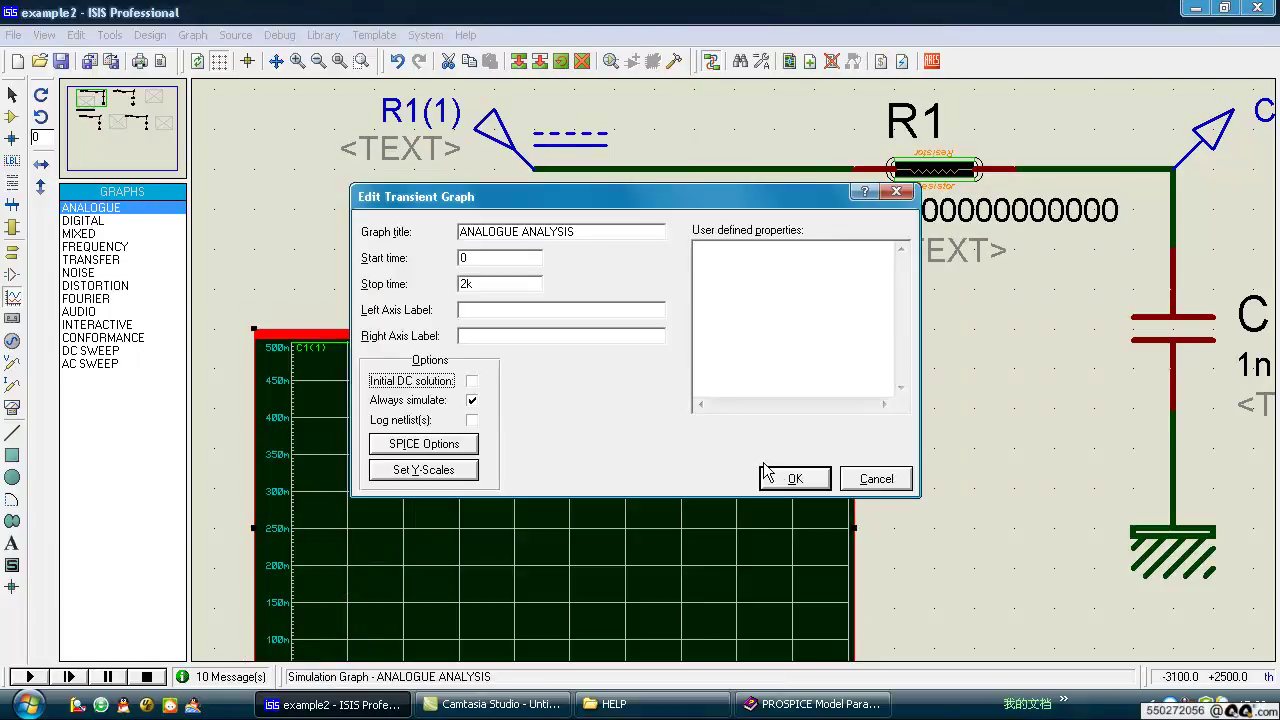
click(781, 480)
right_click(755, 477)
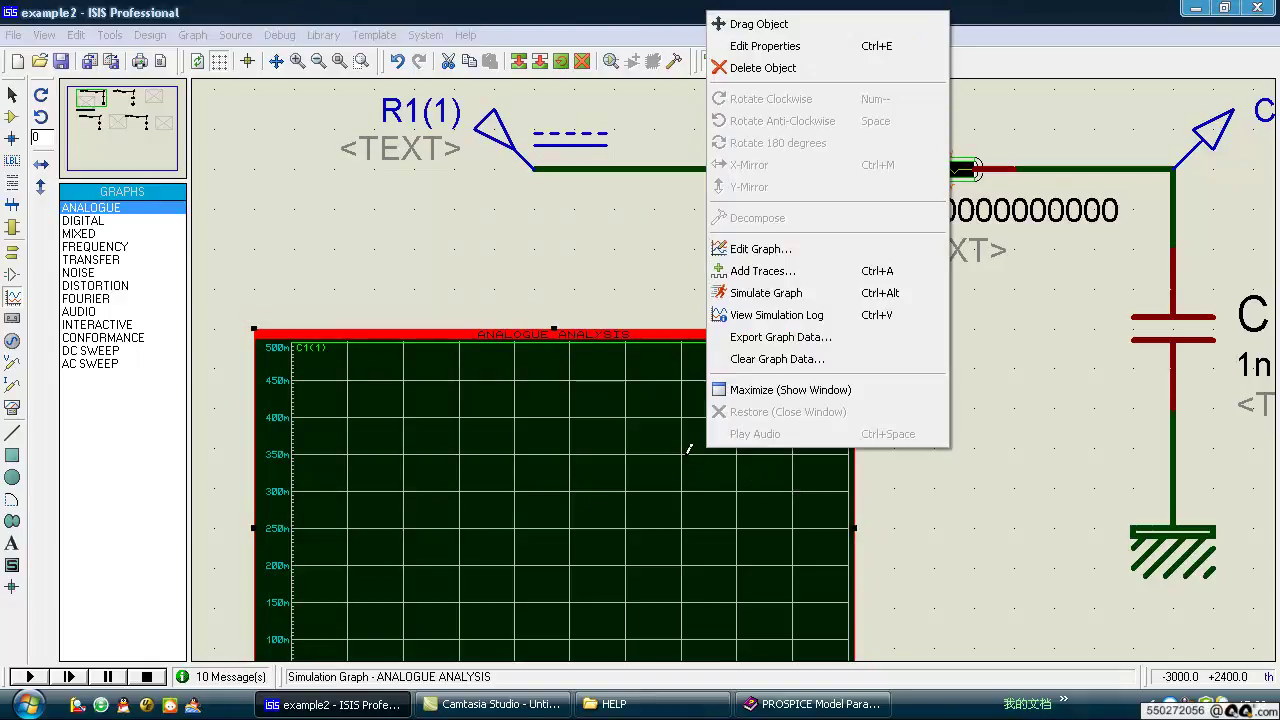
click(813, 292)
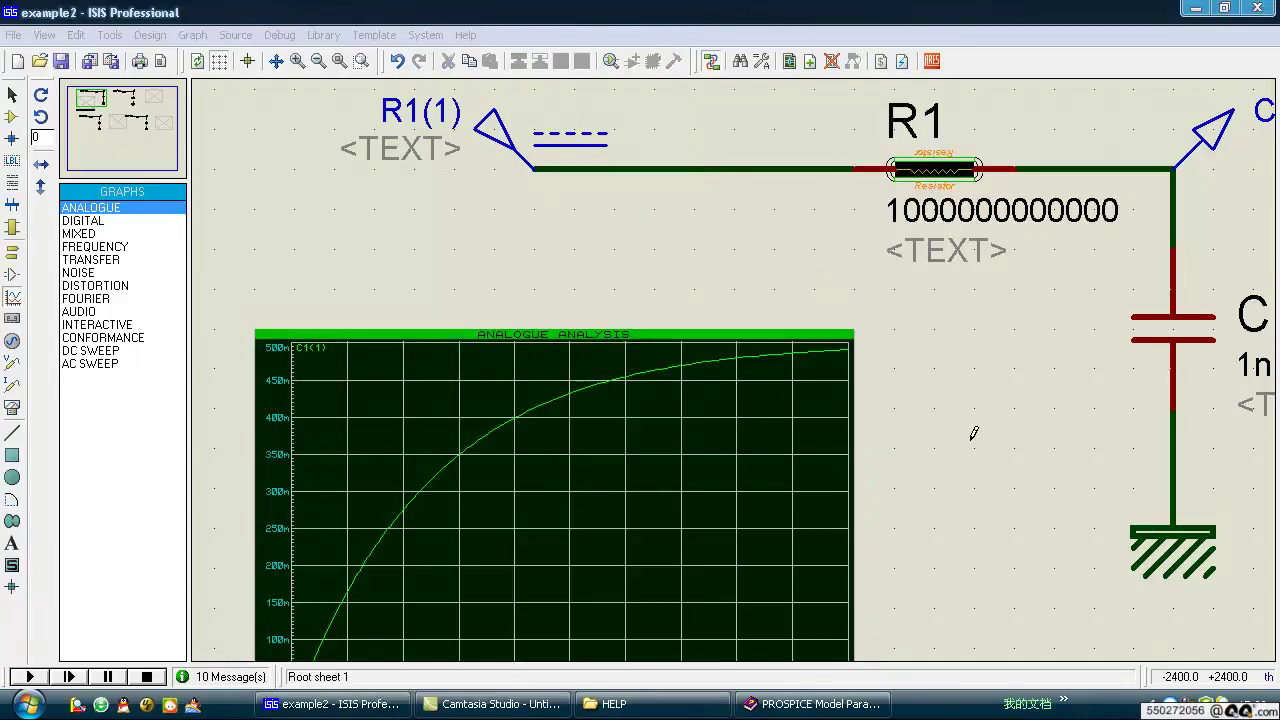
key(F7)
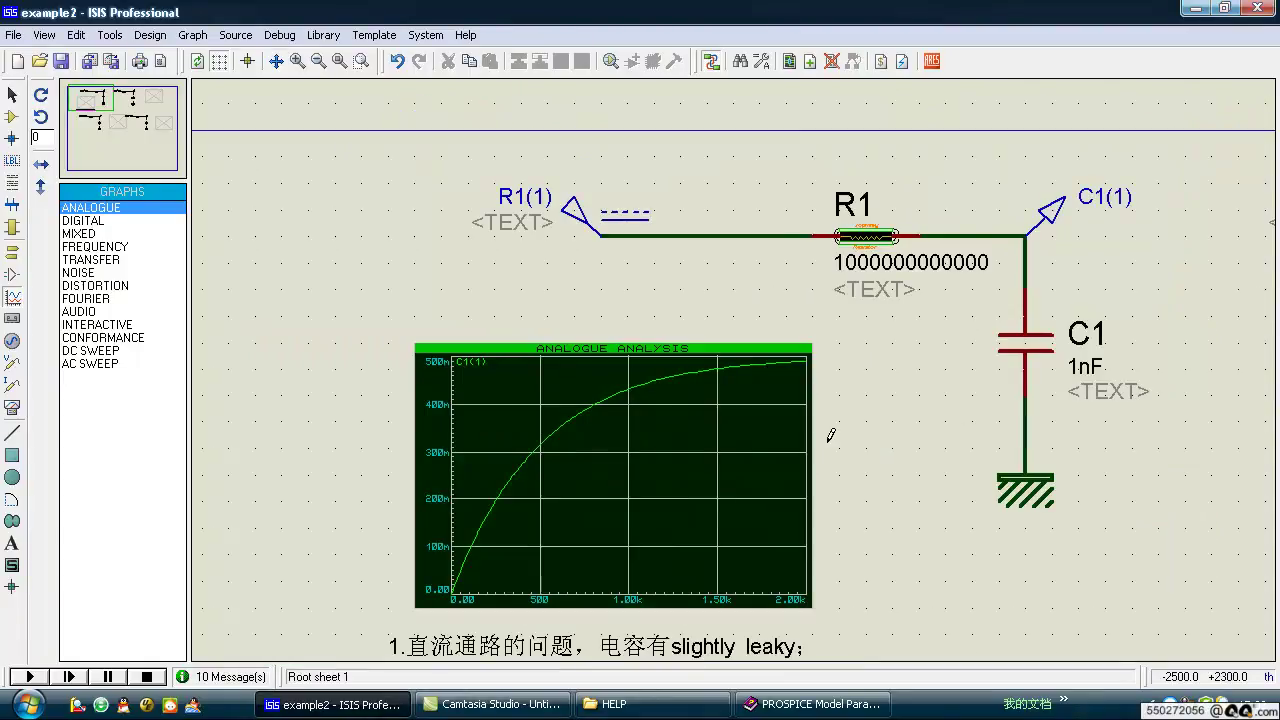
drag(917, 434, 811, 424)
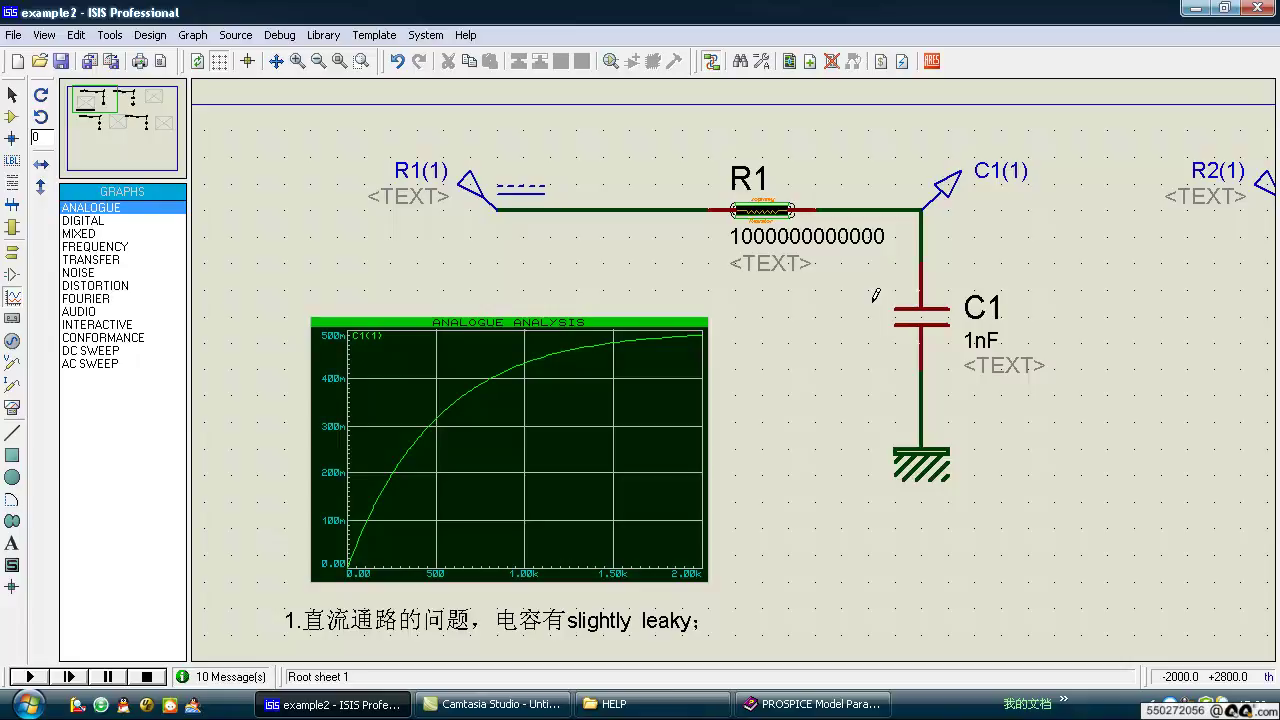
Recheck the initial DC solution option in the C1(1) graph's settings without changing it, and deselect the graph.
click(603, 397)
click(595, 385)
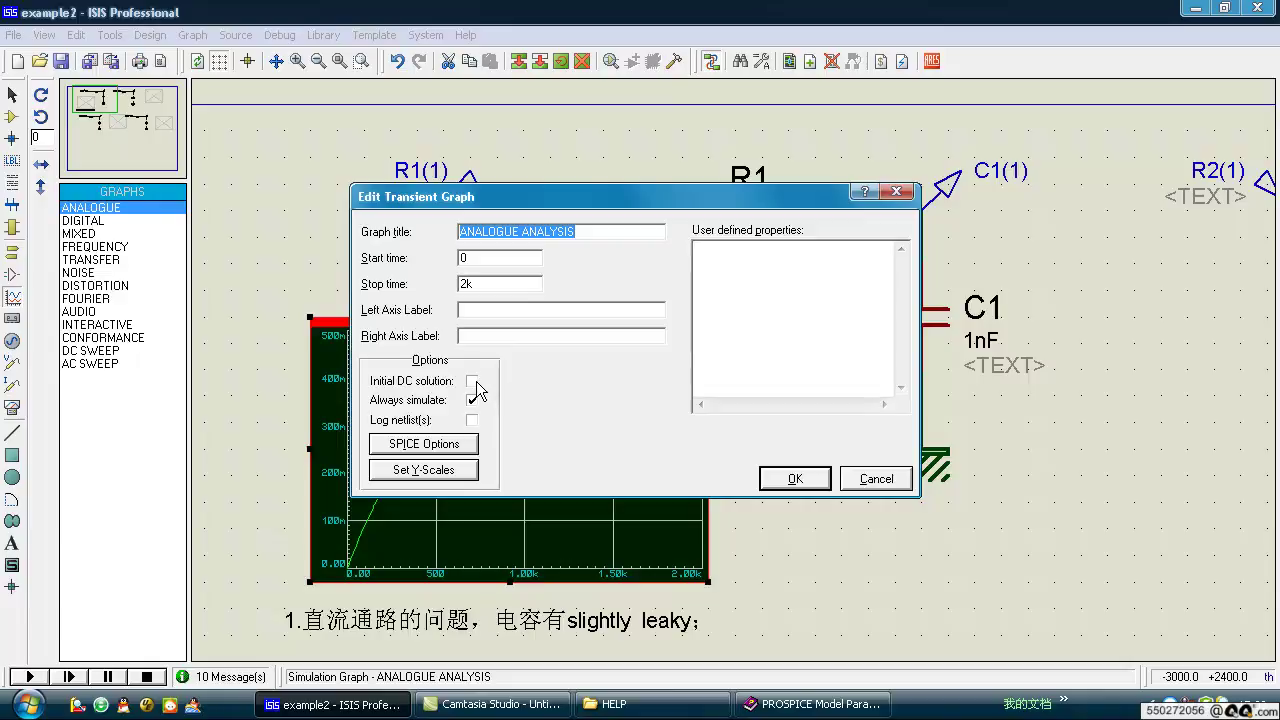
click(795, 479)
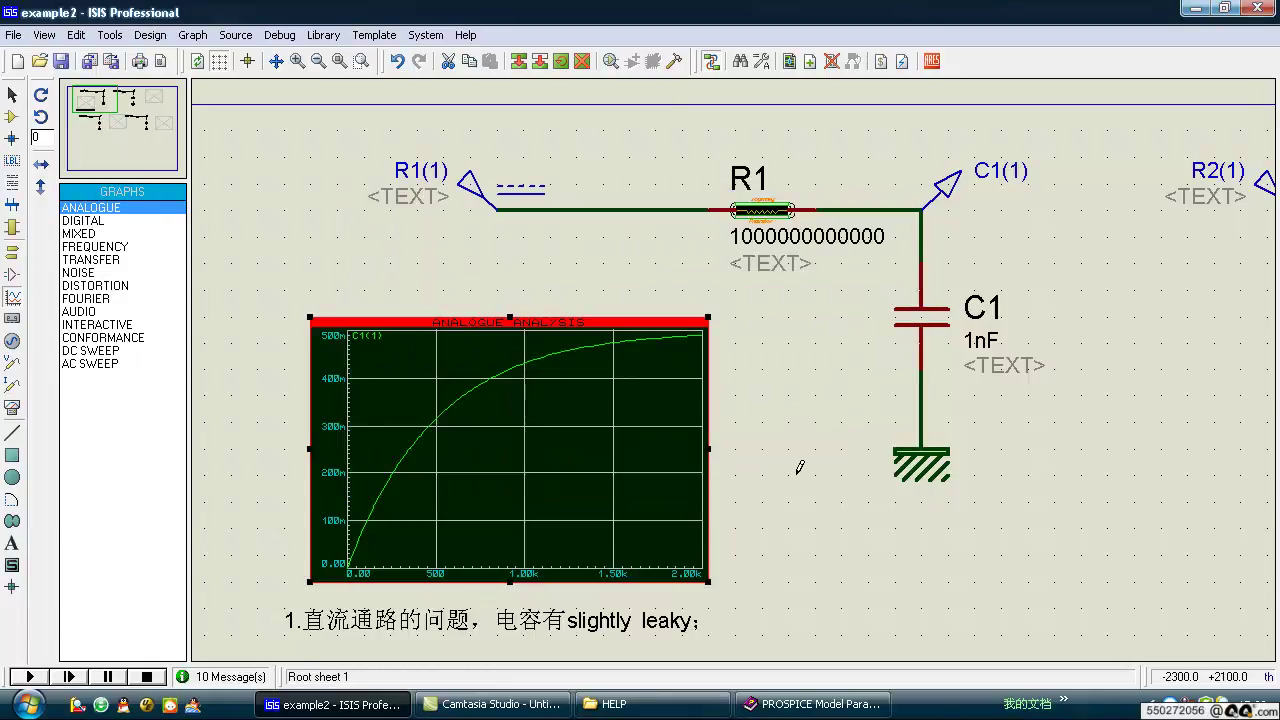
click(585, 411)
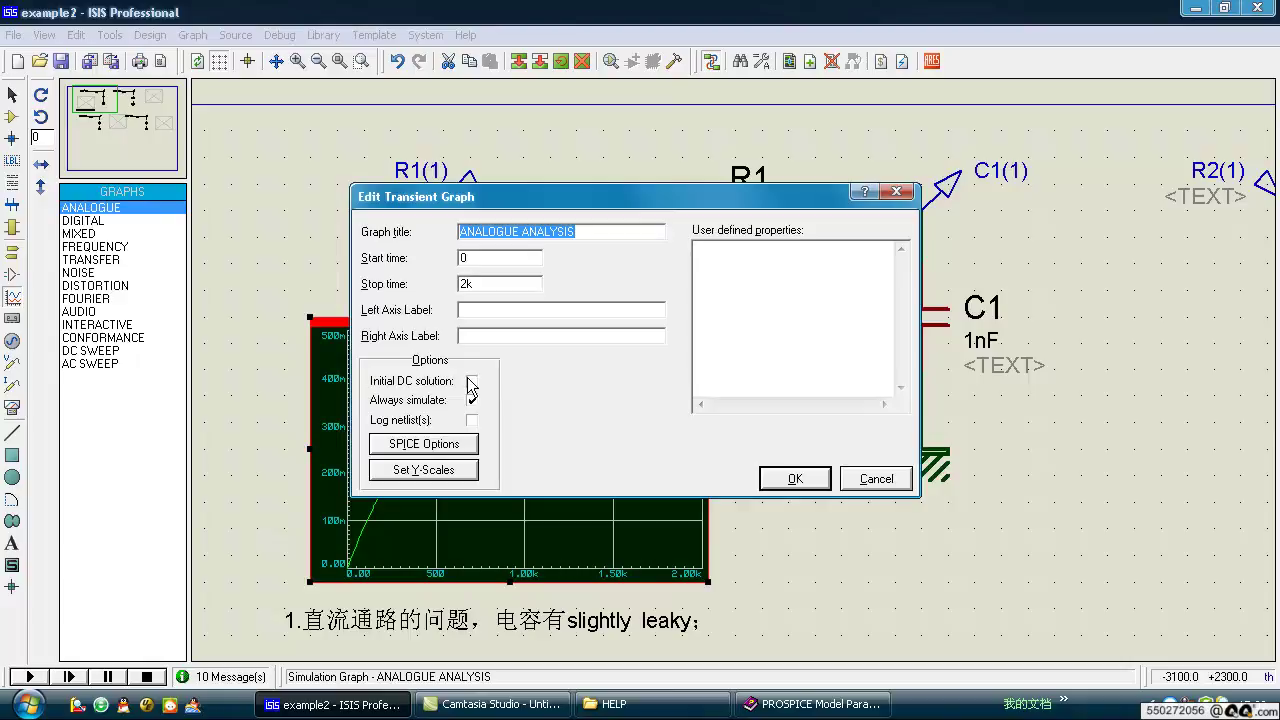
click(897, 192)
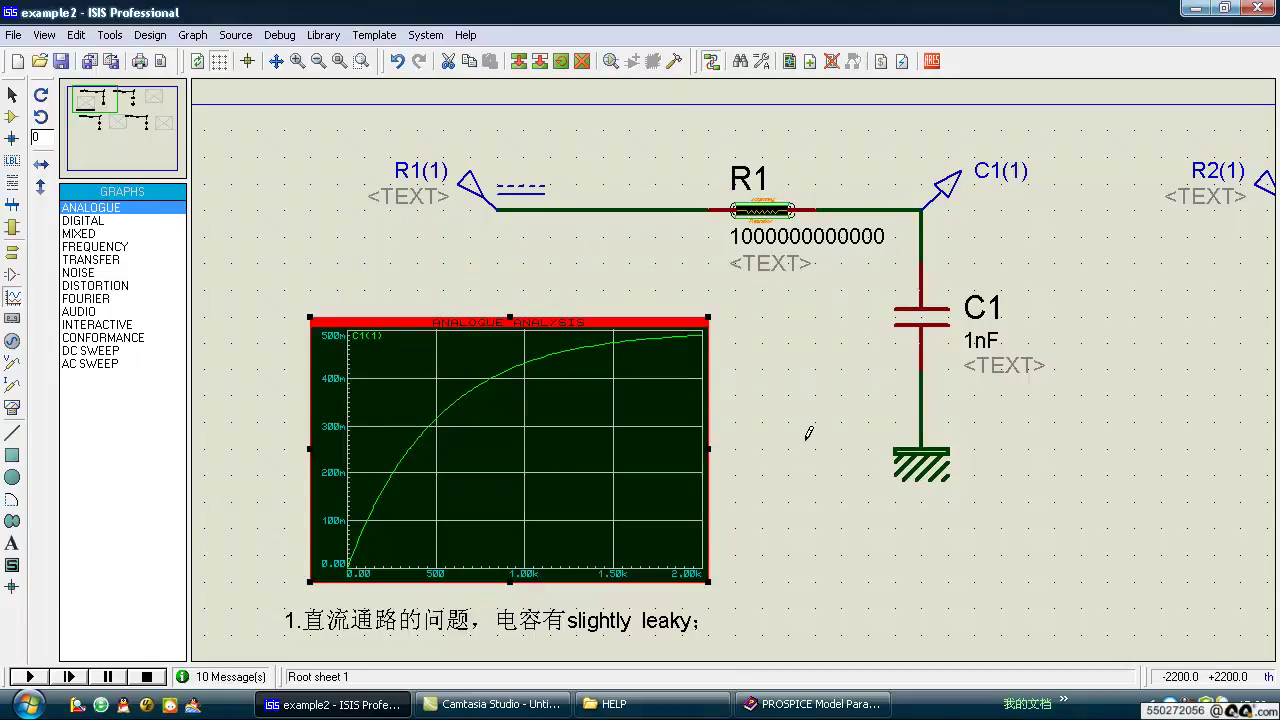
scroll(809, 432, down, 1)
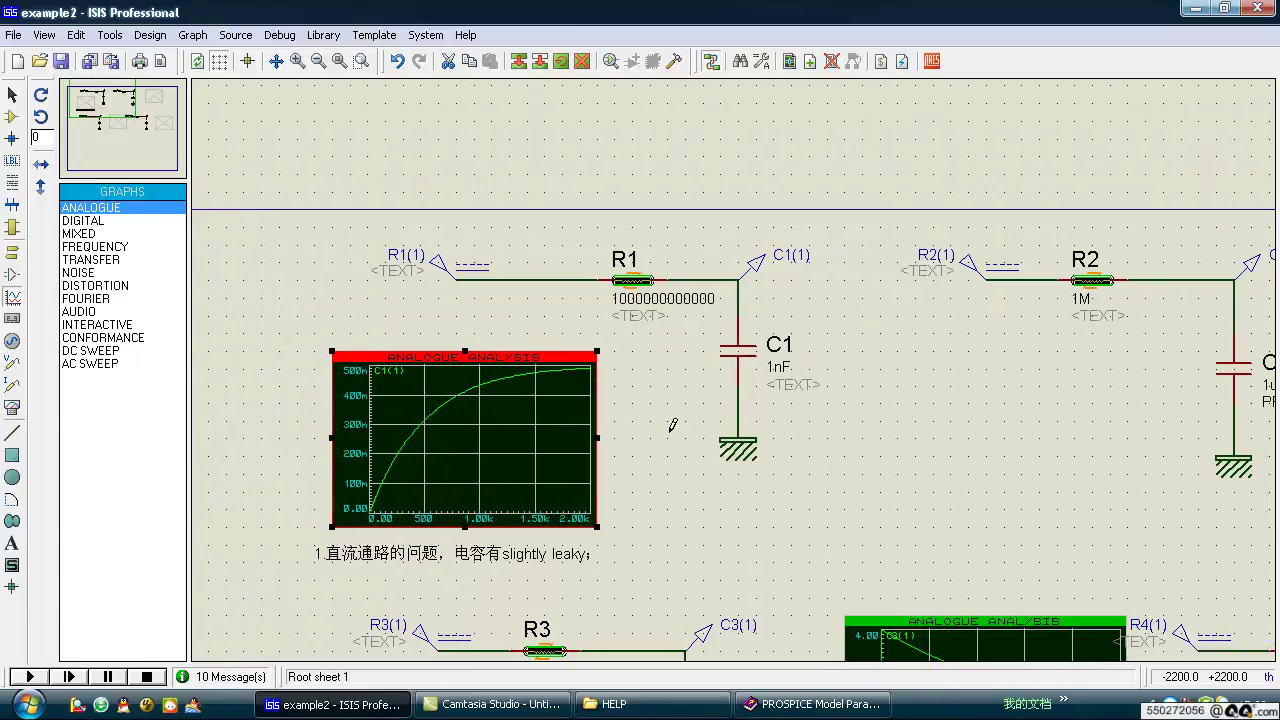
click(672, 415)
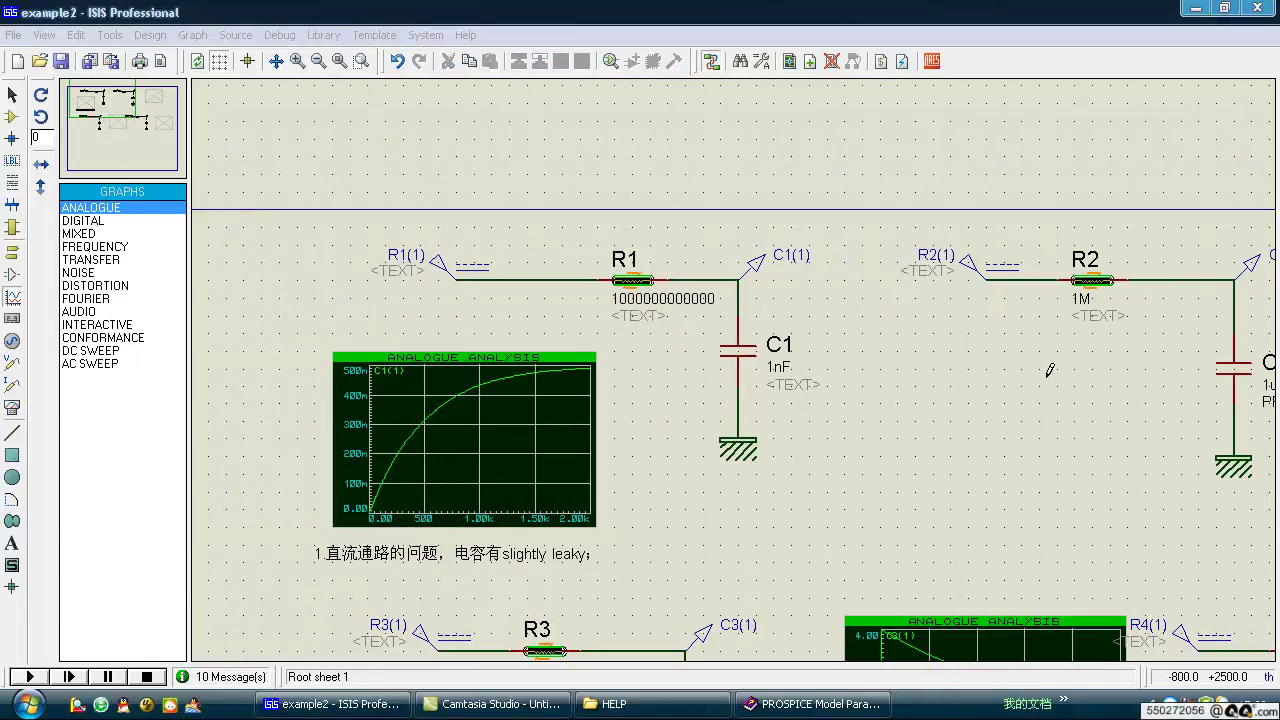
Review the PRECHARGE property in capacitor C2's component settings and close them without changes.
key(F5)
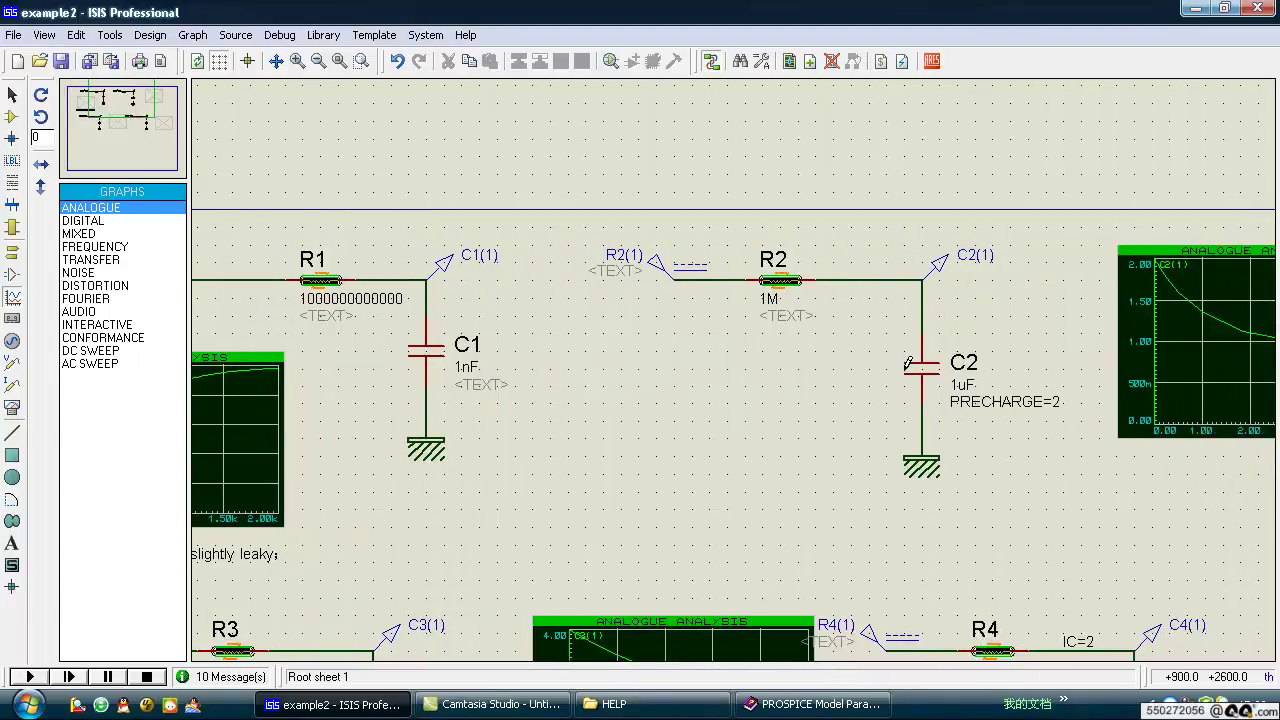
key(F6)
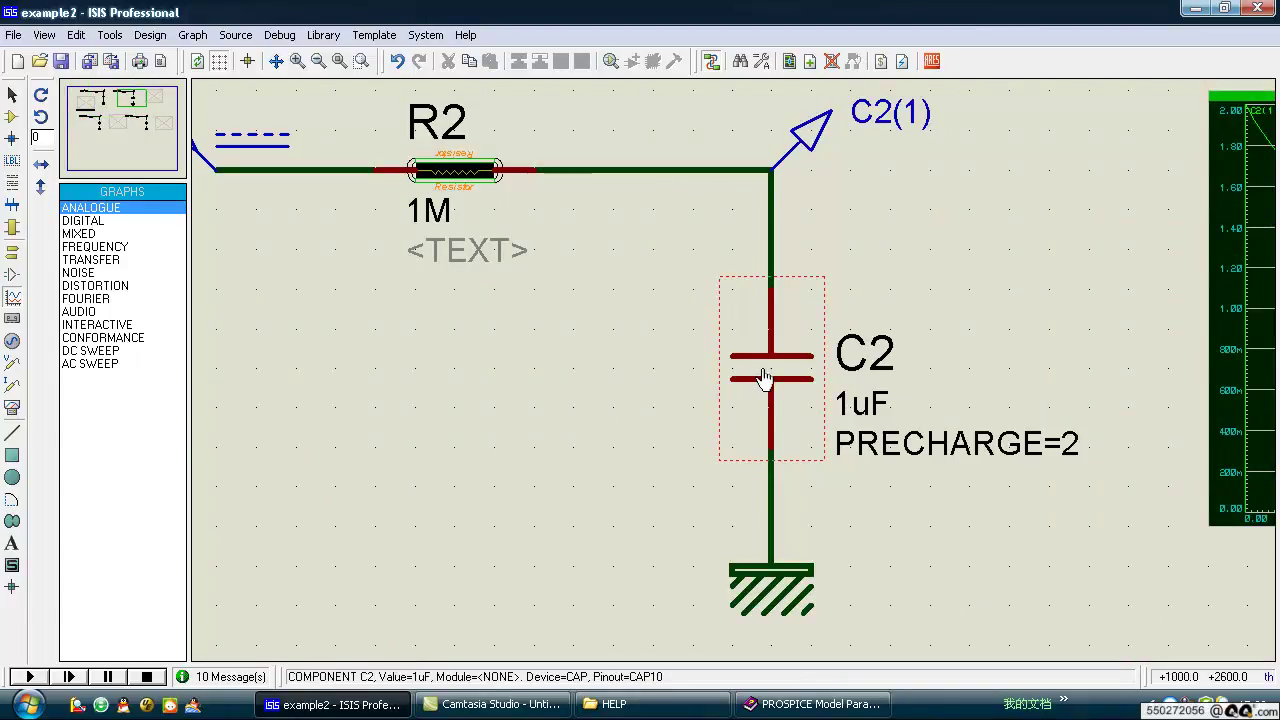
double_click(763, 377)
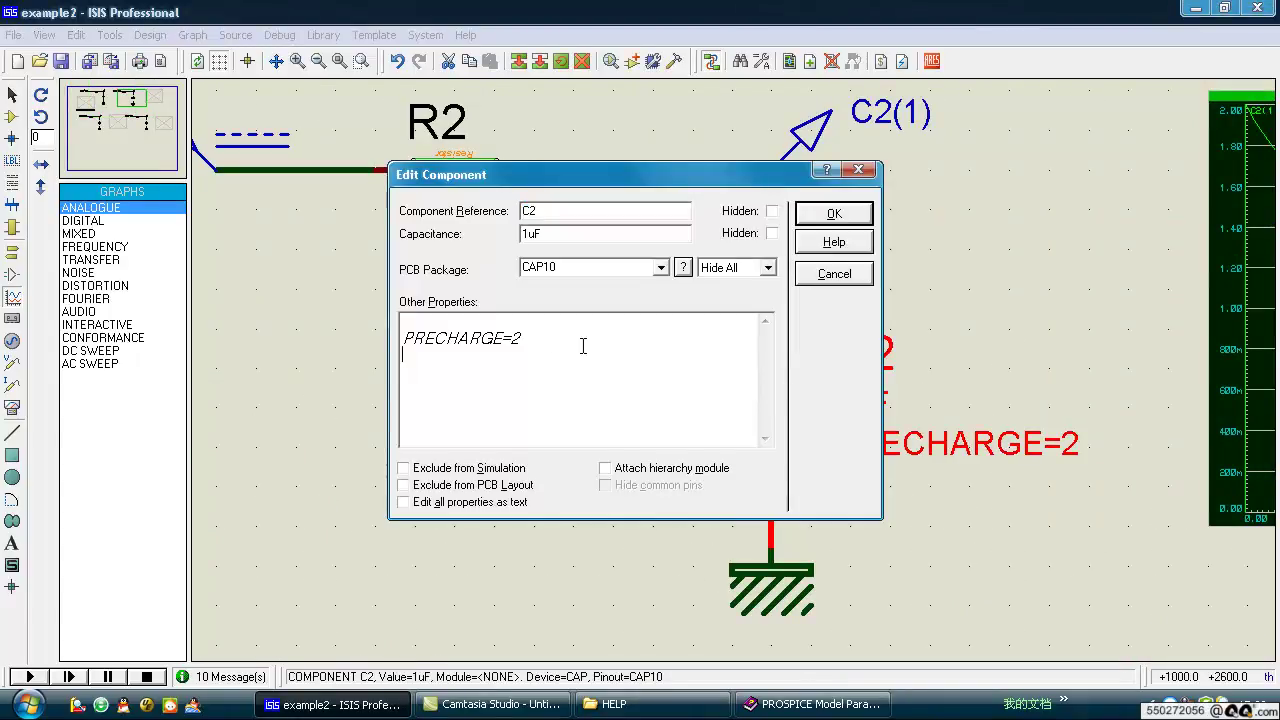
drag(603, 348, 468, 326)
click(594, 330)
key(shift+Left)
key(shift+Left)
click(836, 213)
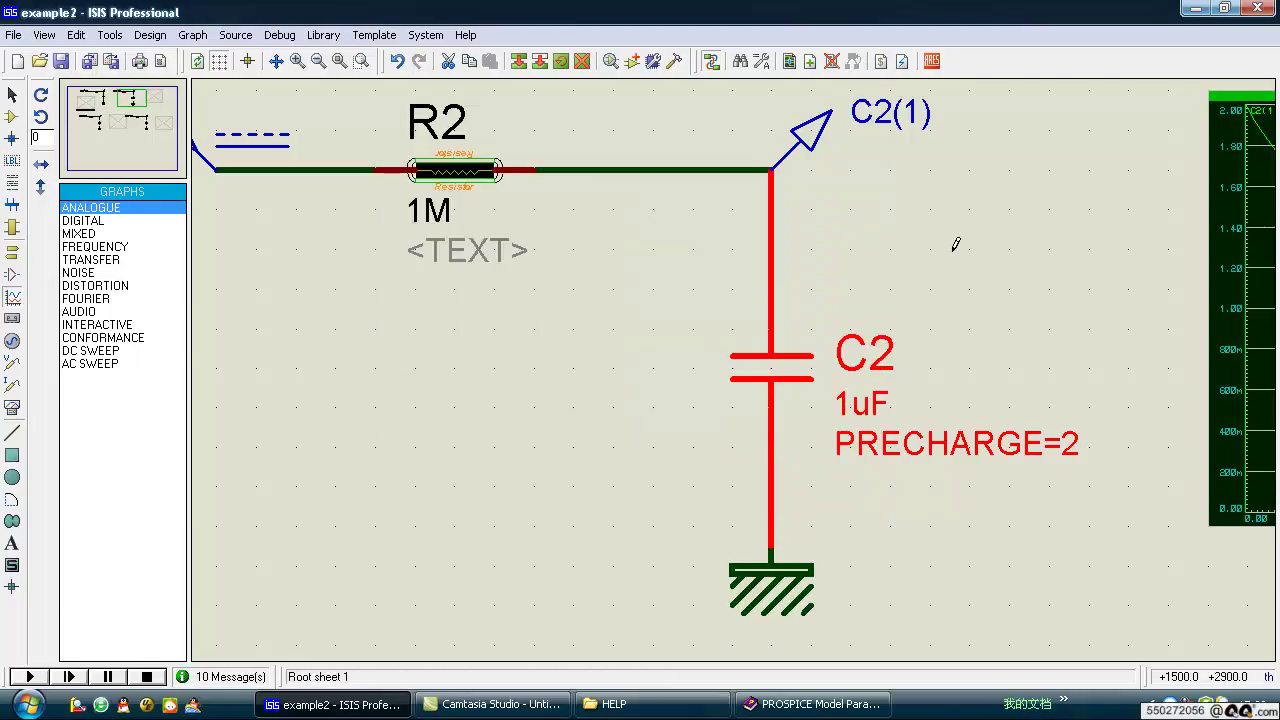
Enable the initial DC solution for the C2(1) analogue graph and simulate it.
drag(1014, 254, 576, 284)
click(969, 303)
click(930, 314)
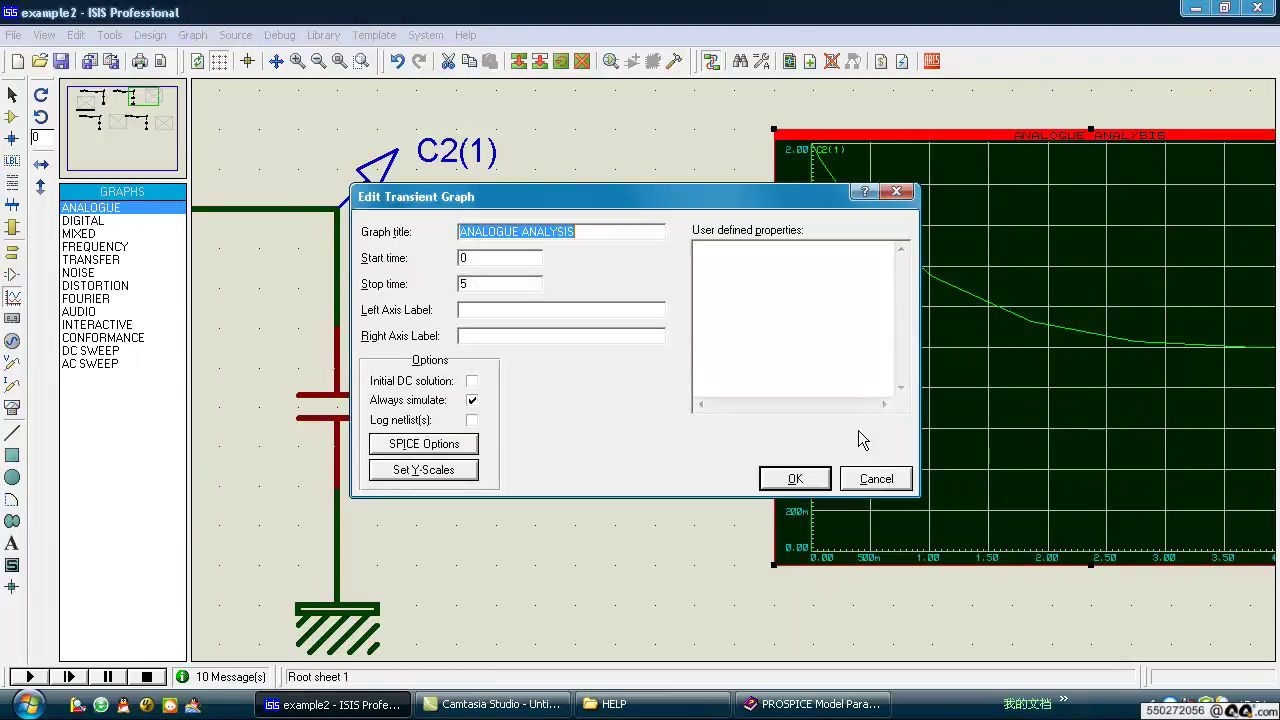
click(472, 383)
click(792, 479)
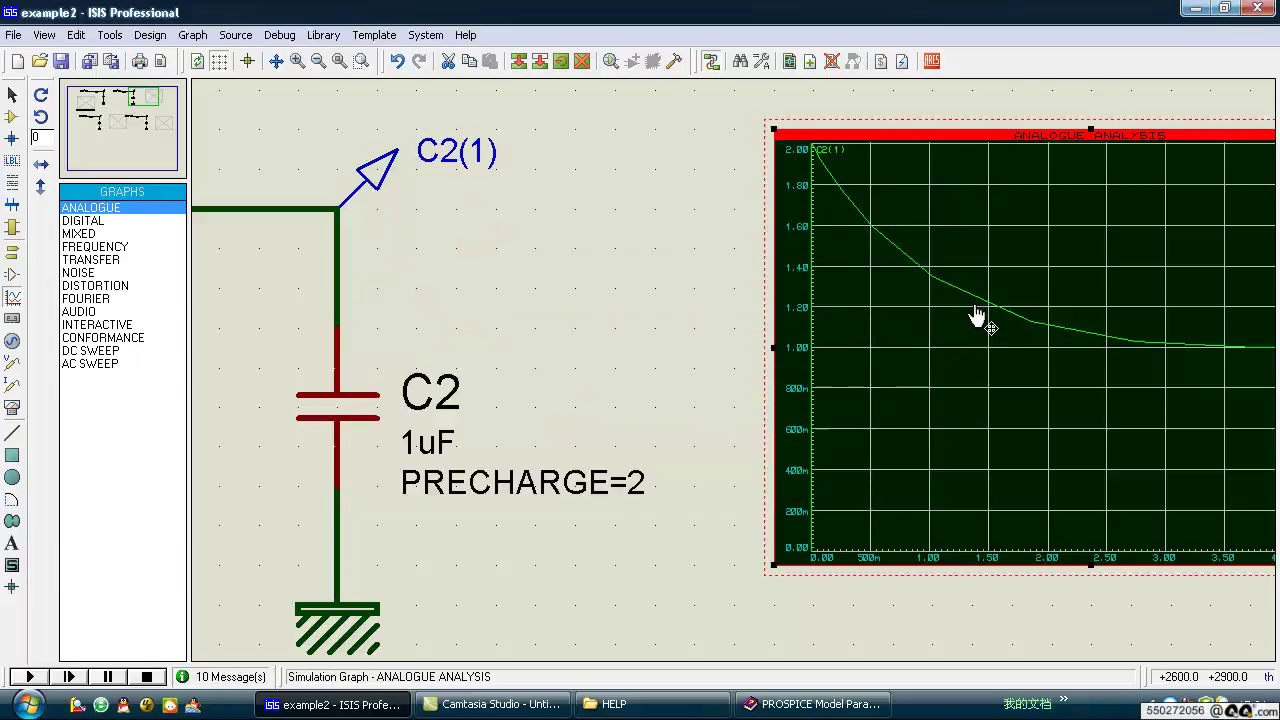
right_click(995, 286)
click(1054, 565)
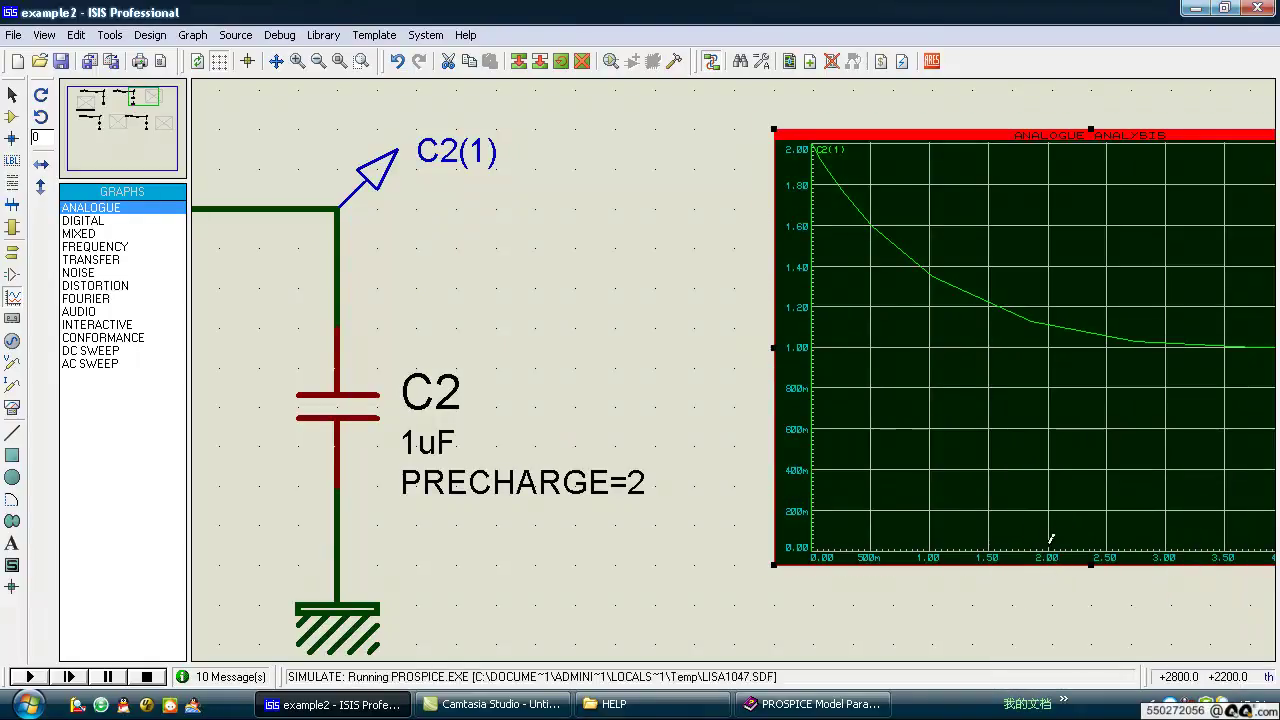
Recheck the initial DC solution option in the C2(1) graph's settings without changing it.
click(1044, 405)
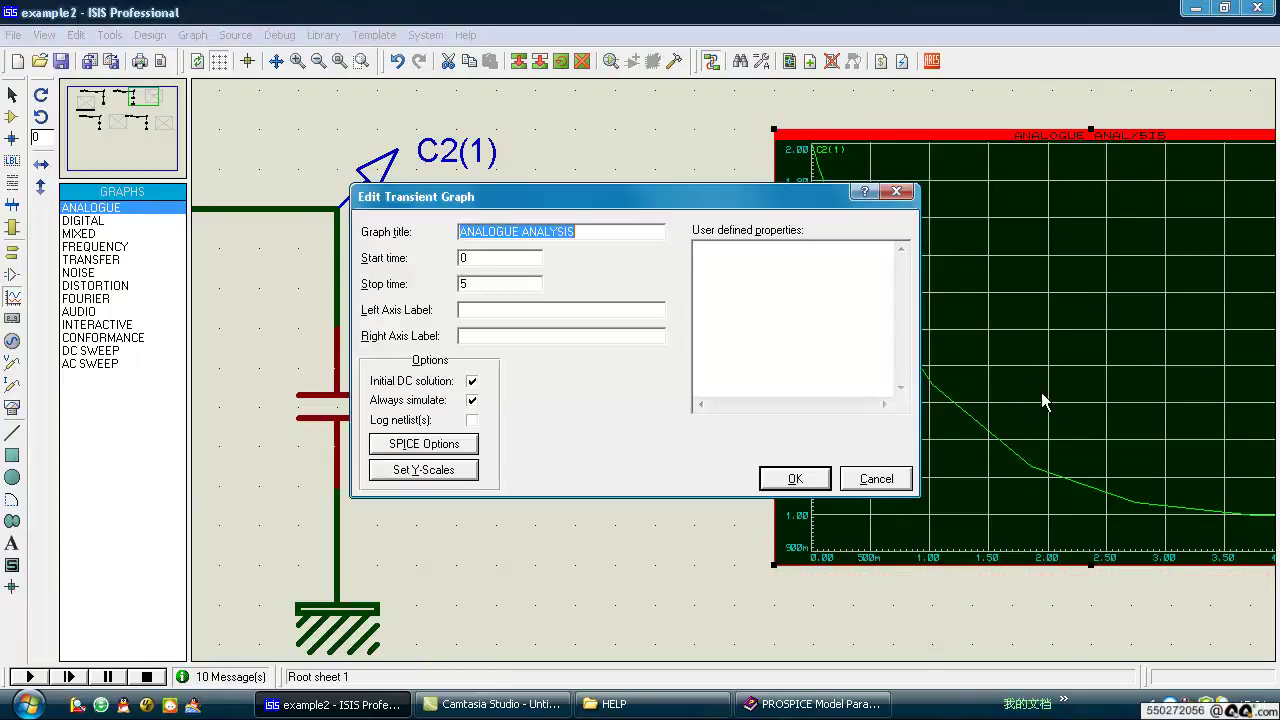
click(896, 191)
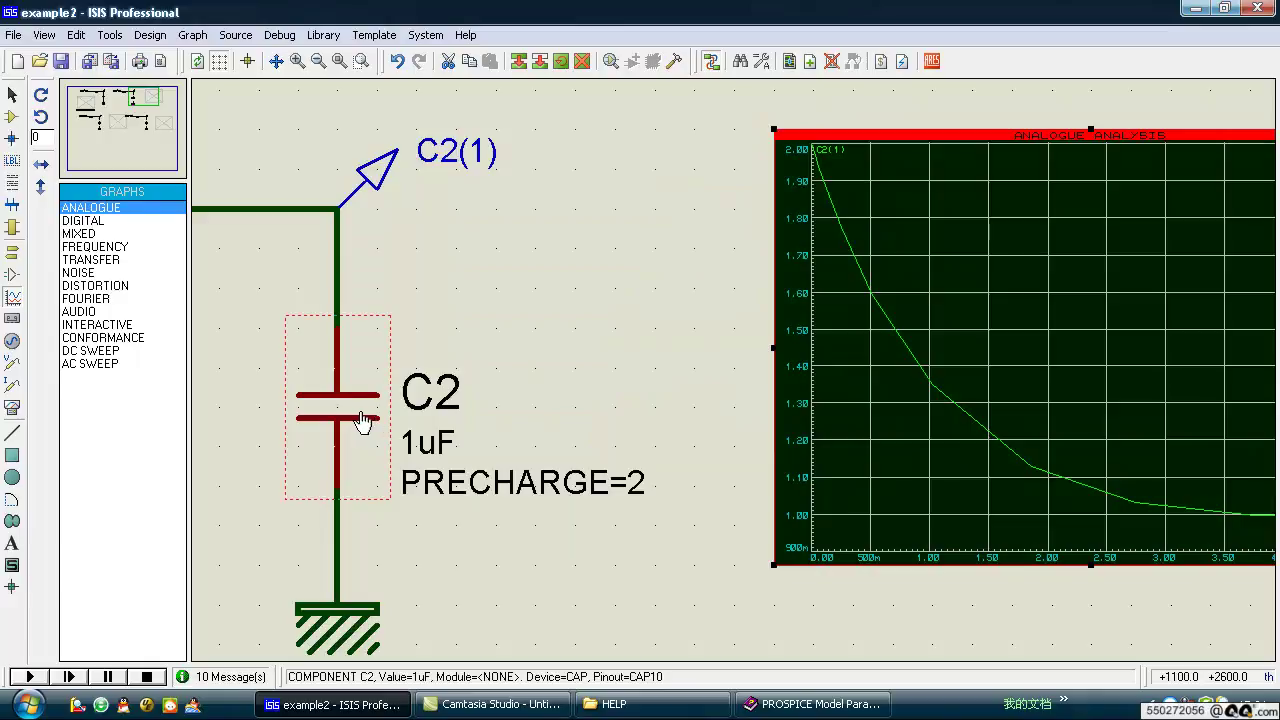
click(942, 305)
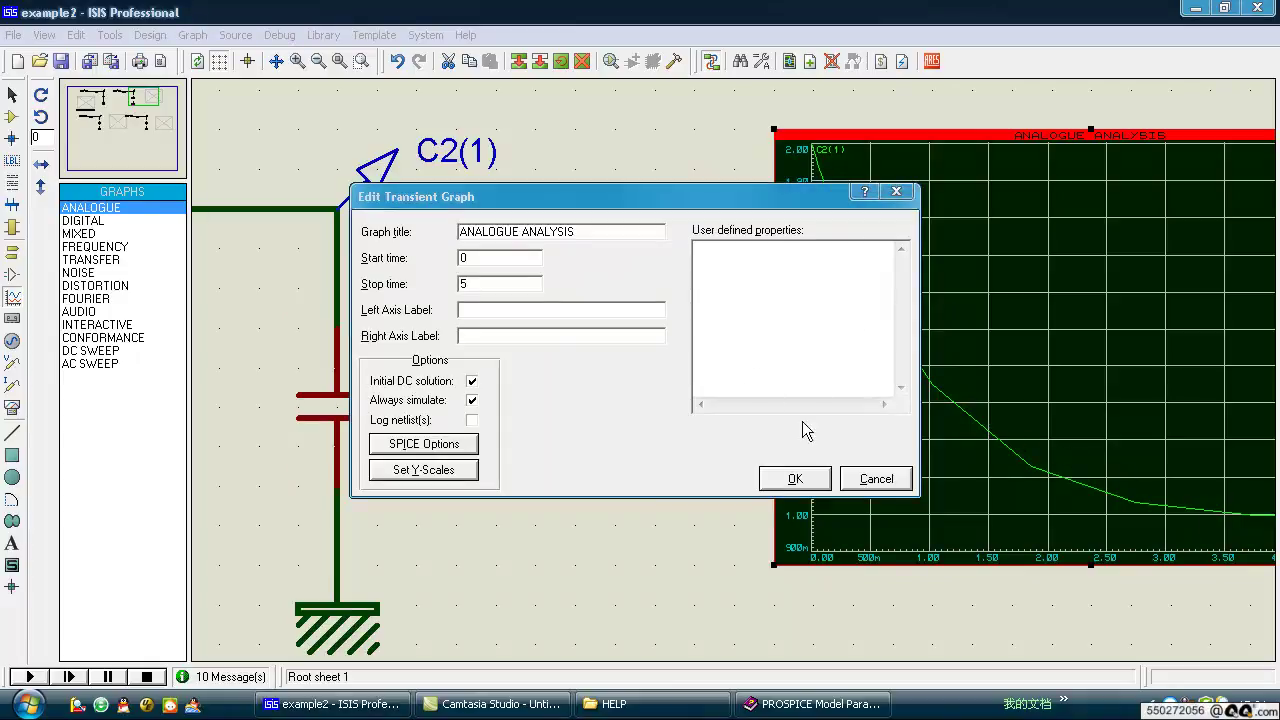
click(896, 192)
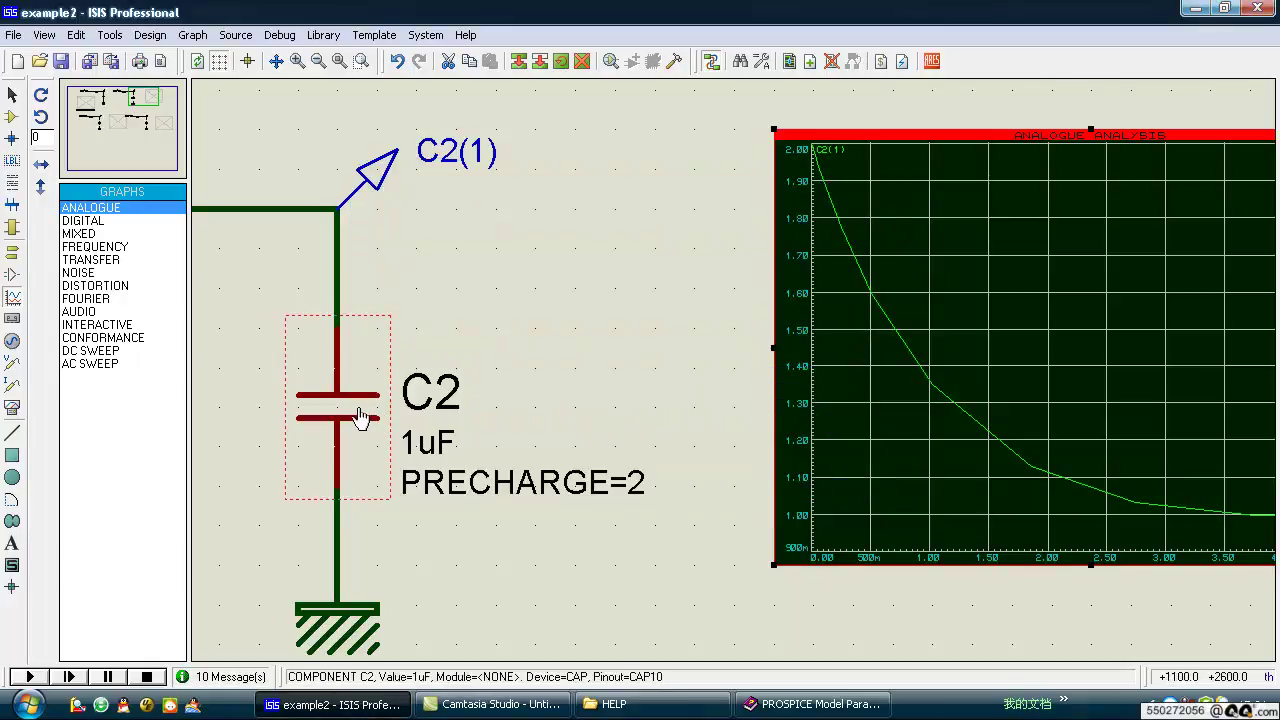
drag(506, 371, 638, 334)
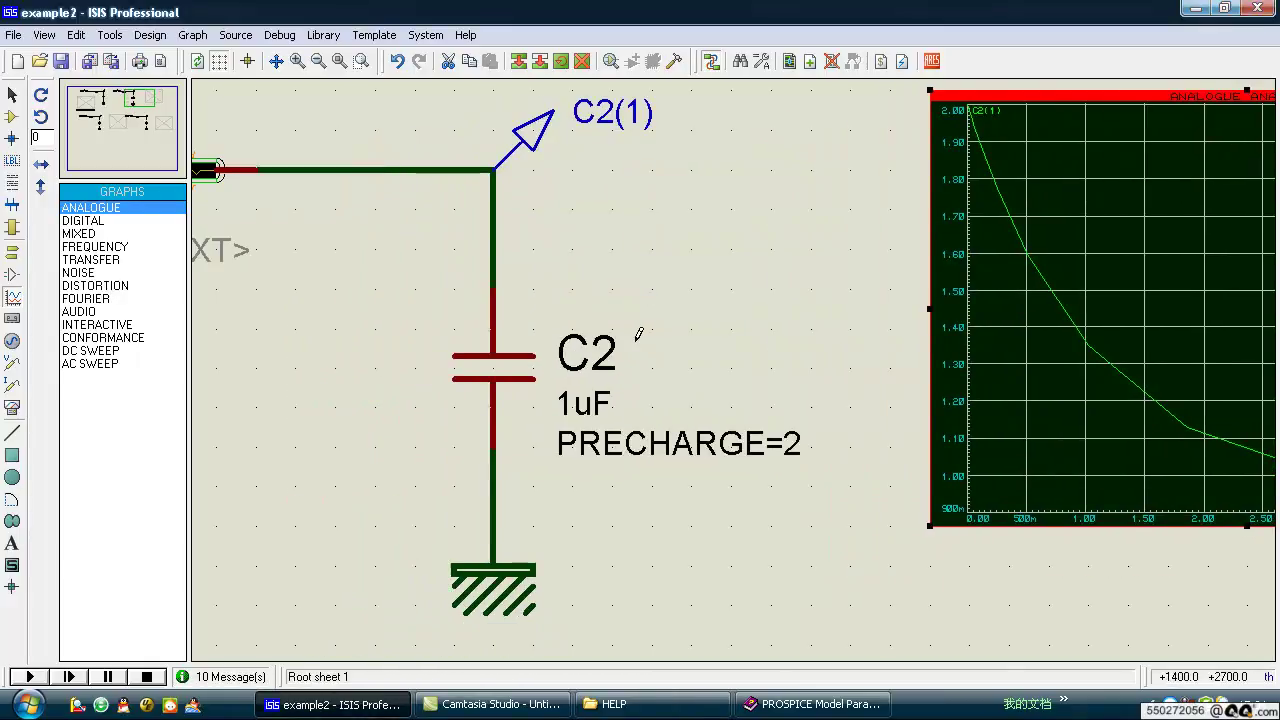
Switch to the PROSPICE Model Parameters help, review the IC property's description in the Capacitor Model topic, and minimize the help.
click(778, 703)
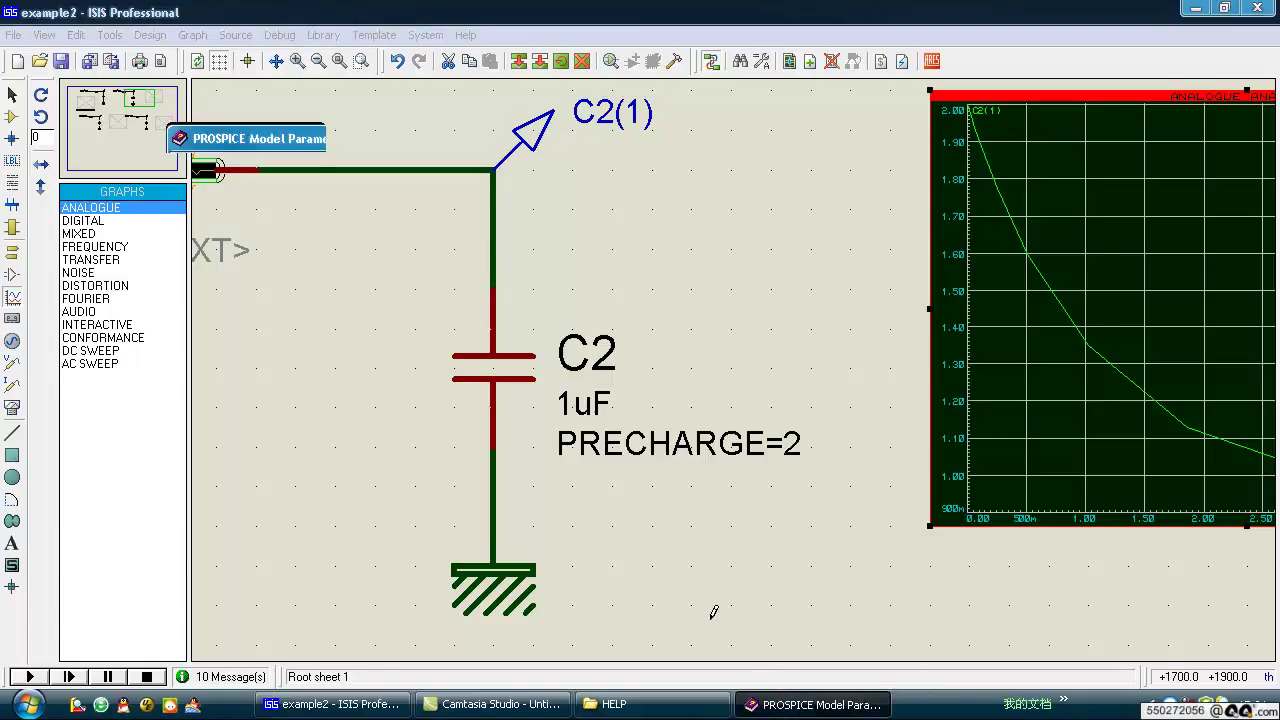
drag(442, 388, 890, 370)
click(936, 371)
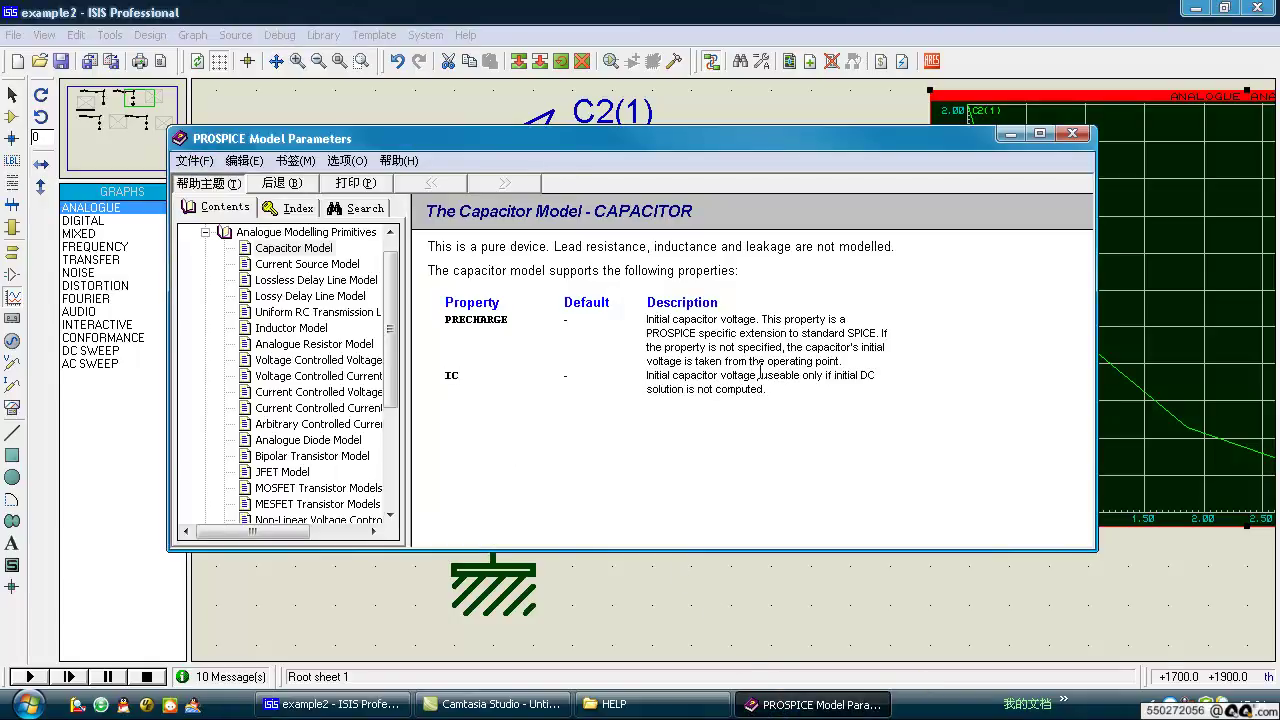
drag(763, 378, 656, 378)
click(812, 378)
drag(883, 373, 827, 376)
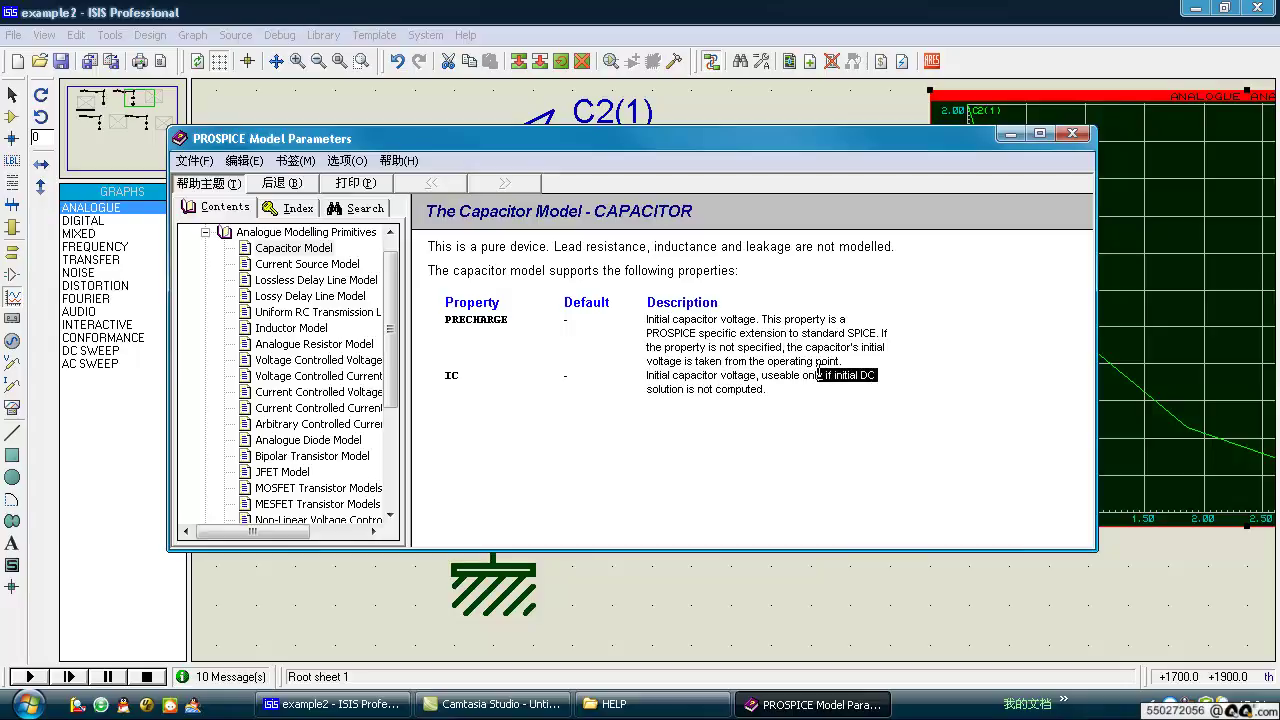
click(871, 364)
drag(662, 392, 768, 392)
click(849, 338)
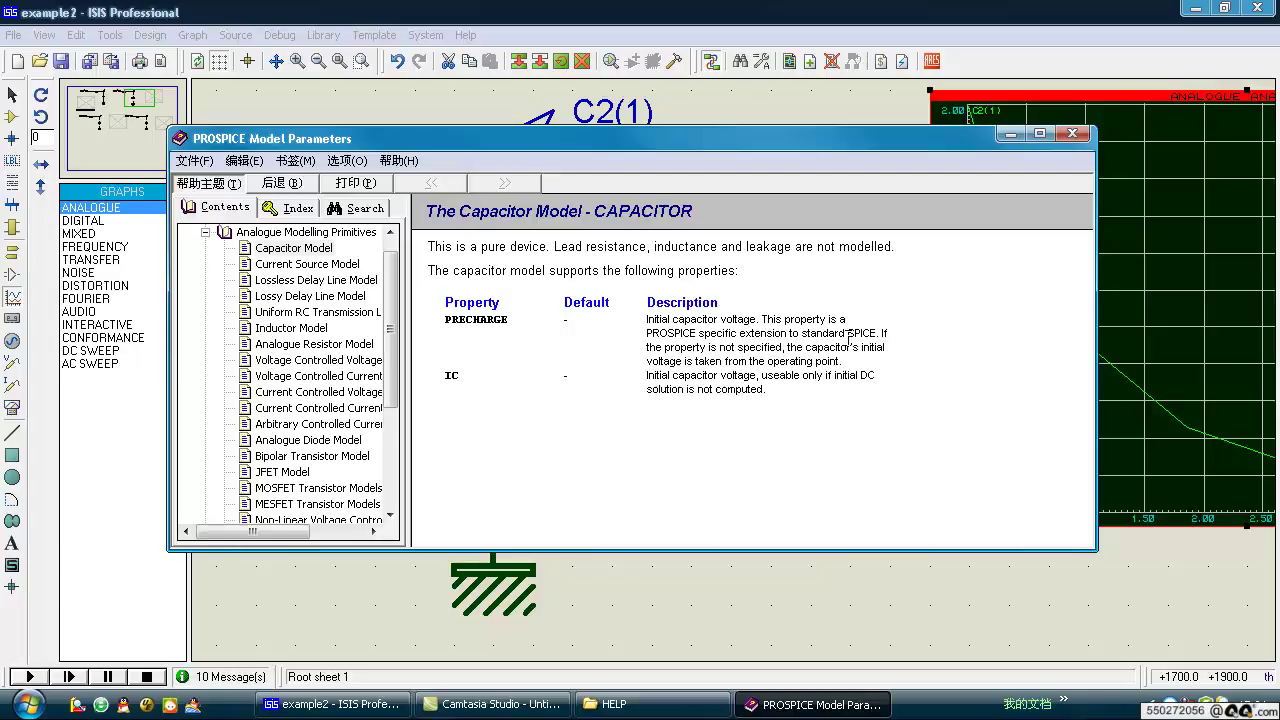
click(1010, 134)
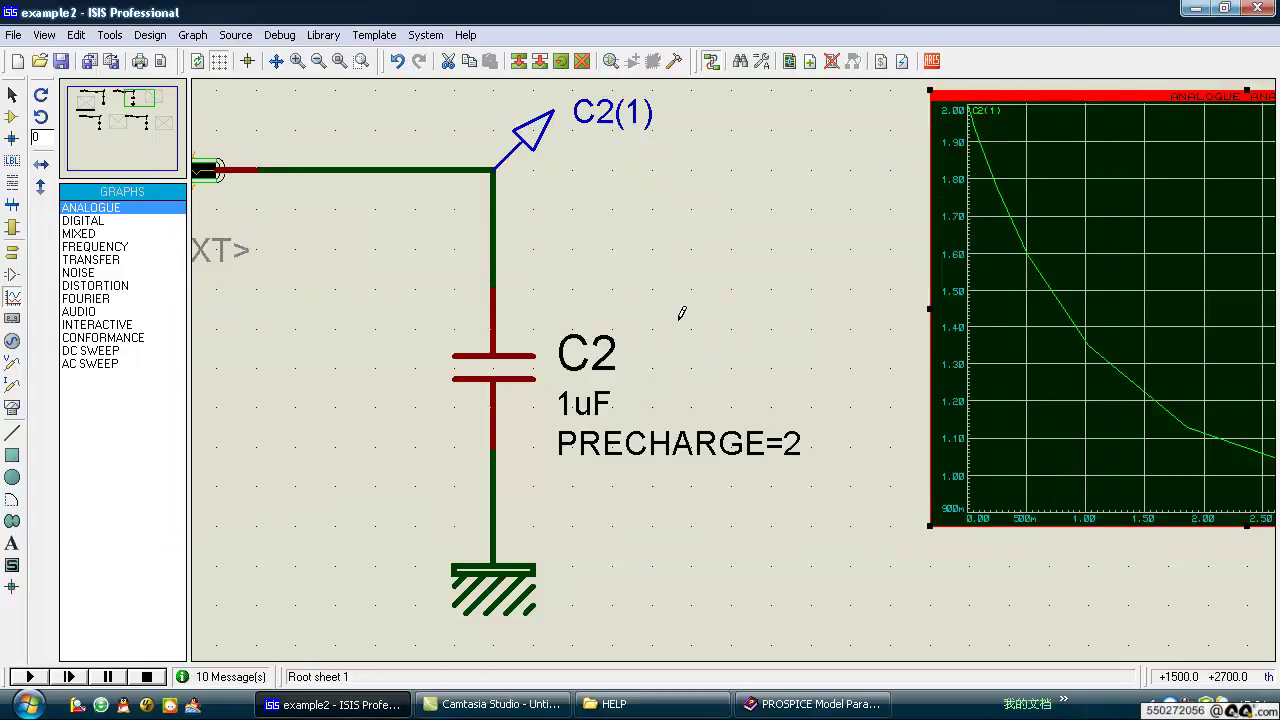
Examine the IC=2 label on the wire between R4 and C4, opening the wire label editor and closing it without an entry.
scroll(674, 319, down, 1)
drag(671, 326, 881, 224)
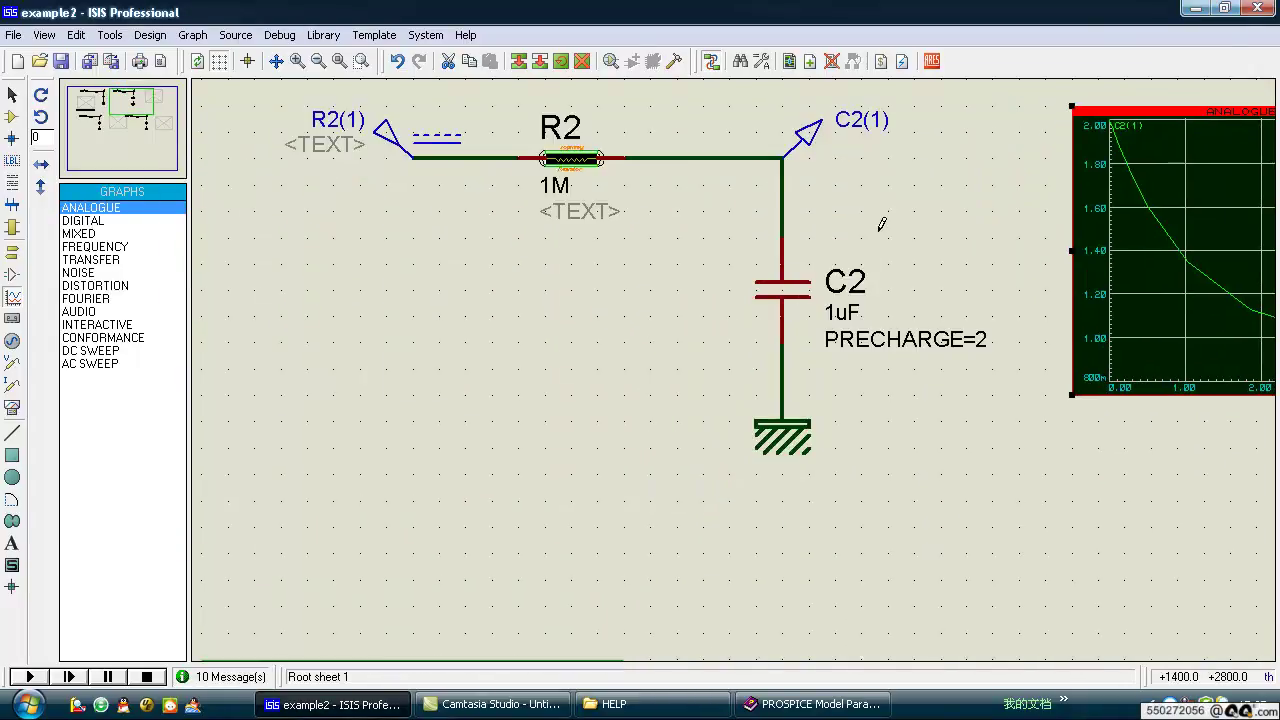
scroll(660, 385, down, 2)
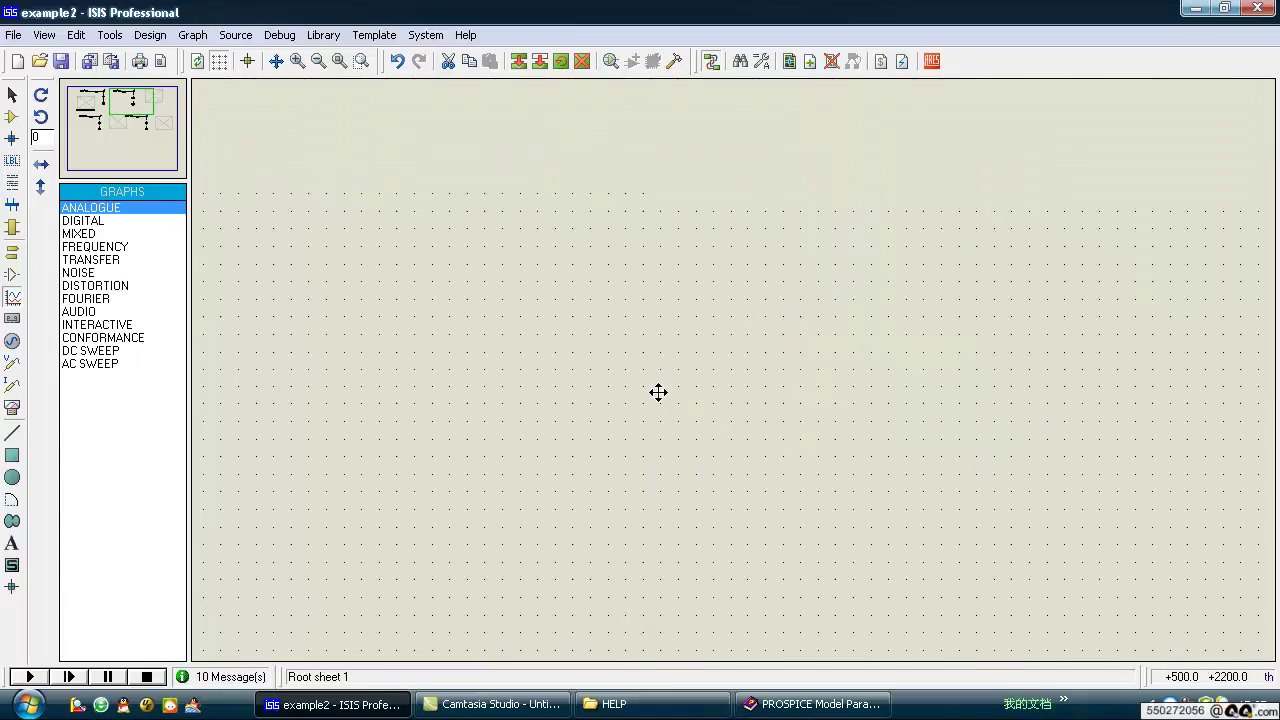
drag(660, 380, 677, 346)
drag(523, 414, 600, 329)
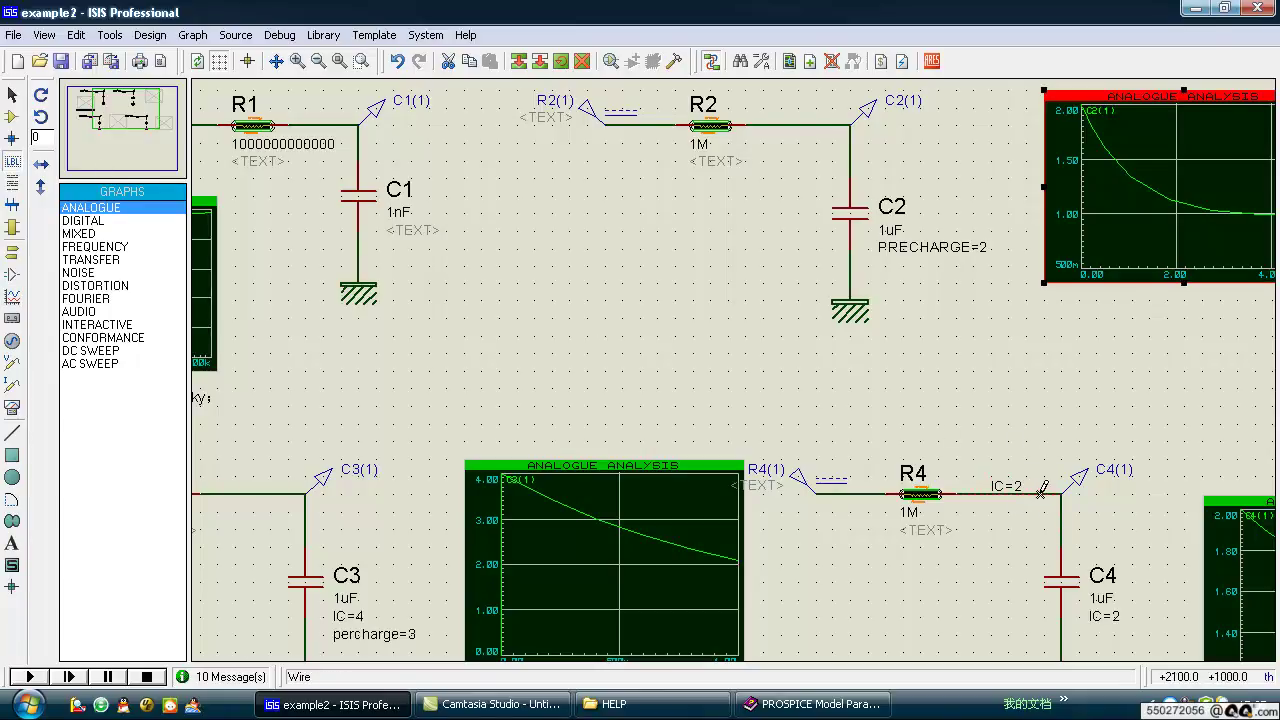
scroll(1103, 497, up, 2)
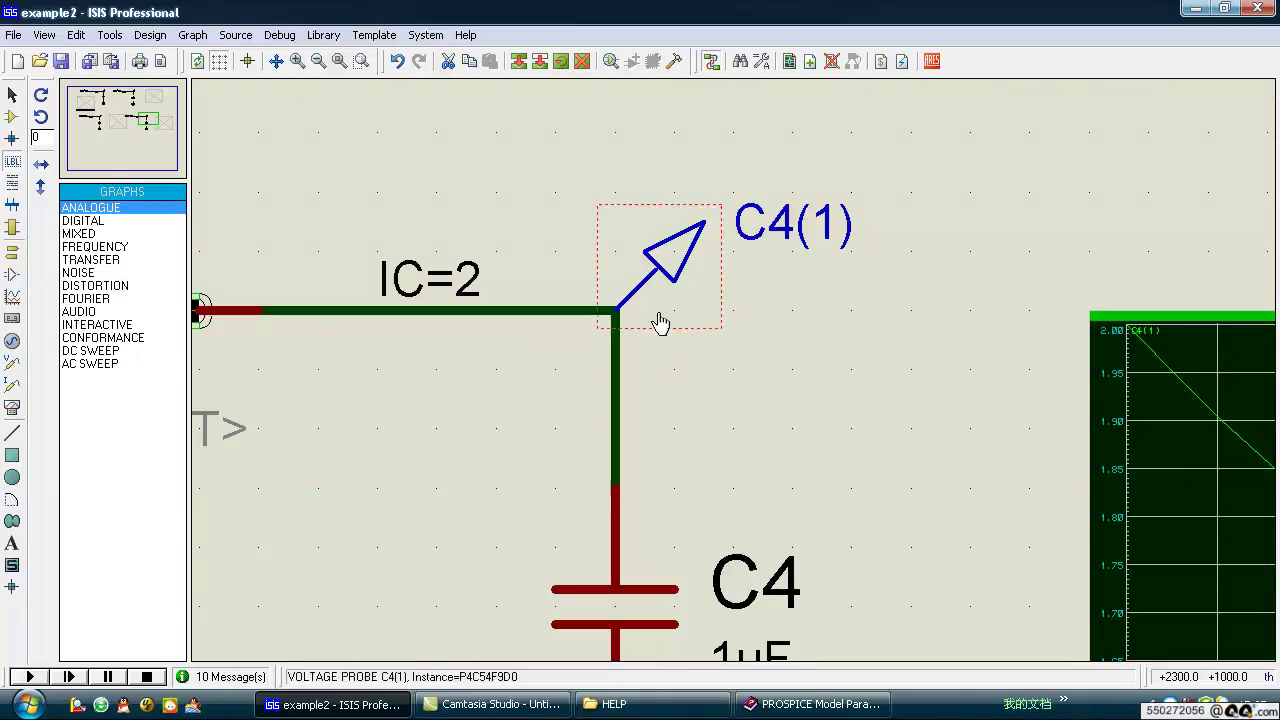
click(560, 310)
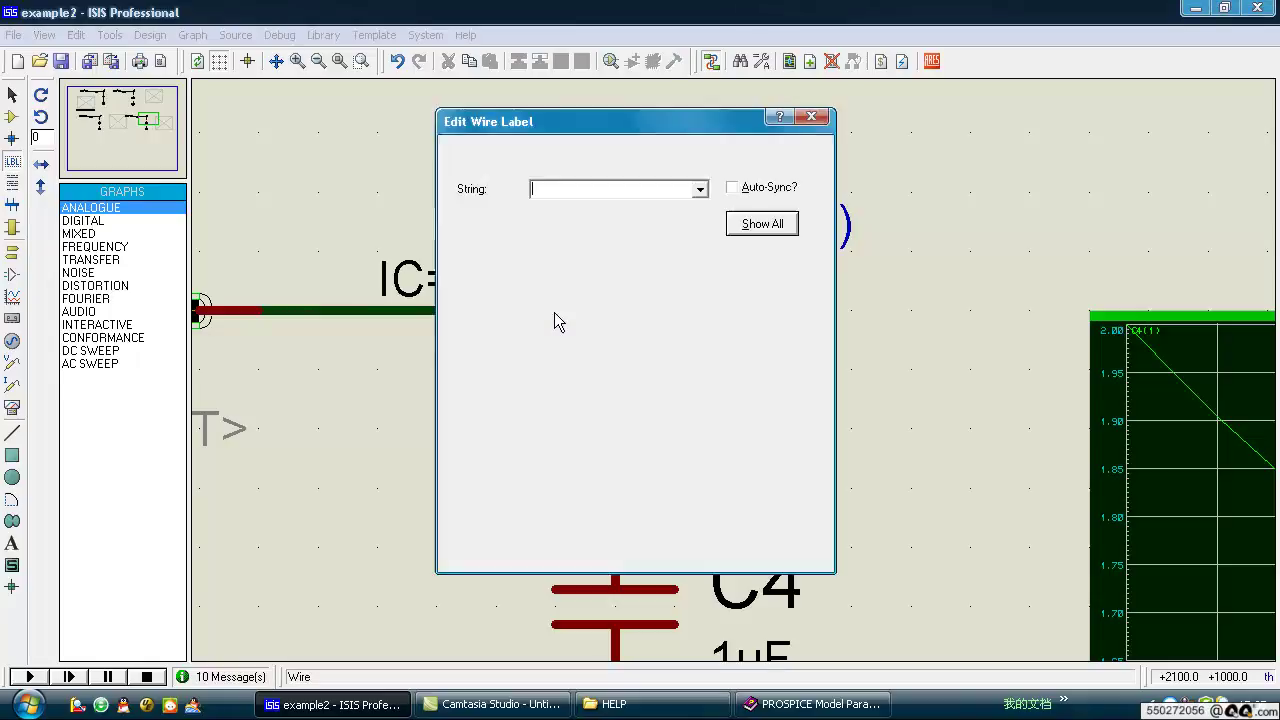
click(811, 117)
scroll(571, 222, down, 1)
scroll(471, 286, down, 1)
scroll(625, 265, down, 1)
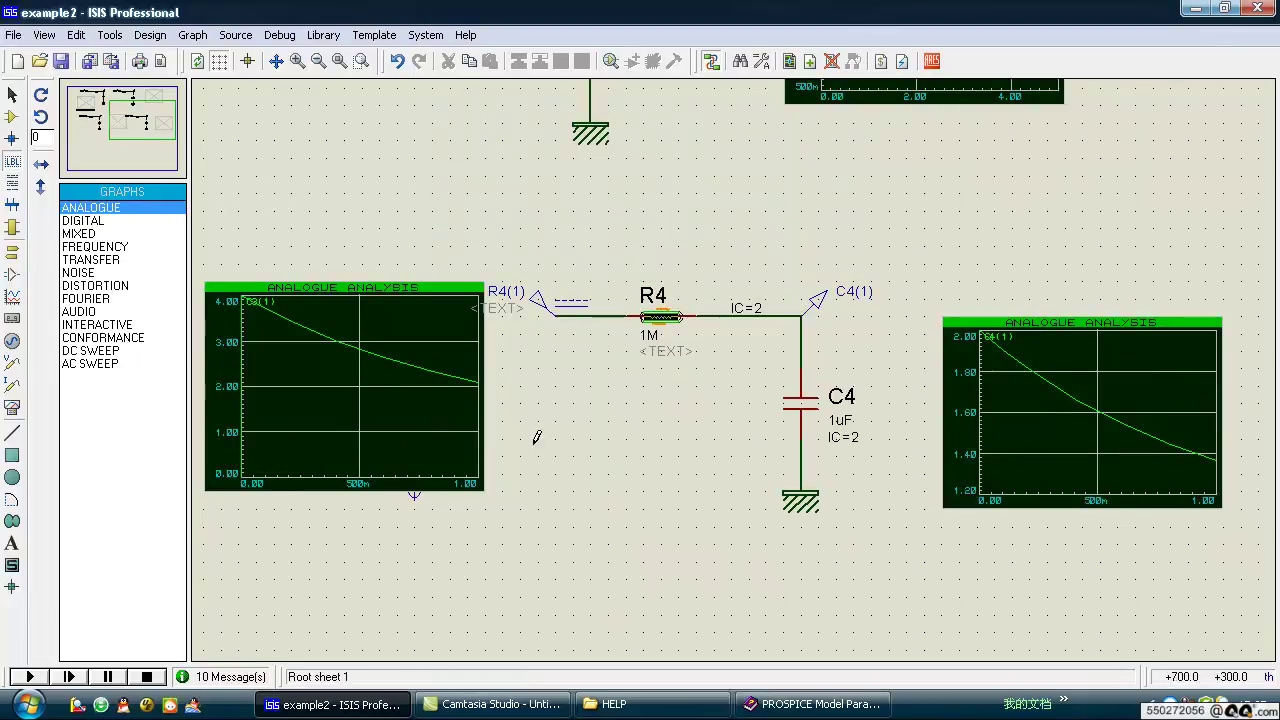
drag(537, 437, 587, 360)
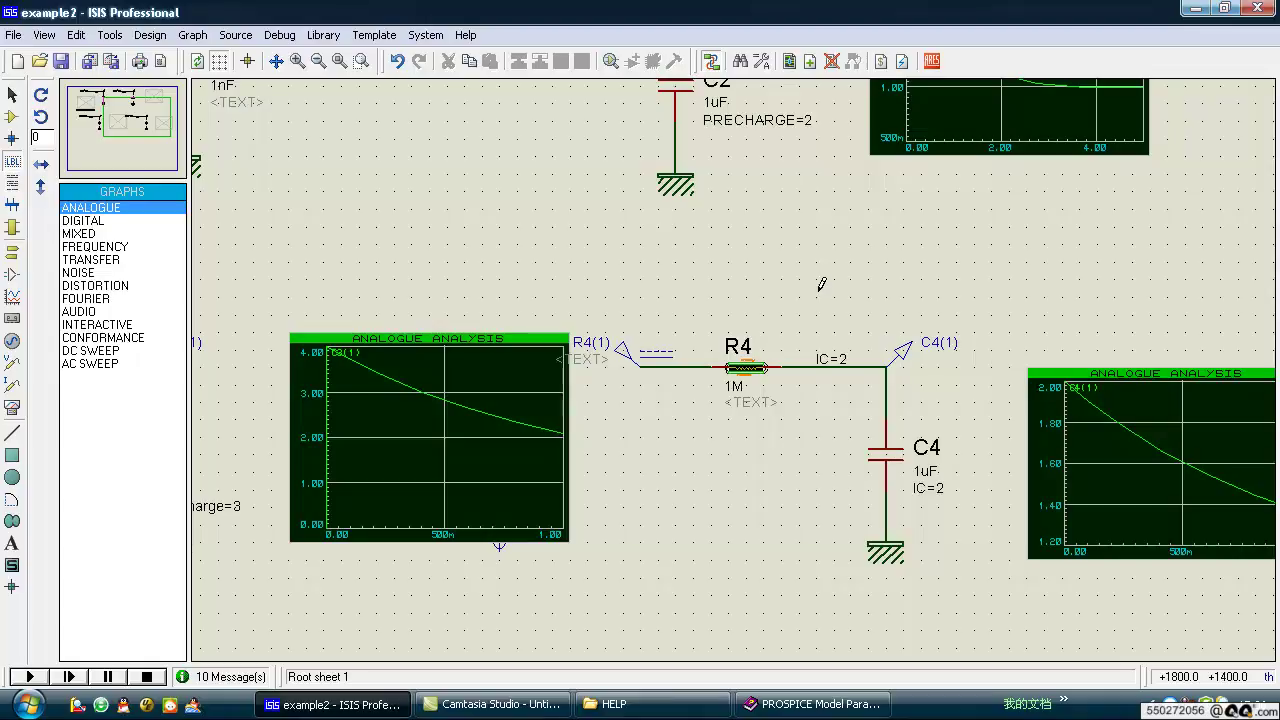
right_click(792, 212)
click(738, 208)
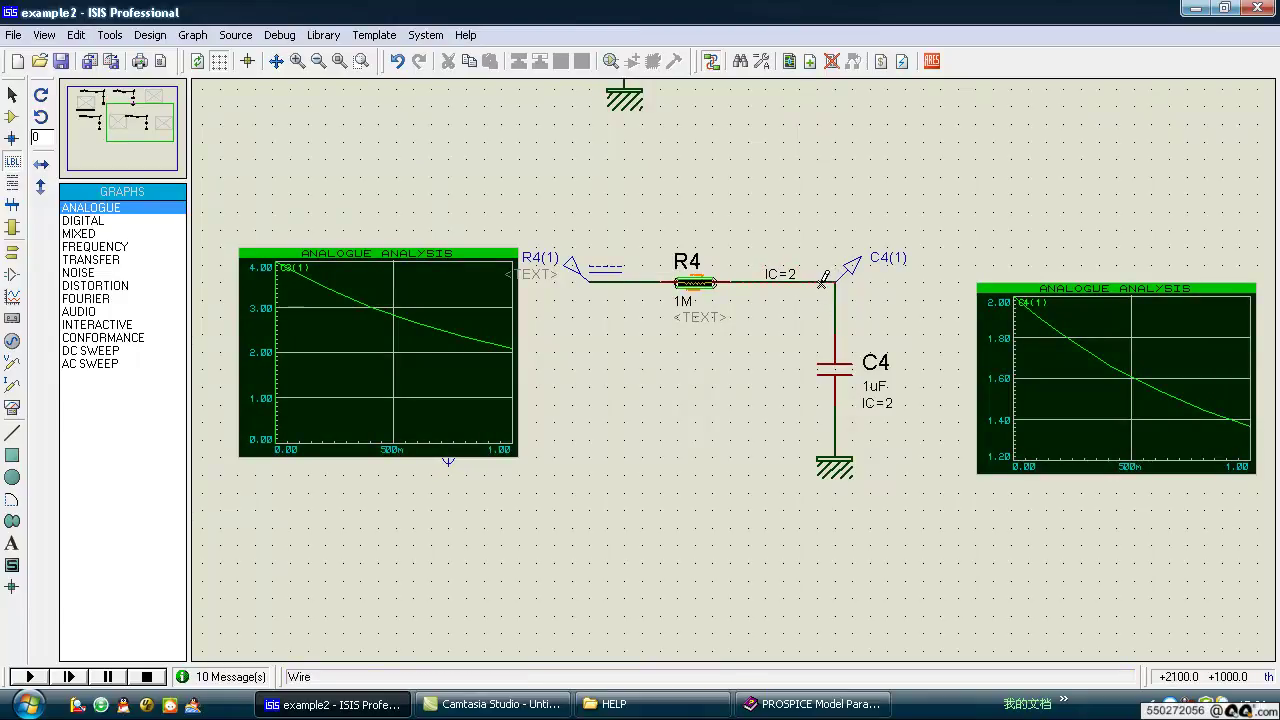
drag(551, 311, 786, 297)
right_click(806, 289)
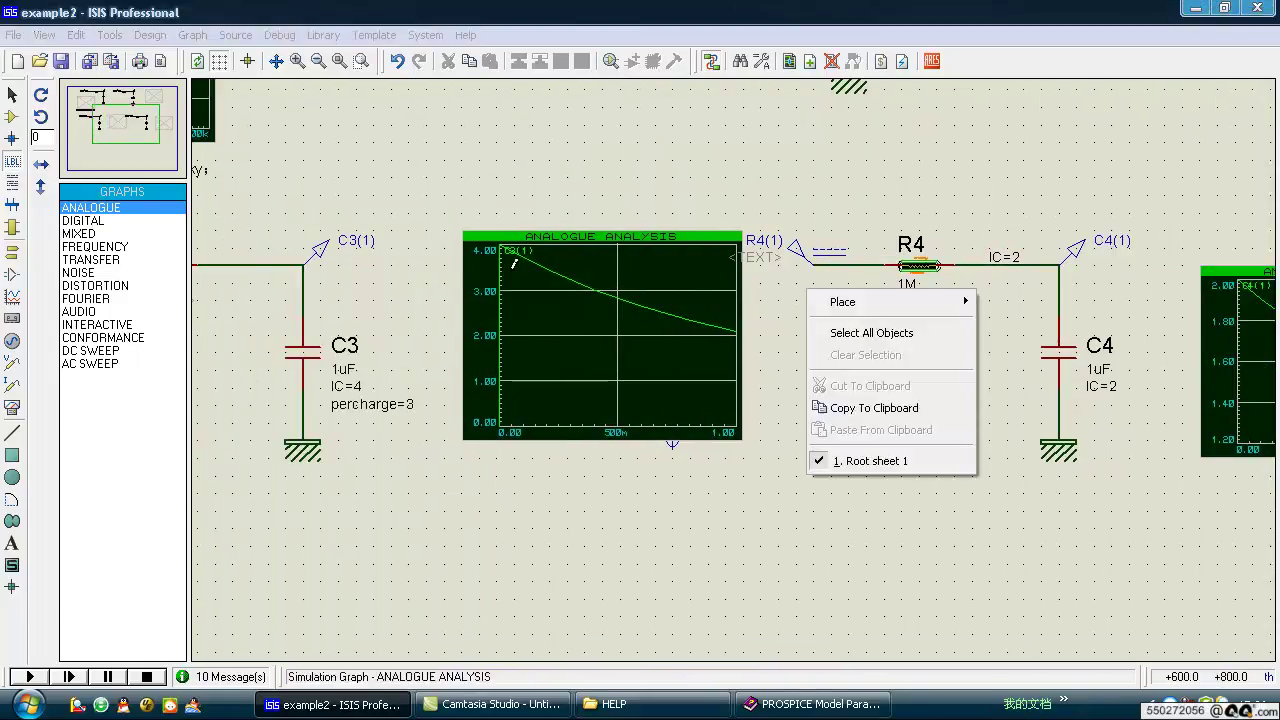
key(Escape)
Review the IC and percharge properties in capacitor C3's component settings and close them without changes.
scroll(352, 265, down, 1)
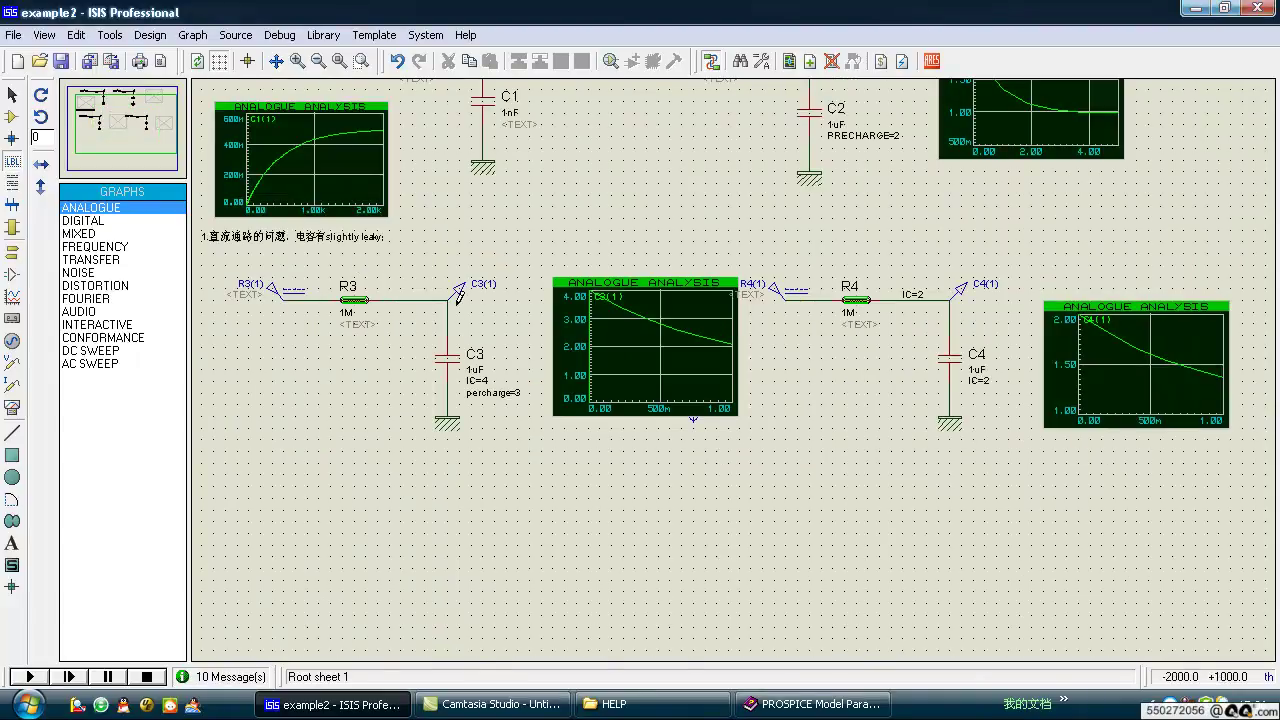
scroll(737, 361, up, 2)
drag(737, 361, 894, 286)
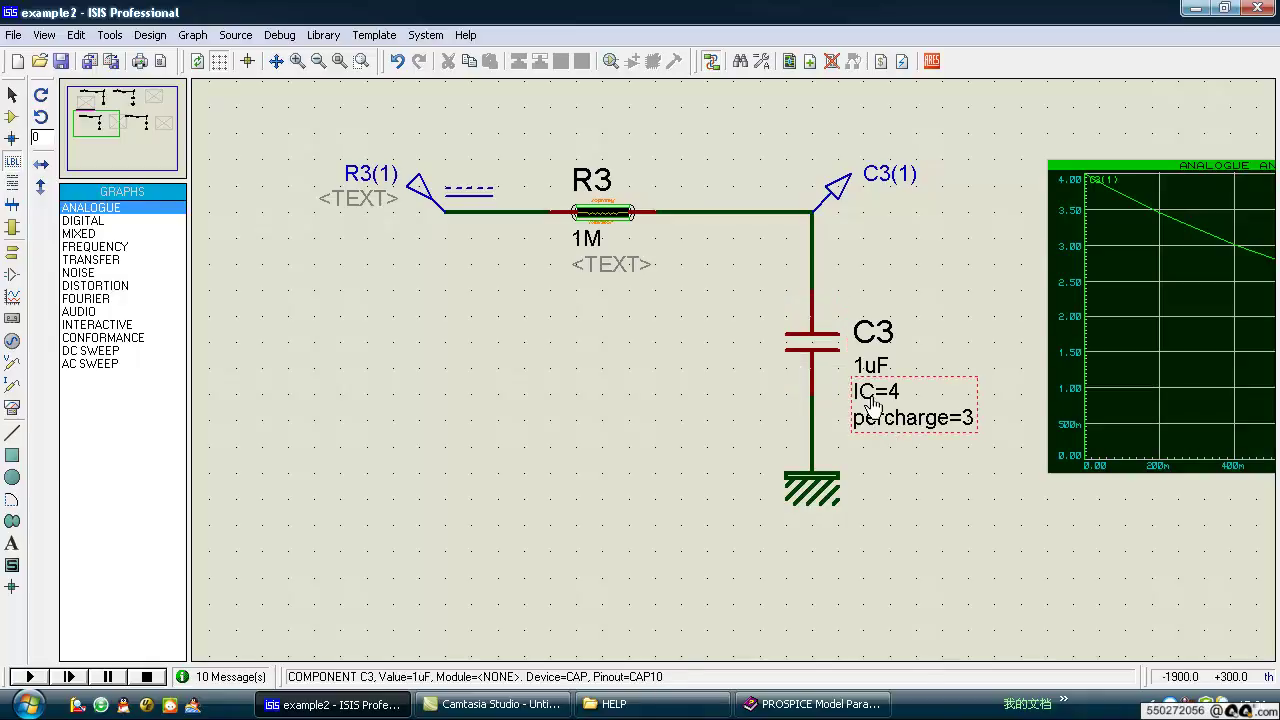
click(840, 352)
click(840, 352)
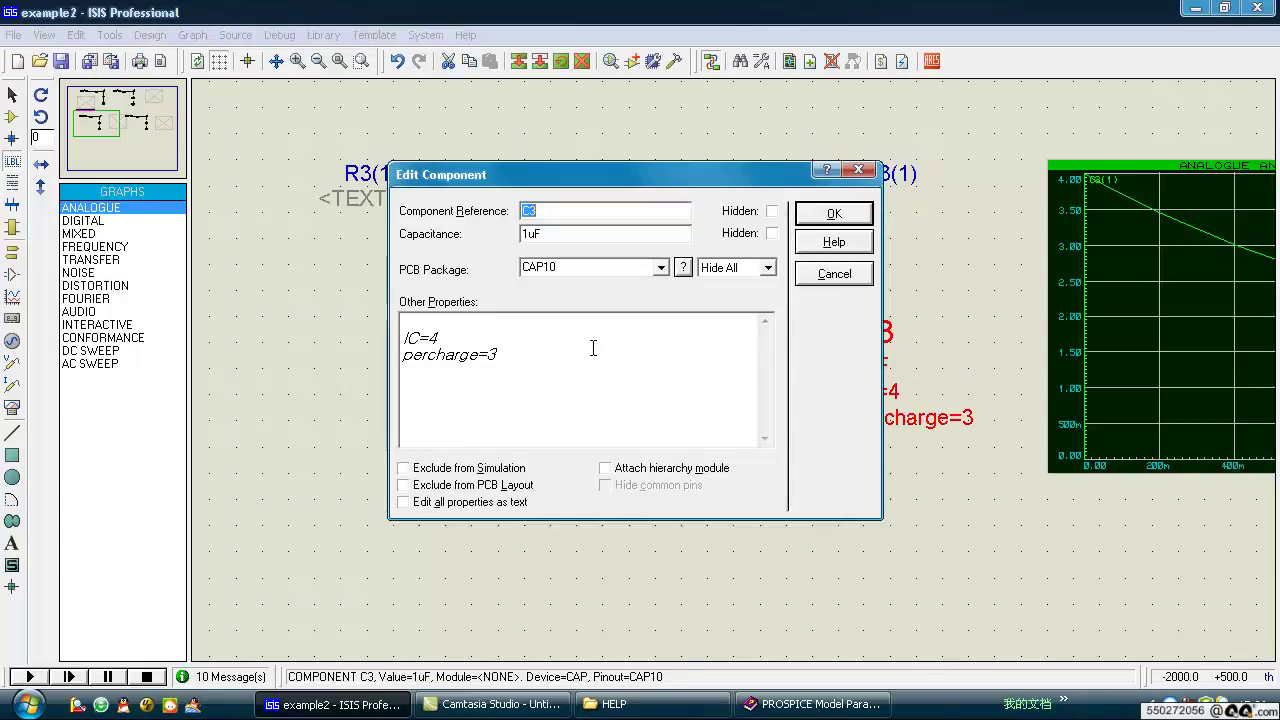
double_click(506, 345)
click(513, 331)
click(858, 216)
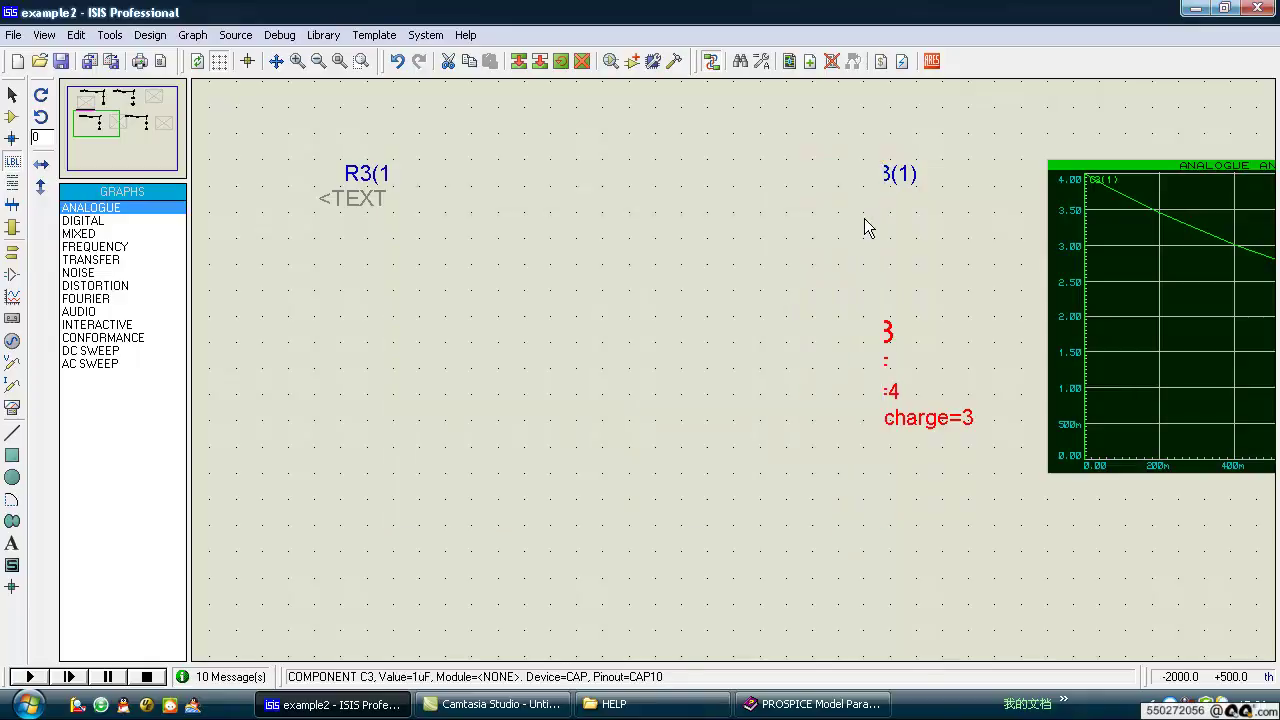
Check the initial DC solution option in the C3(1) analogue graph's settings without changing it, and deselect the graph.
click(1092, 256)
click(1088, 252)
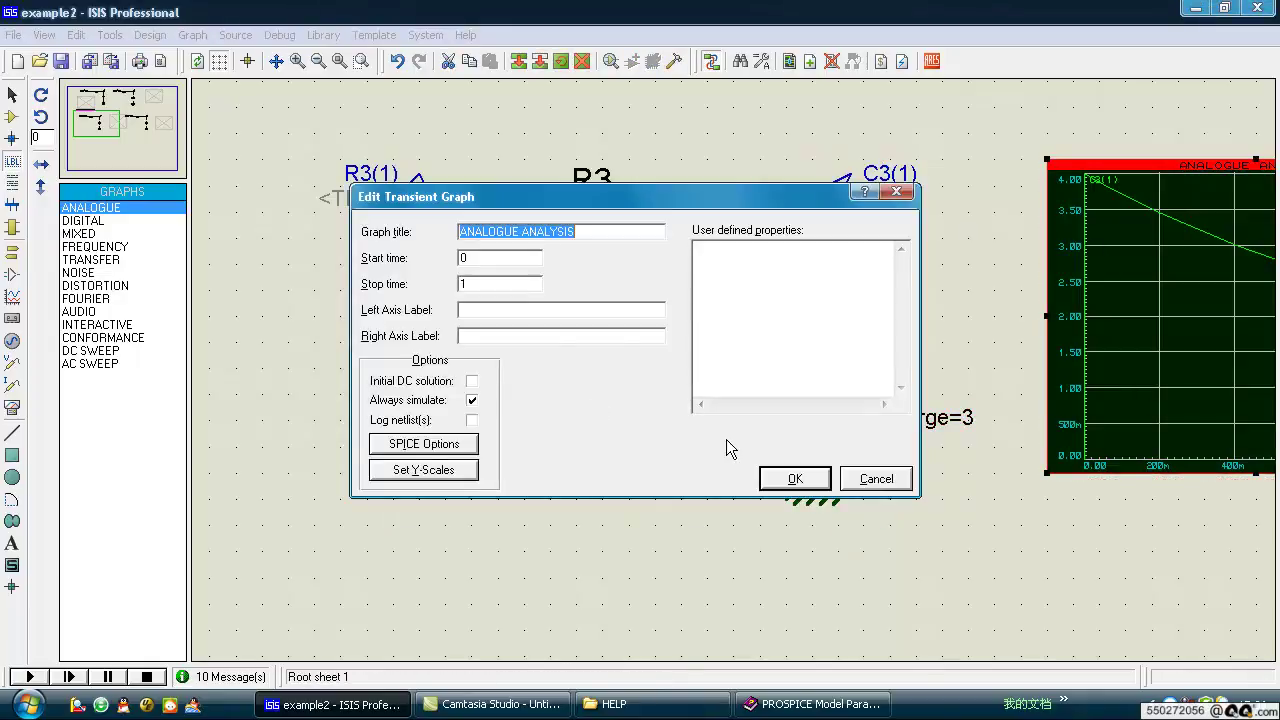
click(774, 482)
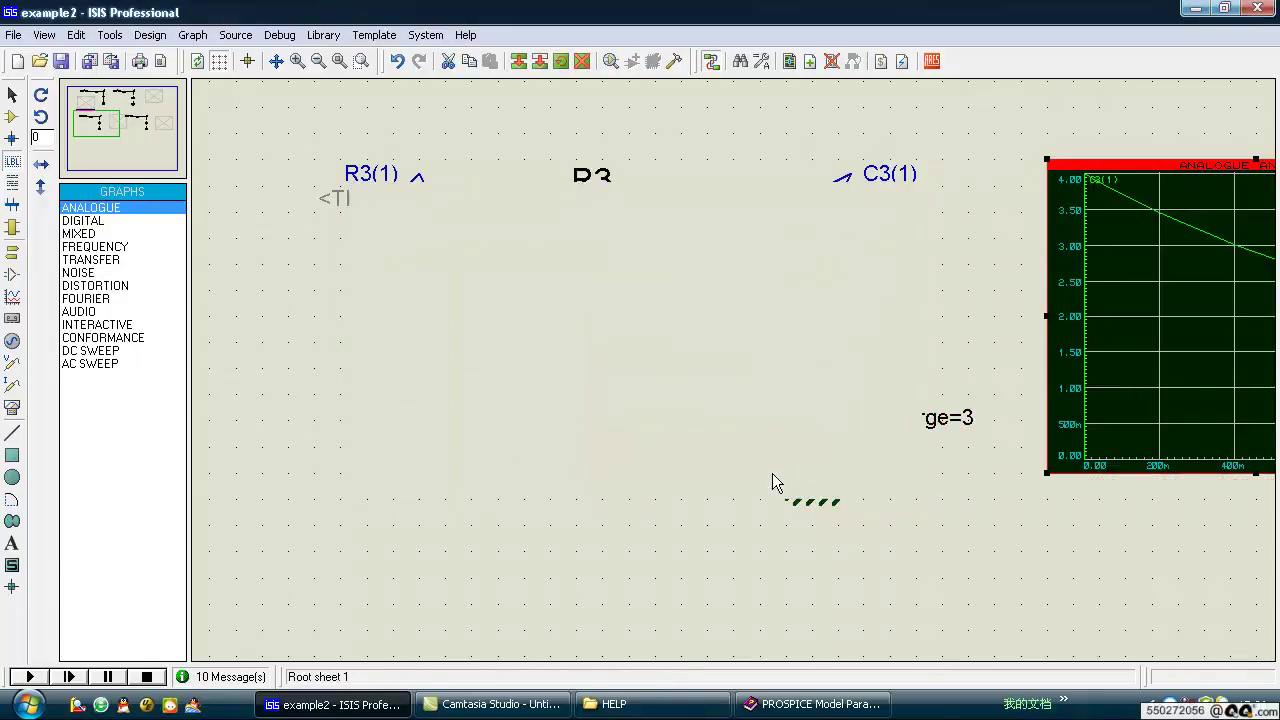
drag(1137, 323, 971, 317)
right_click(968, 292)
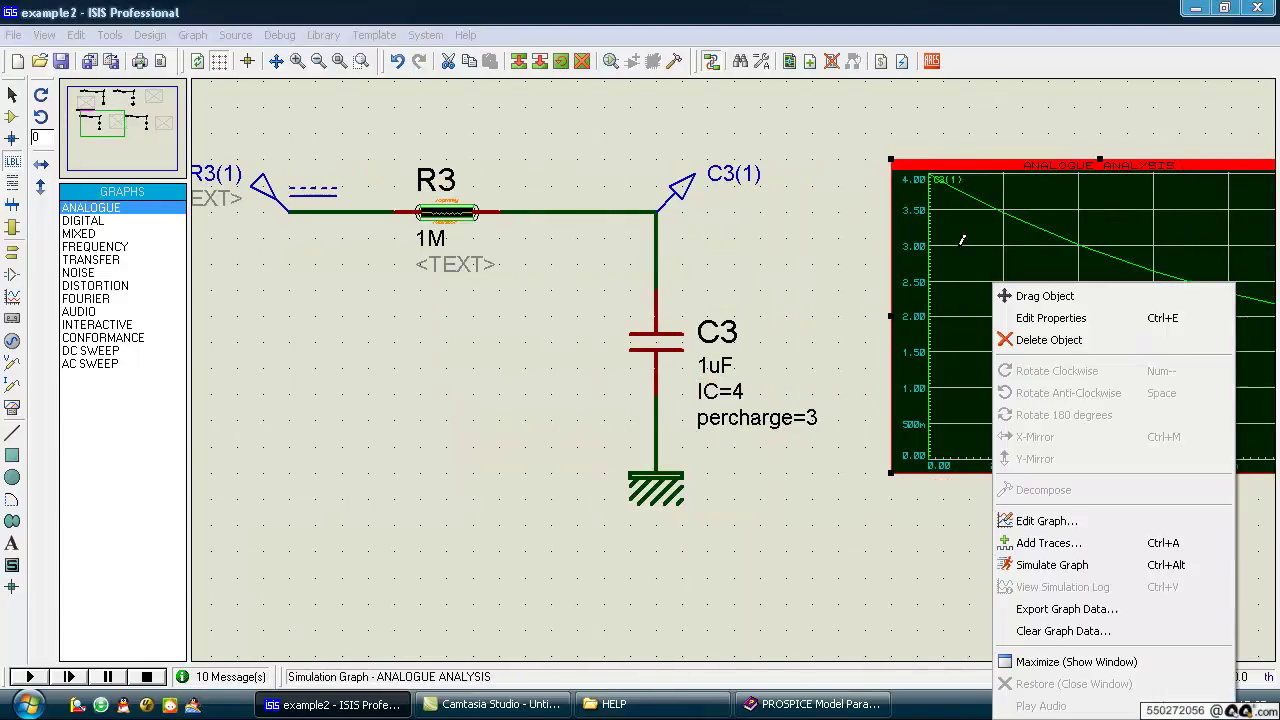
click(848, 280)
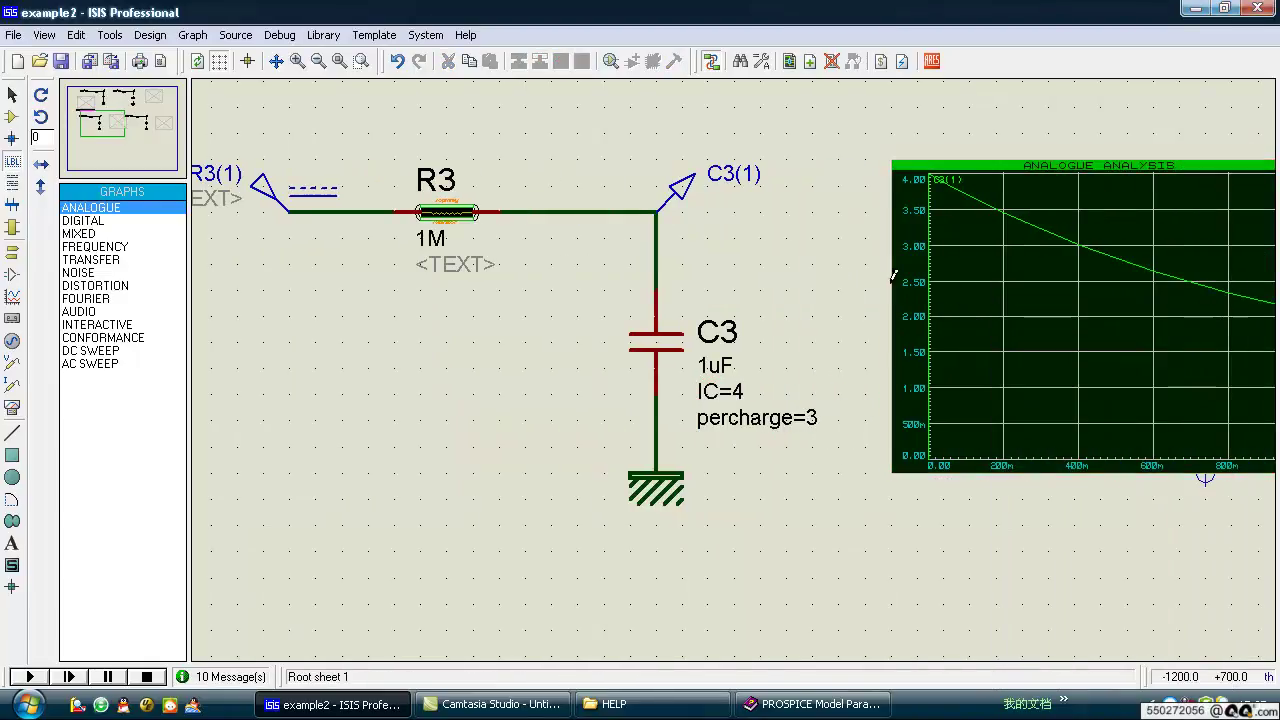
Enable the initial DC solution in the C3(1) analogue graph's settings and simulate the graph.
double_click(1011, 286)
click(471, 380)
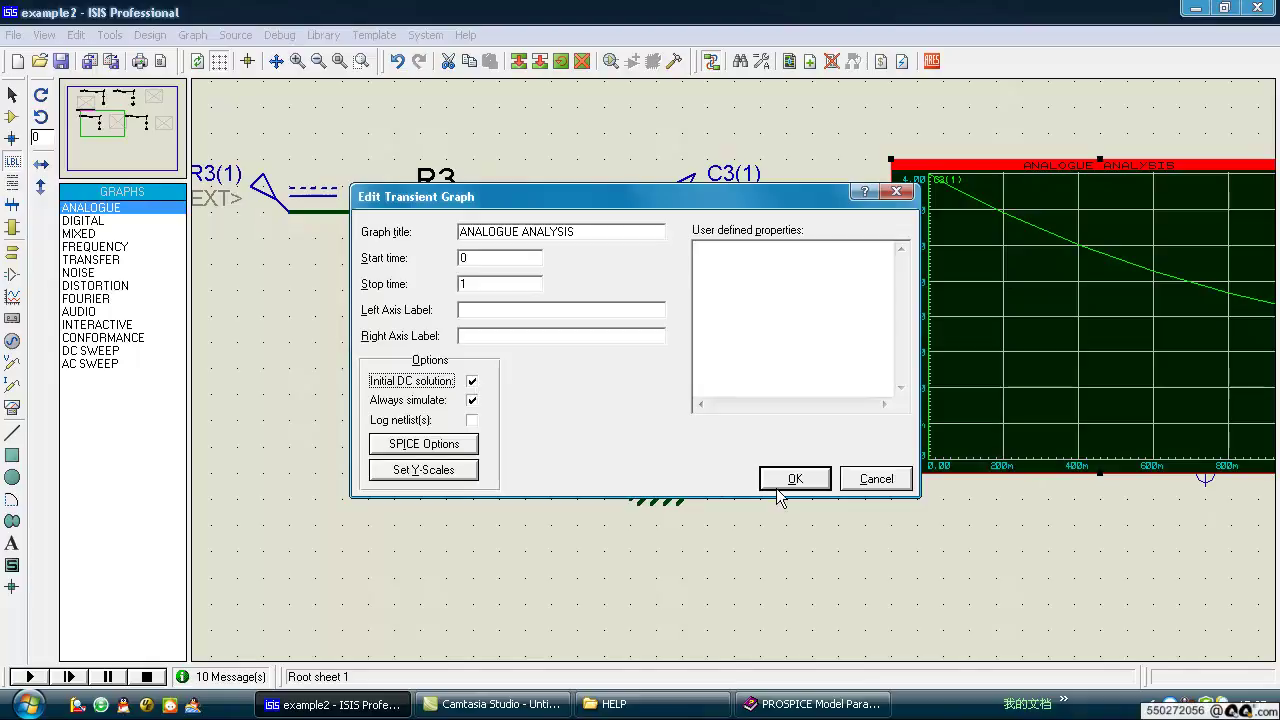
click(794, 478)
right_click(1024, 305)
click(1084, 564)
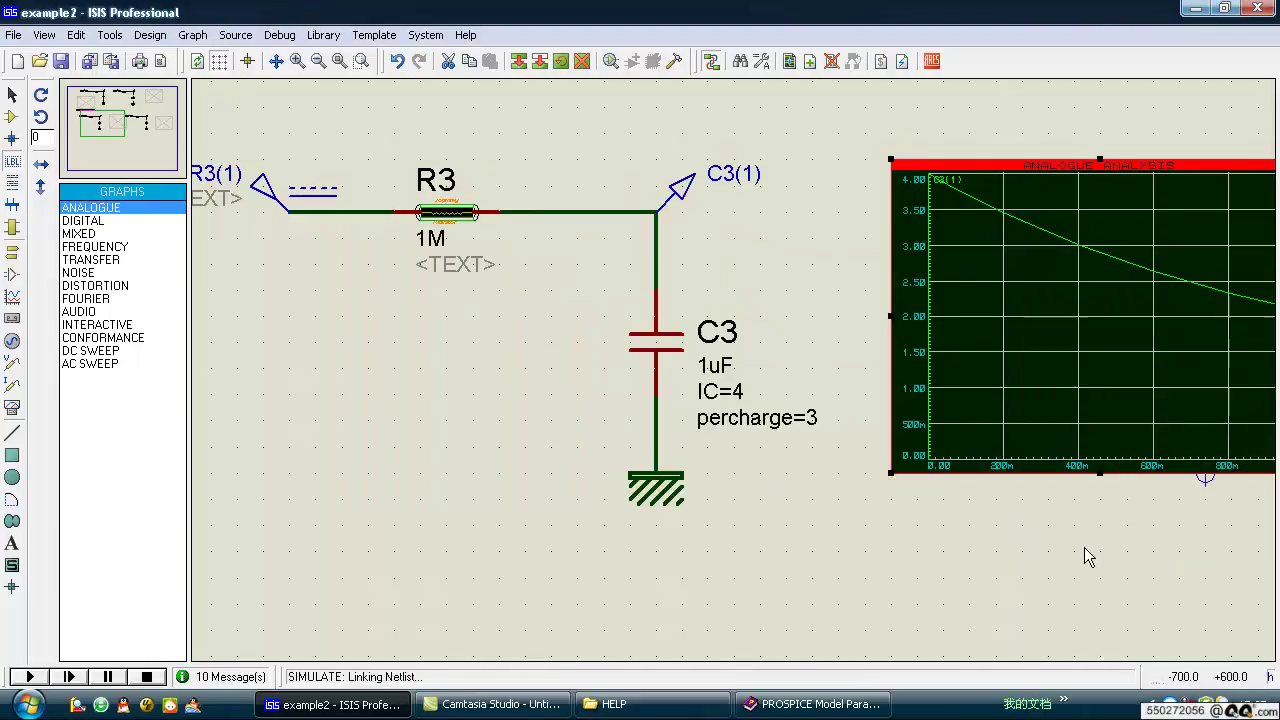
Disable the initial DC solution for the C3(1) analogue graph and simulate it again.
double_click(1014, 350)
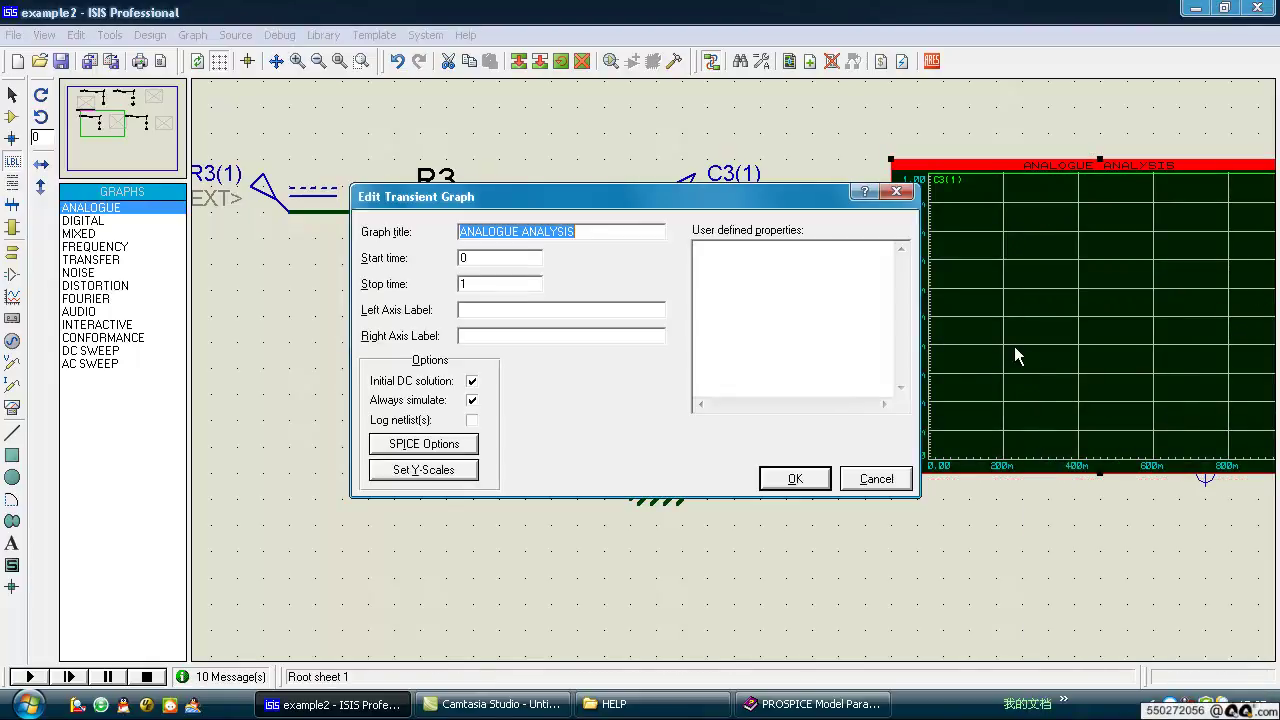
click(473, 381)
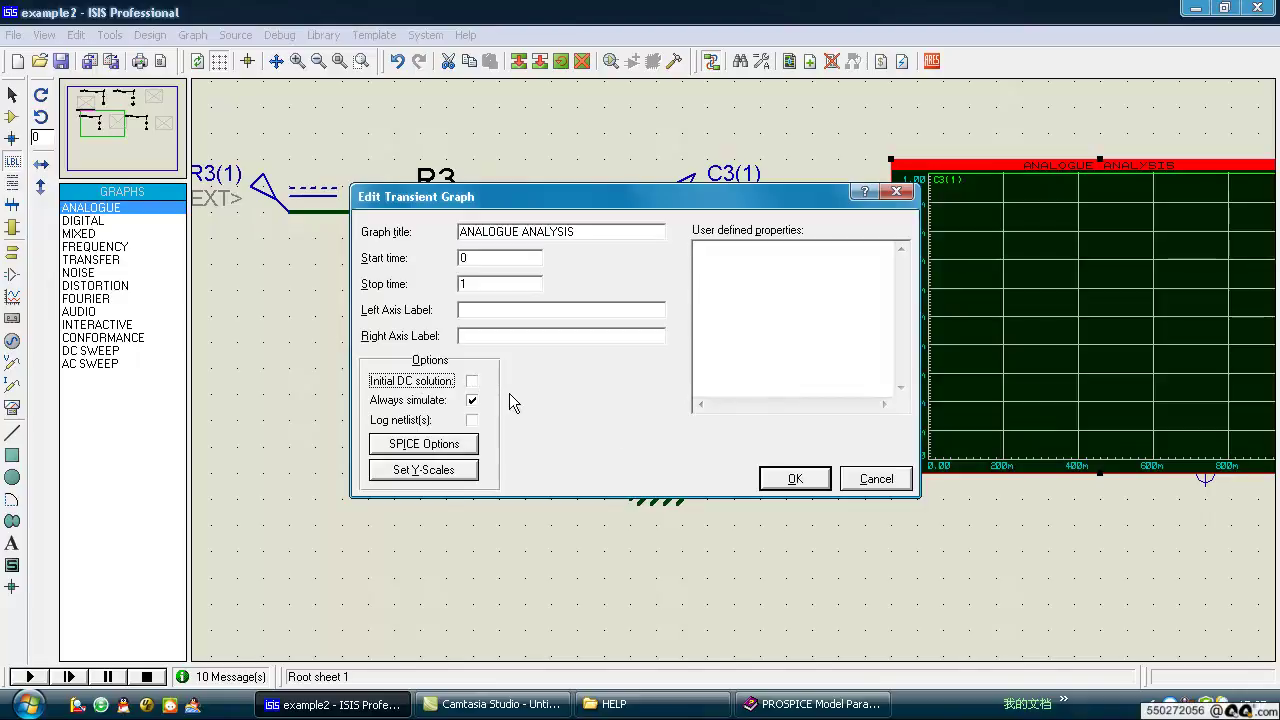
click(794, 479)
right_click(1040, 286)
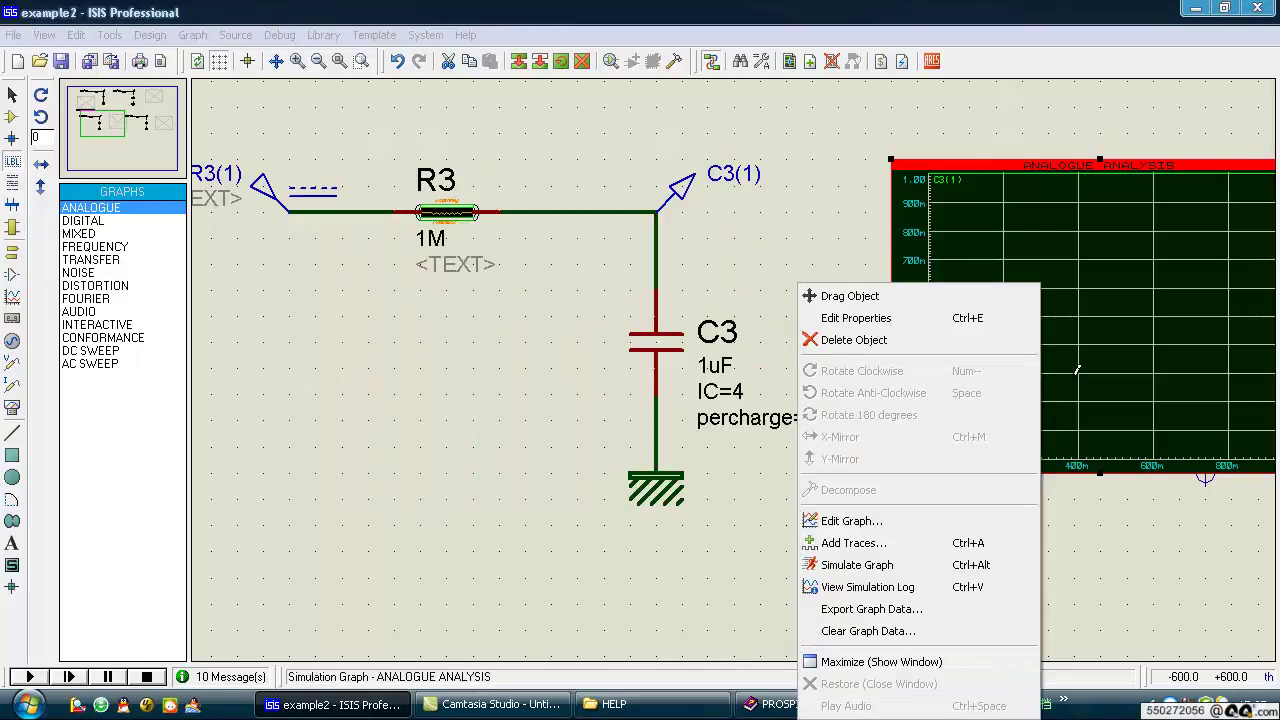
click(968, 568)
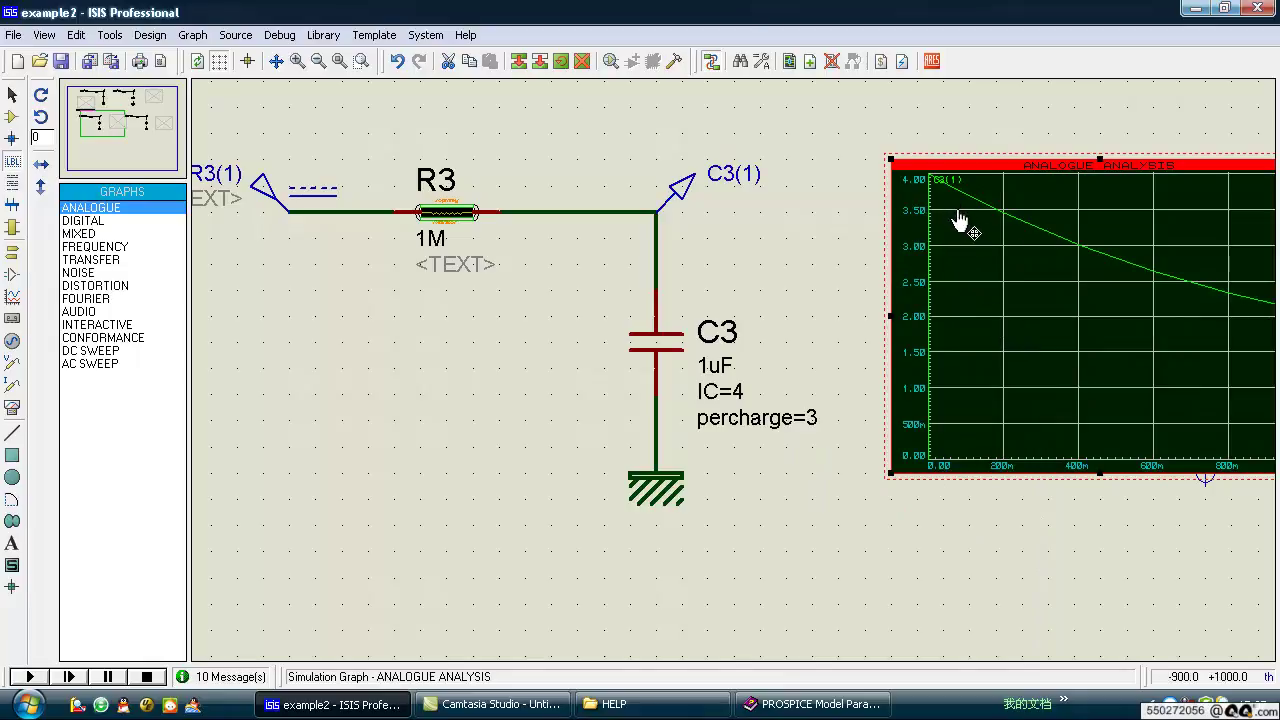
key(F5)
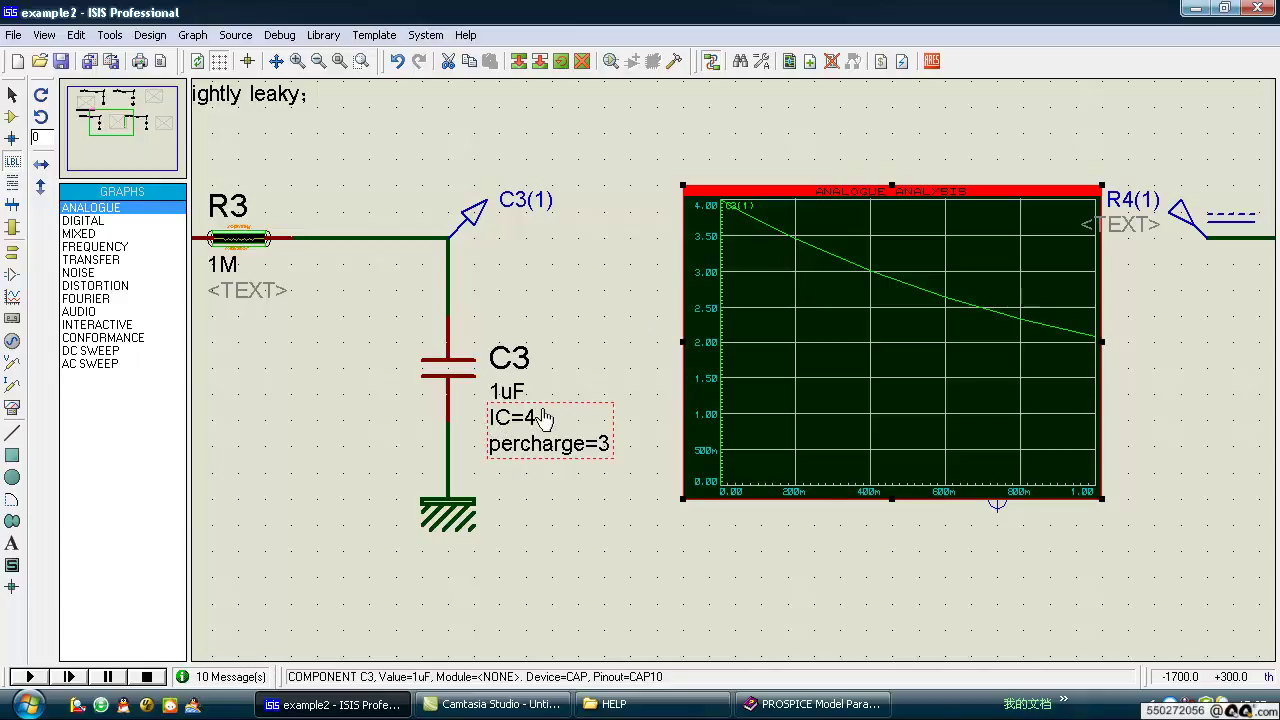
Switch to the PROSPICE Model Parameters help and read the temperature-dependence introduction and equation in the Analogue Resistor Model topic.
key(alt+Tab)
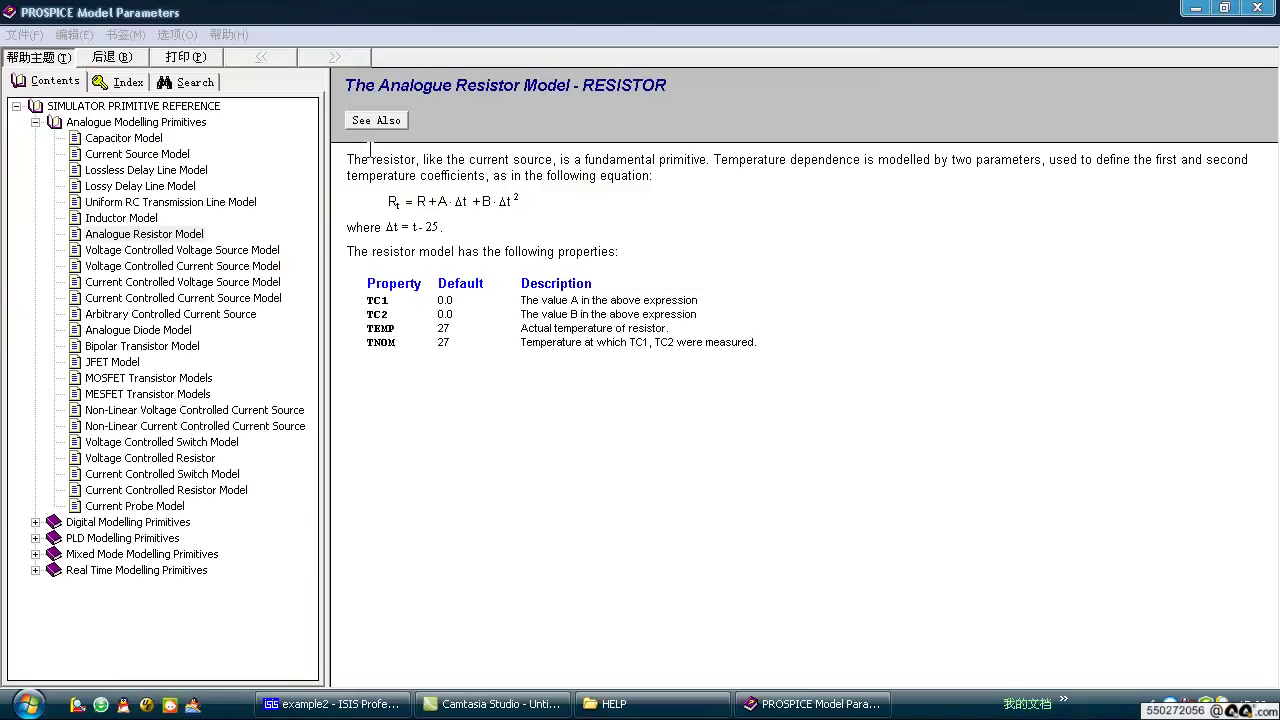
drag(370, 150, 568, 150)
click(590, 150)
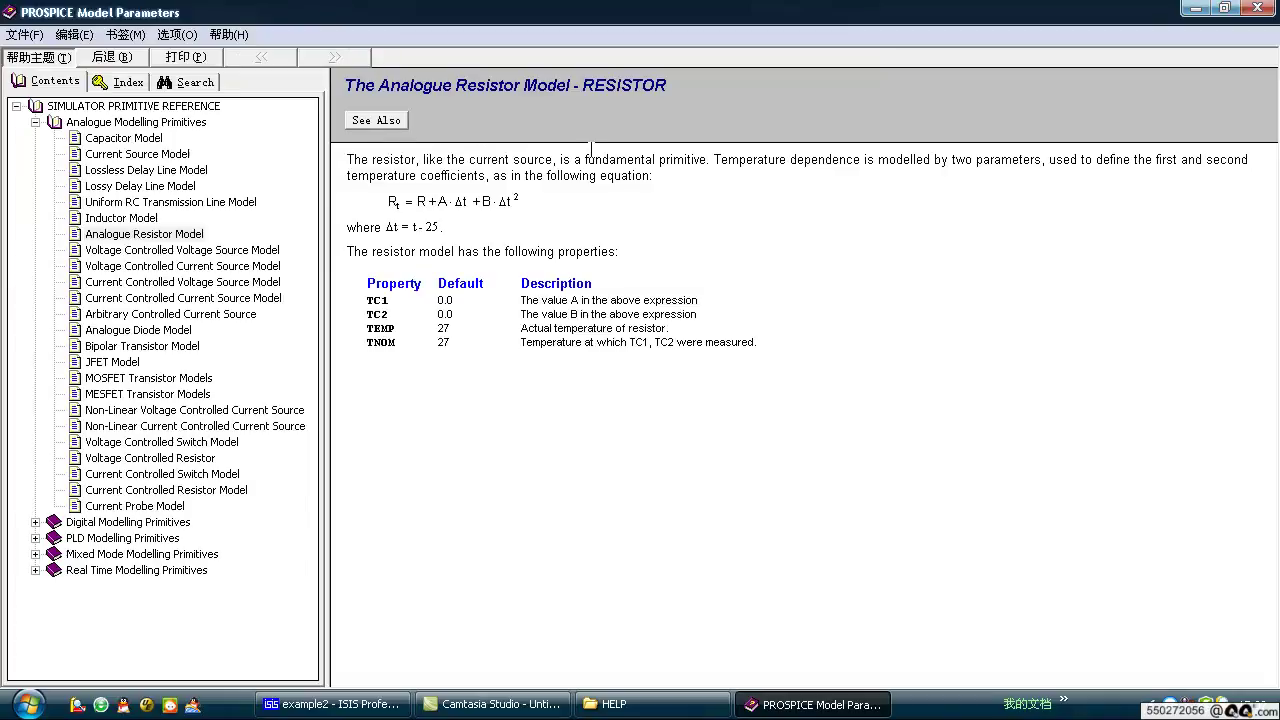
drag(645, 150, 942, 155)
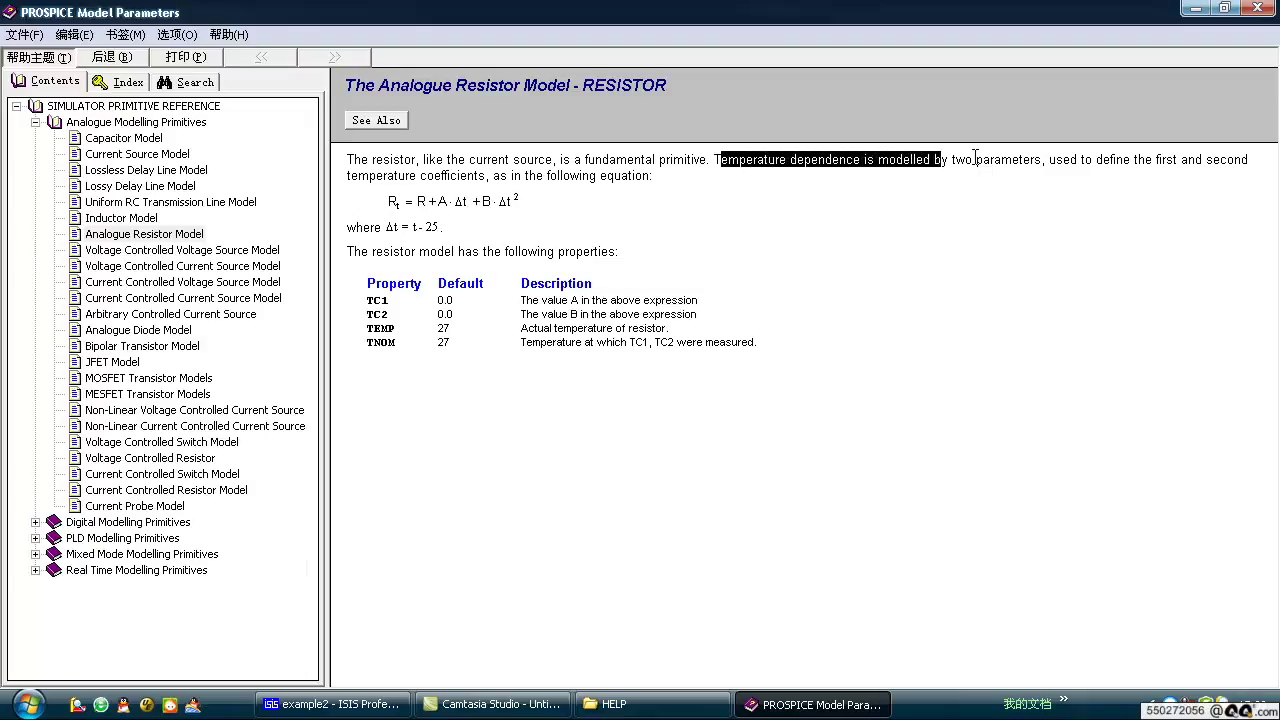
click(972, 157)
drag(1173, 158, 1007, 160)
drag(991, 158, 420, 183)
click(420, 183)
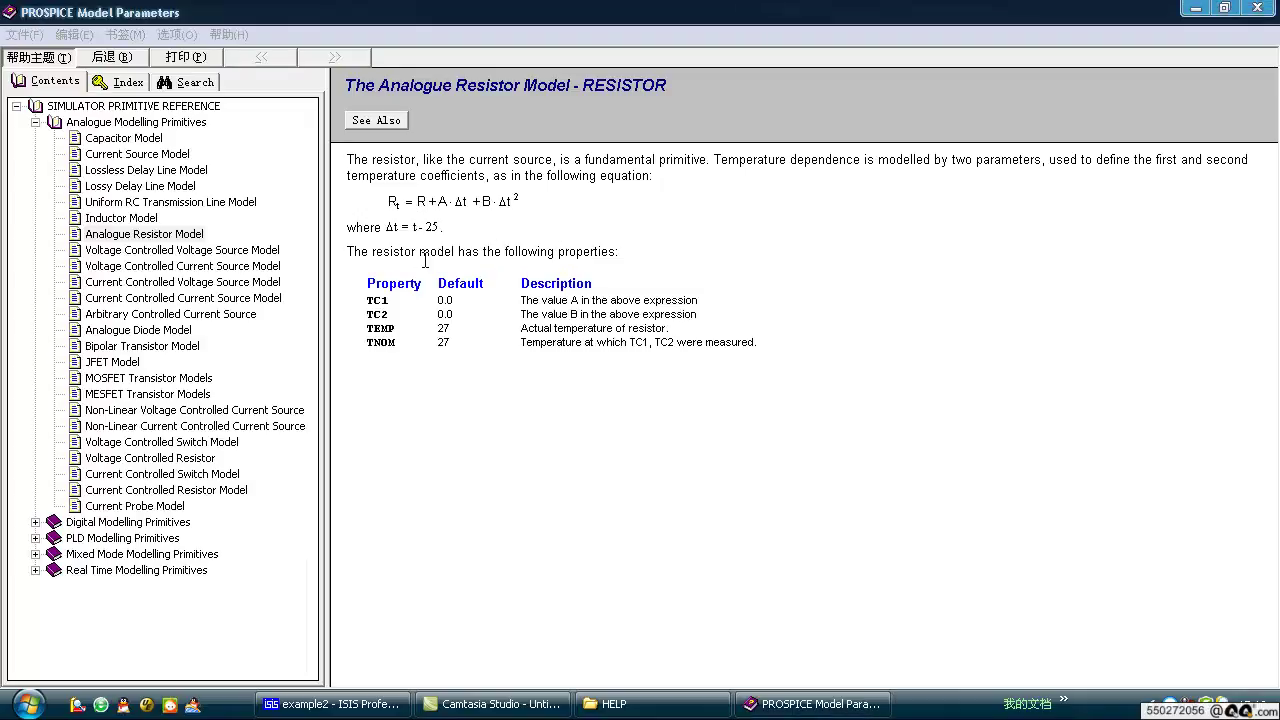
Review the TC1, TC2, TEMP and TNOM property descriptions in the Analogue Resistor Model topic.
drag(367, 249, 371, 310)
click(673, 320)
click(464, 341)
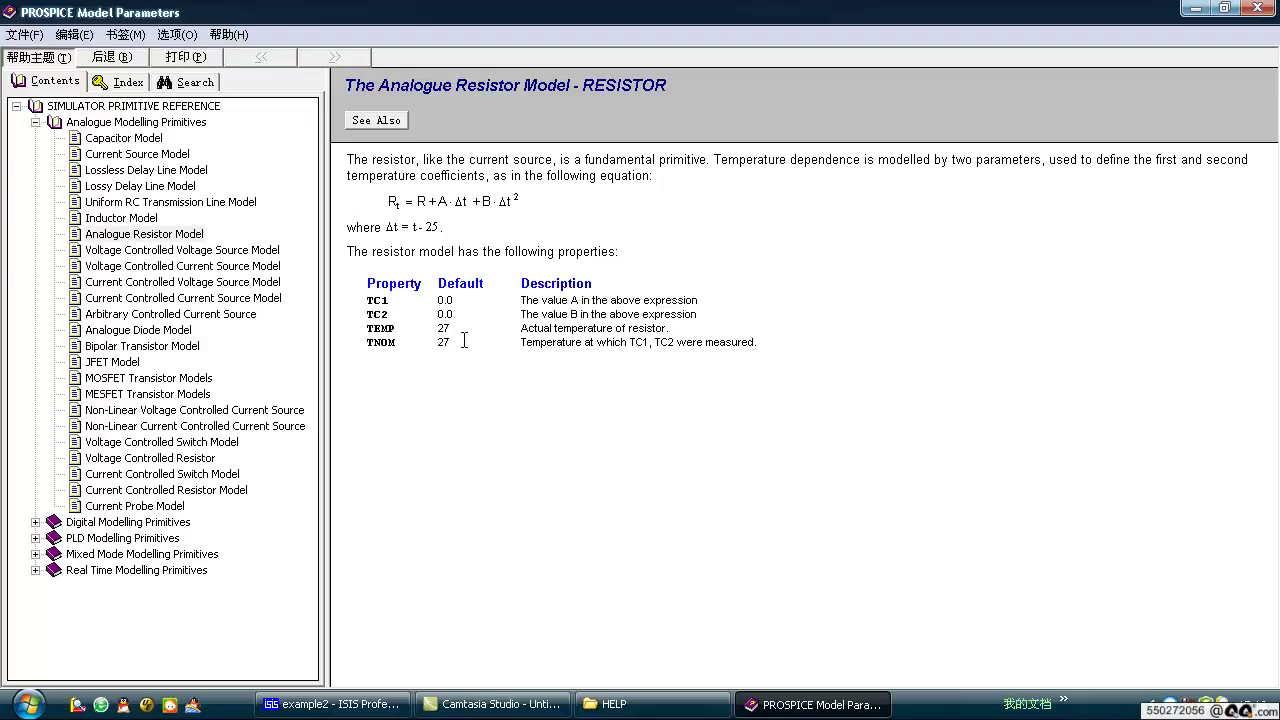
drag(390, 327, 595, 329)
drag(760, 343, 355, 163)
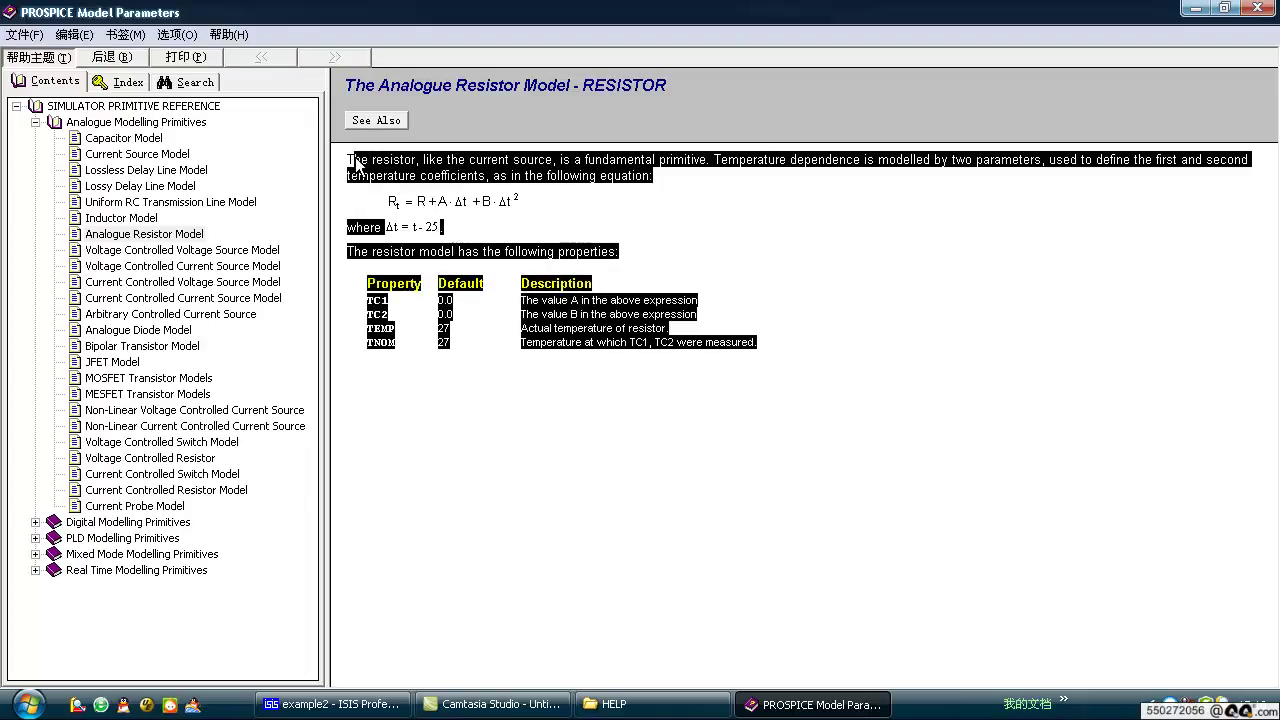
click(573, 248)
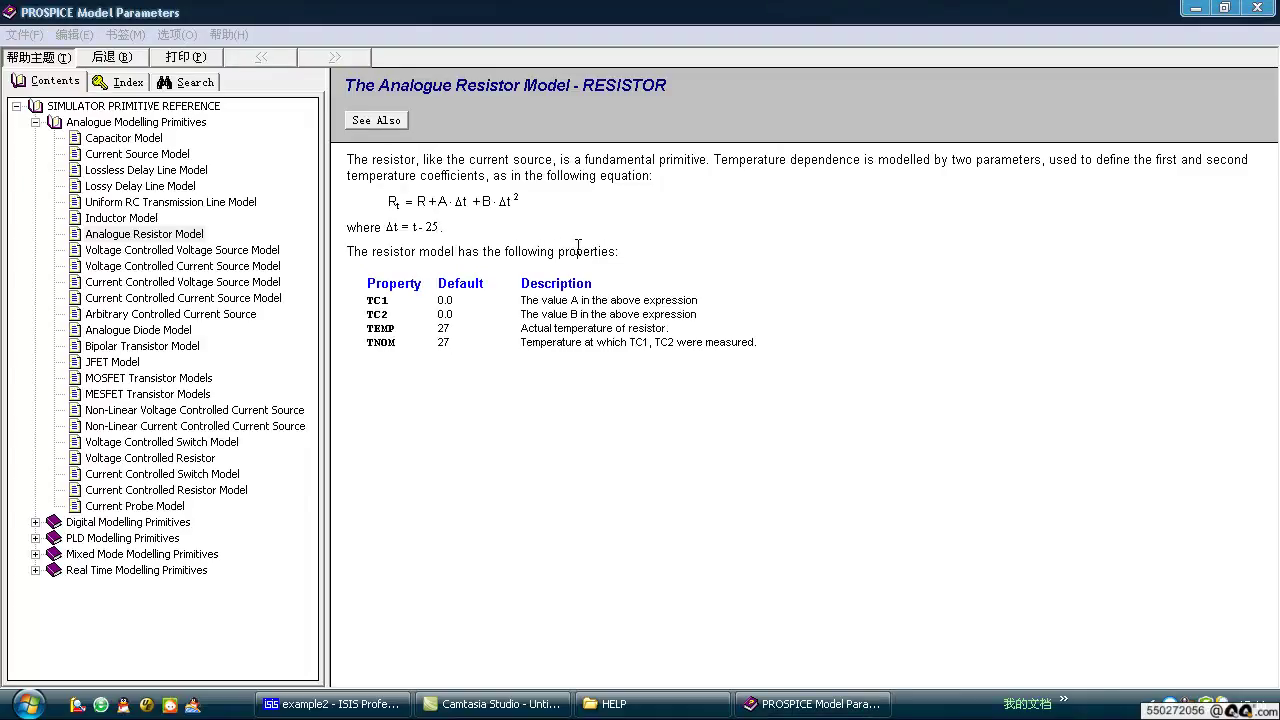
Open the Inductor Model topic and read its opening statement about what the pure inductor does not model.
click(162, 219)
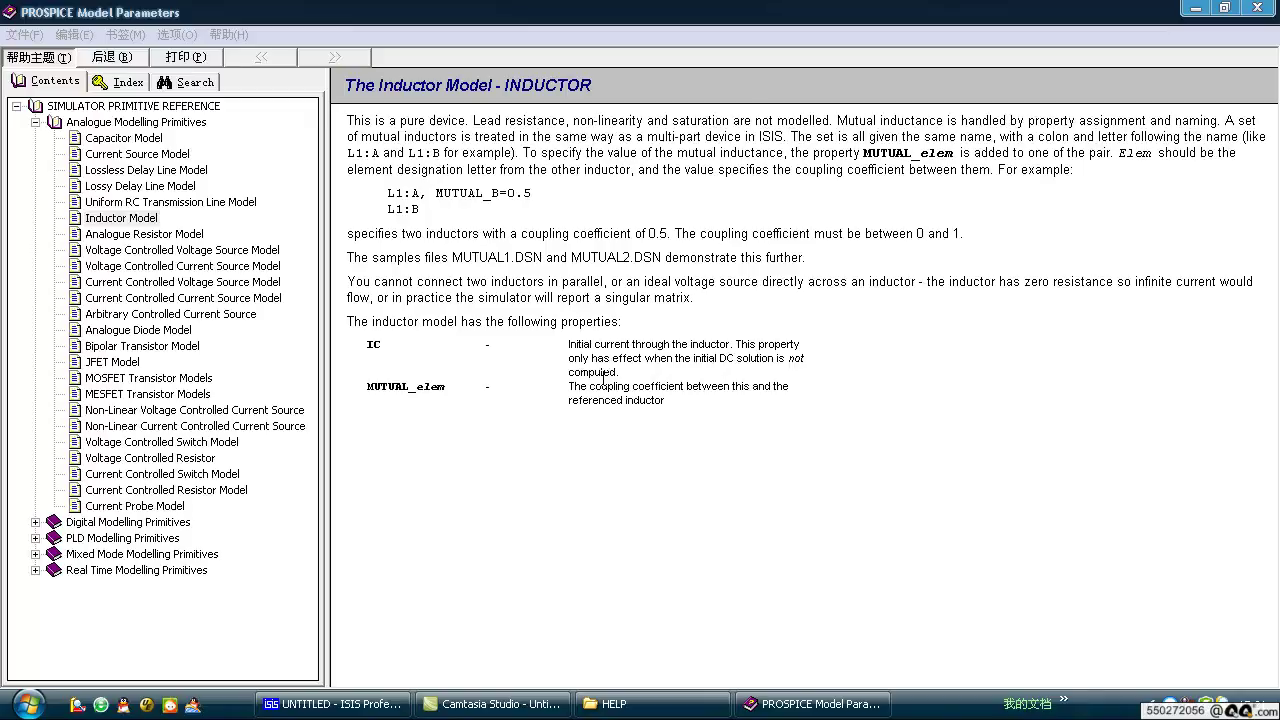
click(836, 121)
drag(836, 121, 328, 127)
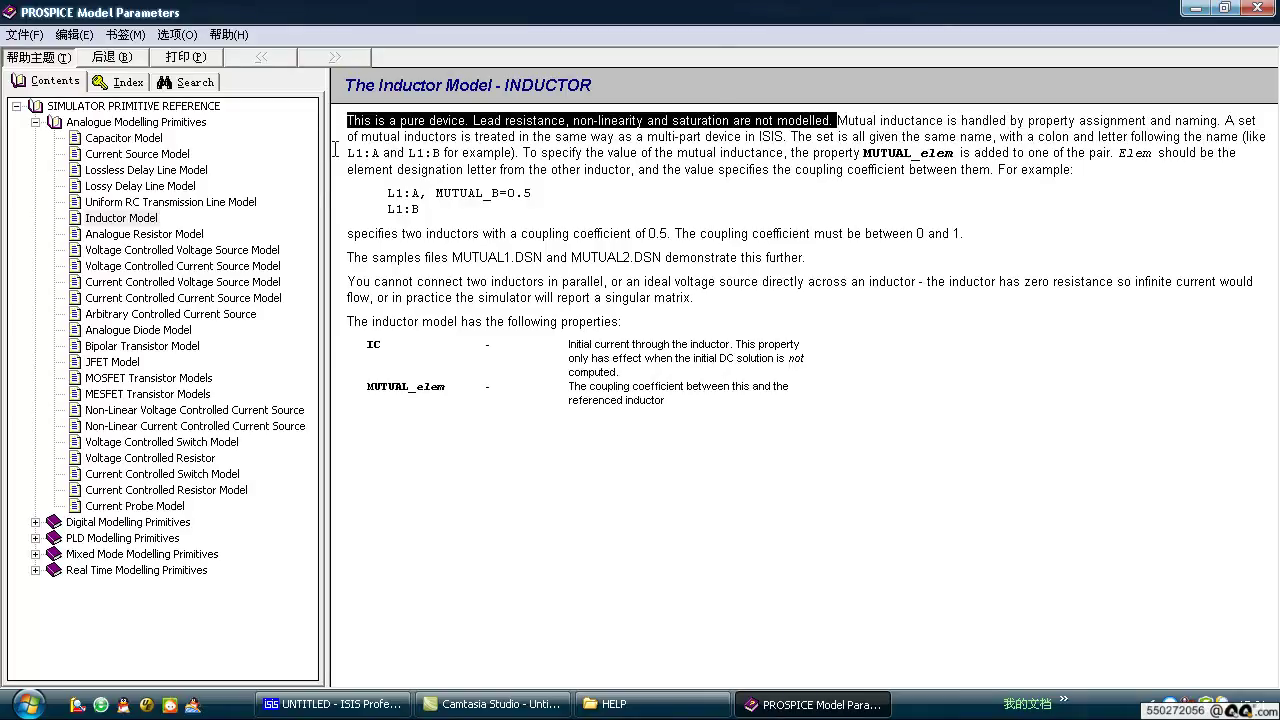
Switch to ISIS Professional, find "inductor" among the Modelling Primitives, and place the INDUCTOR primitive on the empty sheet.
click(333, 704)
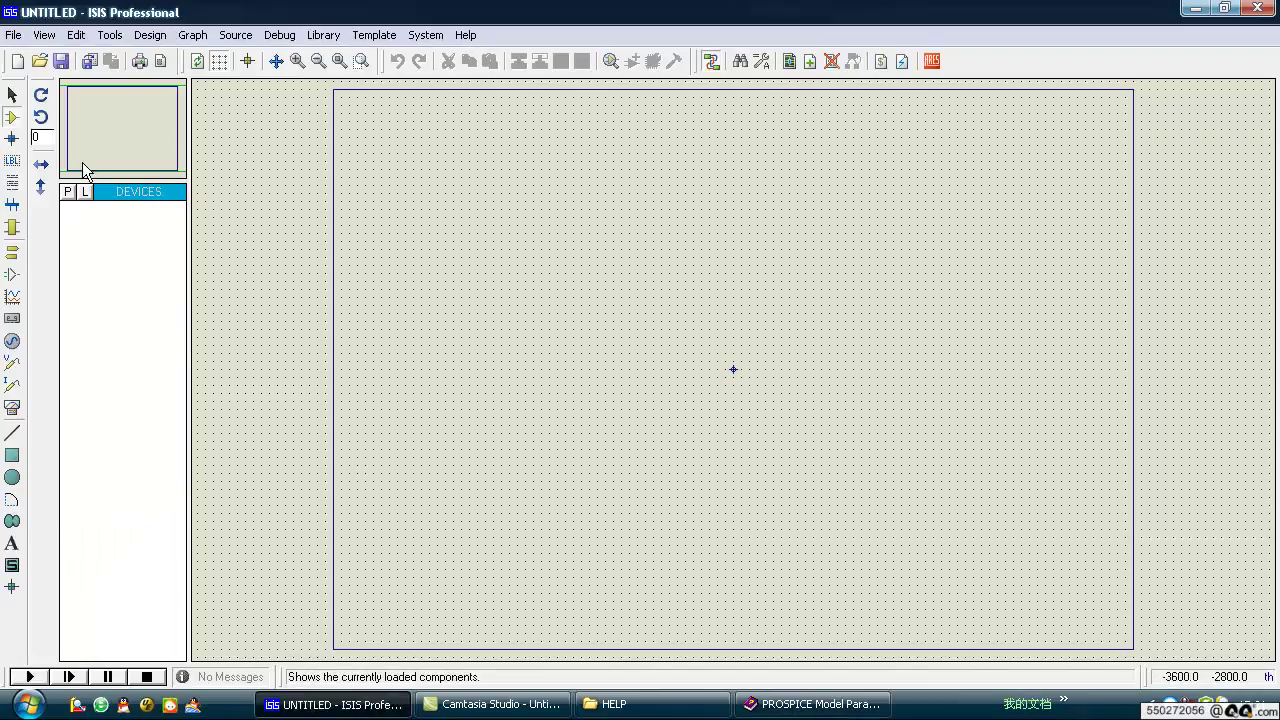
click(67, 191)
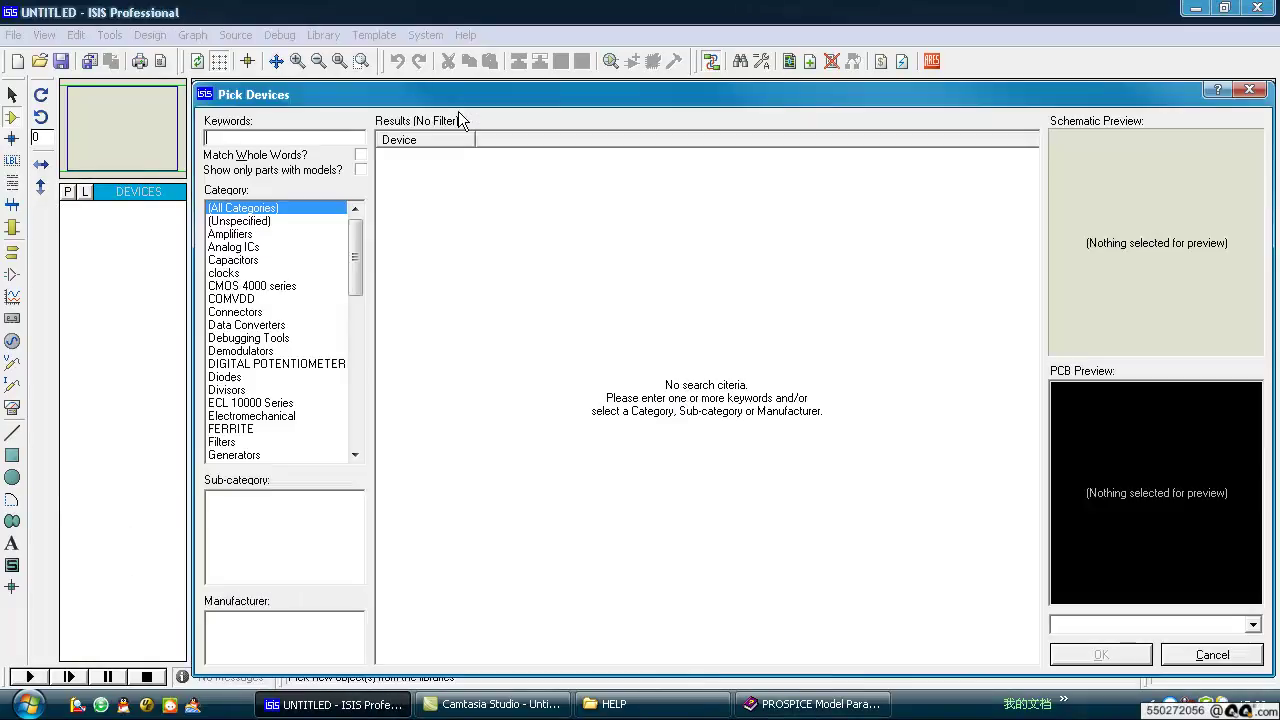
text(inductor)
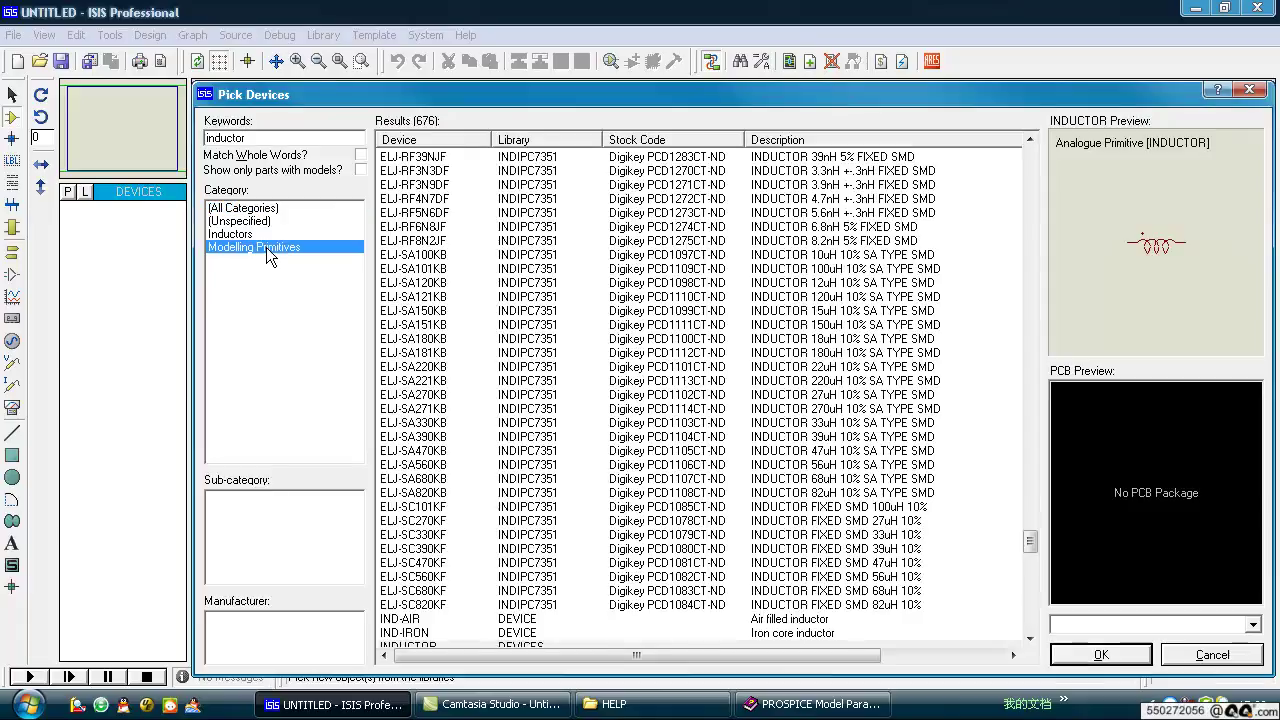
click(262, 247)
double_click(451, 158)
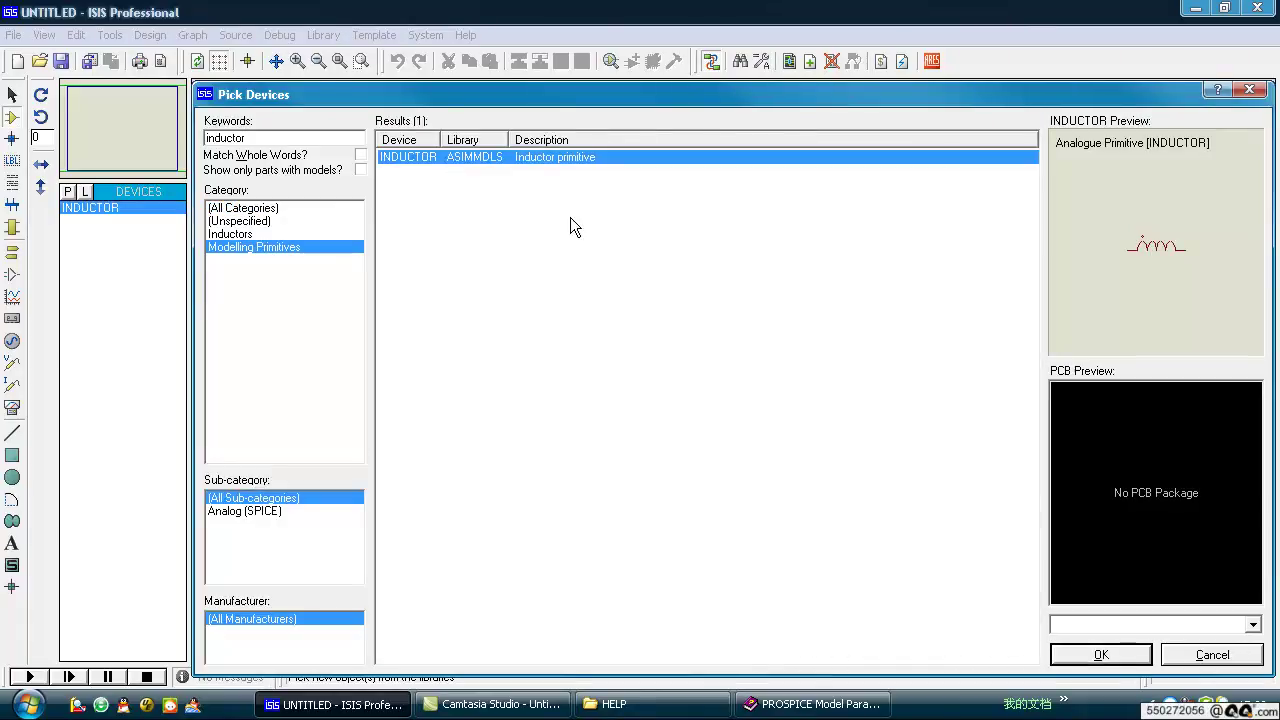
click(1097, 654)
click(657, 357)
scroll(657, 357, up, 2)
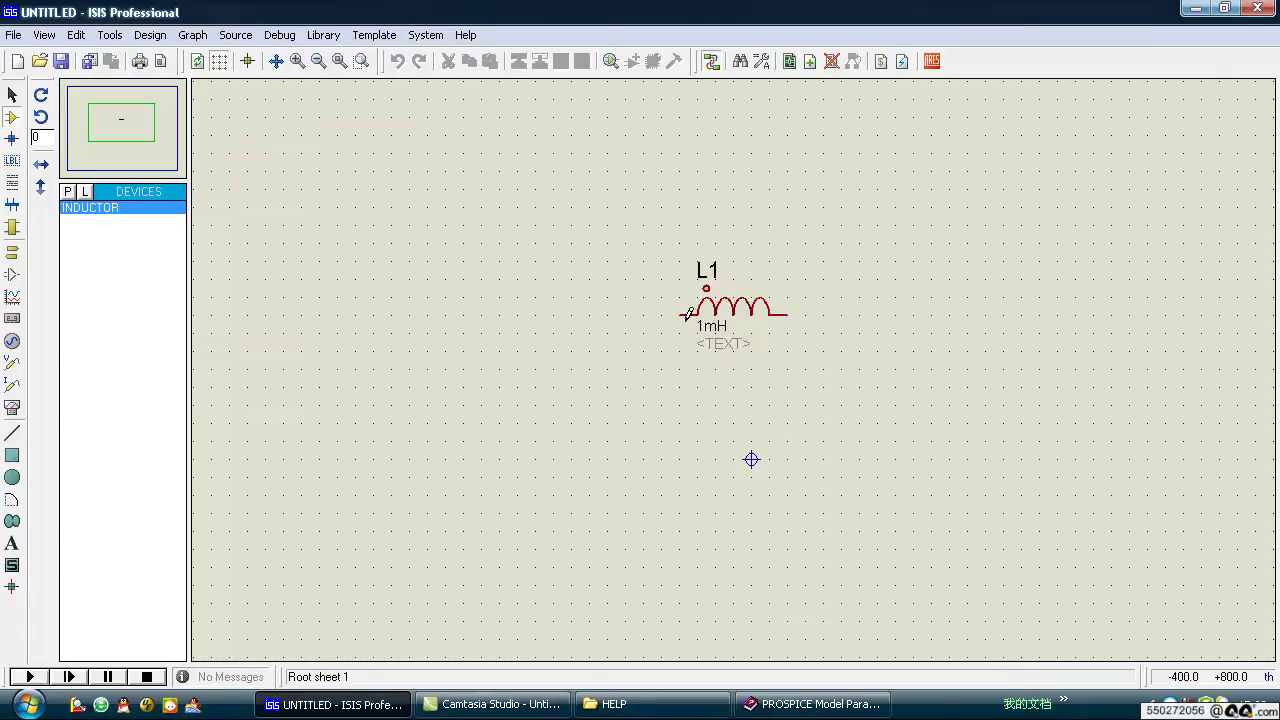
Open inductor L1's component settings, review the IC property's description in the PROSPICE help, and close the settings without changes.
click(709, 345)
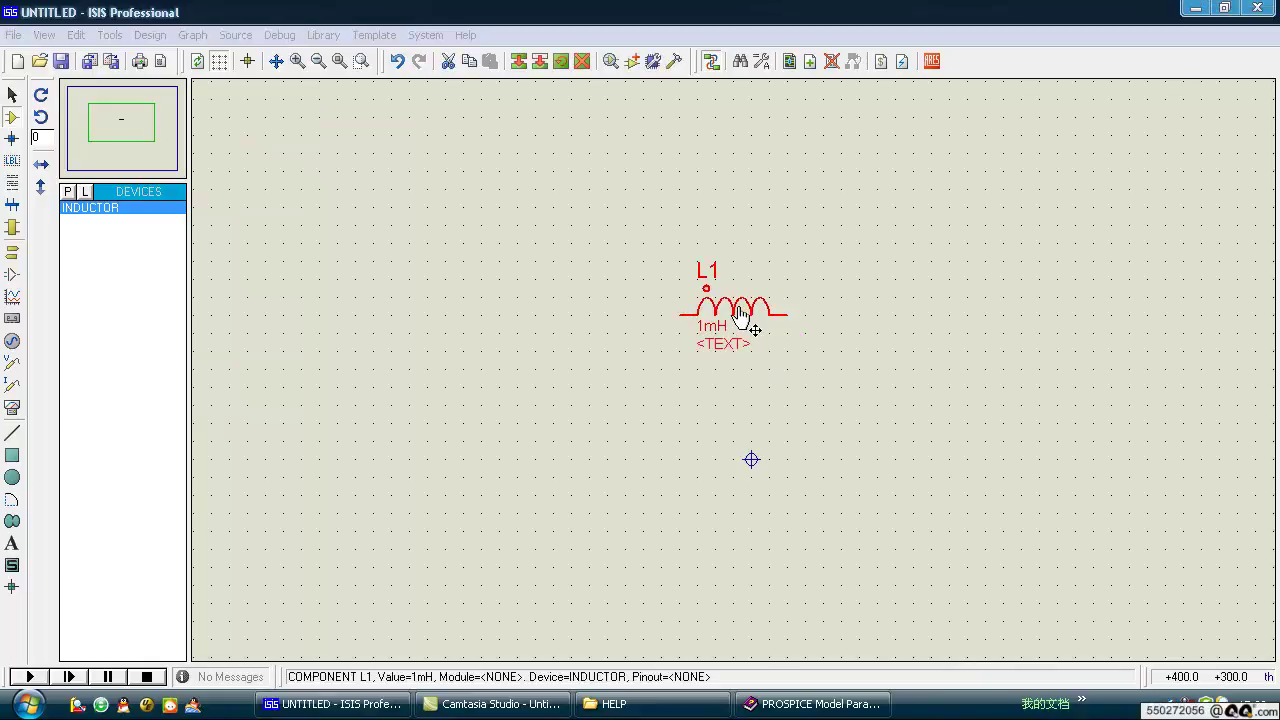
double_click(740, 316)
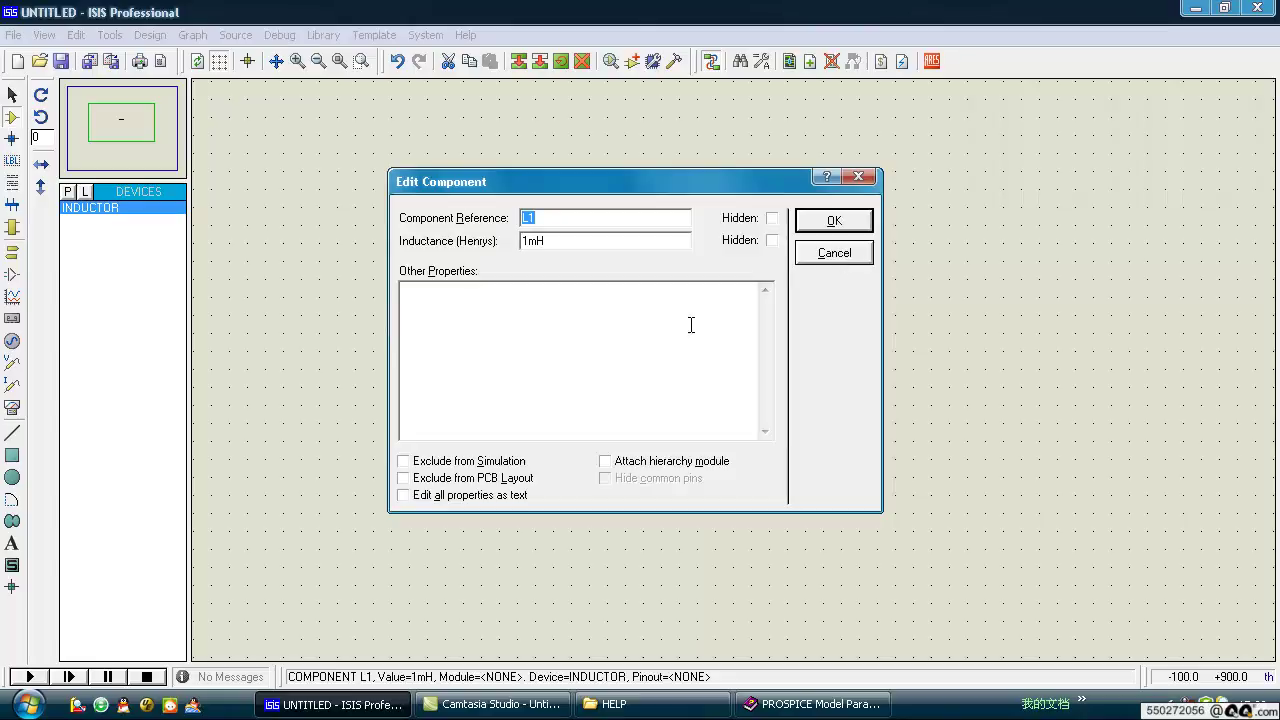
click(812, 704)
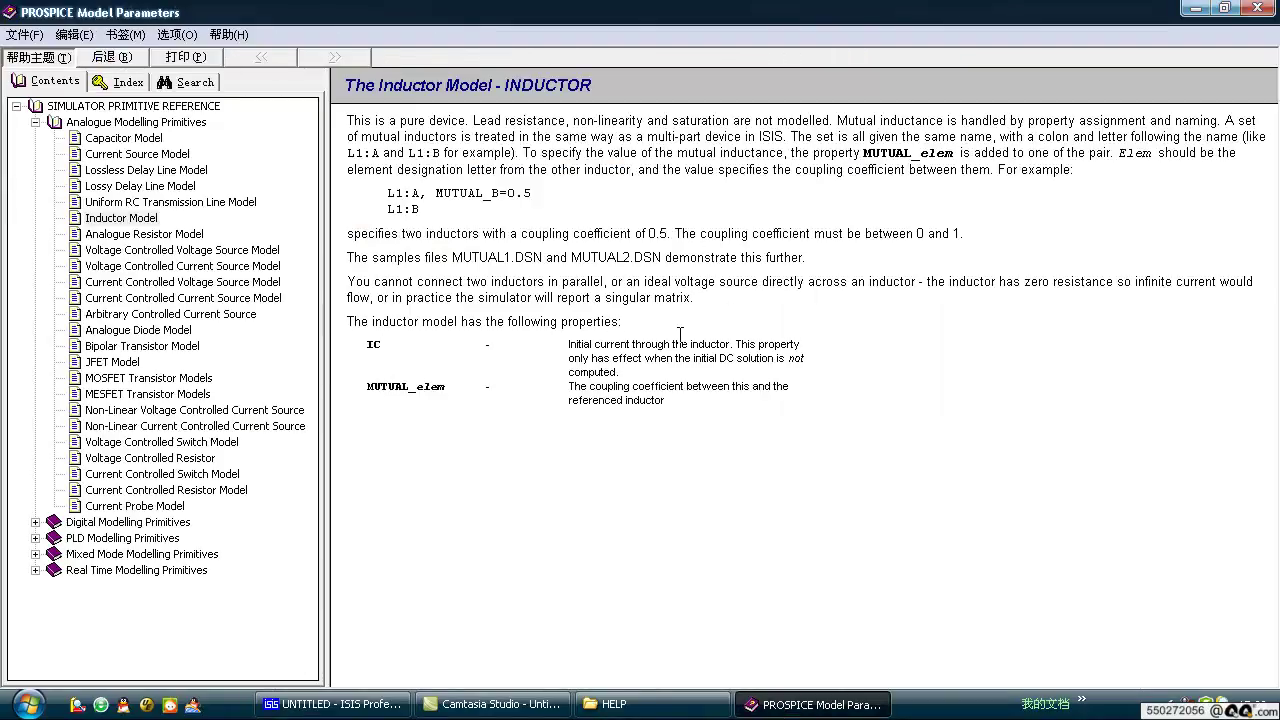
drag(569, 342, 806, 342)
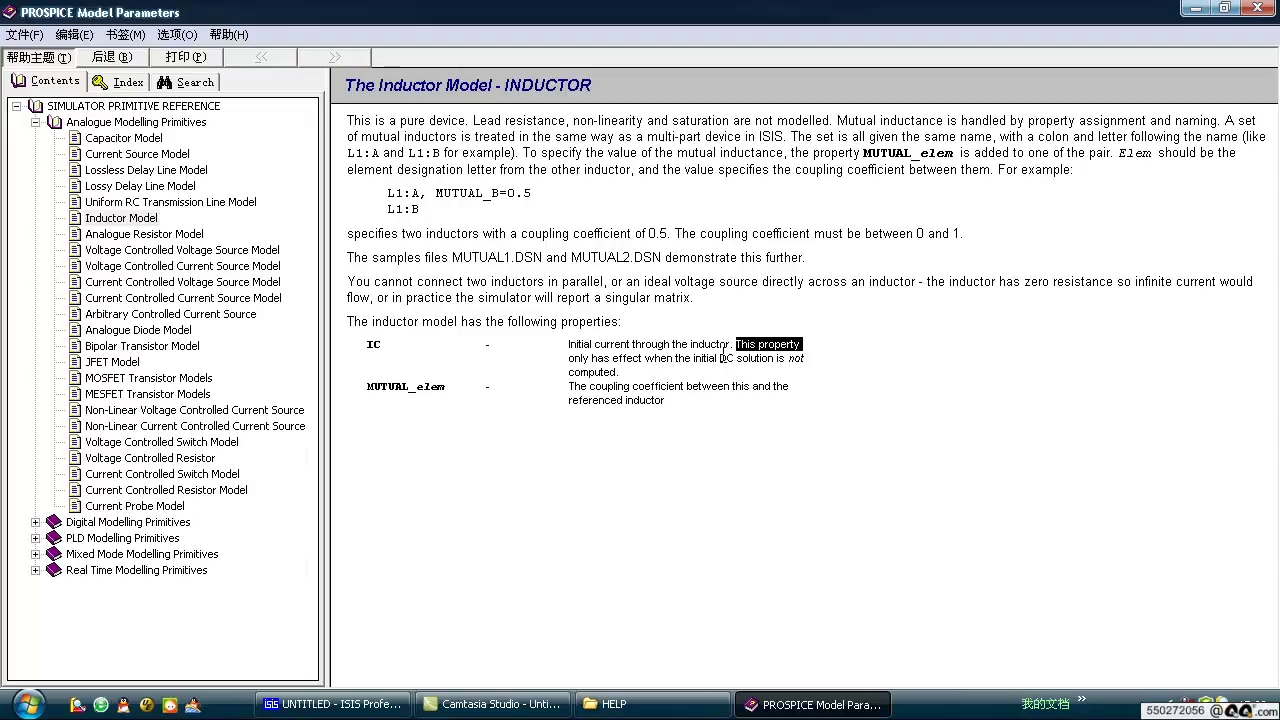
drag(690, 357, 770, 347)
click(1195, 8)
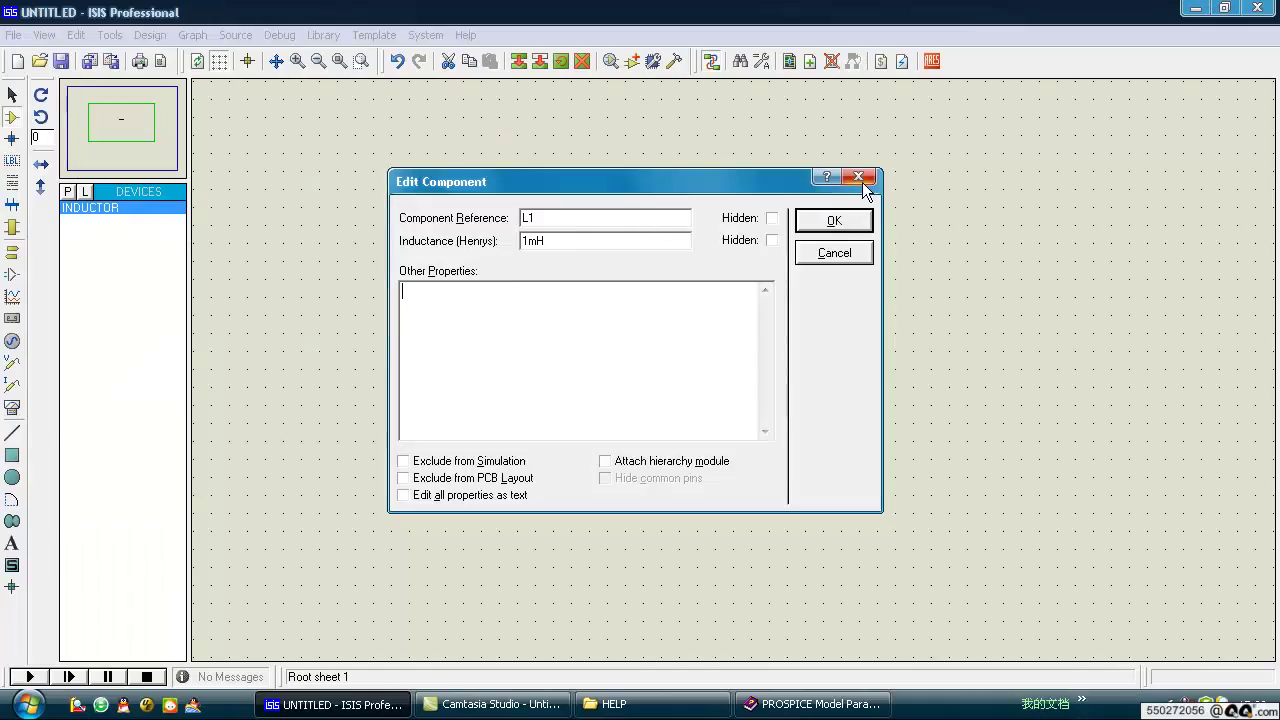
key(Return)
Place an analogue graph to the left of inductor L1 and disable its initial DC solution.
click(12, 296)
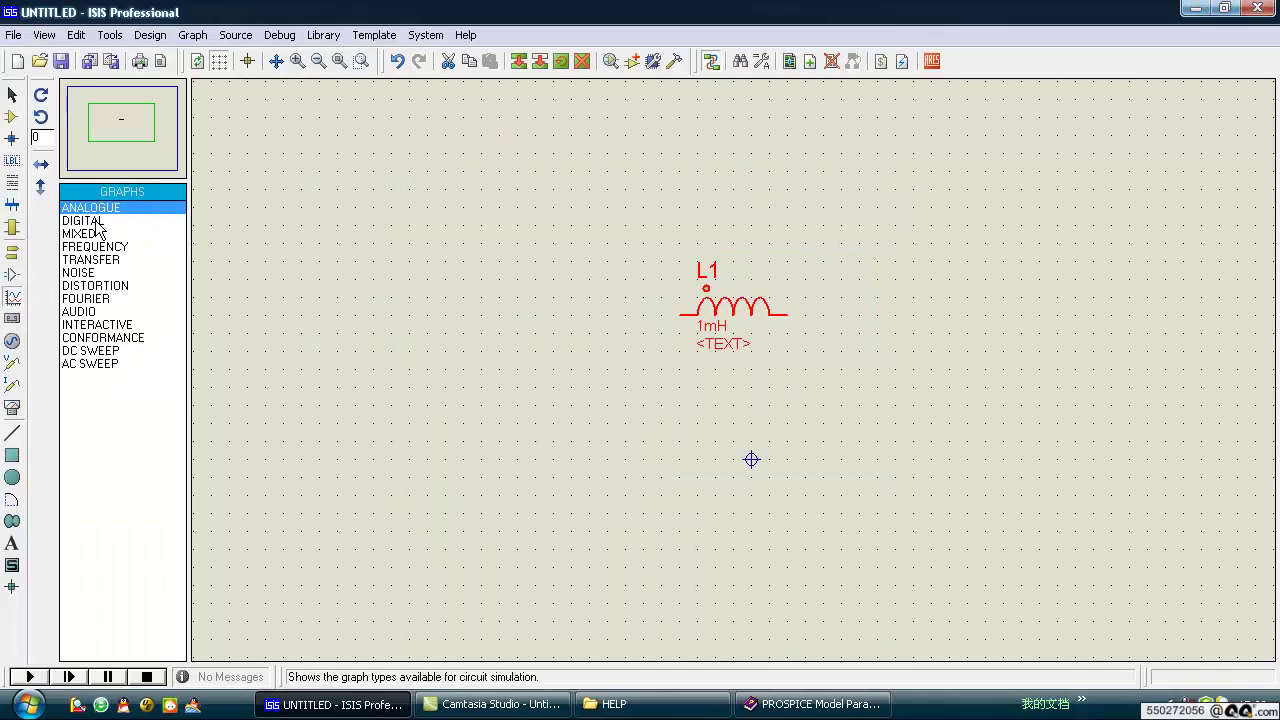
drag(371, 314, 575, 496)
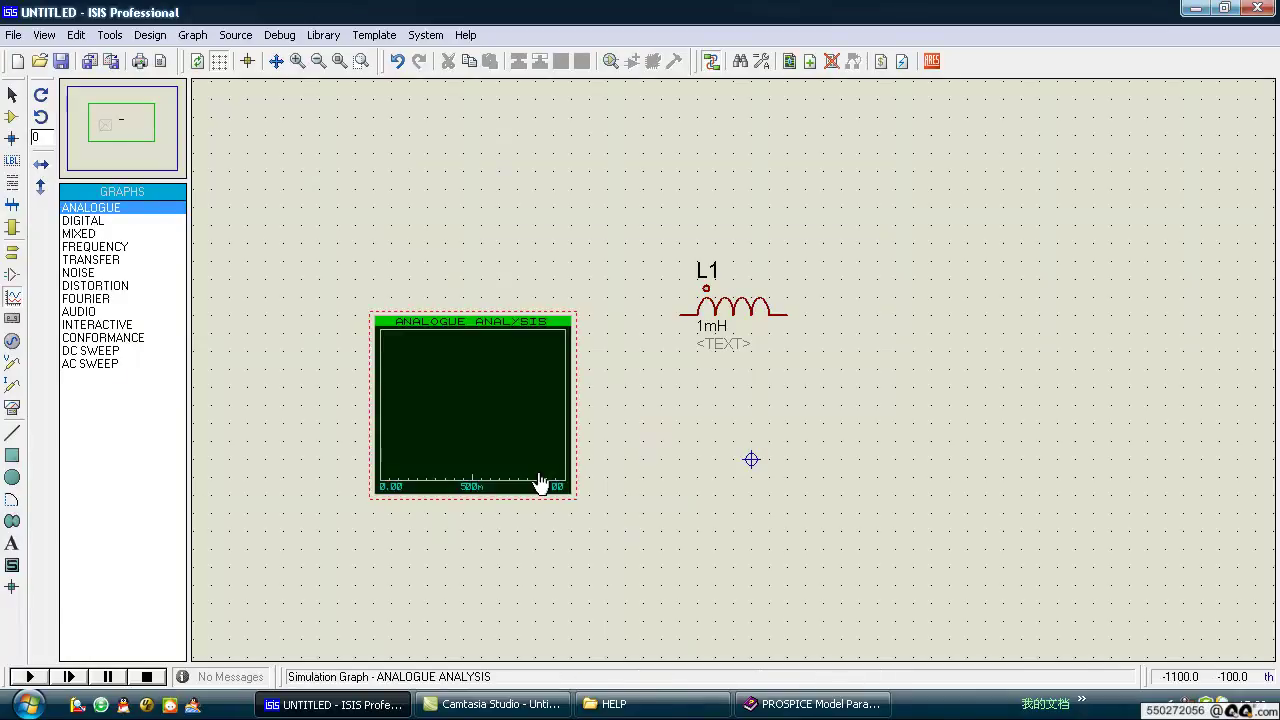
click(486, 443)
click(474, 383)
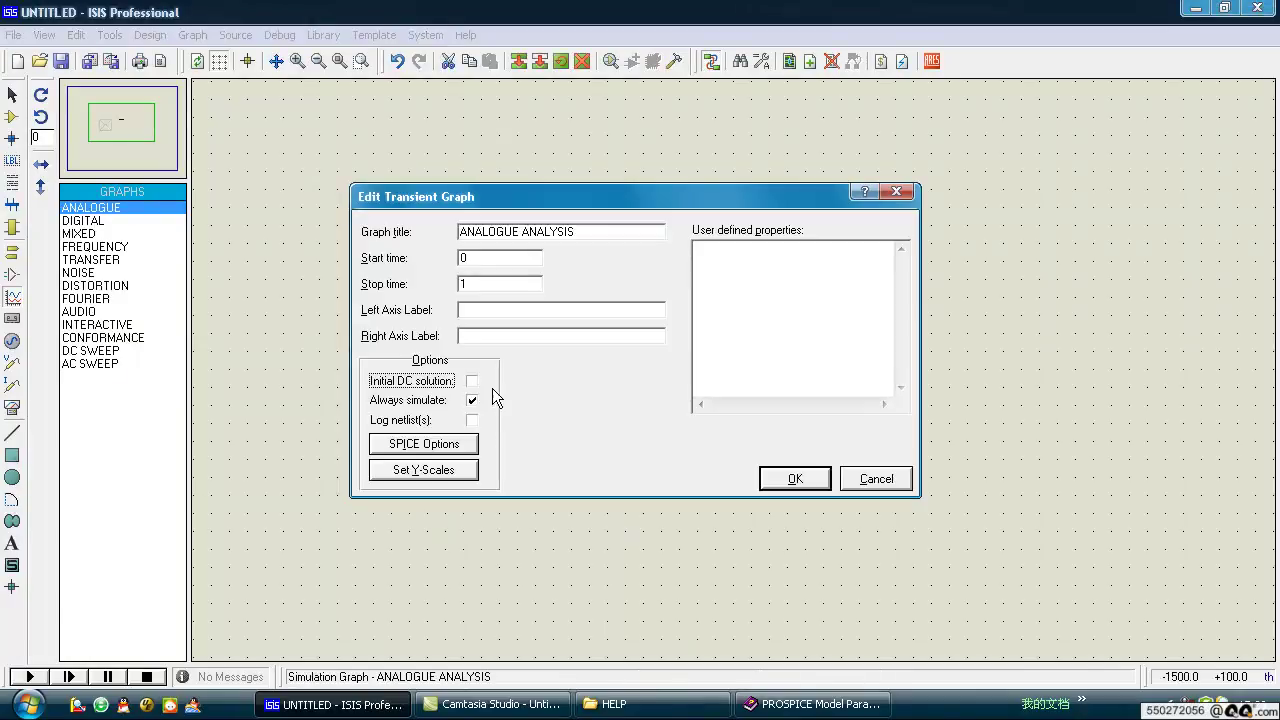
click(786, 480)
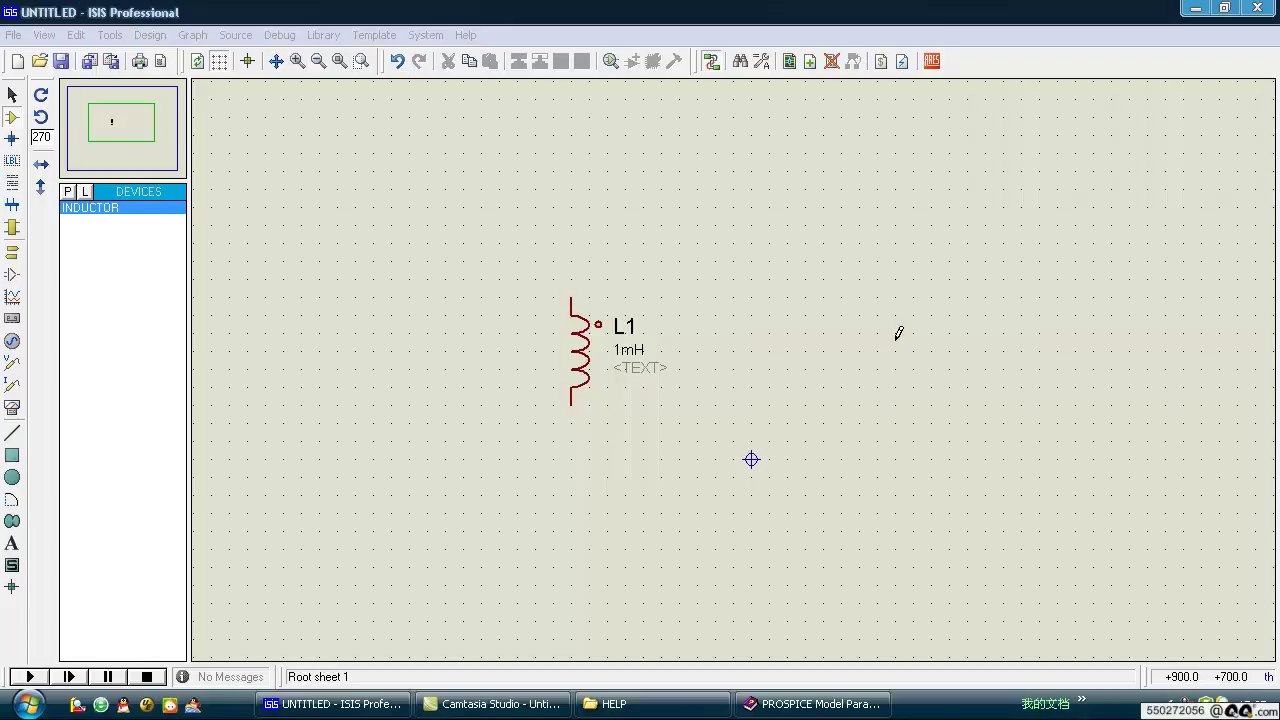
Place a second vertical INDUCTOR primitive to the right of L1.
click(852, 289)
click(852, 289)
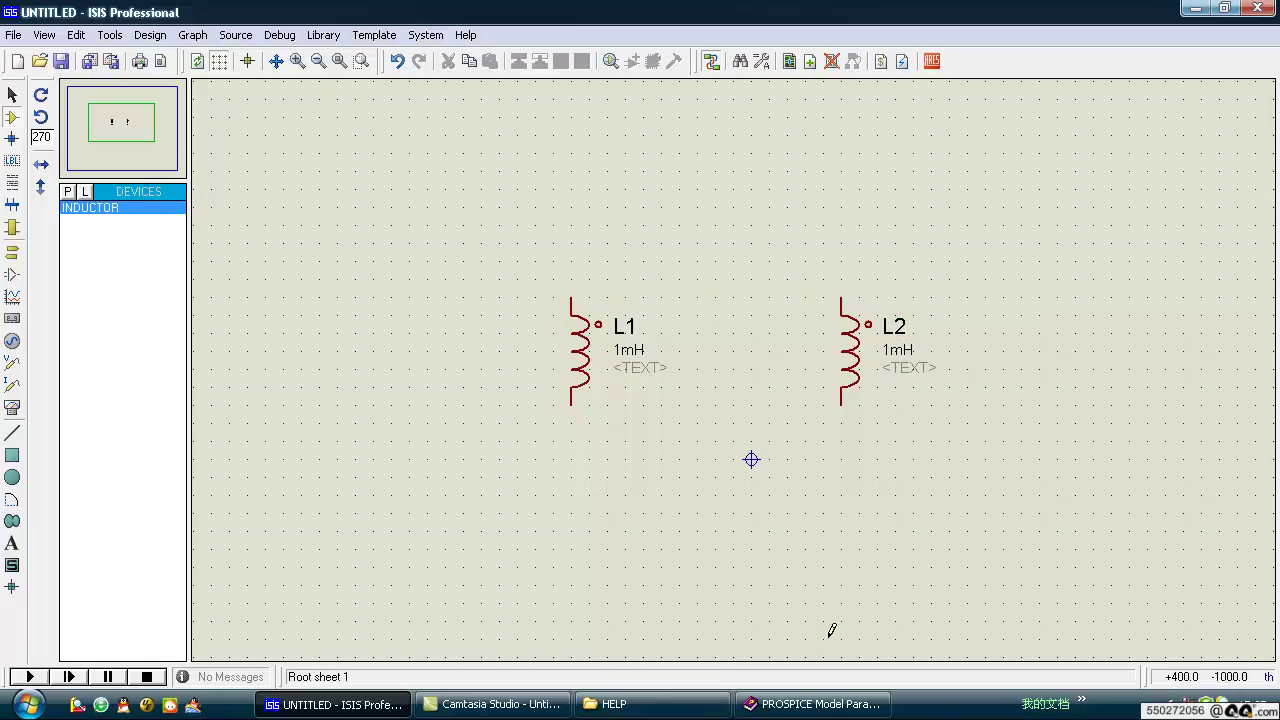
Switch to the PROSPICE help and review the mutual-inductor naming rule and the L1:A, MUTUAL_B=0.5 example in the Inductor Model topic.
click(812, 704)
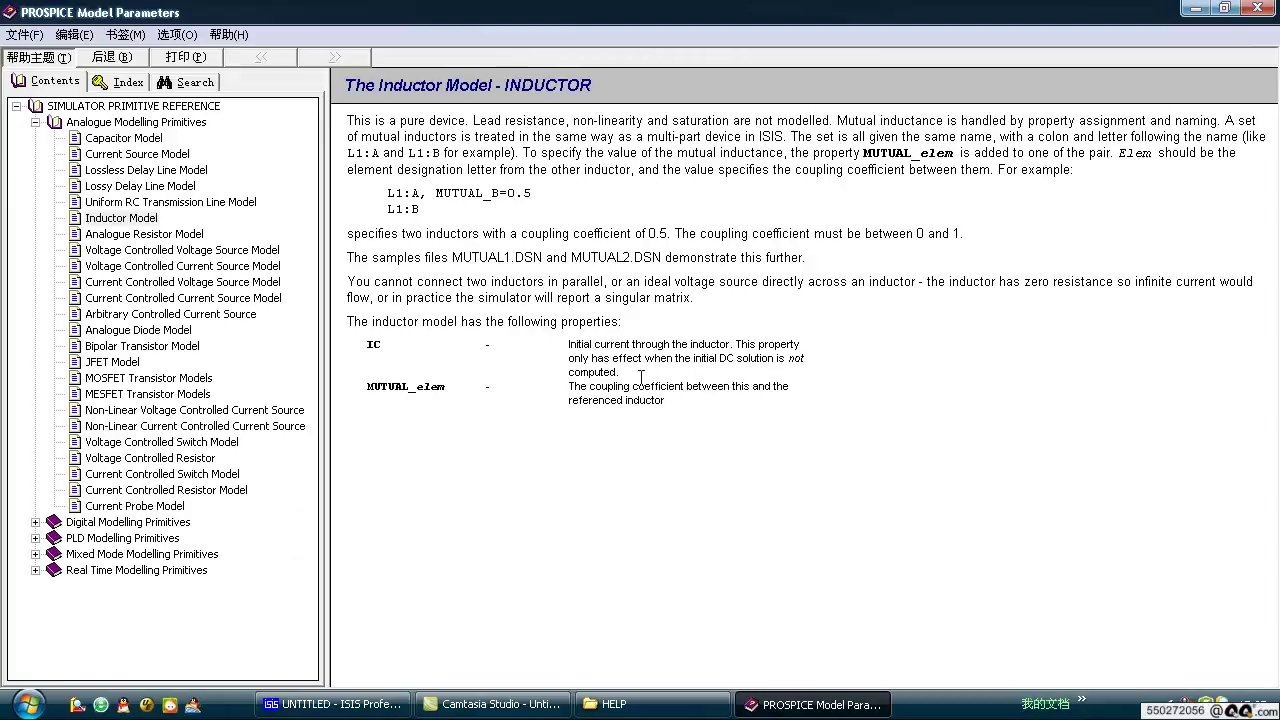
drag(848, 153, 510, 138)
drag(533, 195, 468, 233)
click(412, 170)
Switch back to the ISIS schematic and rename inductor L1 as L1:A.
click(381, 704)
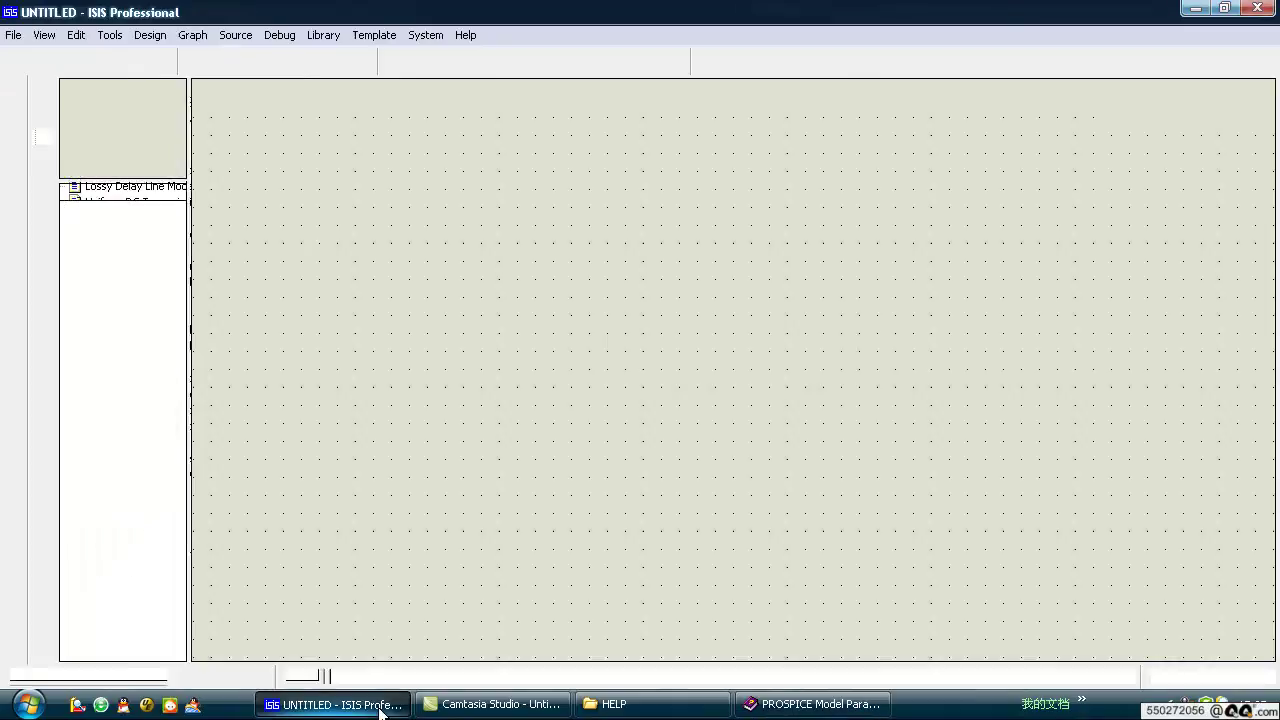
double_click(592, 345)
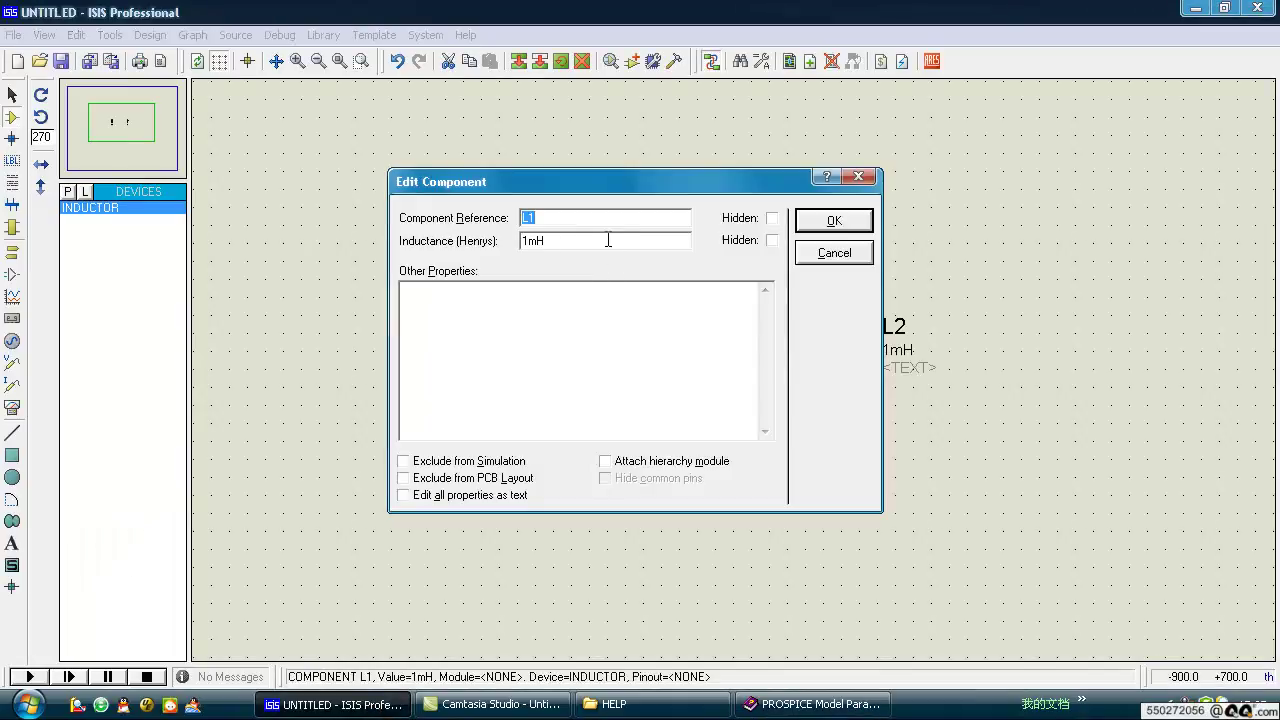
click(604, 222)
text(:A)
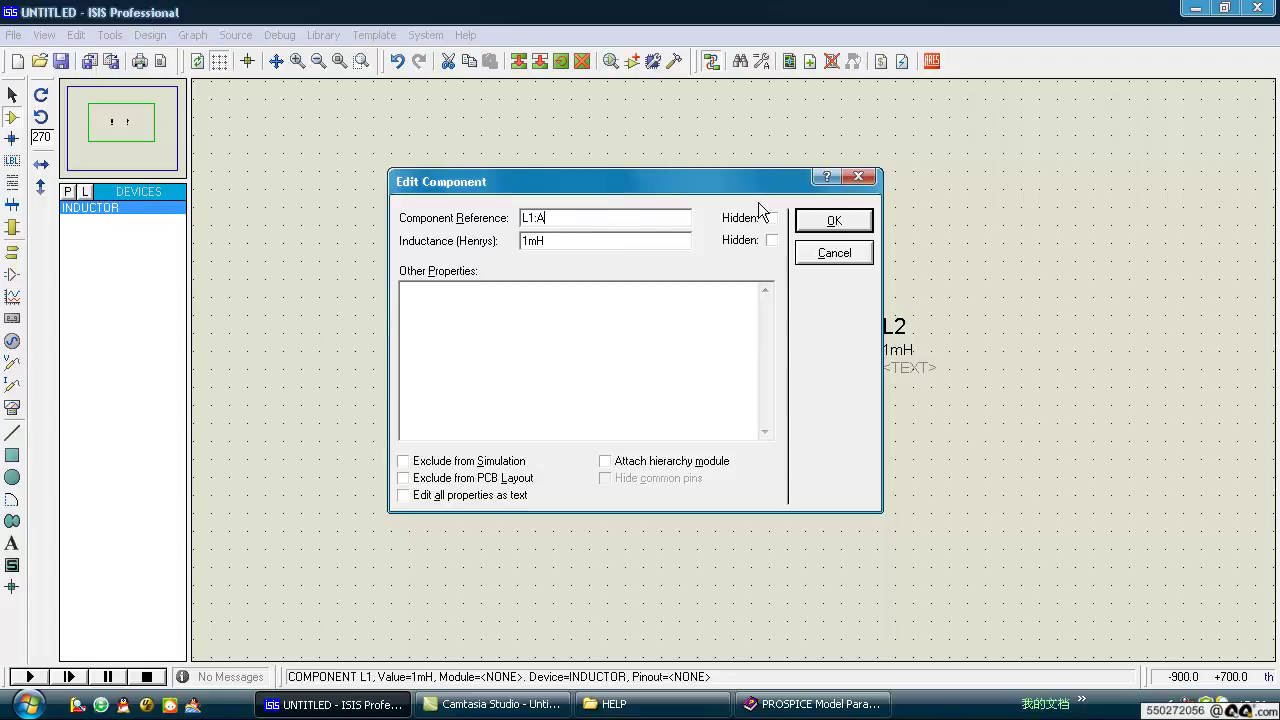
click(830, 222)
Change the second inductor's component reference to L2:A.
click(847, 355)
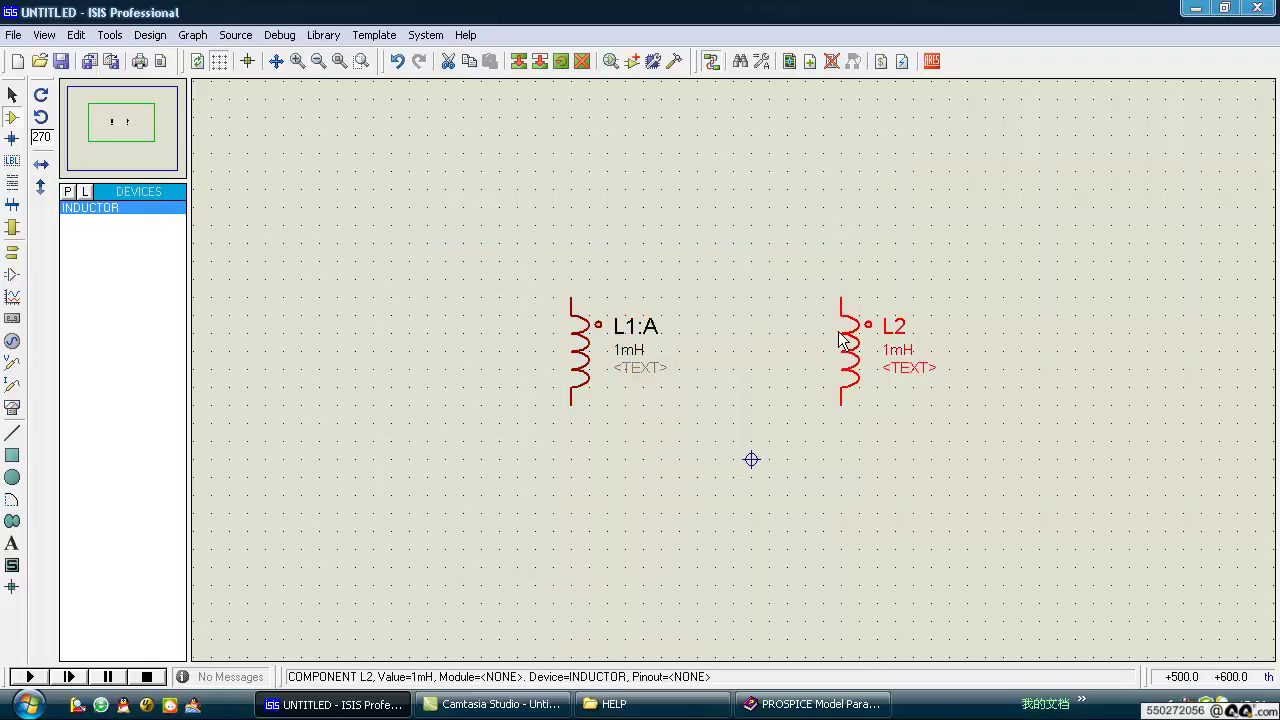
click(847, 355)
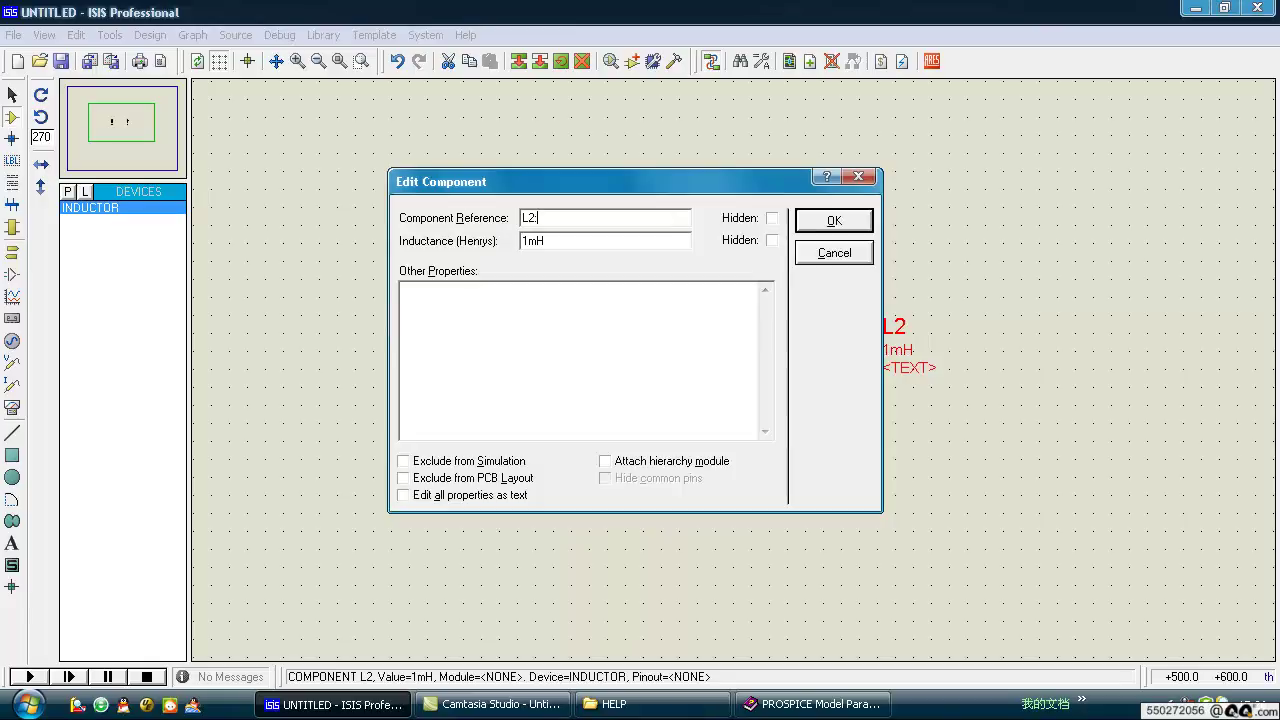
key(Return)
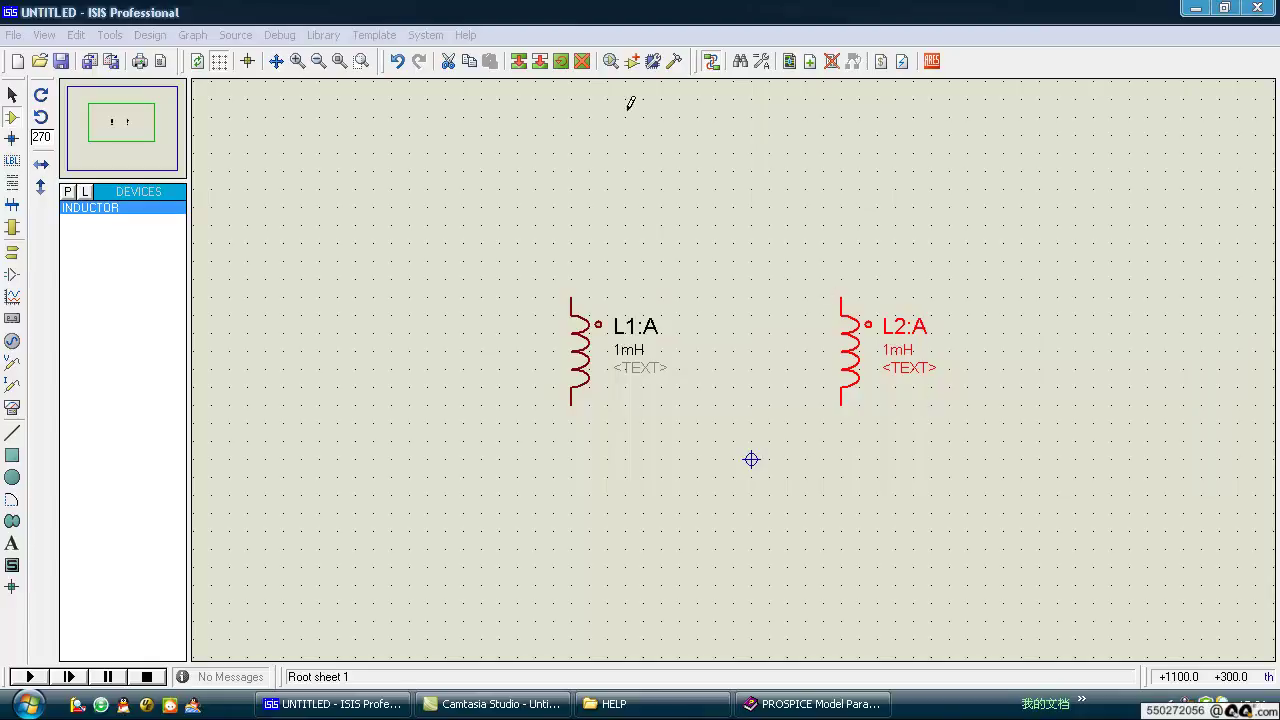
Discard the current design's changes and open the sample design Mutual1.DSN from the Graph Based Simulation folder.
click(478, 35)
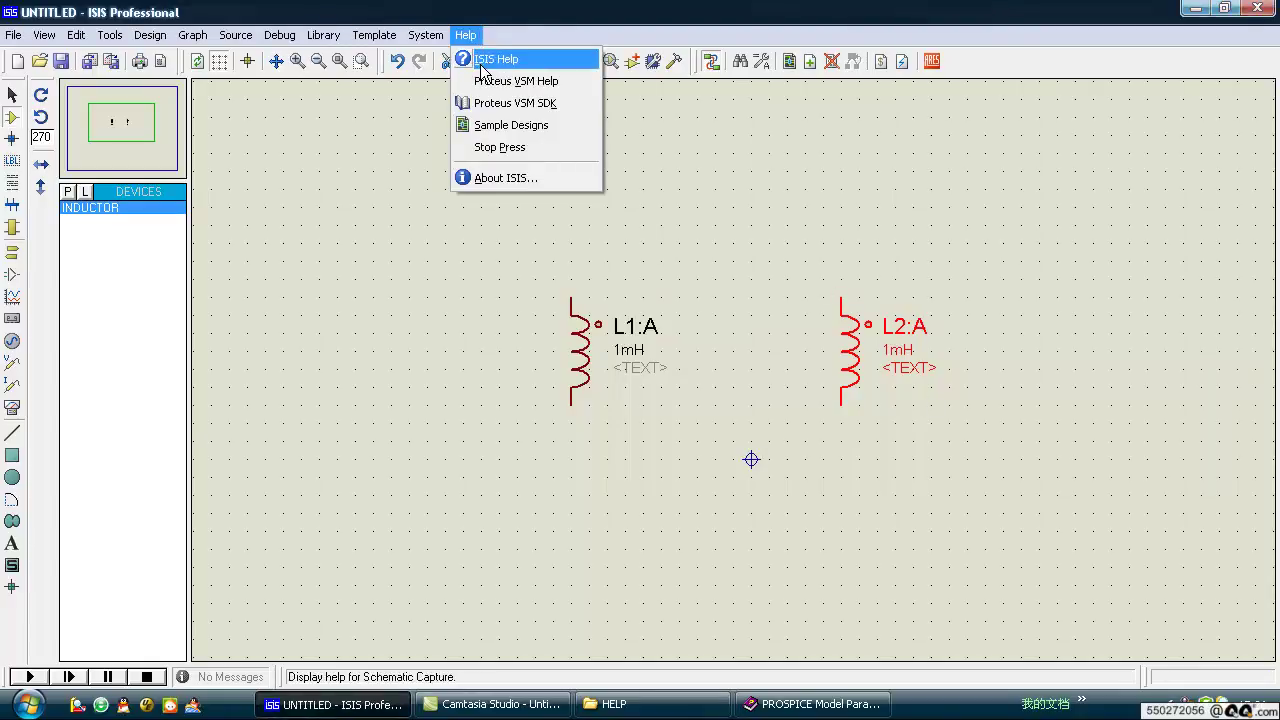
click(486, 126)
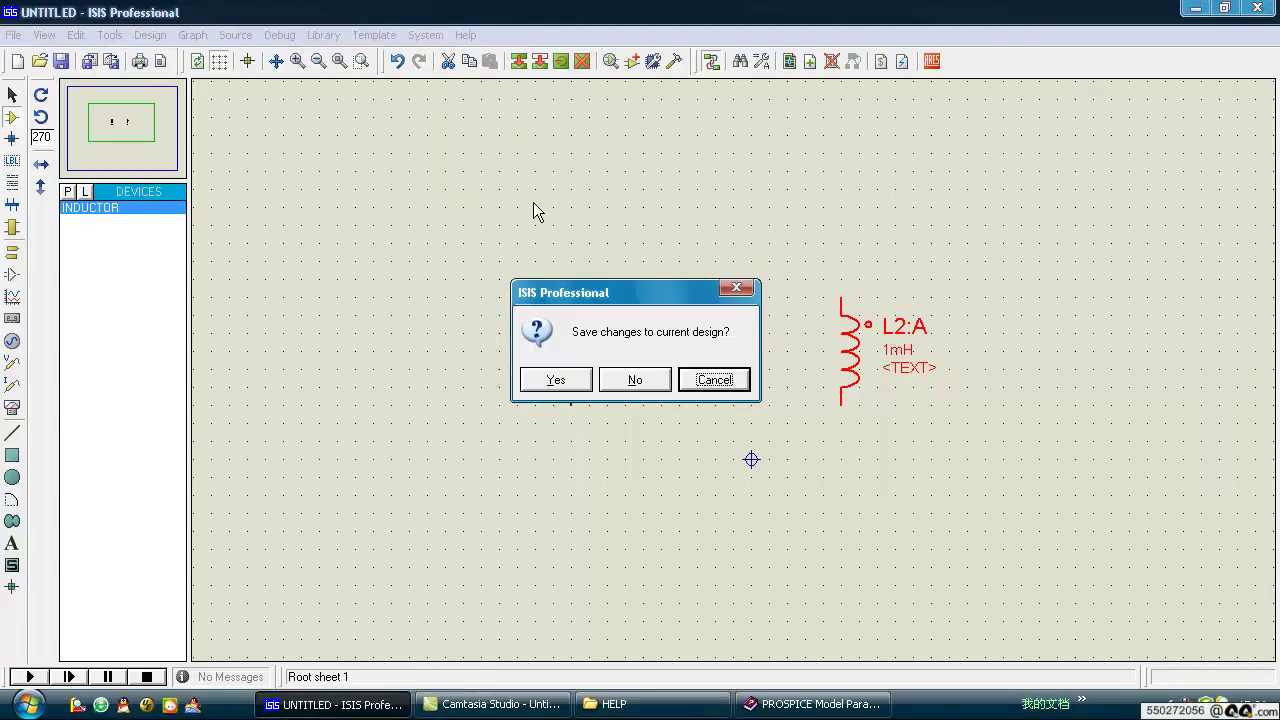
click(627, 382)
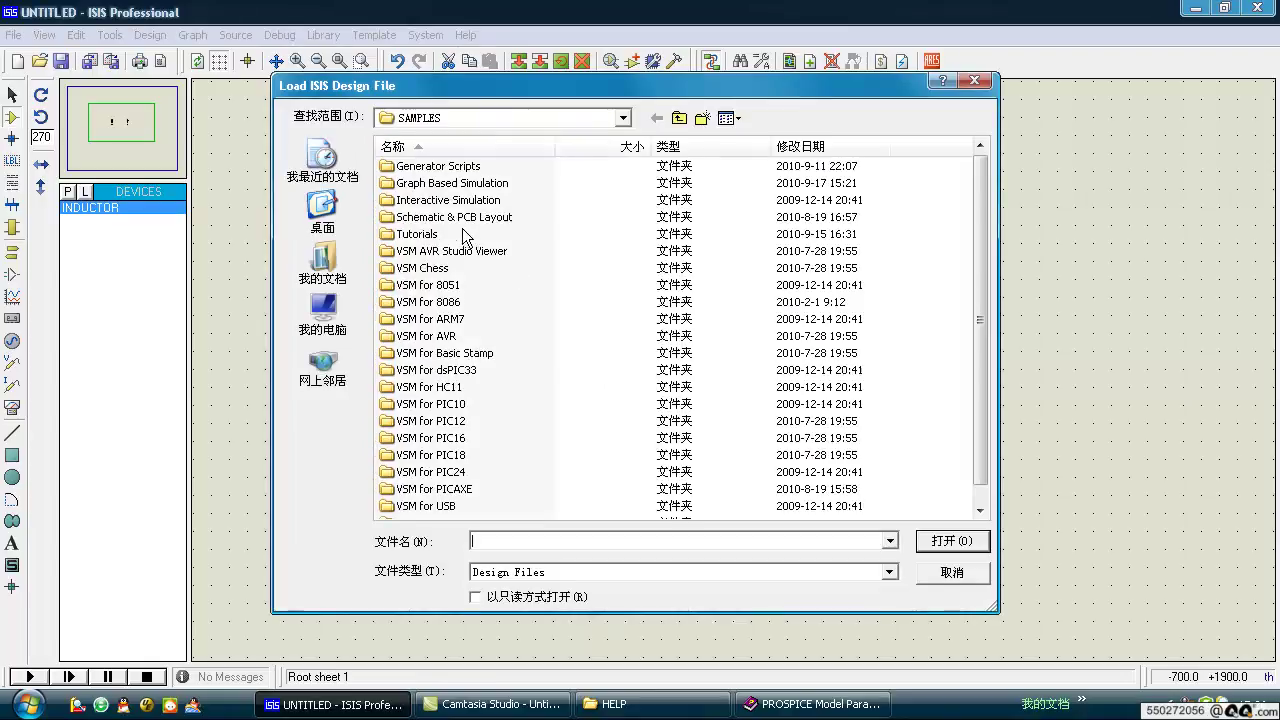
double_click(470, 184)
scroll(483, 367, down, 3)
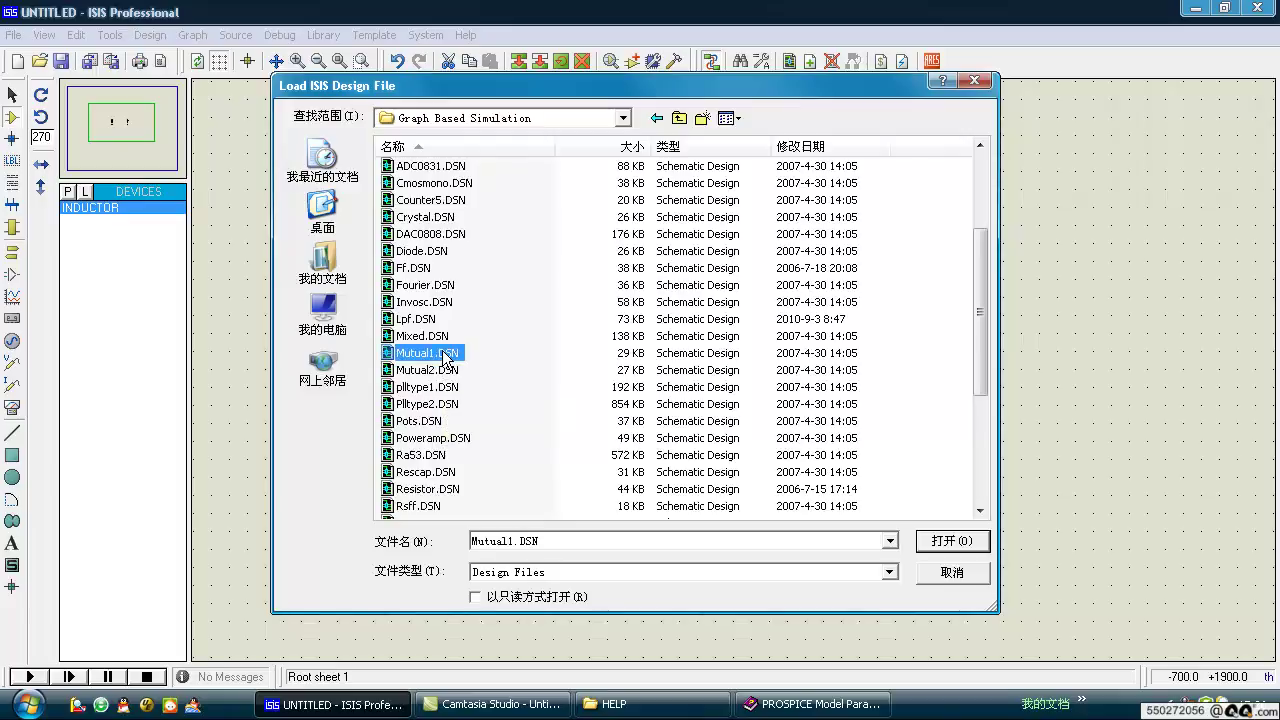
double_click(448, 353)
Check the component settings of inductor L1:A in the Mutual1 circuit and cancel without changes.
scroll(790, 367, up, 3)
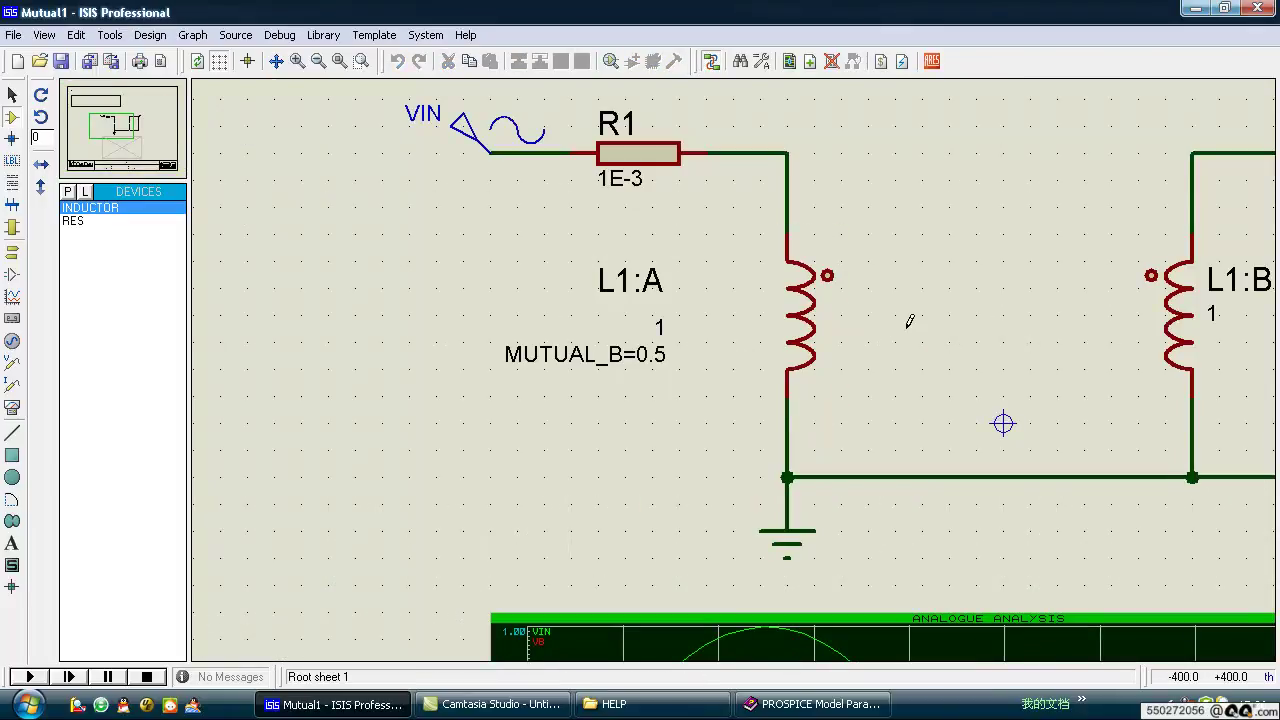
drag(906, 329, 645, 333)
right_click(660, 331)
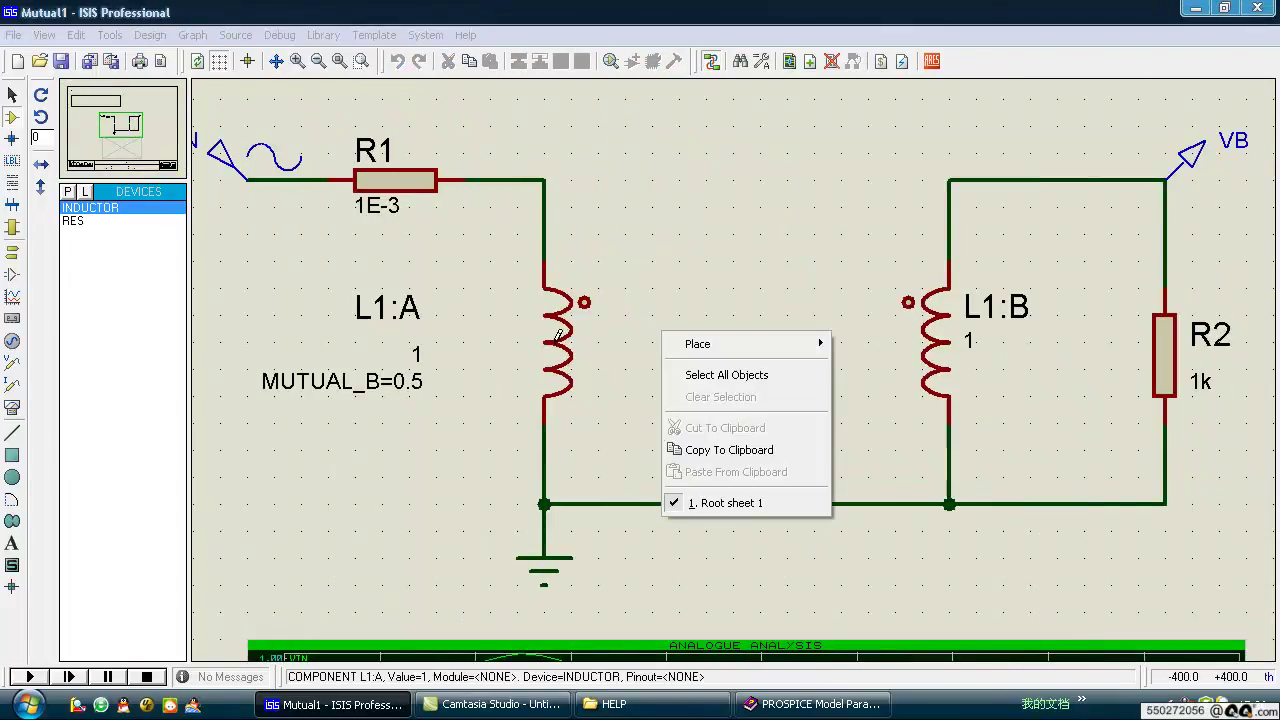
click(674, 297)
key(Escape)
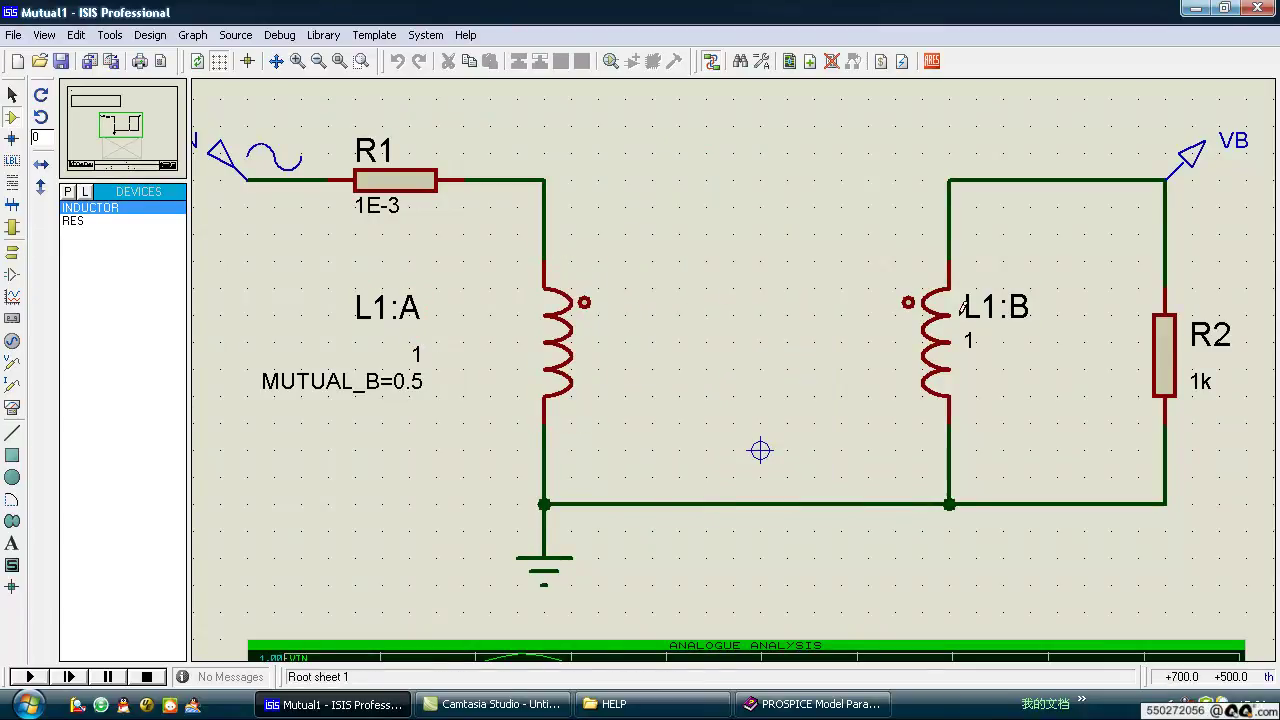
click(578, 340)
click(578, 340)
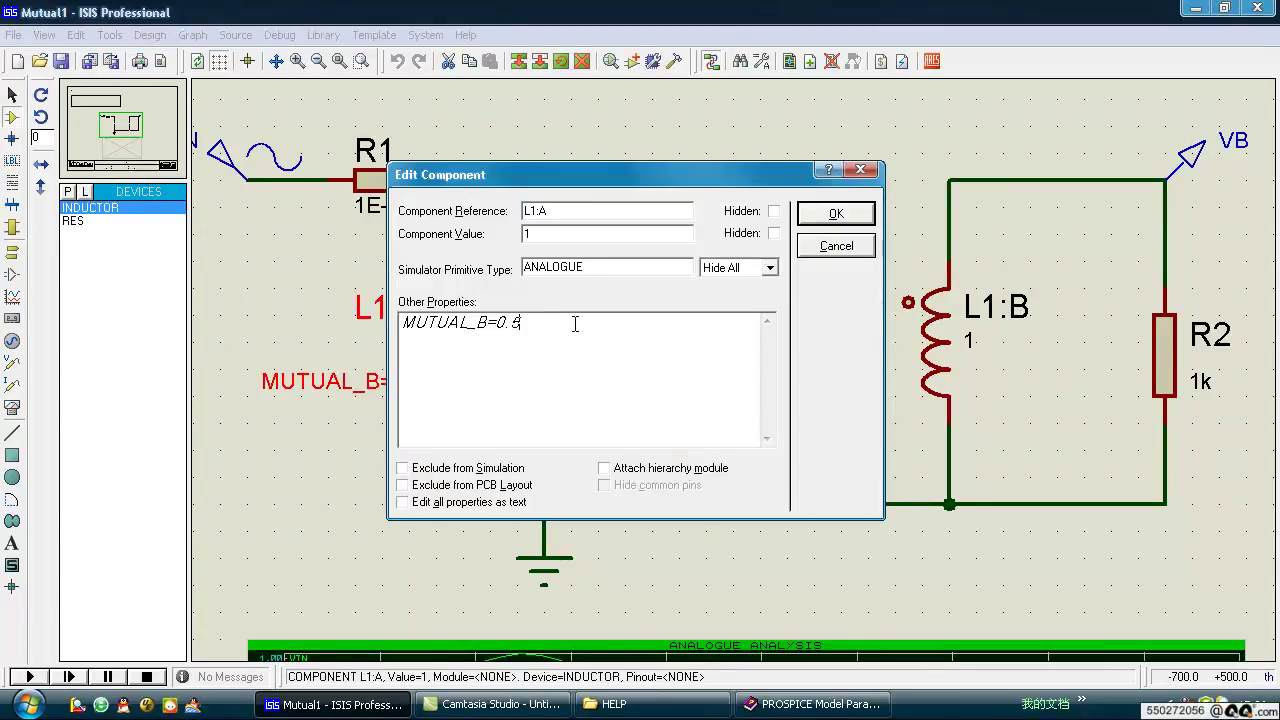
click(836, 245)
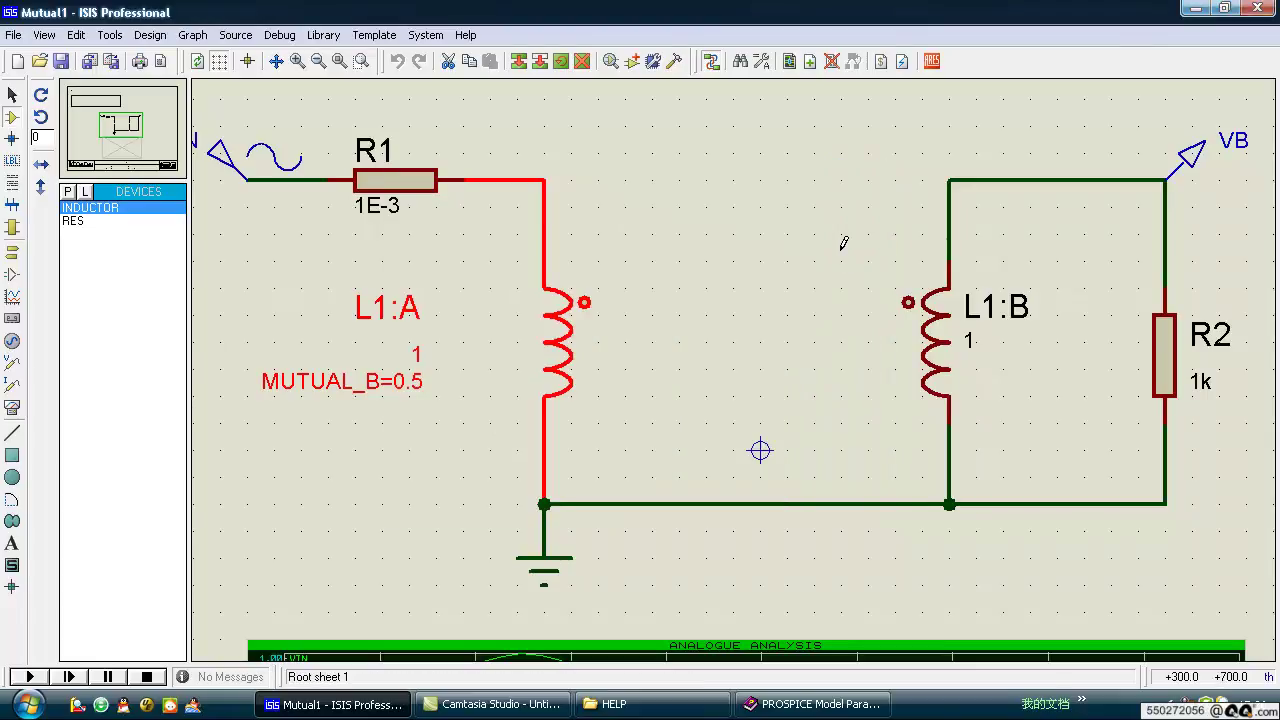
Reopen L1:A's component settings and examine how the mutual coupling to element B is written in Other Properties.
click(843, 243)
click(577, 326)
click(577, 326)
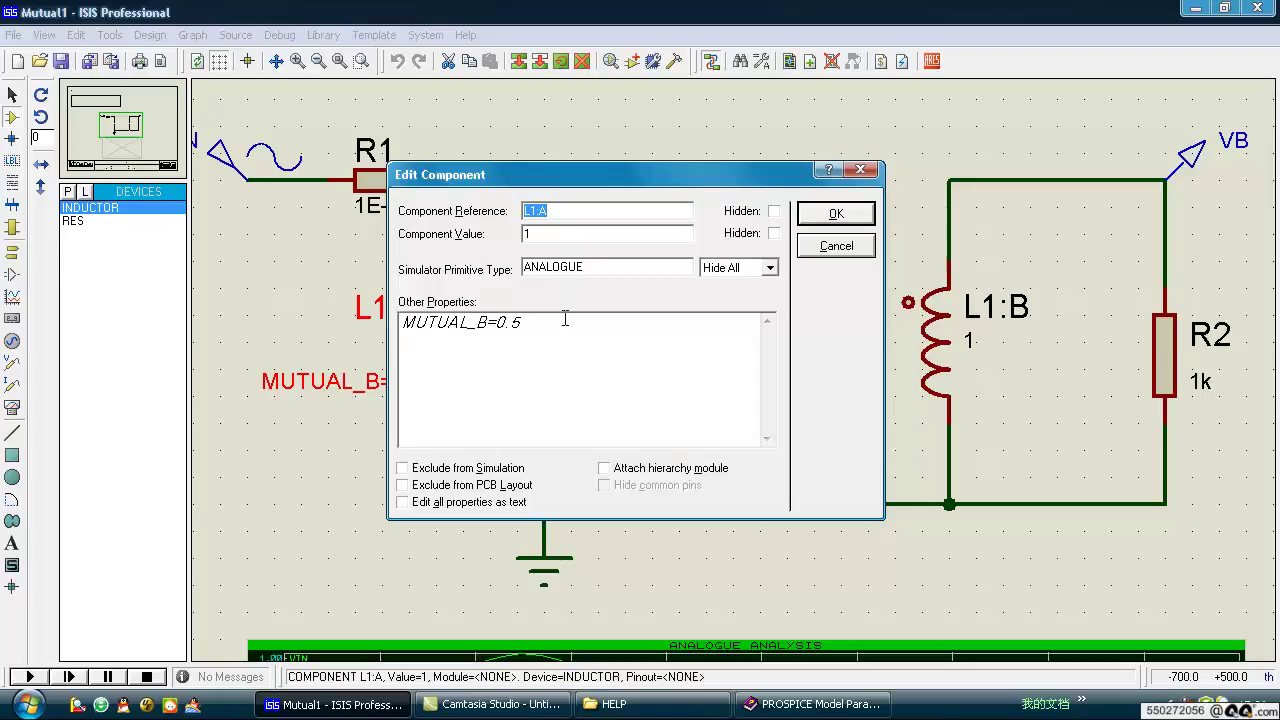
drag(565, 318, 466, 321)
click(535, 318)
click(820, 245)
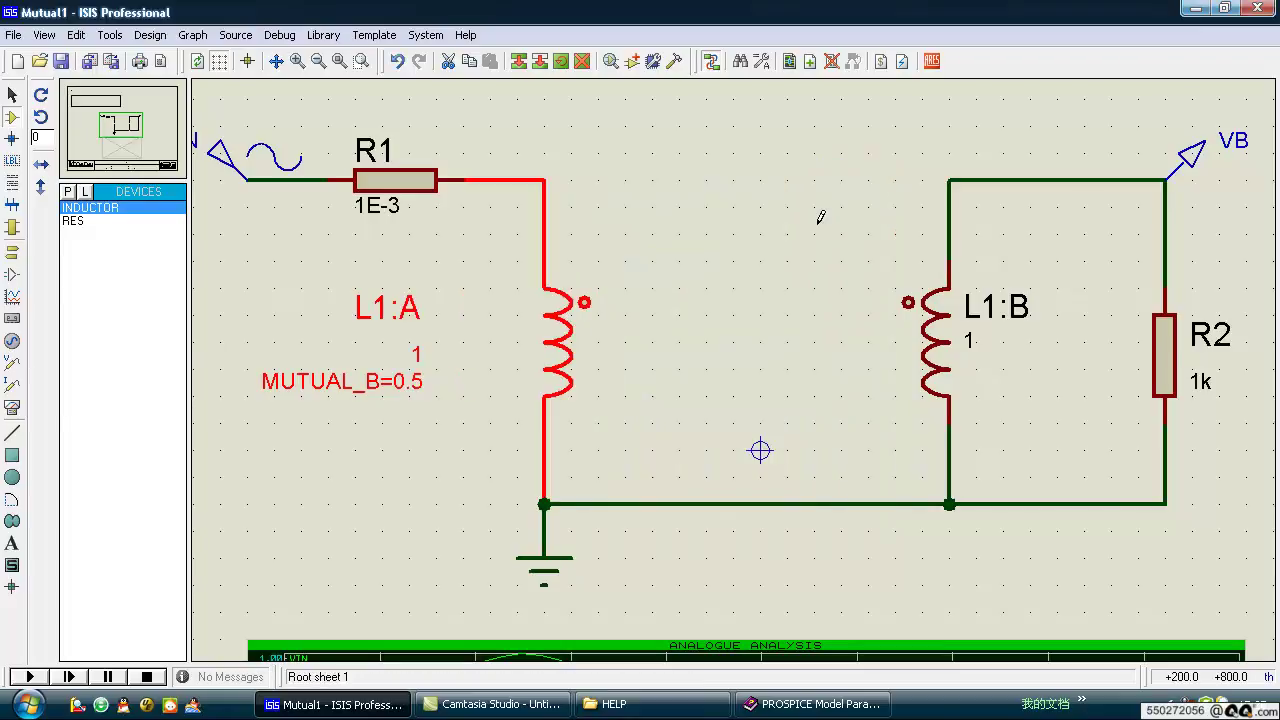
Check the component settings of inductor L1:B for mutual coupling properties and cancel without changes.
click(912, 316)
click(907, 322)
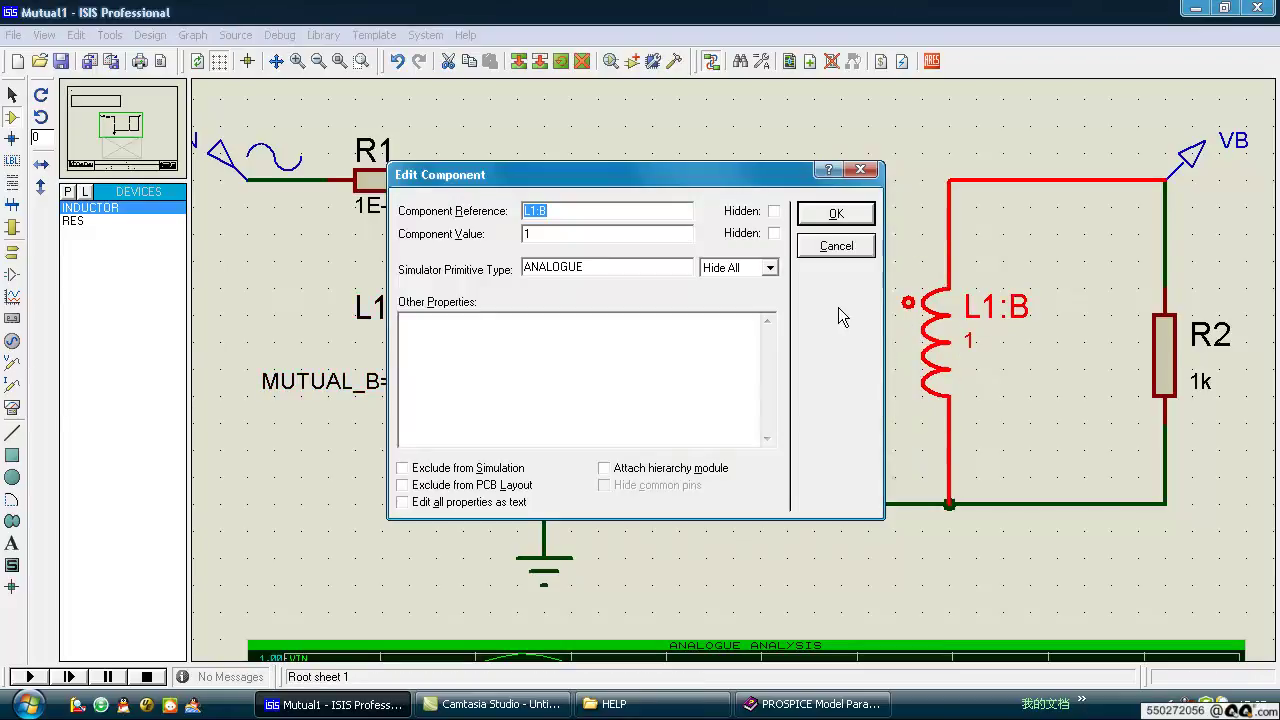
click(836, 246)
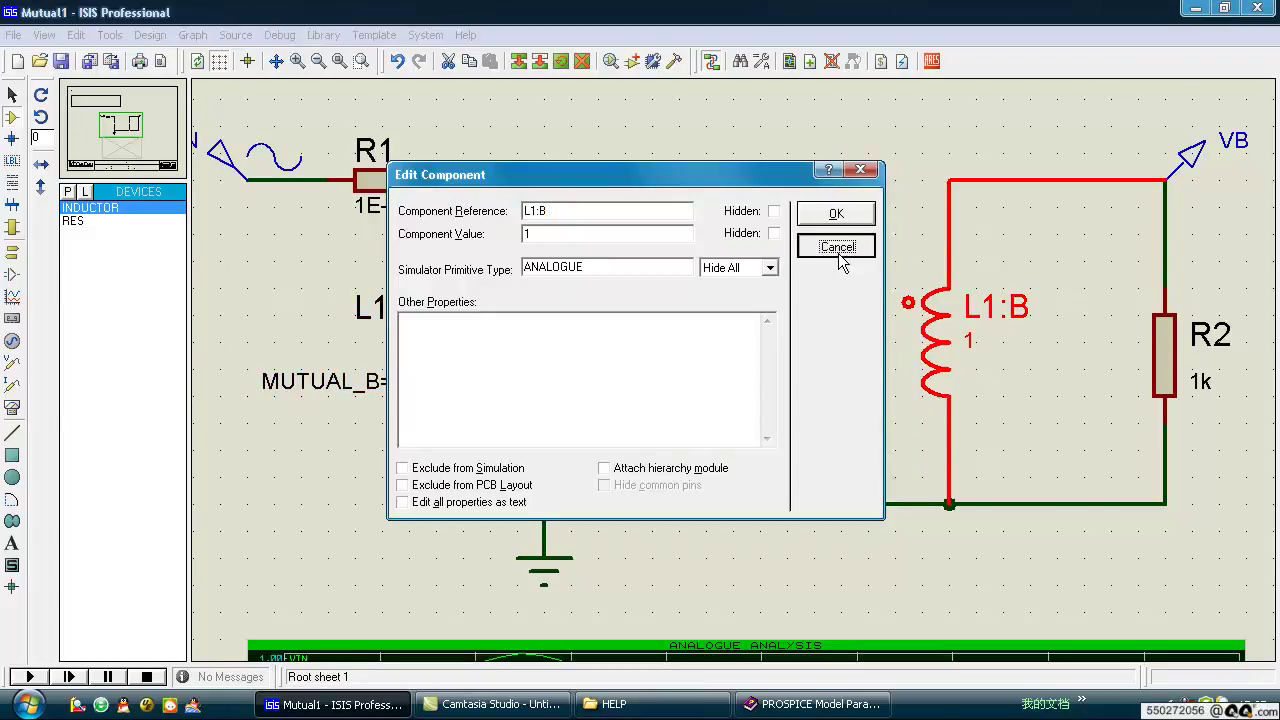
click(790, 260)
Open the sample design Mutual2.DSN with the three cross-coupled inductors.
key(F5)
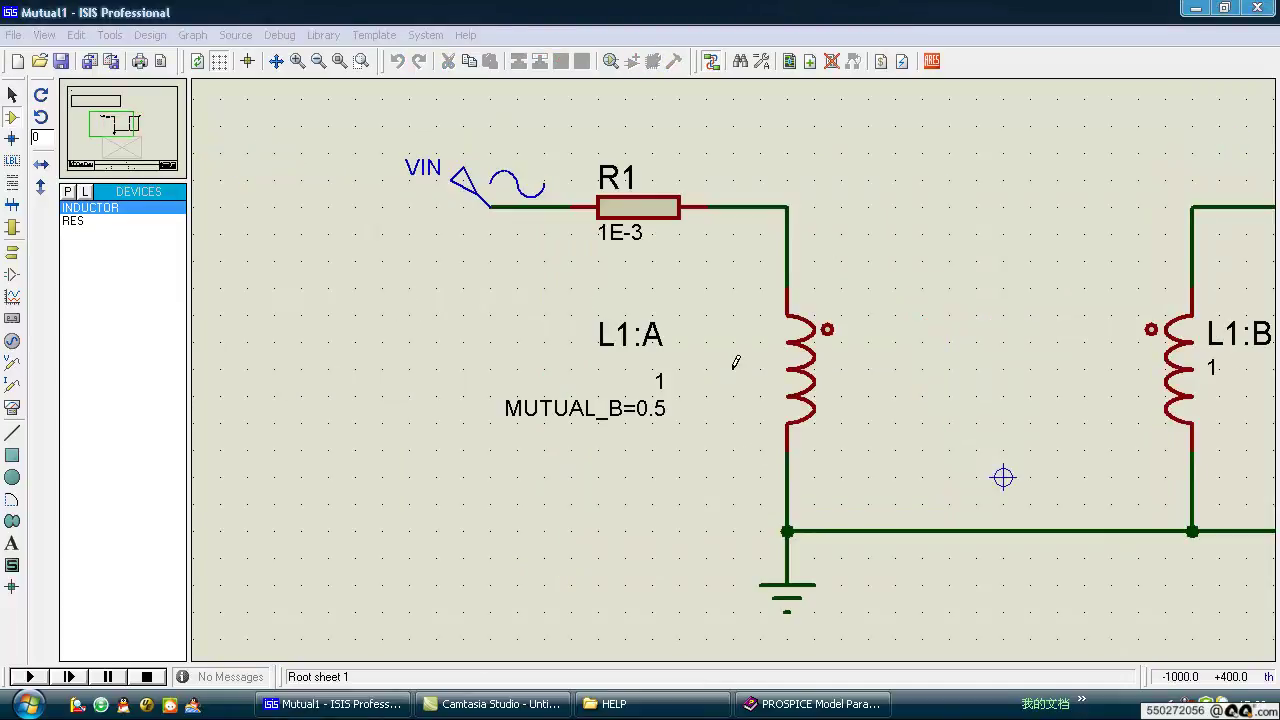
click(40, 61)
click(432, 437)
scroll(432, 437, down, 2)
click(432, 421)
double_click(432, 421)
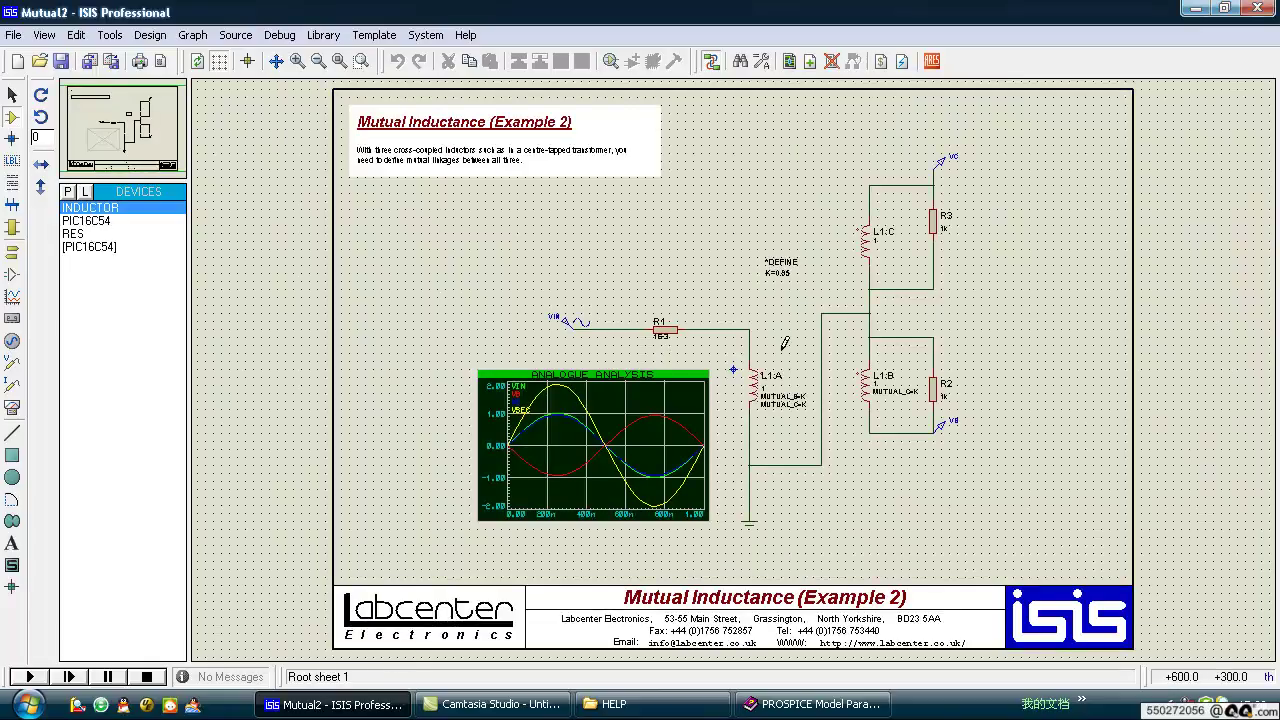
Examine the MUTUAL_B and MUTUAL_C properties in inductor L1:A's component settings in the Mutual2 circuit.
scroll(861, 280, up, 2)
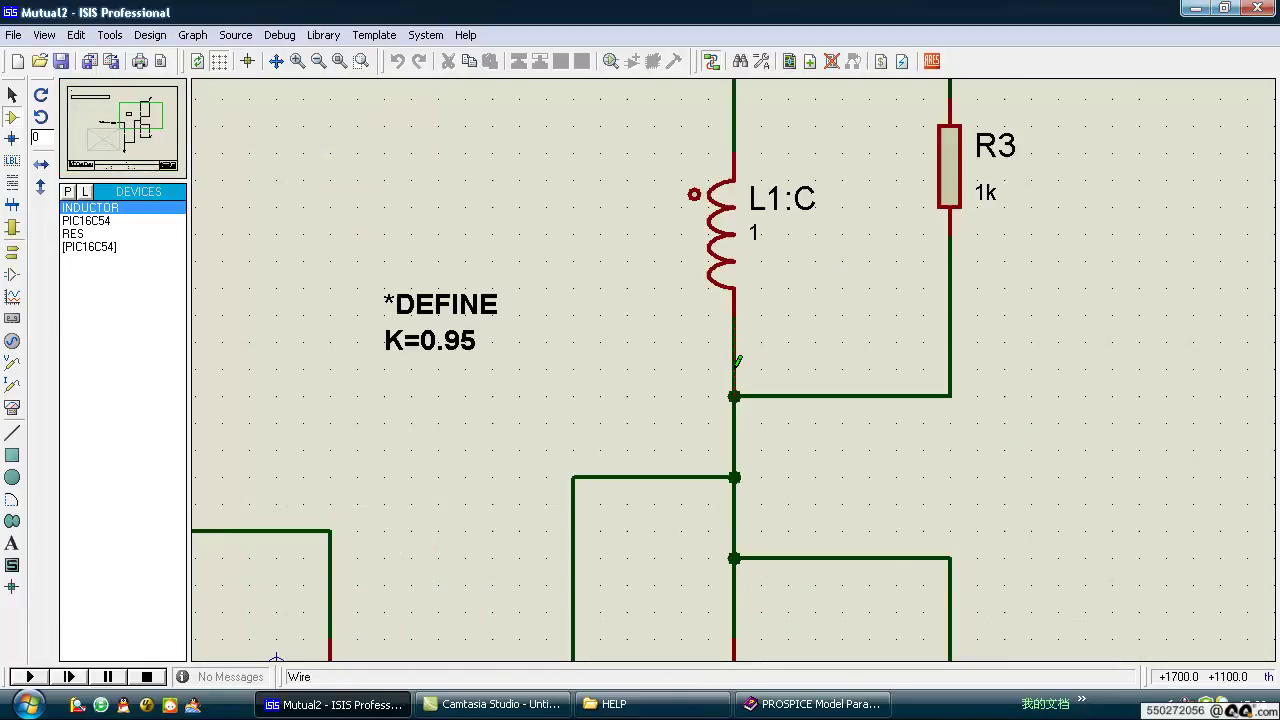
drag(580, 466, 729, 303)
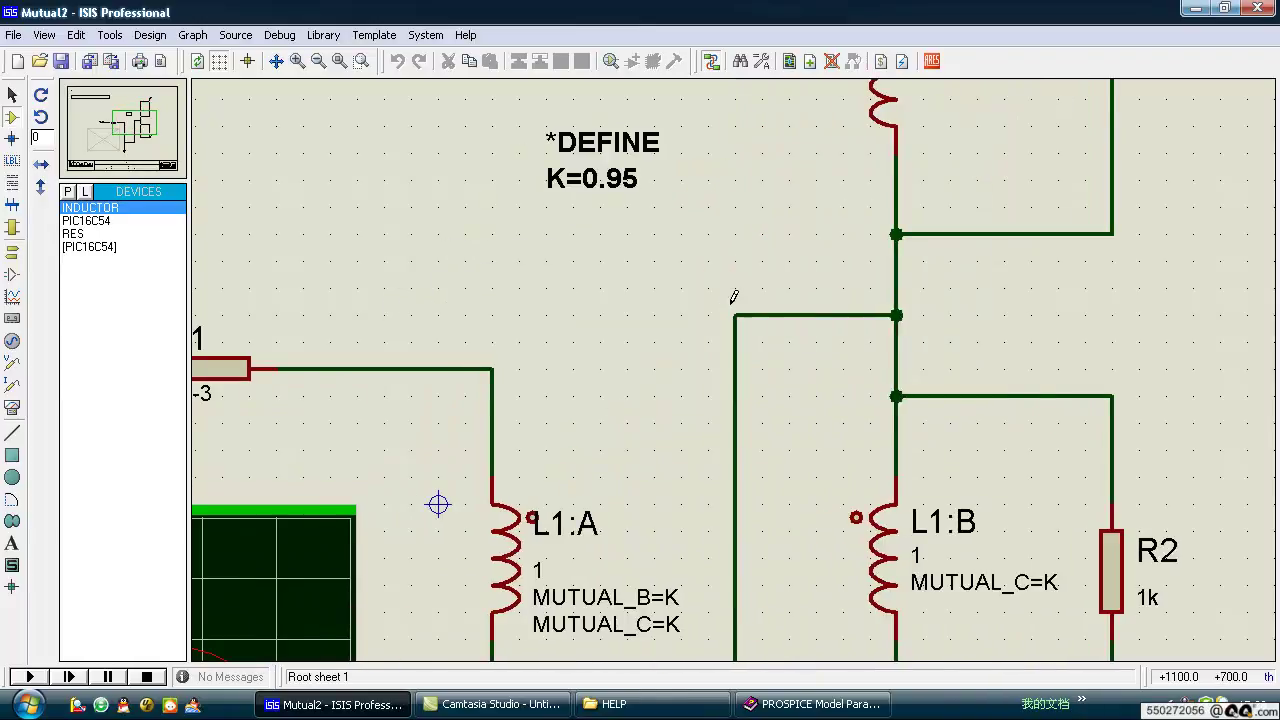
click(571, 451)
scroll(600, 452, down, 2)
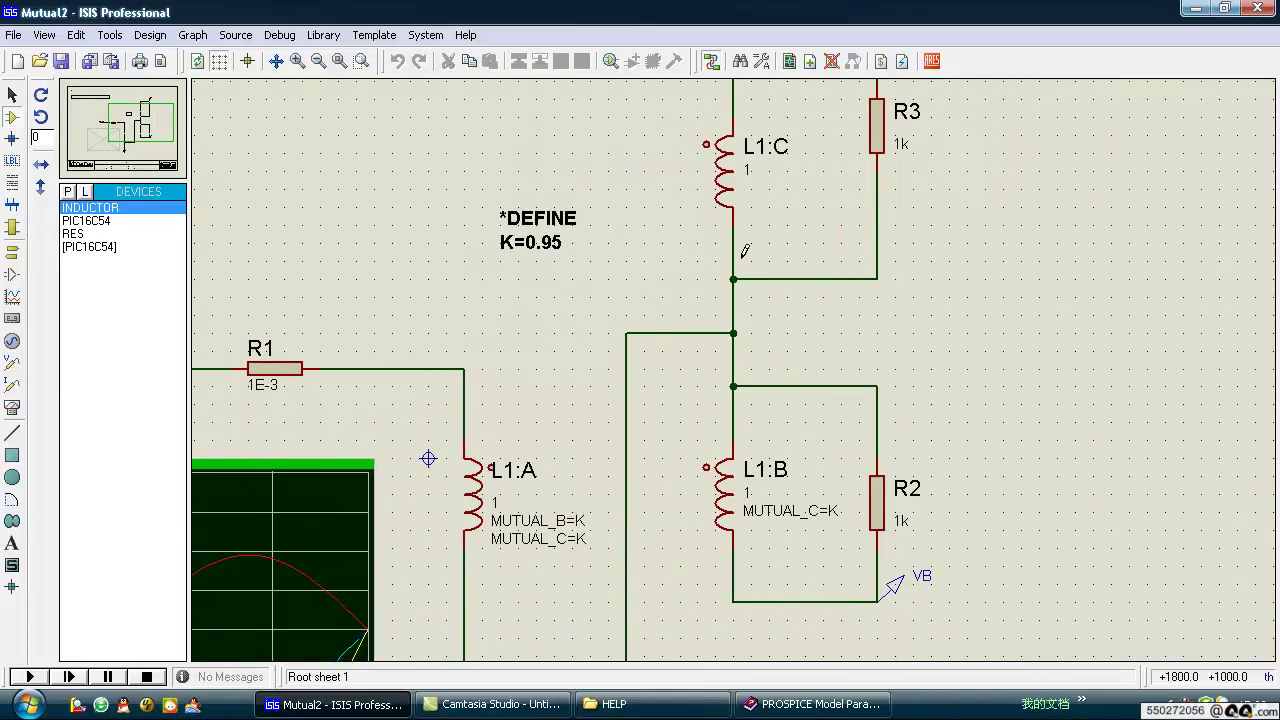
click(487, 505)
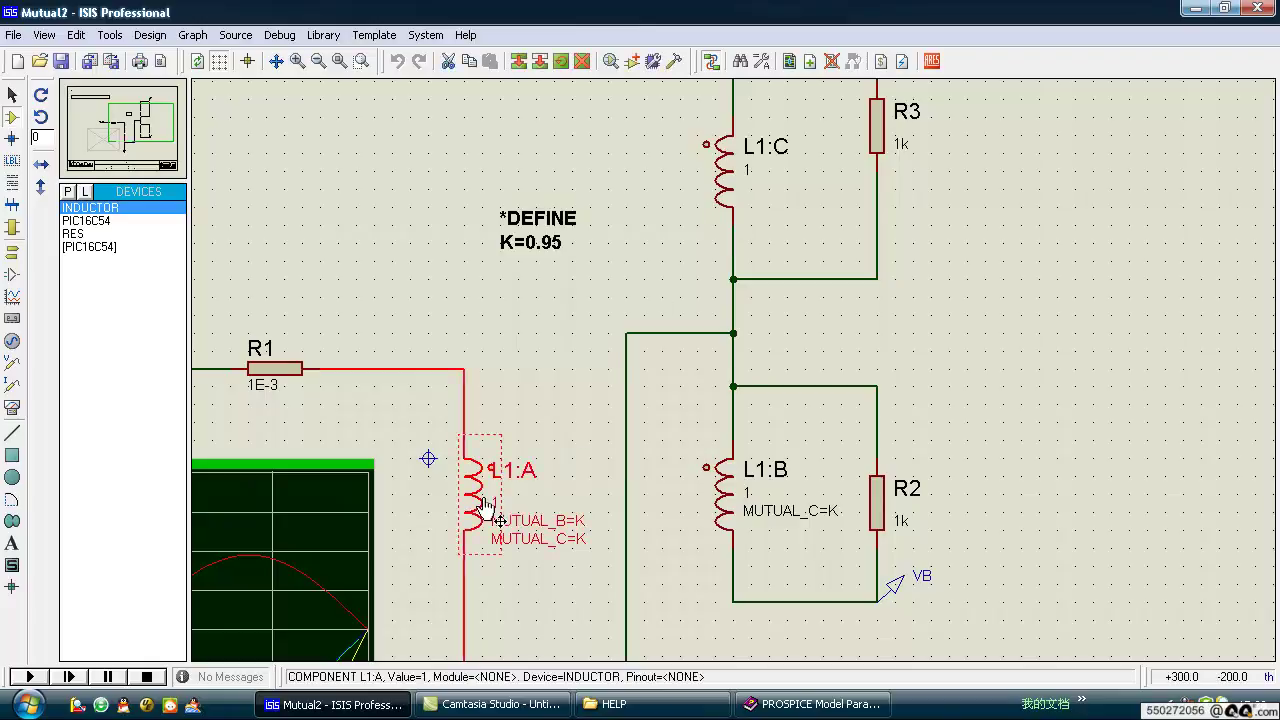
click(487, 505)
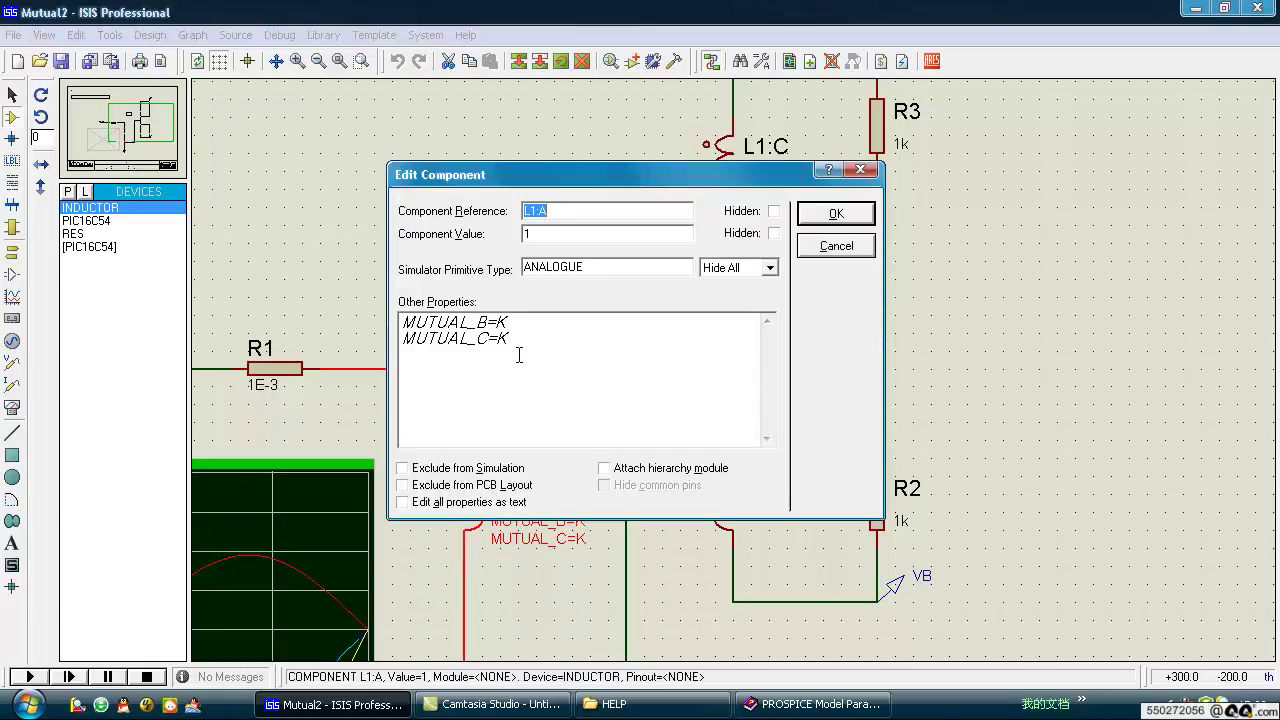
drag(517, 334, 487, 322)
click(595, 358)
click(822, 216)
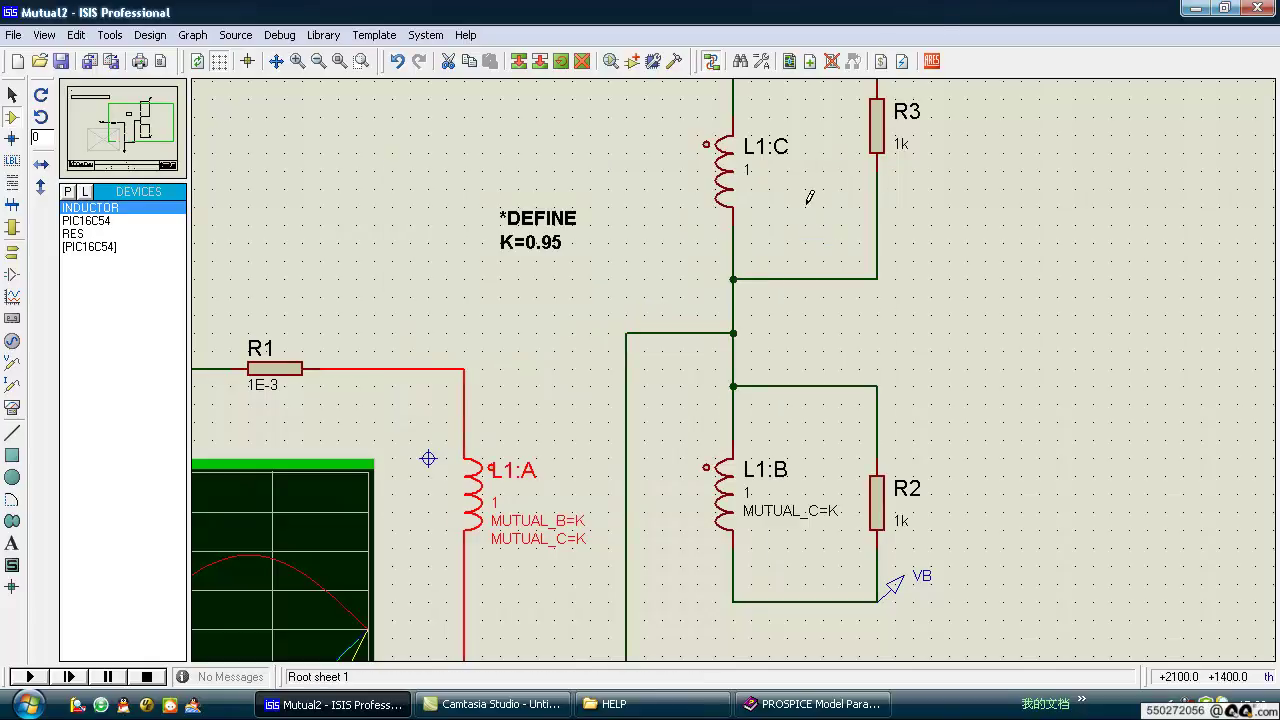
Check inductor L1:C's component settings for coupling properties and return to the whole-sheet view.
click(744, 182)
click(744, 182)
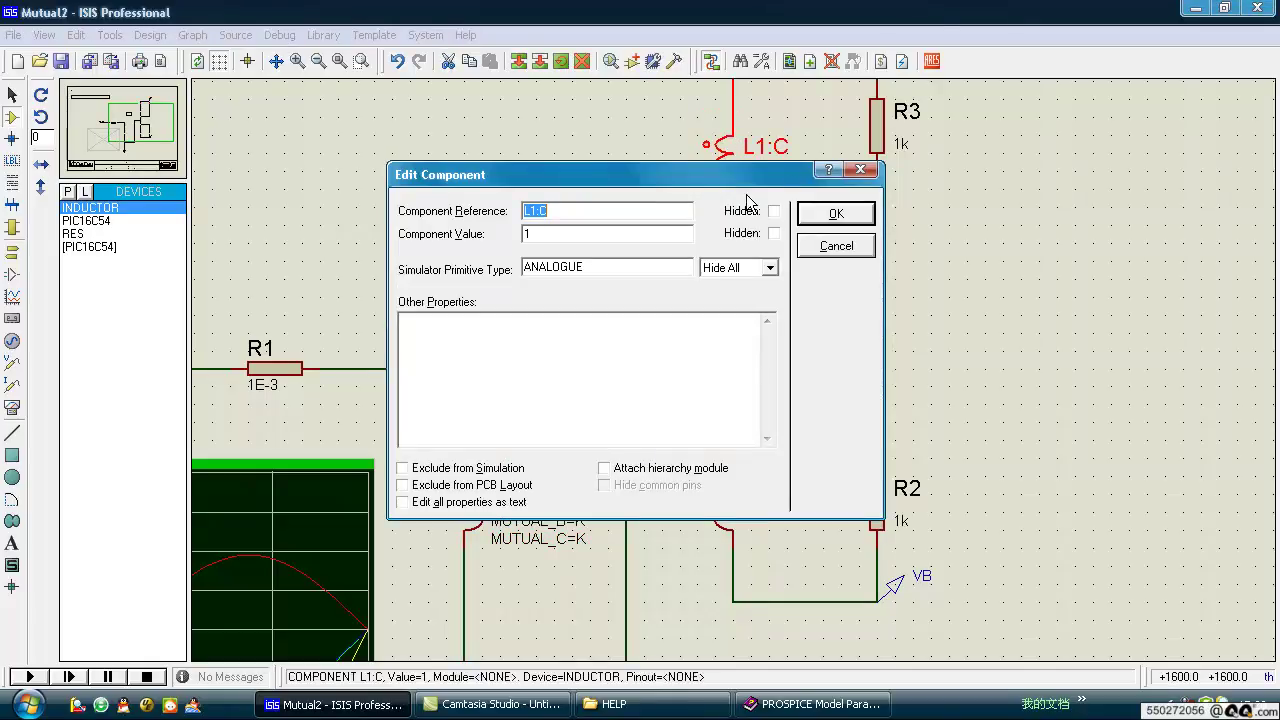
click(838, 212)
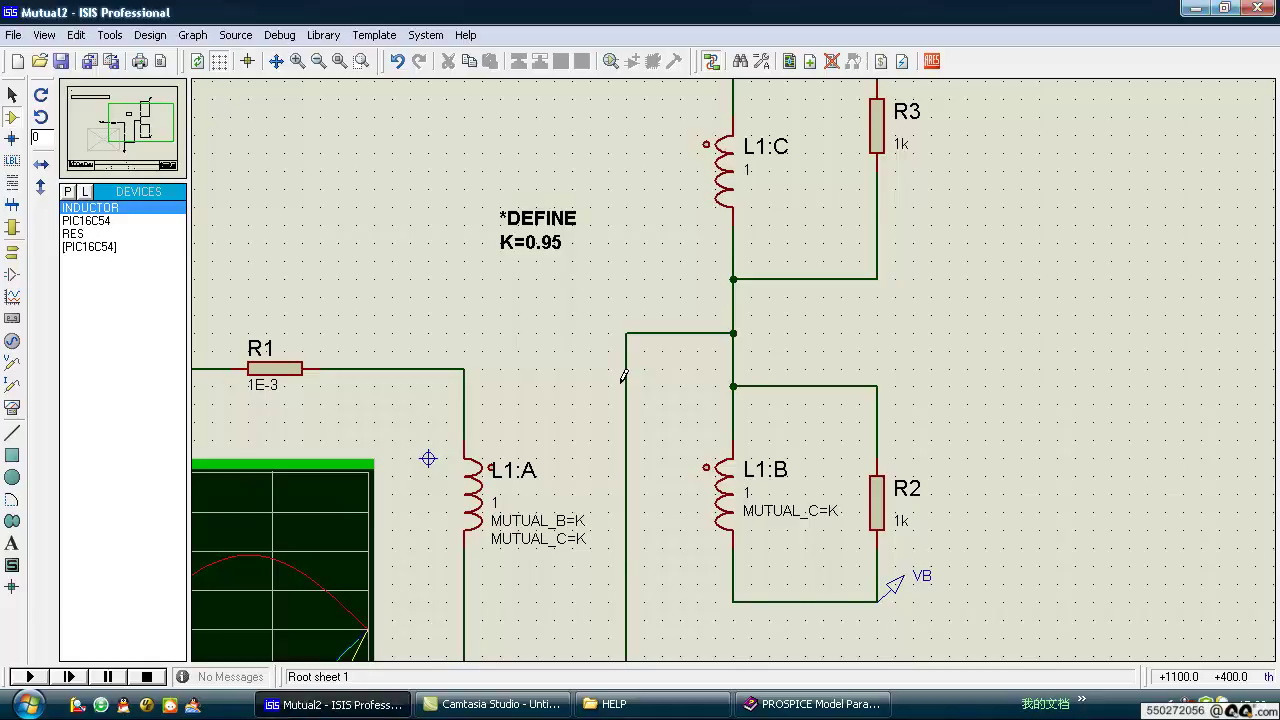
key(F8)
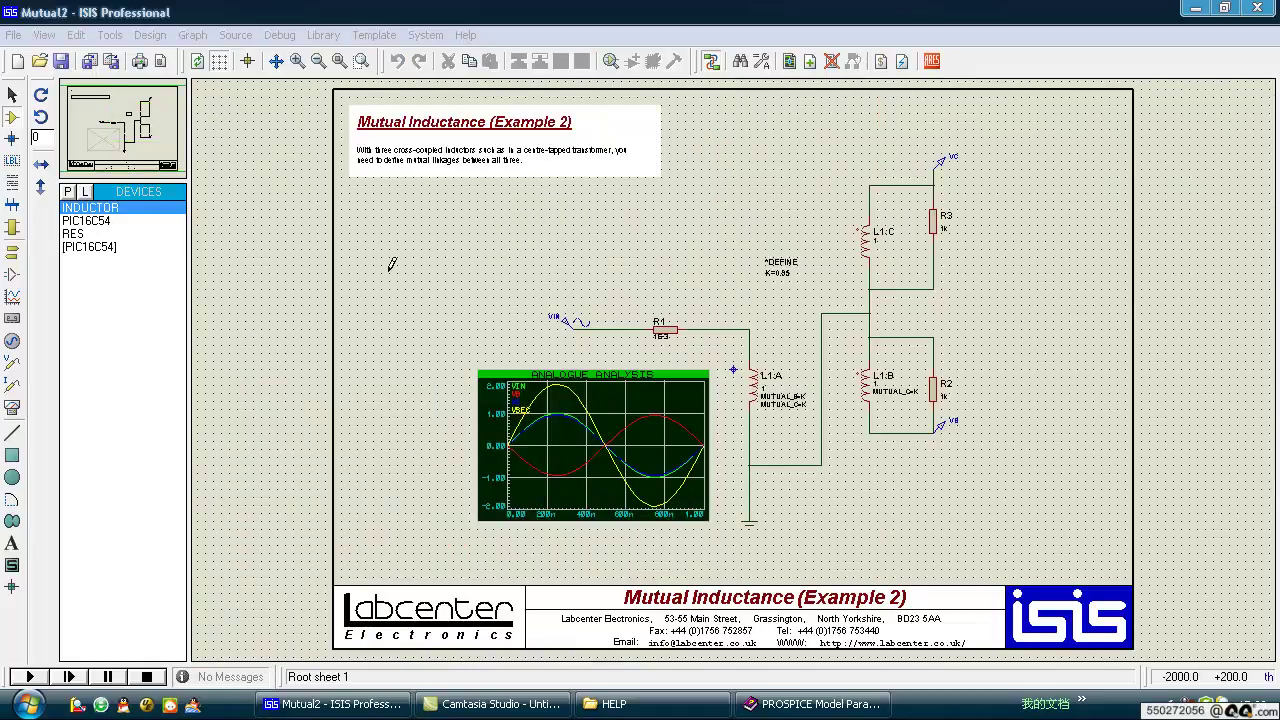
Open the transformer sample design trformer from the Graph Based Simulation samples.
click(39, 61)
click(455, 338)
scroll(455, 338, down, 5)
click(428, 489)
click(425, 506)
double_click(425, 506)
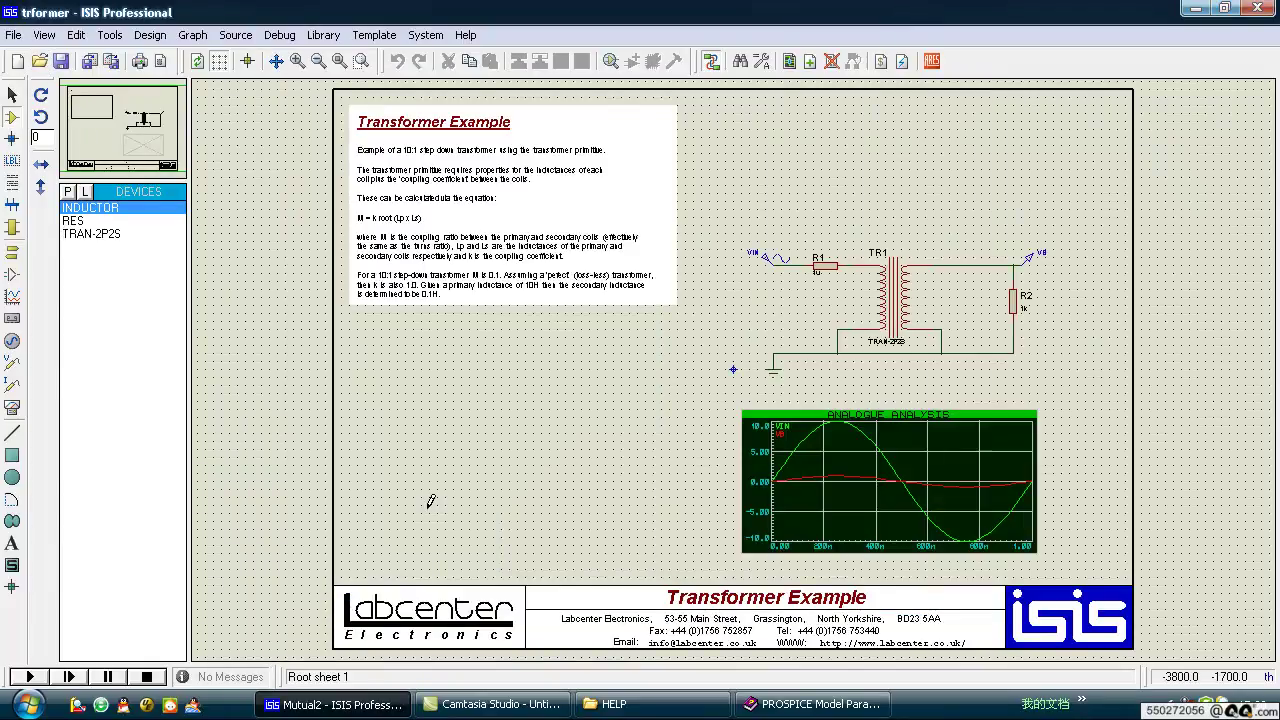
Review transformer TR1's primary inductance, secondary inductance and coupling factor settings, and cancel without changes.
scroll(890, 295, up, 2)
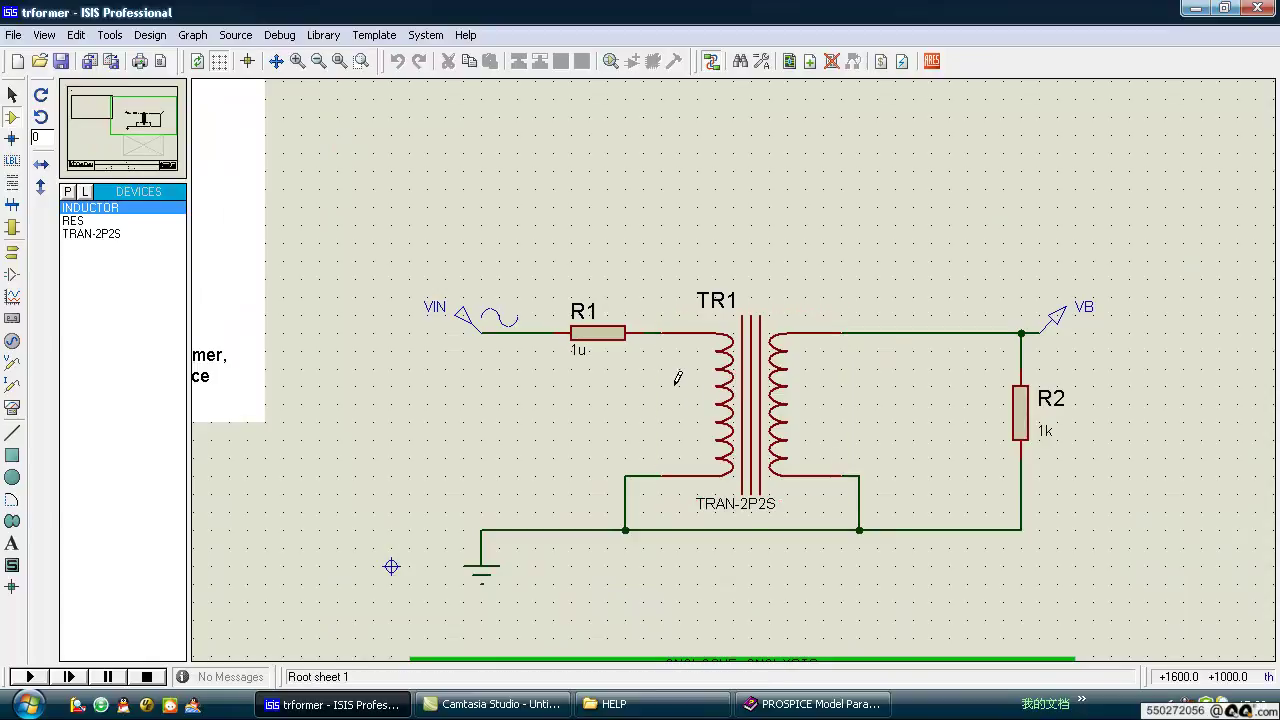
scroll(710, 400, up, 1)
double_click(716, 390)
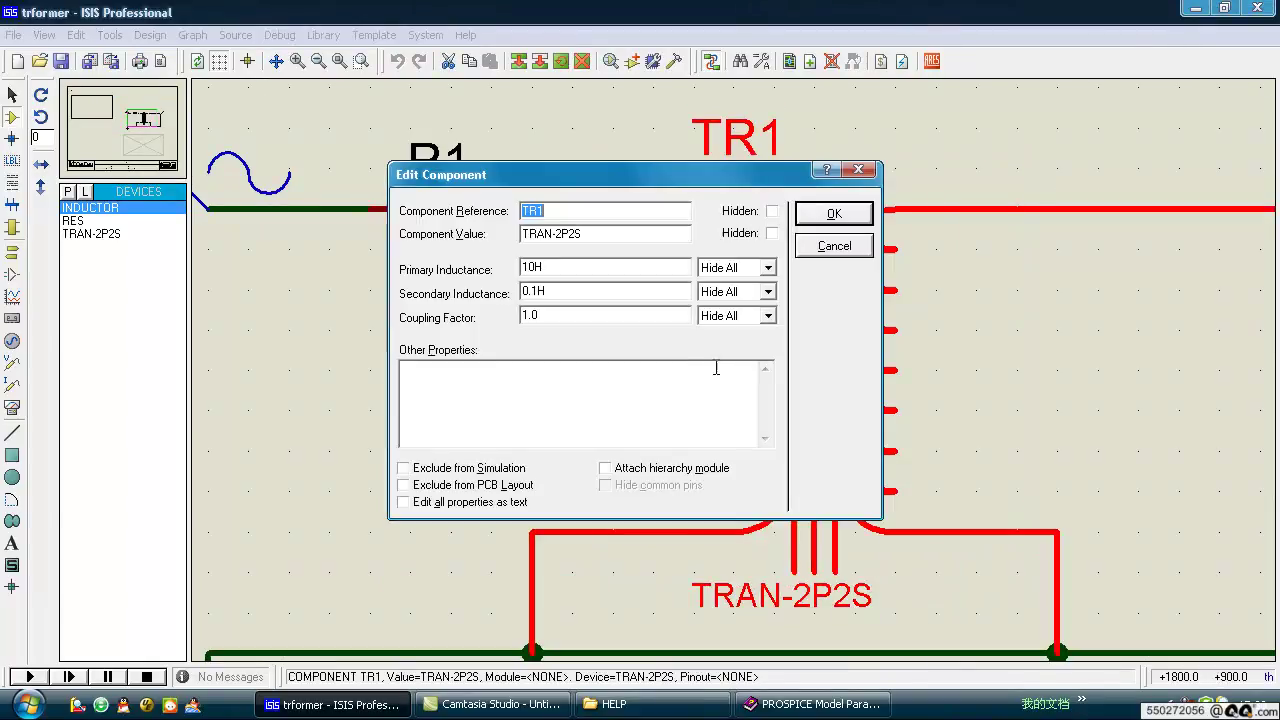
click(581, 270)
click(834, 247)
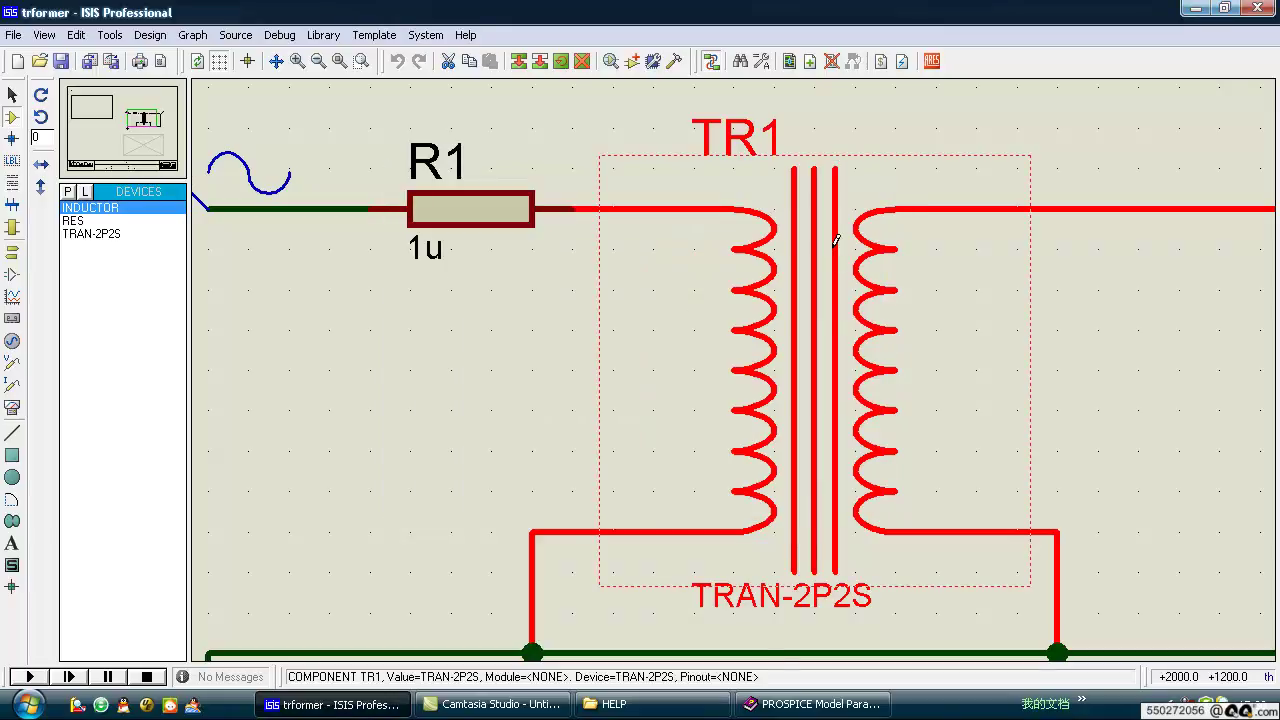
click(328, 372)
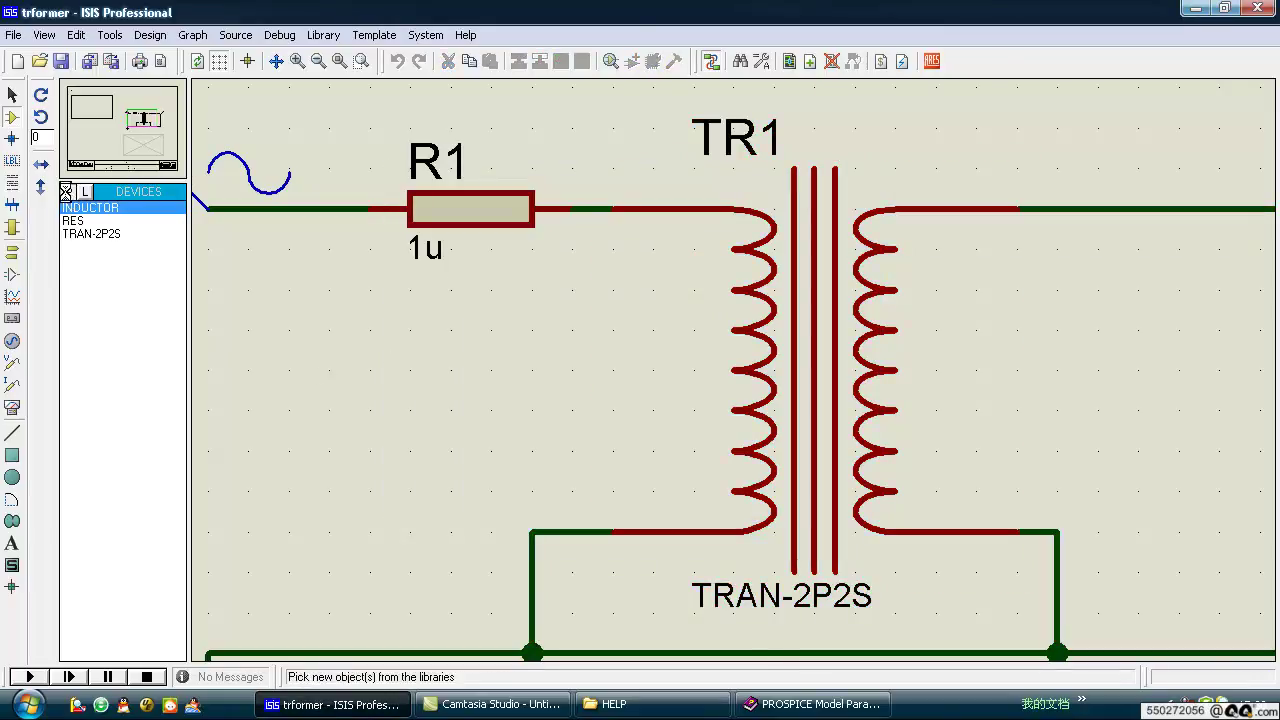
Search the device library for TRANSFER and preview matching parts in the Laplace Primitives and Connectors categories.
click(67, 191)
text(TRANSFER)
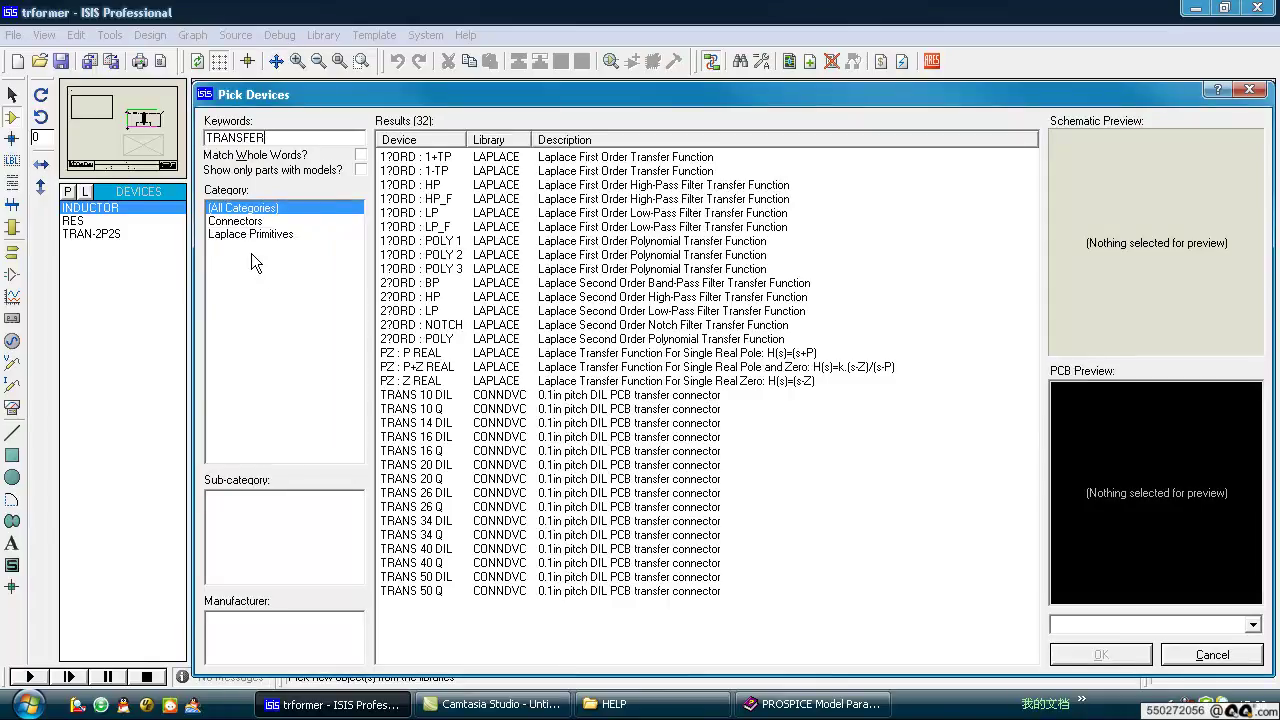
click(256, 234)
click(479, 227)
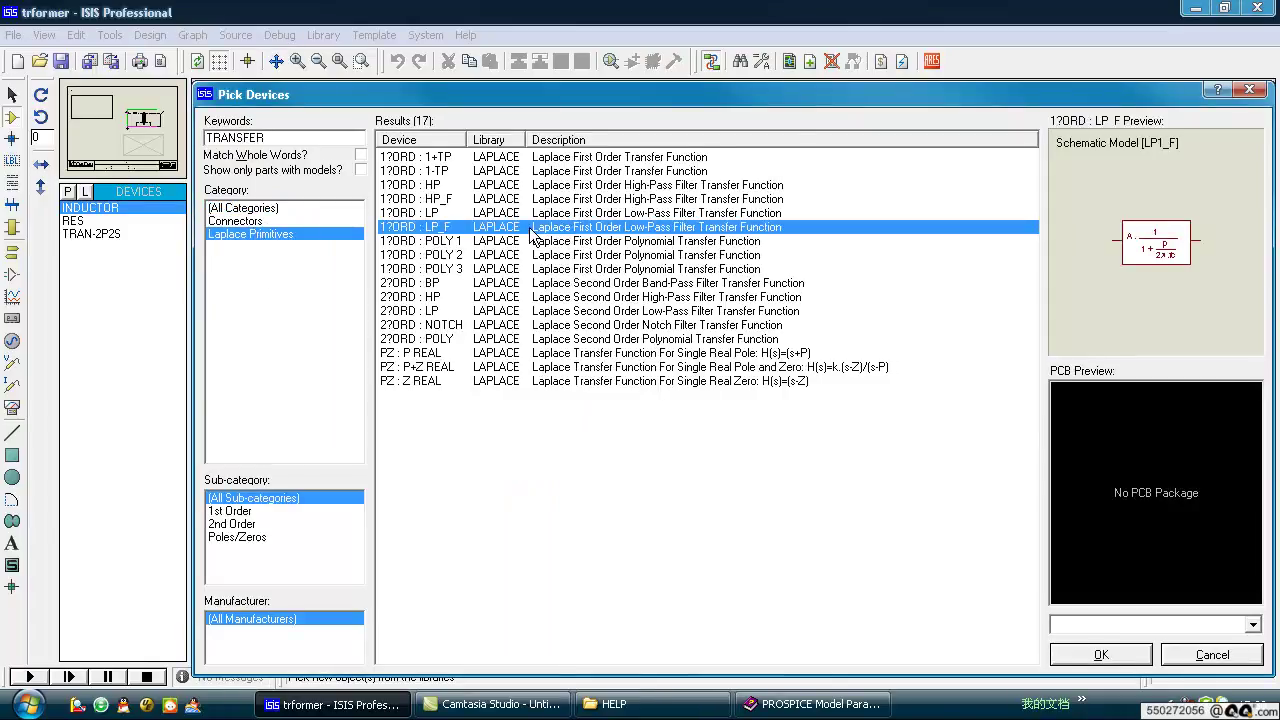
click(270, 221)
click(478, 213)
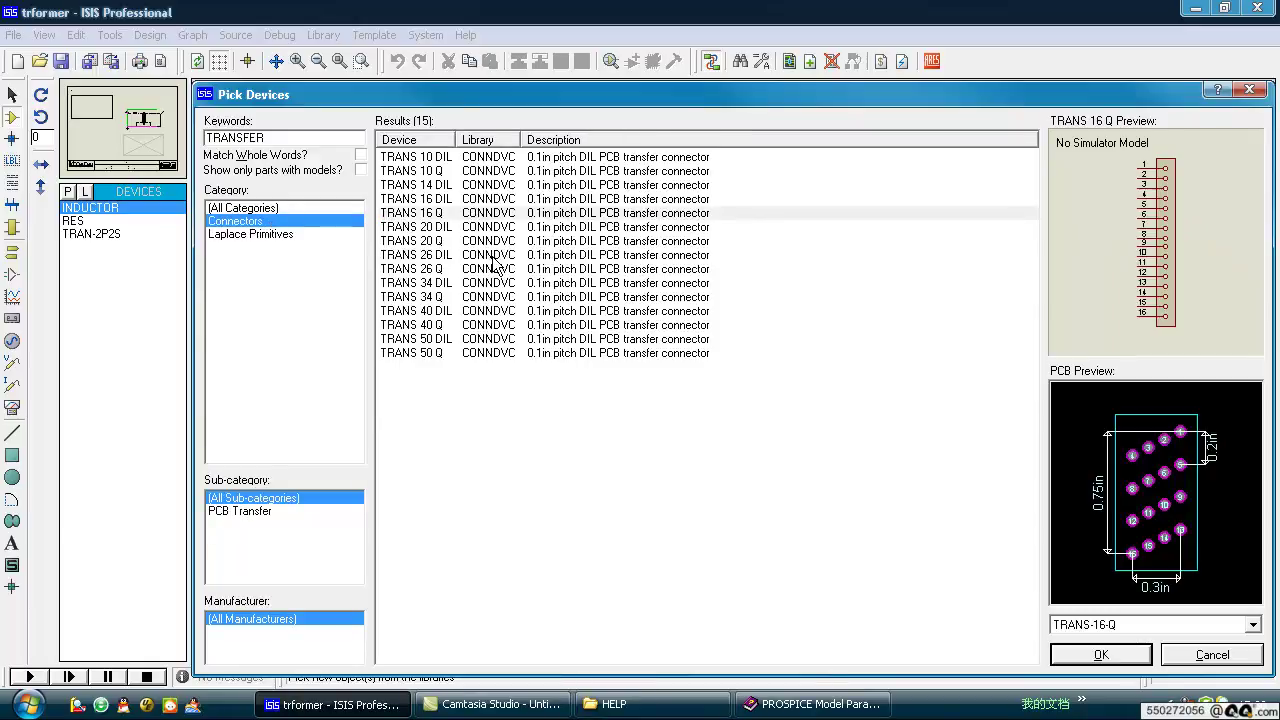
click(490, 256)
Search the device library for INDUCTOR and browse the Transformers sub-category of Inductors.
drag(257, 132, 127, 142)
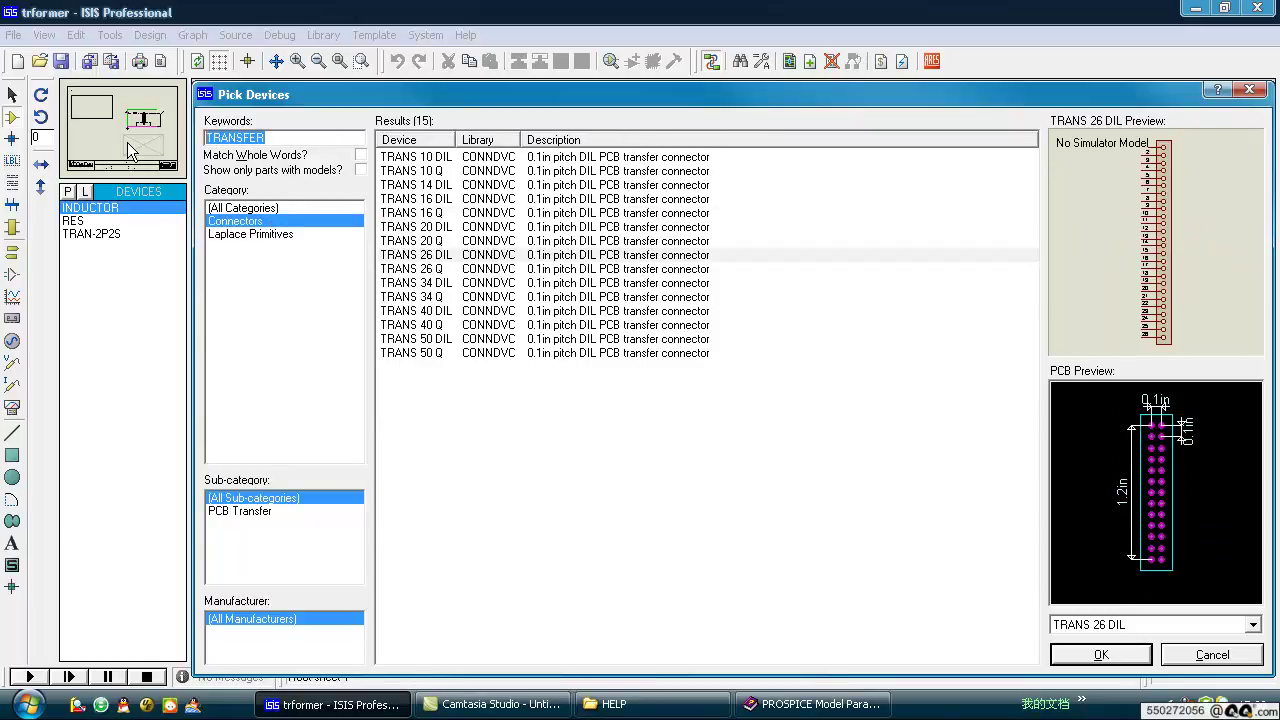
text(INDUCTOR)
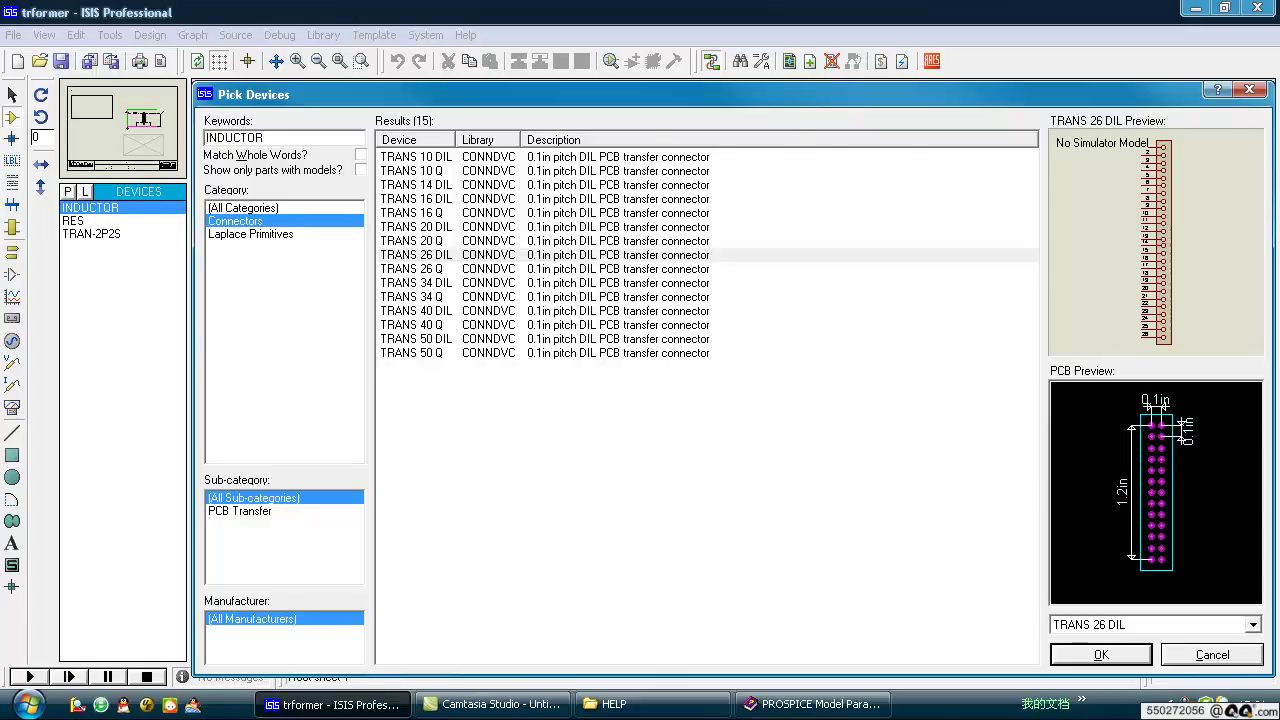
click(264, 237)
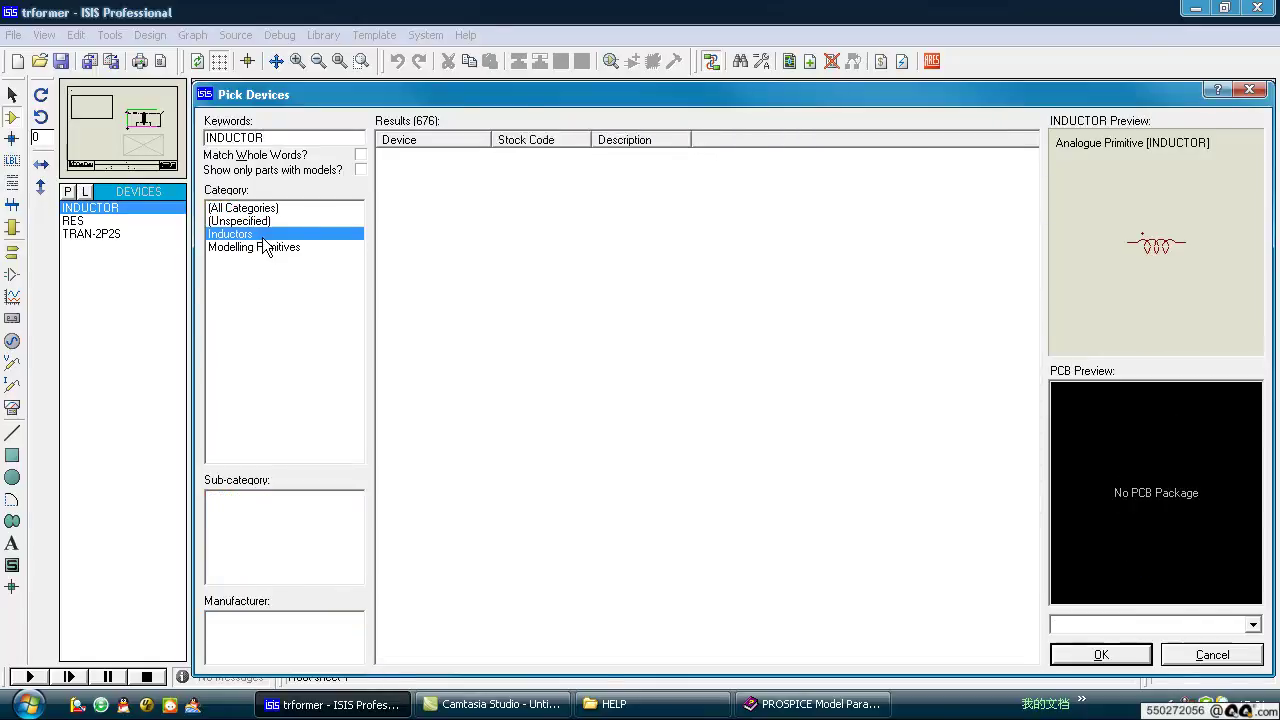
click(280, 524)
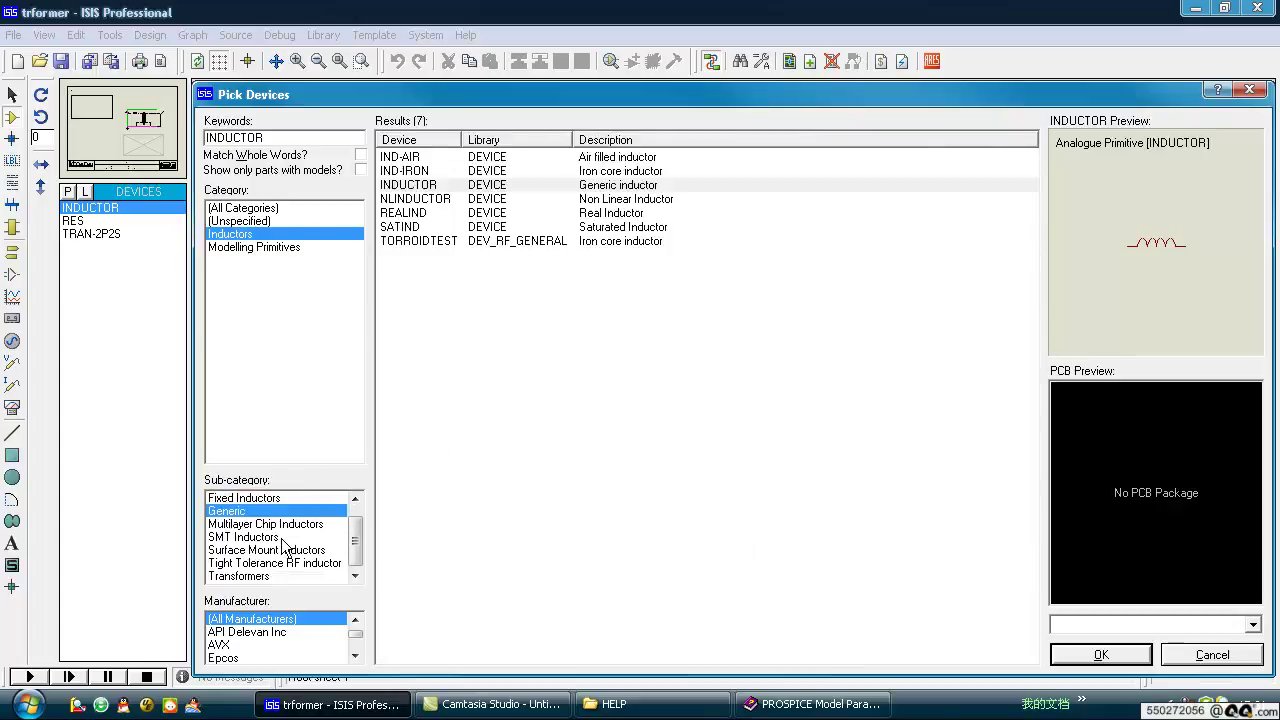
click(245, 576)
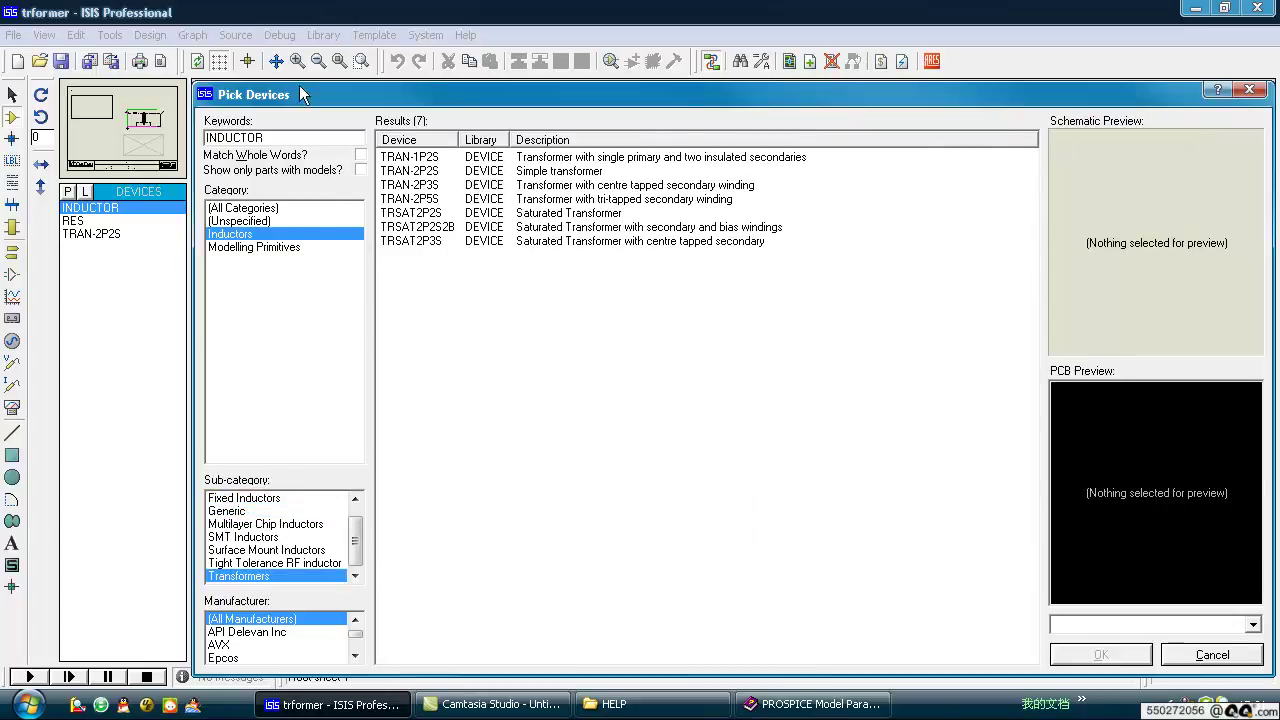
Search the device library for TRANSFORMER and preview each listed model from TRAN-1P2S to TRSAT2P3S.
double_click(271, 136)
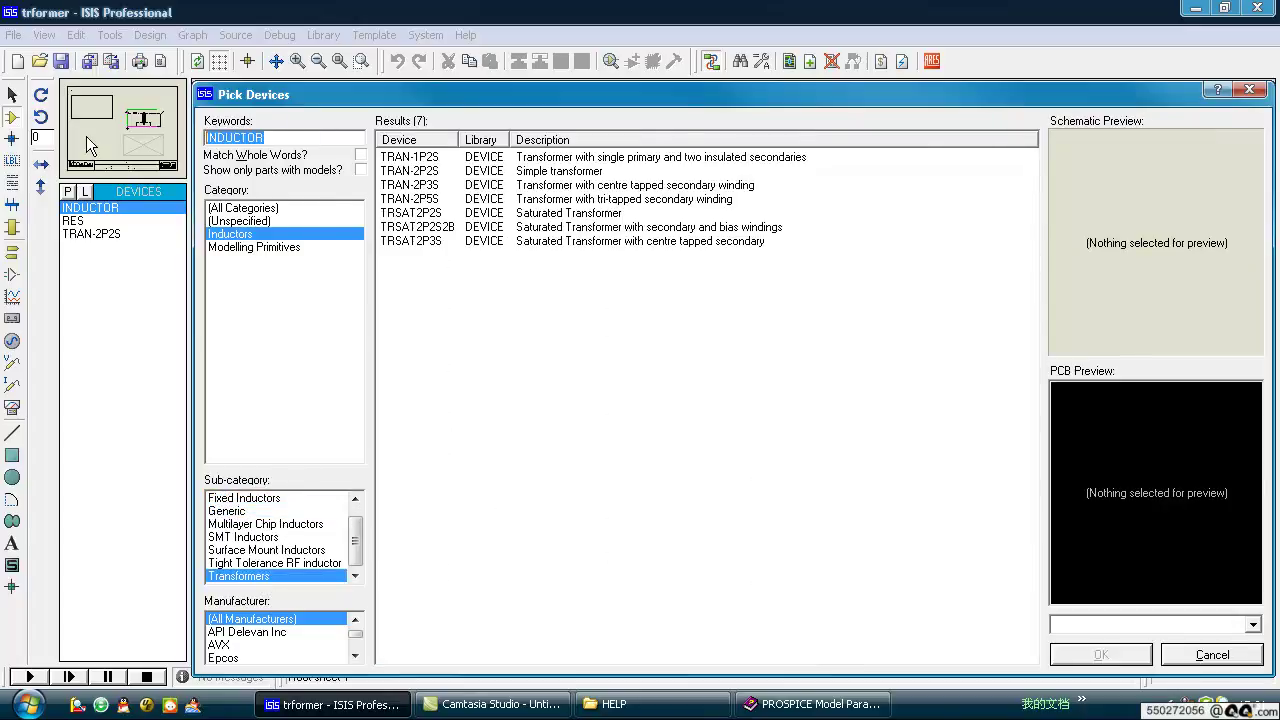
text(TRANSFORMER)
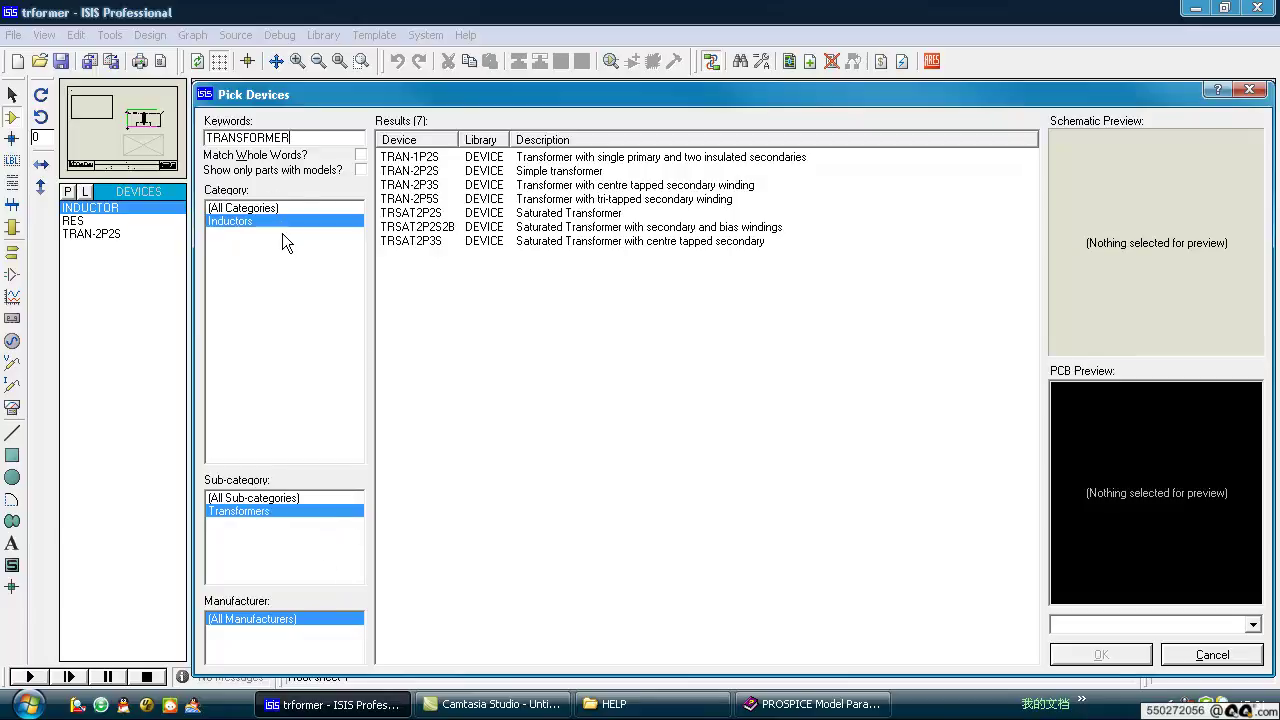
click(443, 158)
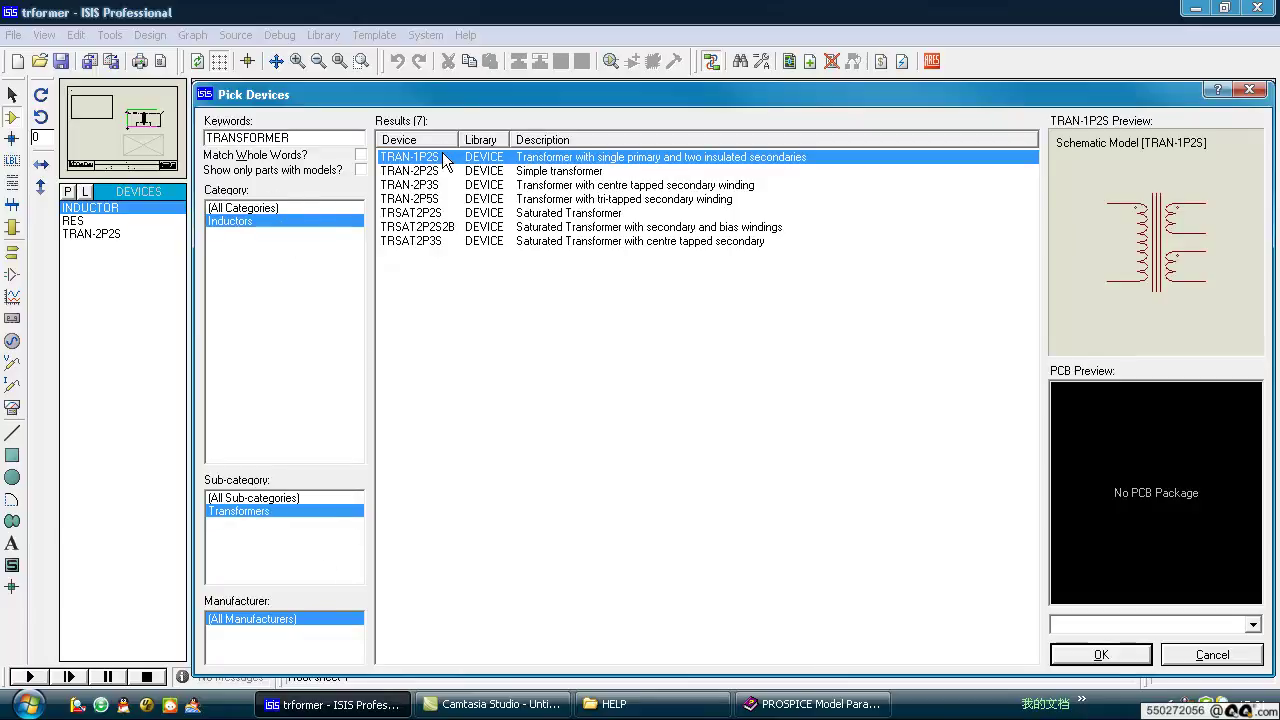
click(448, 176)
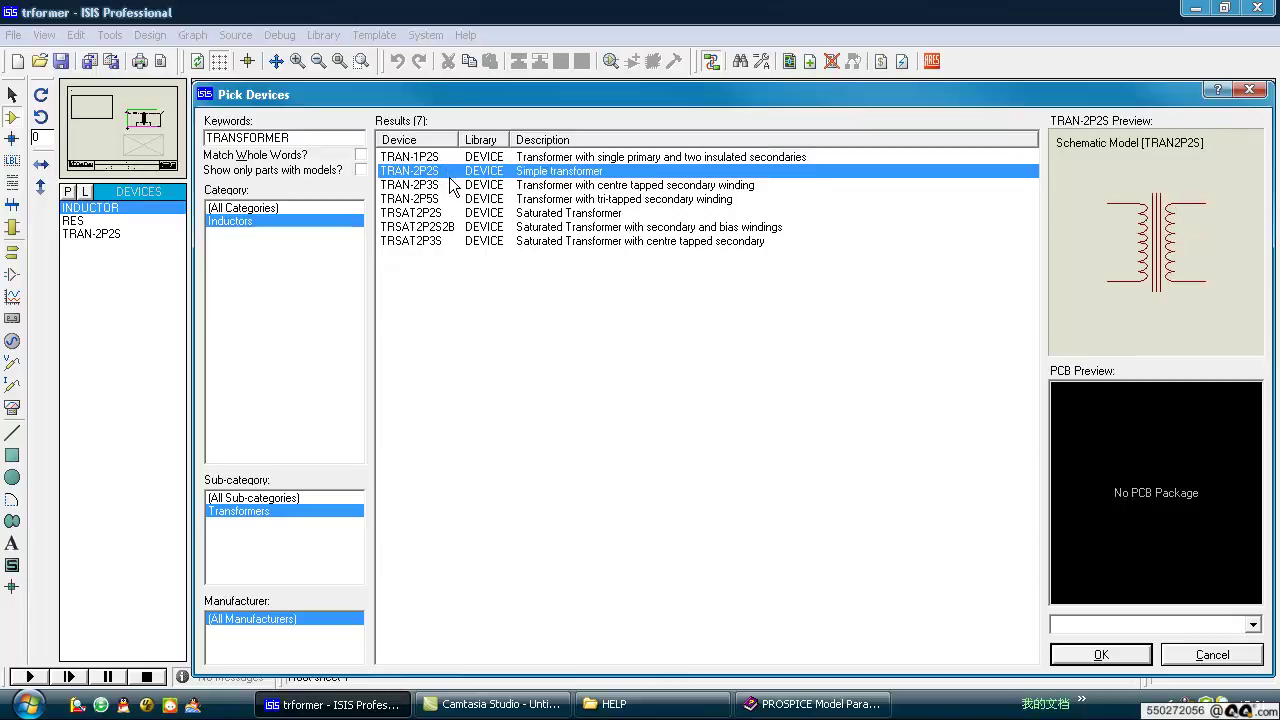
click(453, 187)
click(462, 200)
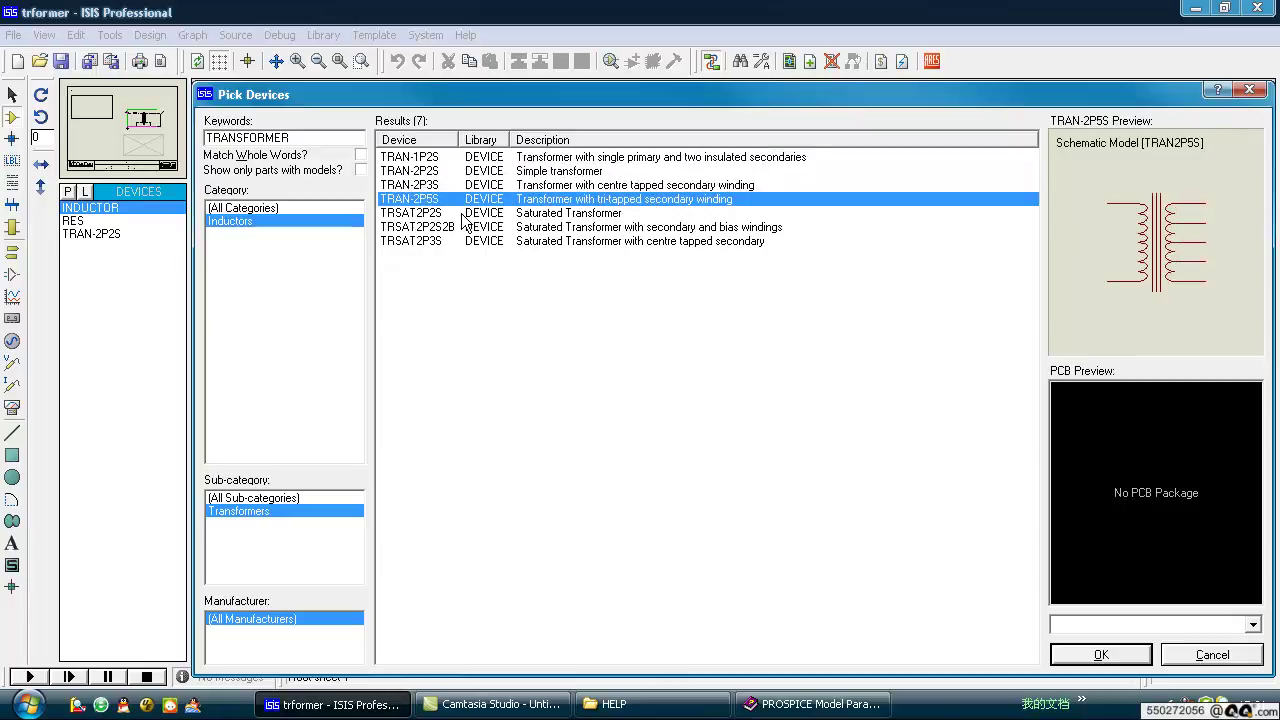
click(463, 215)
click(467, 229)
click(471, 243)
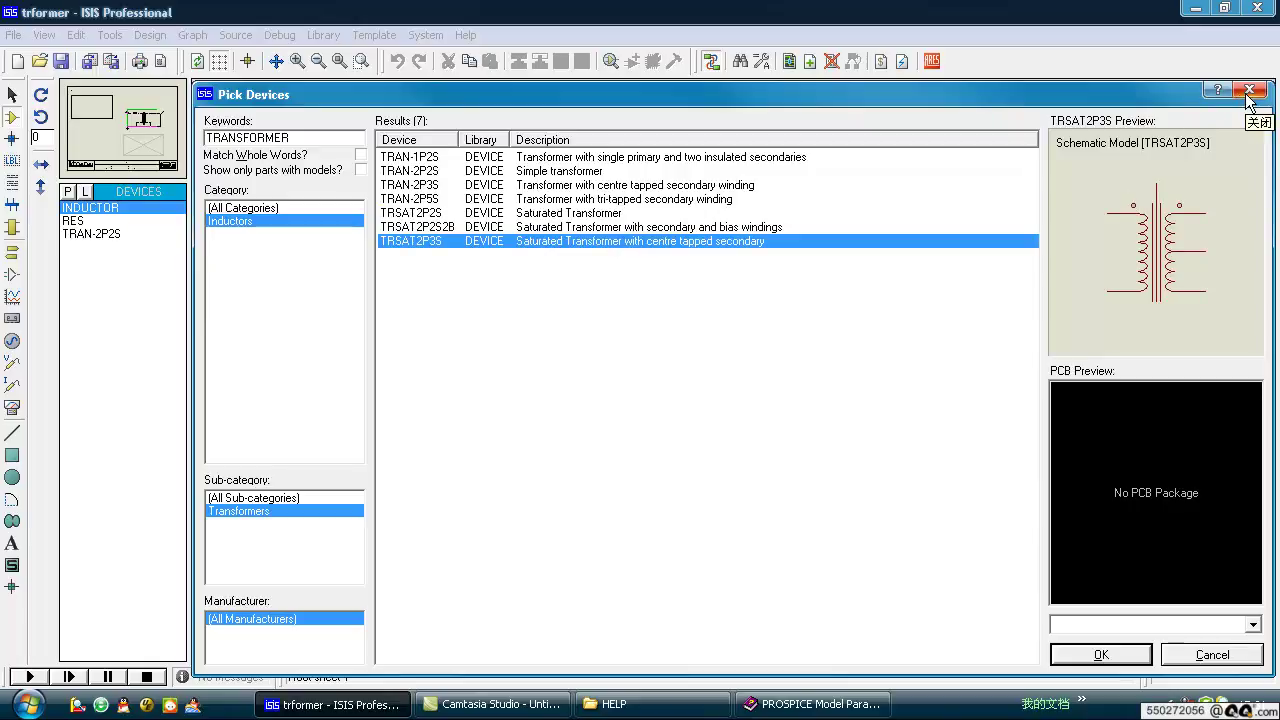
Place a TRAN-1P2S transformer from the library above TR1 and inspect its transform ratio and copper resistance settings.
double_click(812, 157)
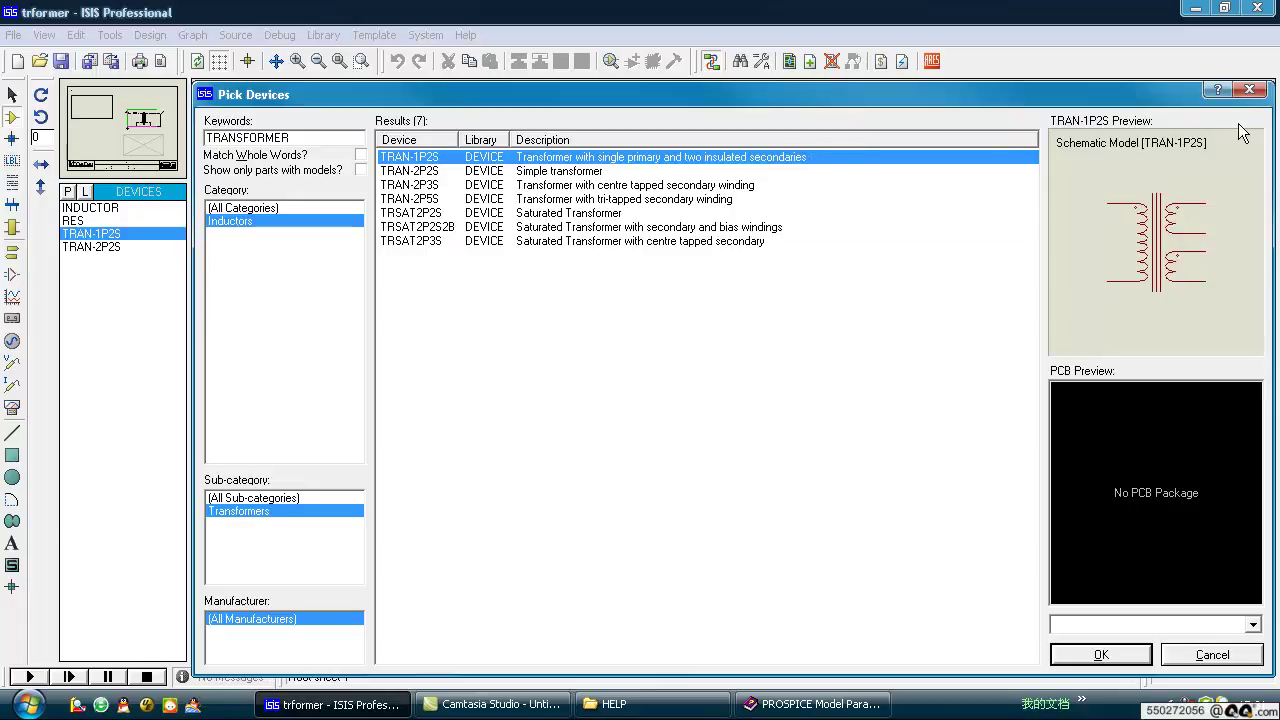
key(Escape)
scroll(410, 531, down, 2)
click(757, 275)
double_click(760, 280)
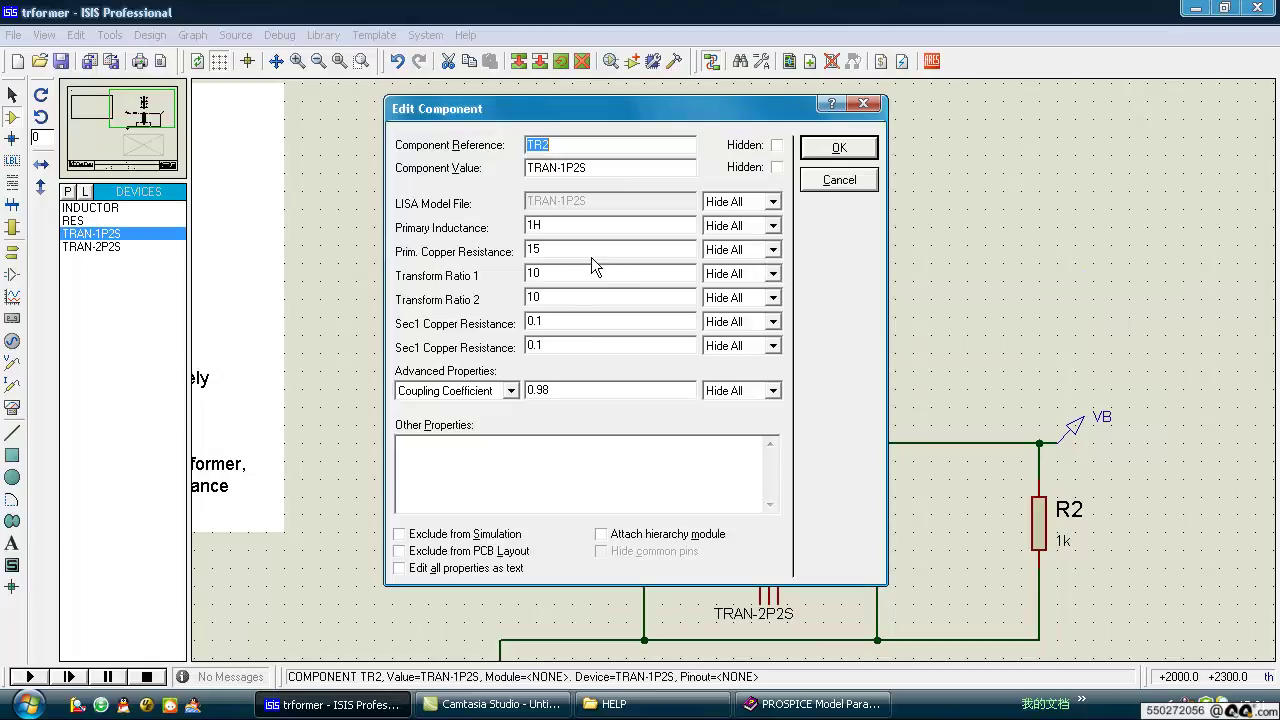
click(591, 271)
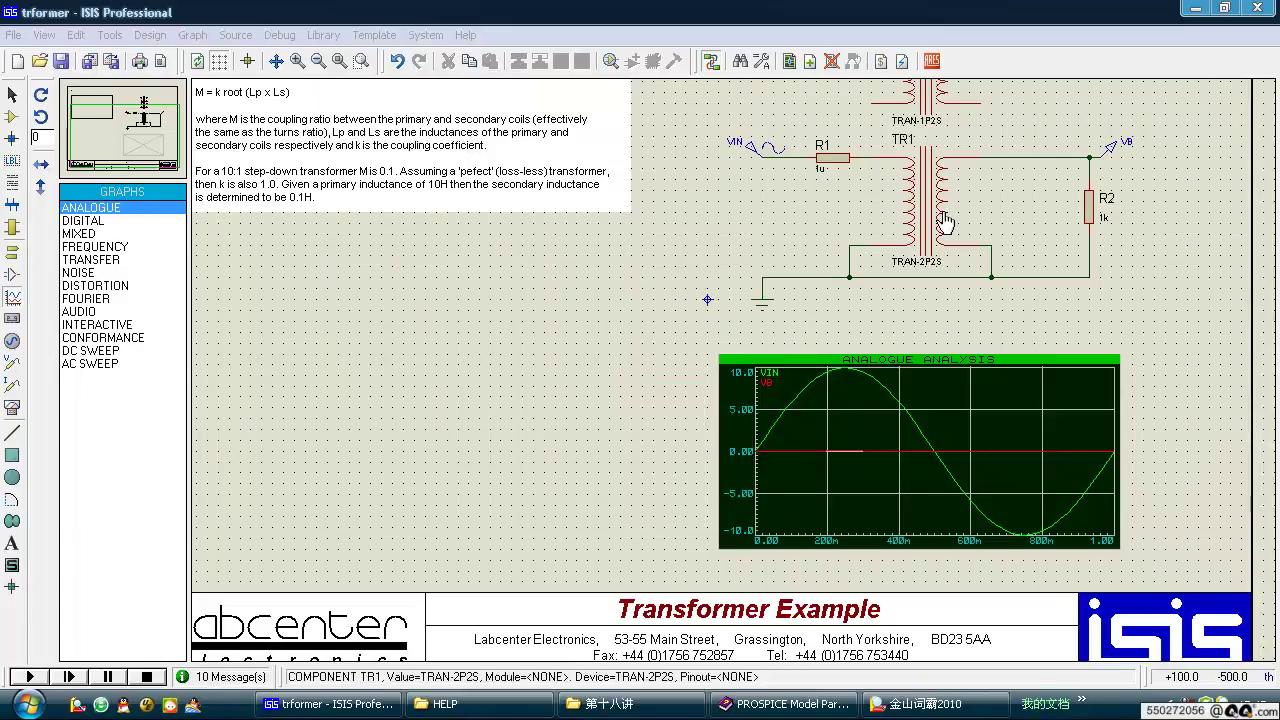
Examine the TR1 circuit and read the Transformer Example note on the equation M = k root (Lp x Ls).
scroll(945, 222, up, 2)
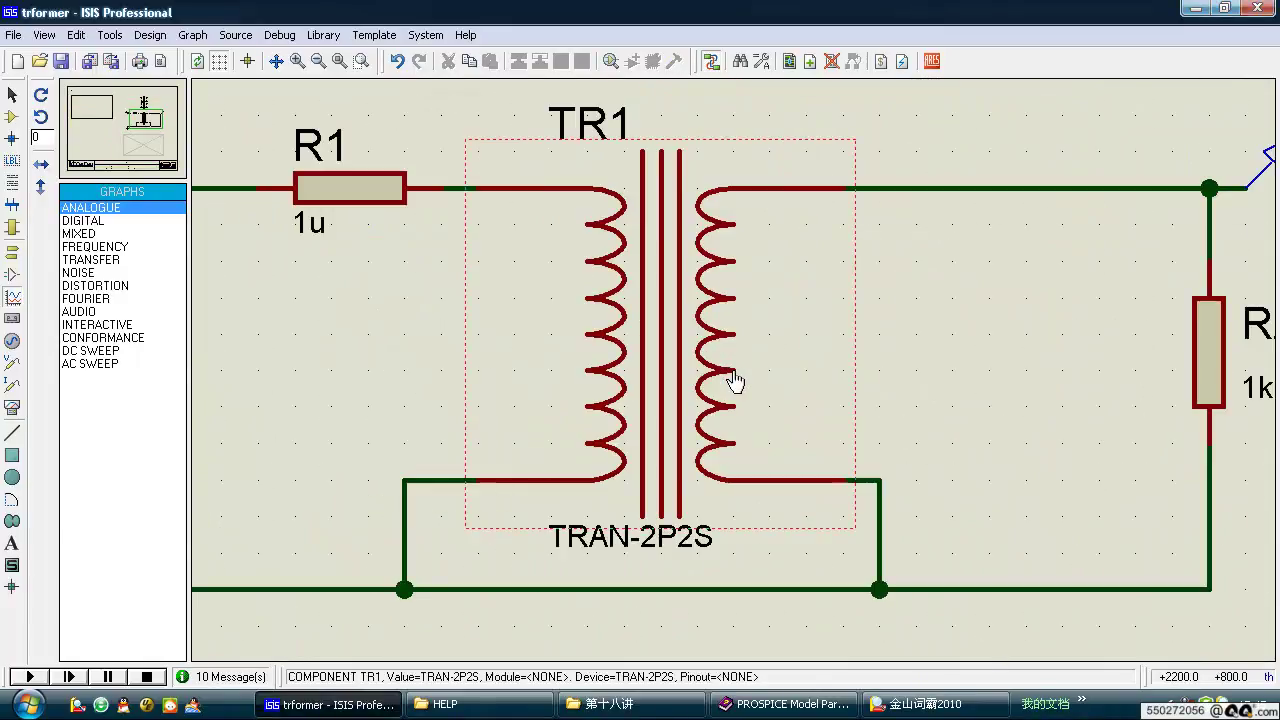
scroll(735, 380, down, 2)
drag(531, 351, 680, 356)
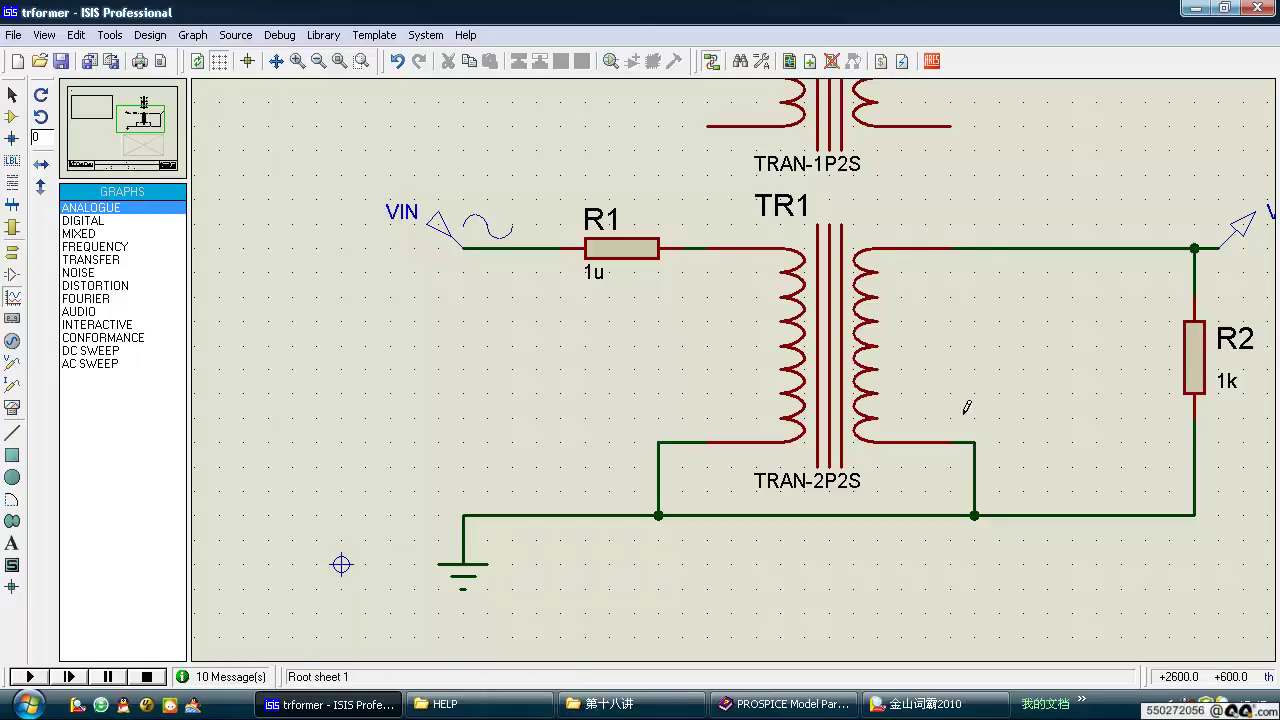
scroll(500, 314, down, 2)
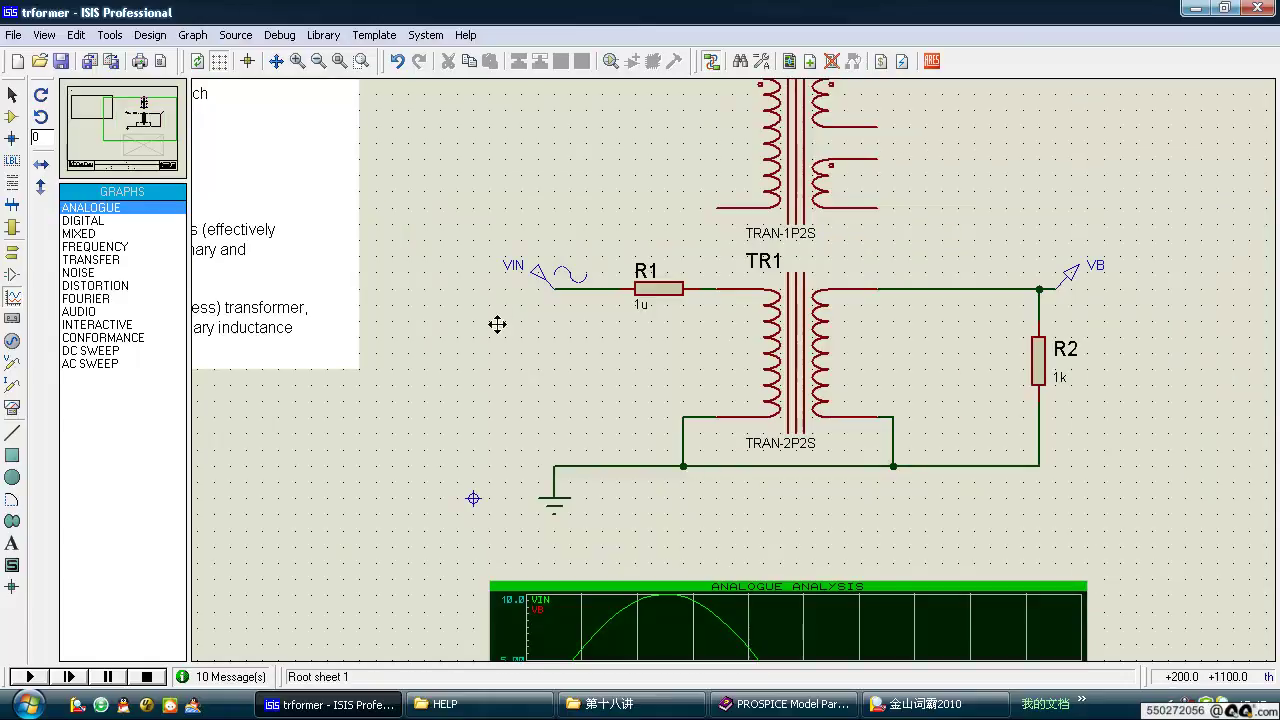
scroll(500, 320, up, 2)
drag(328, 400, 625, 392)
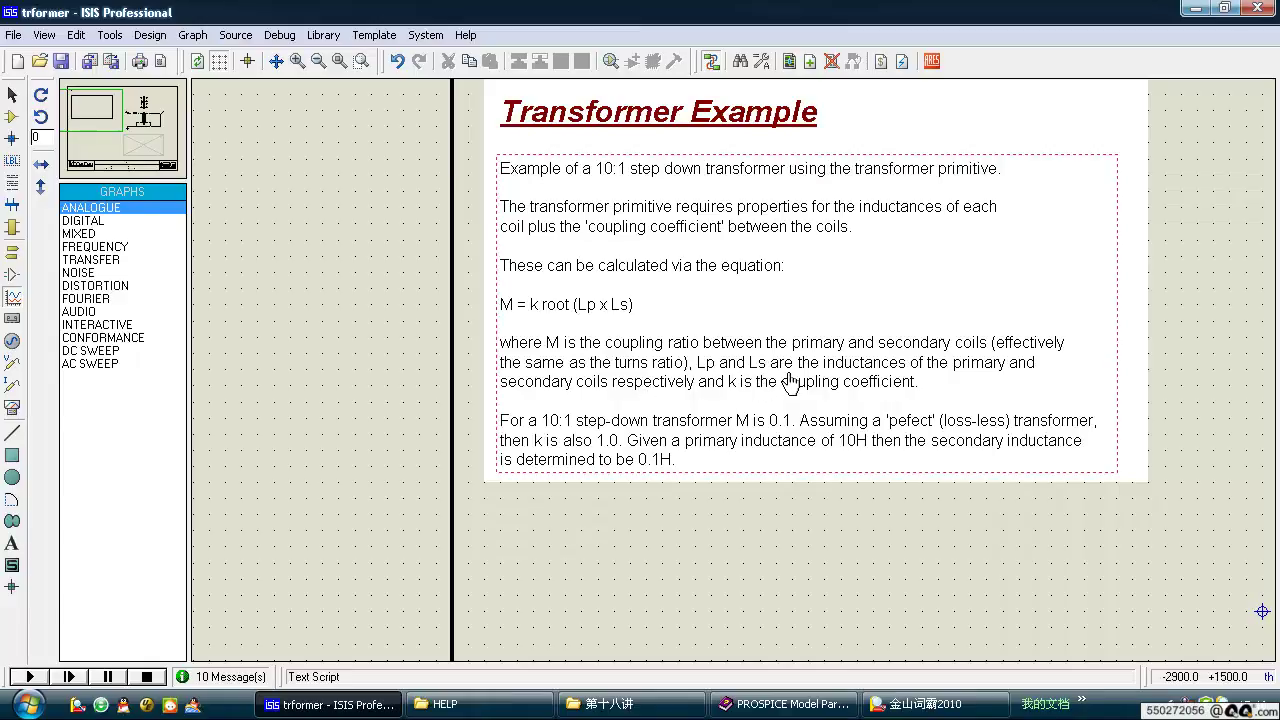
drag(790, 383, 600, 372)
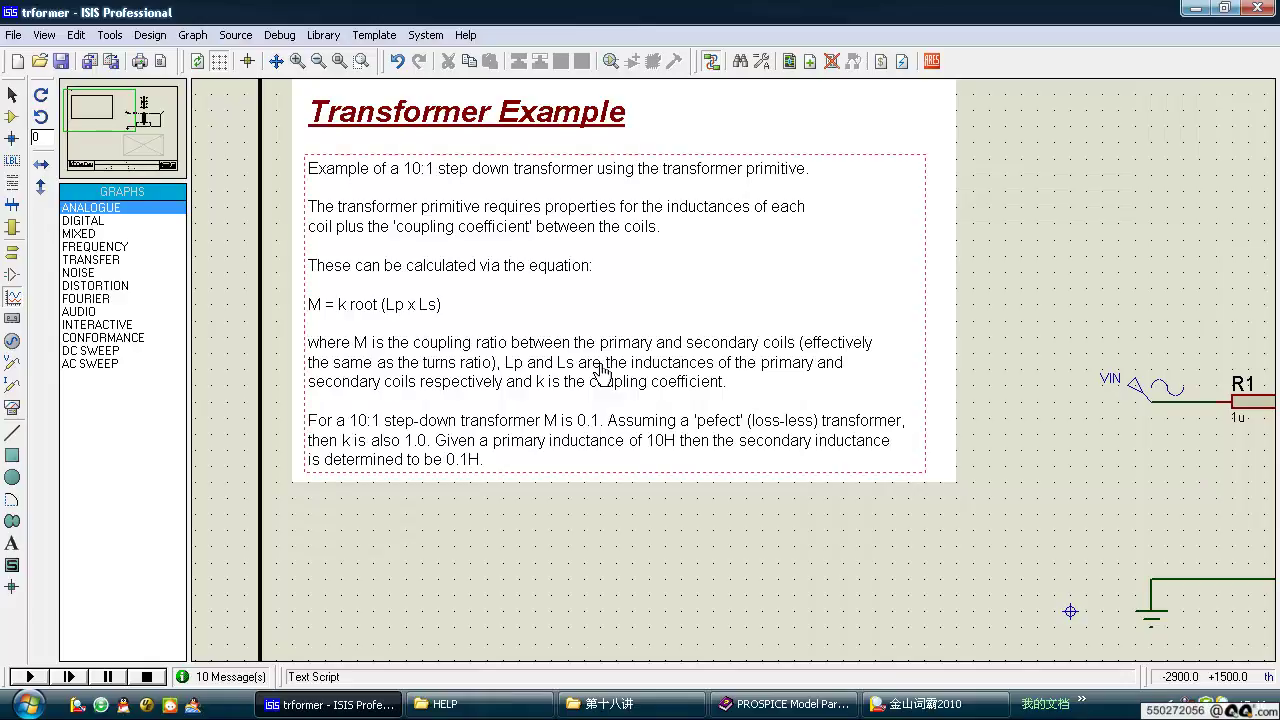
drag(731, 374, 727, 329)
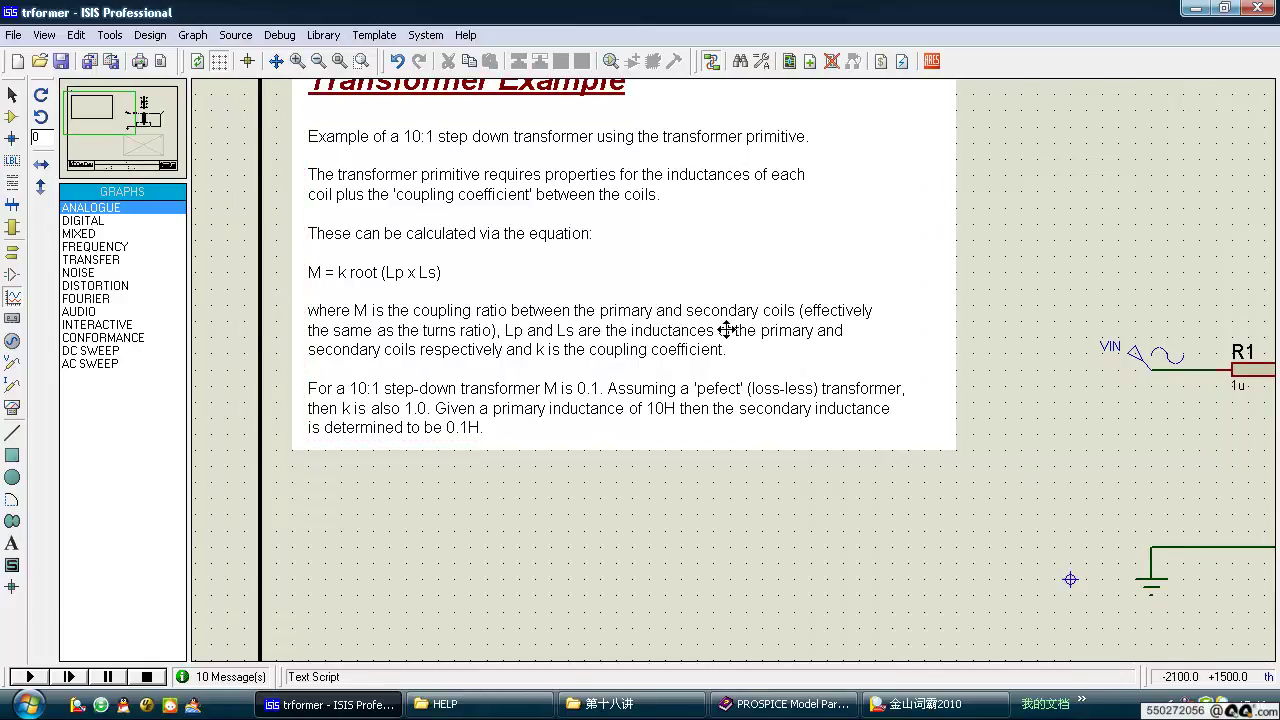
click(386, 326)
drag(906, 360, 889, 346)
Delete the TRAN-1P2S transformer TR2 and reread the note's 10:1 step-down calculation.
scroll(889, 346, down, 1)
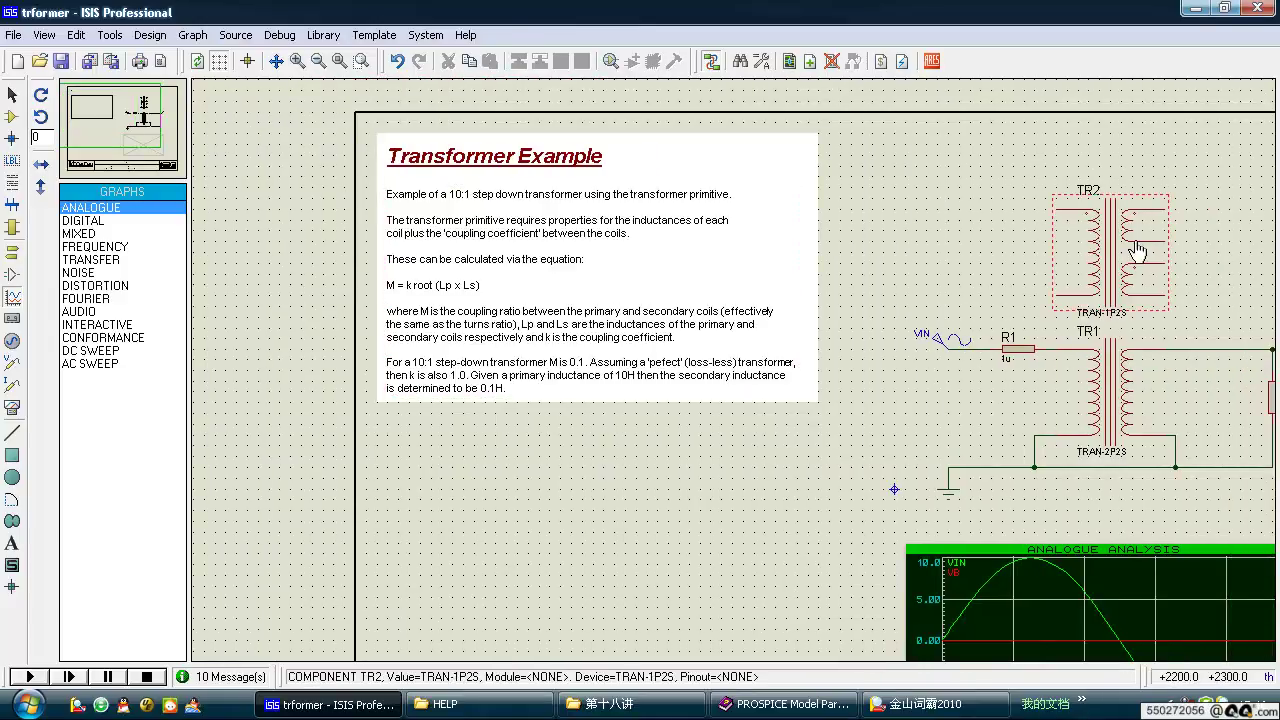
scroll(1118, 382, right, 1)
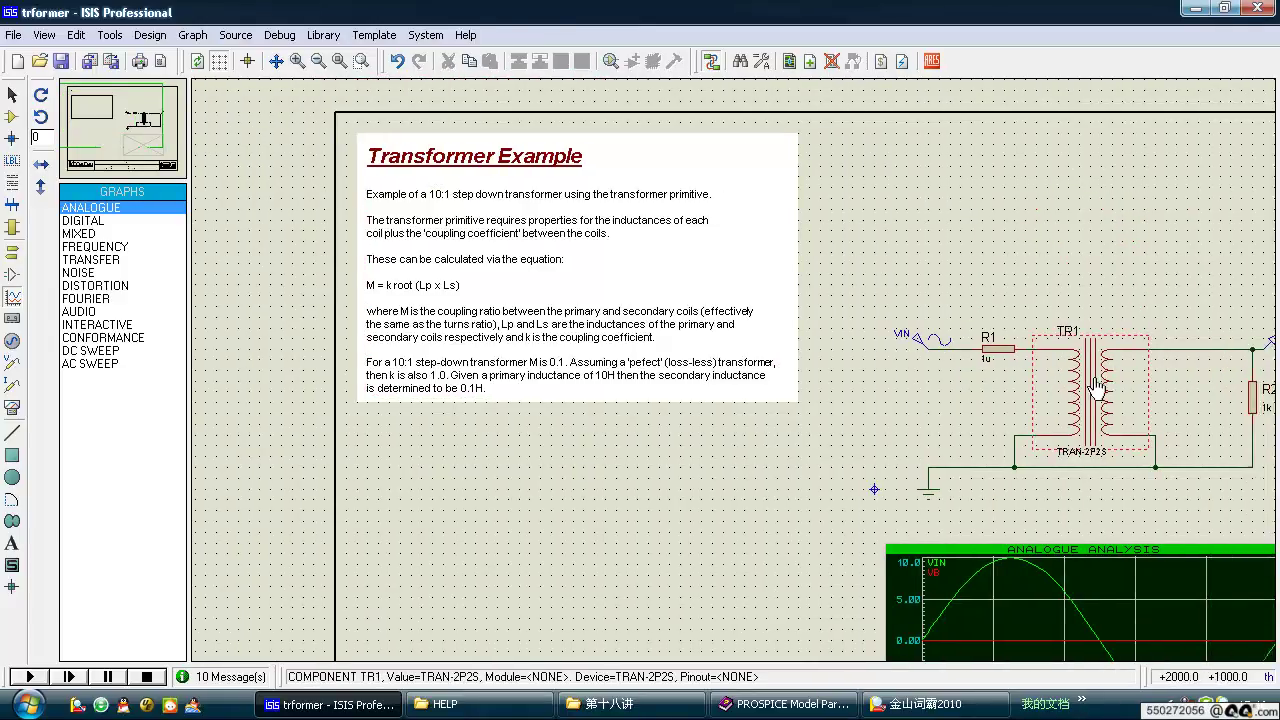
scroll(491, 360, up, 1)
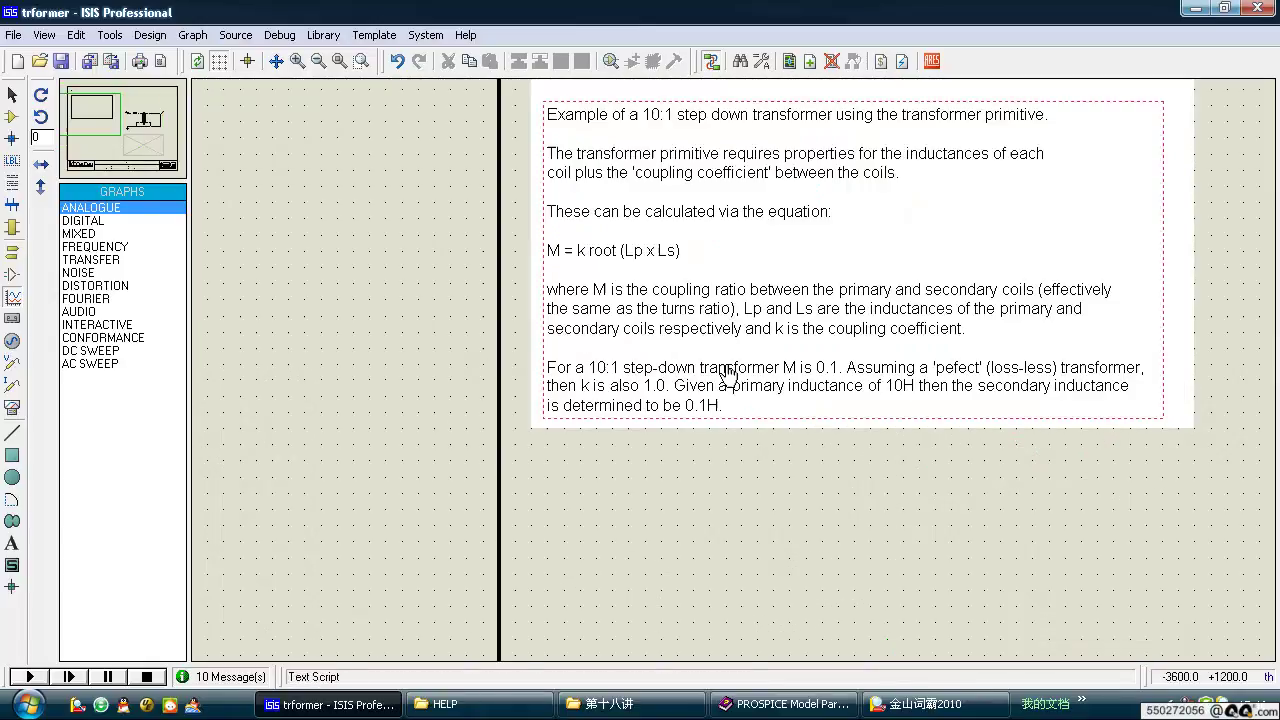
scroll(960, 348, down, 1)
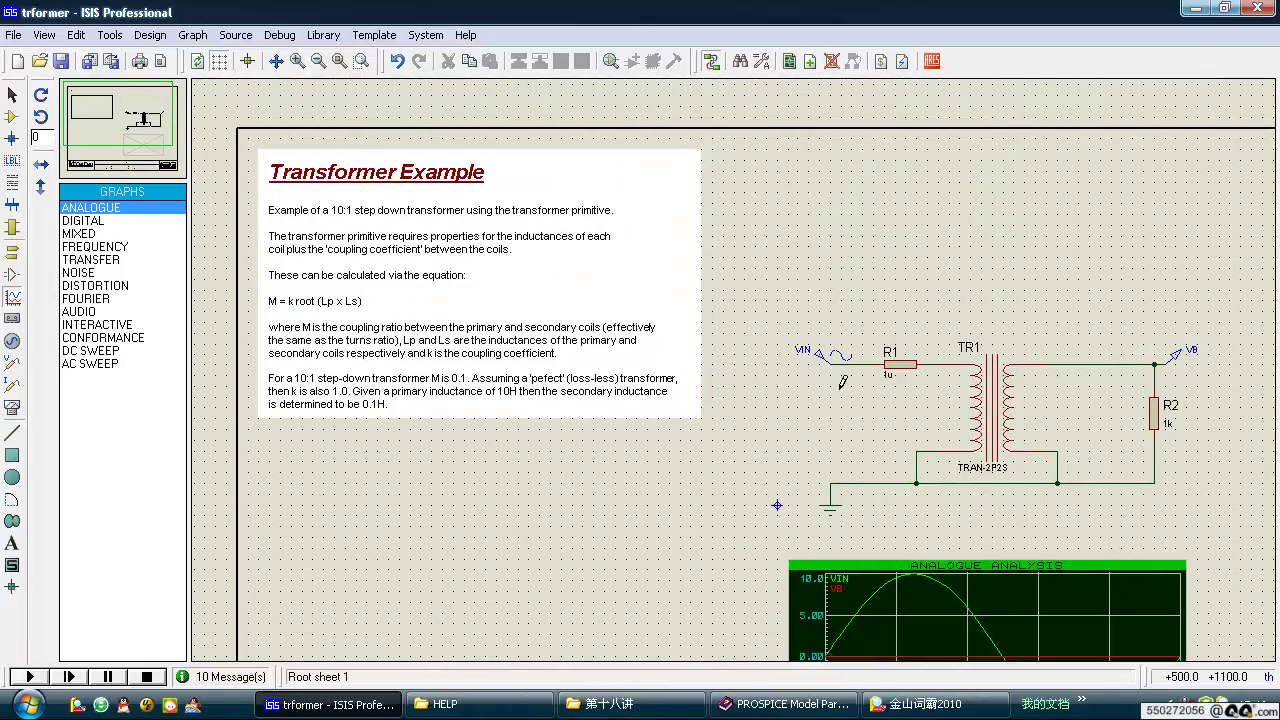
Remove two characters from transformer TR1's secondary inductance value and accept the component settings.
double_click(980, 400)
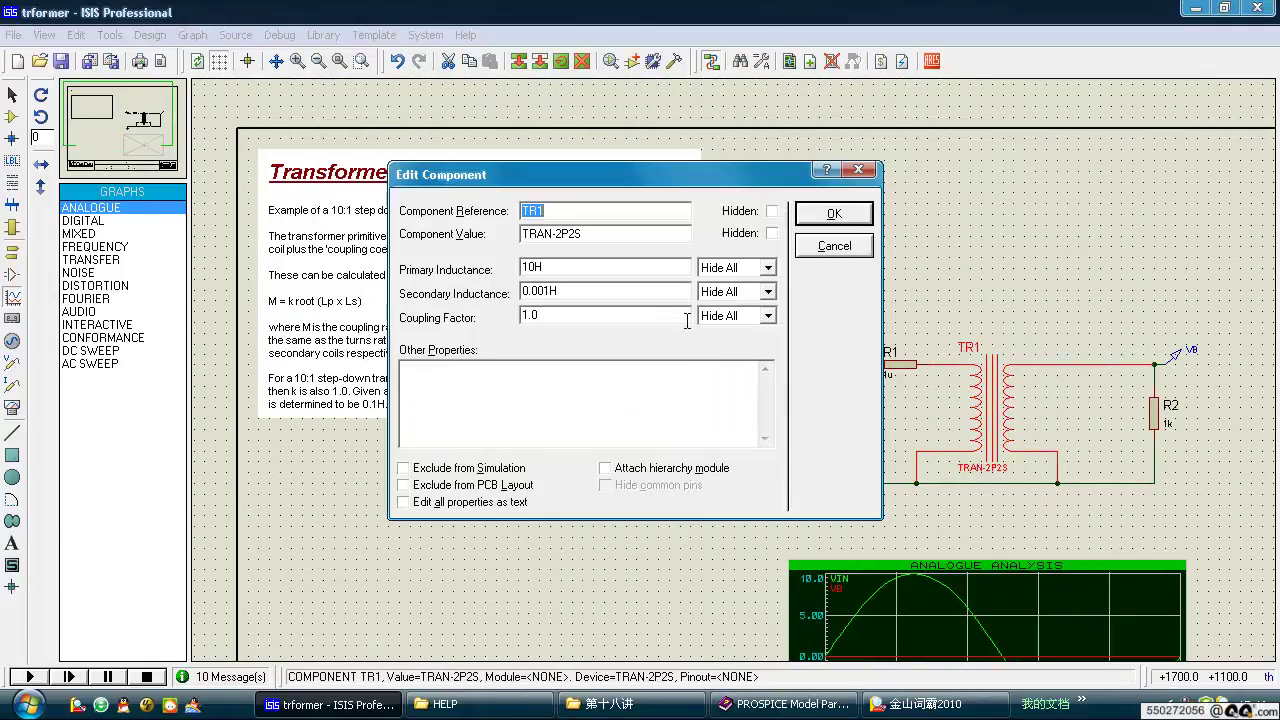
click(548, 290)
key(BackSpace)
key(BackSpace)
click(834, 213)
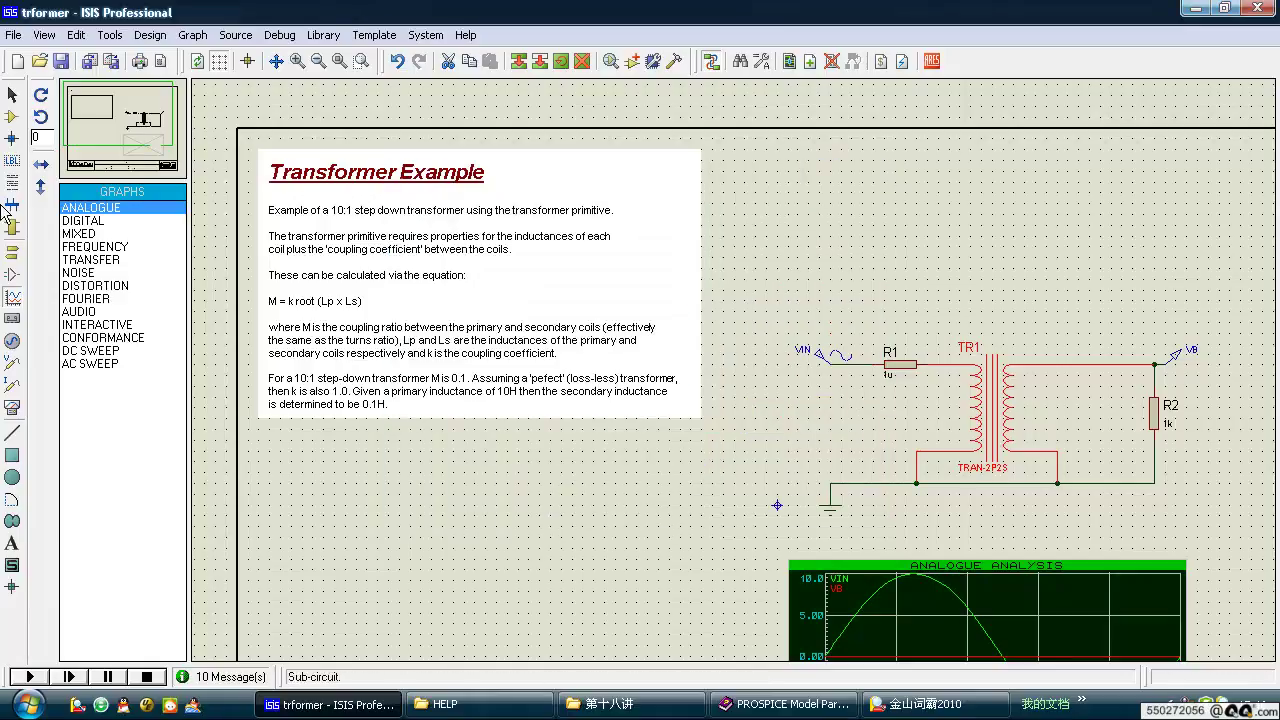
Discard the changes to the current design and open Mutual2.DSN from the Graph Based Simulation samples.
click(39, 61)
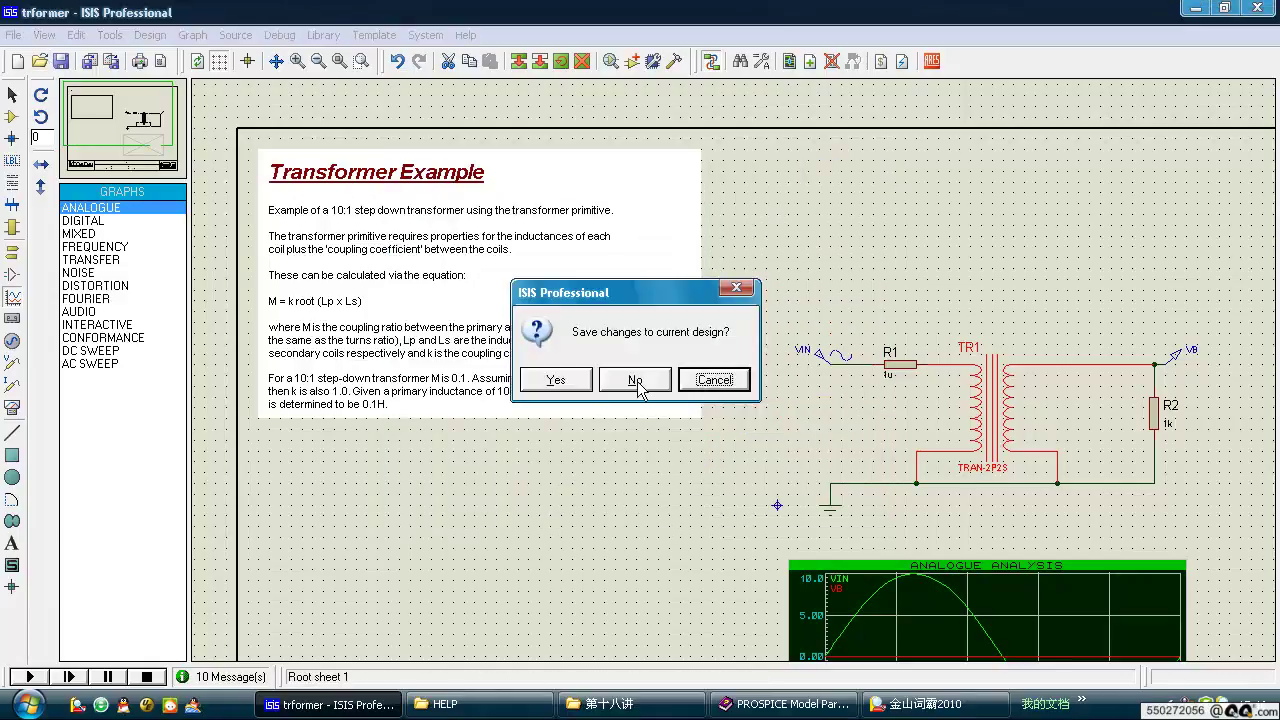
click(632, 382)
click(447, 341)
scroll(447, 352, down, 4)
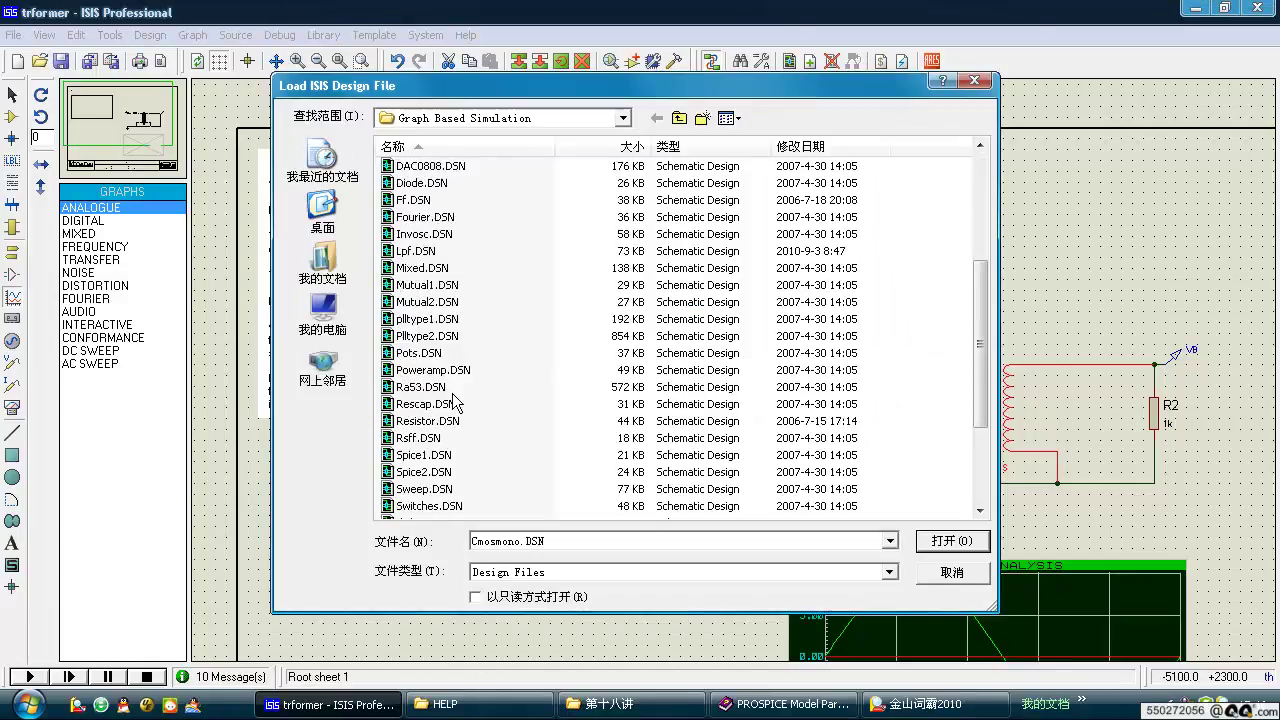
scroll(450, 395, down, 4)
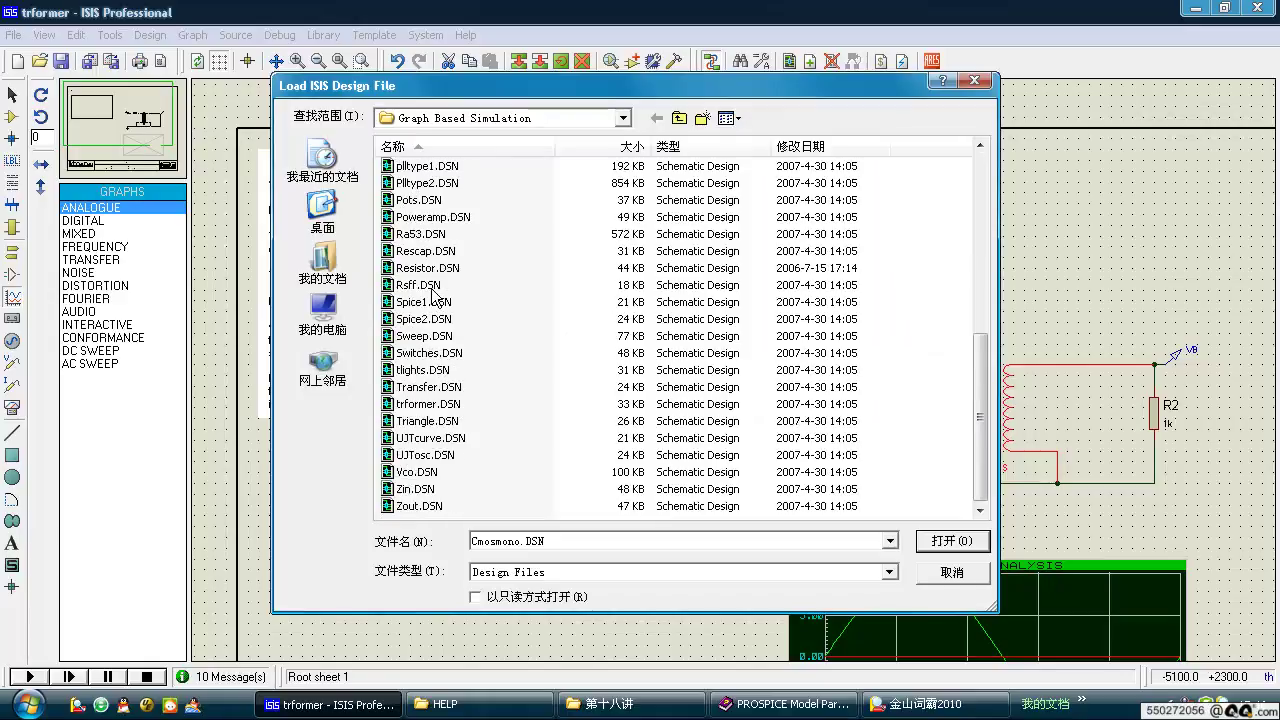
click(450, 234)
scroll(453, 238, up, 1)
scroll(450, 234, up, 1)
double_click(445, 251)
key(F6)
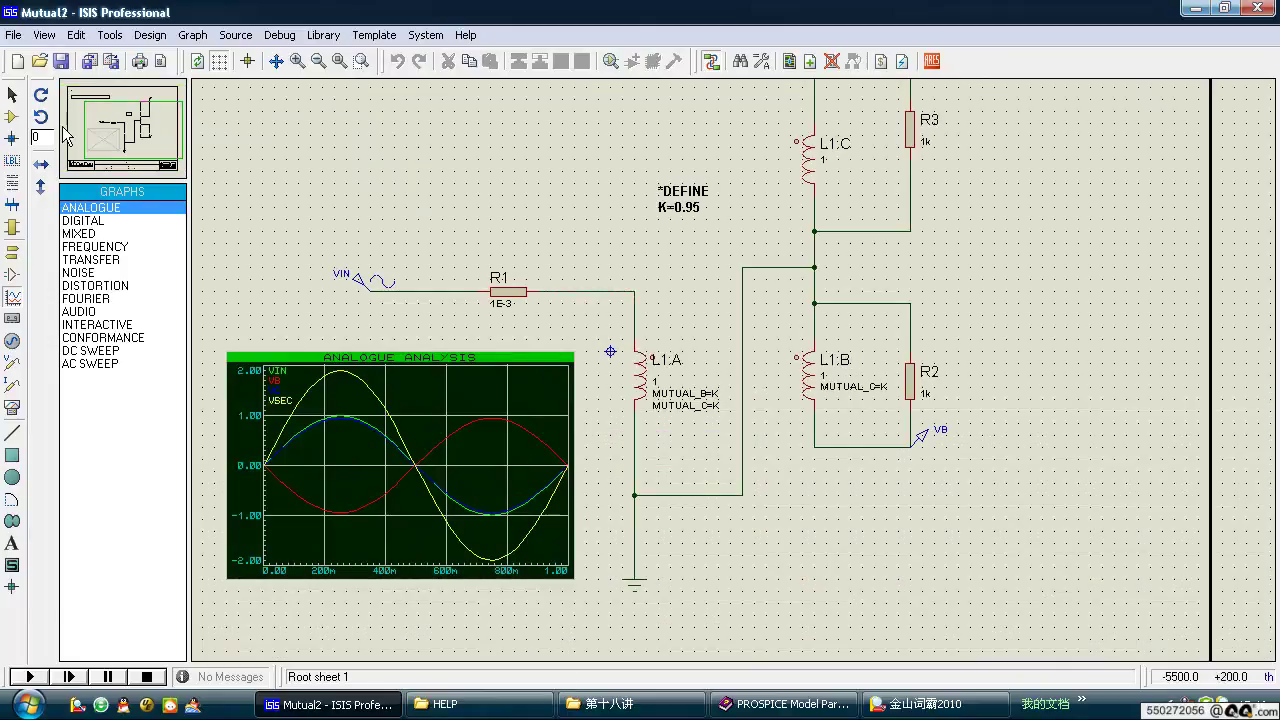
Open the trformer.DSN sample design from the Graph Based Simulation folder.
click(40, 61)
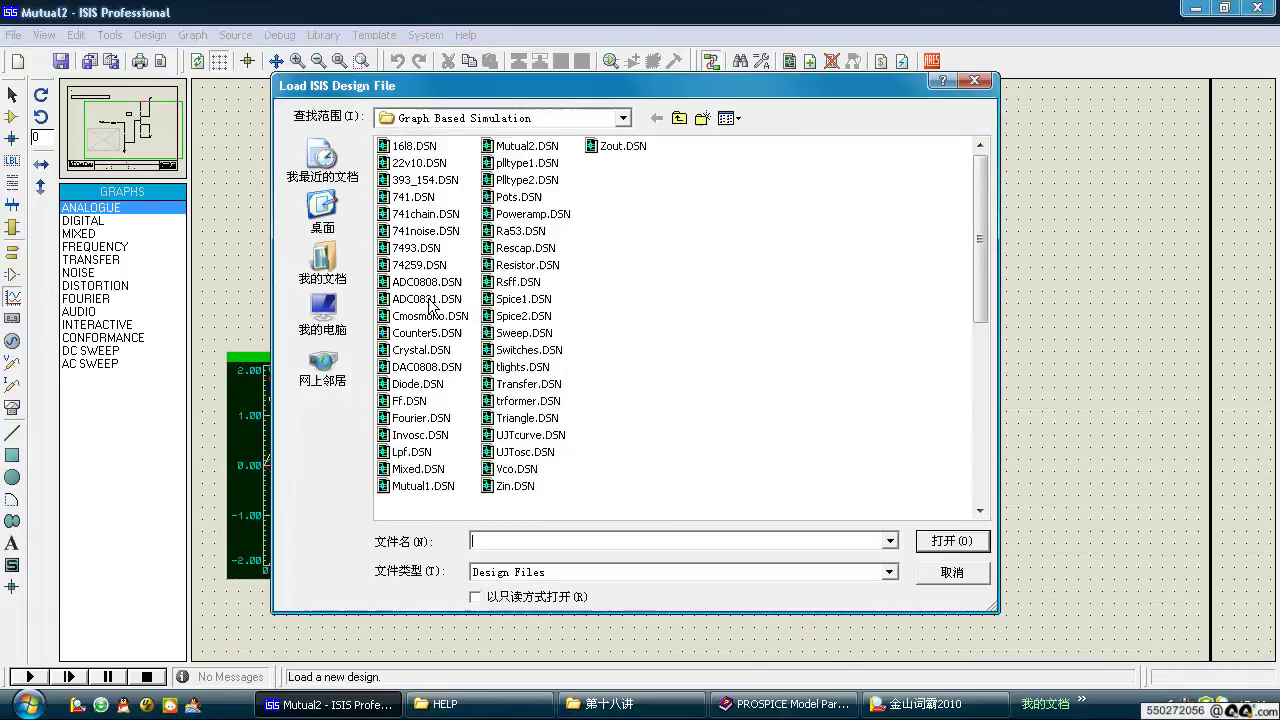
text(tr)
key(Down)
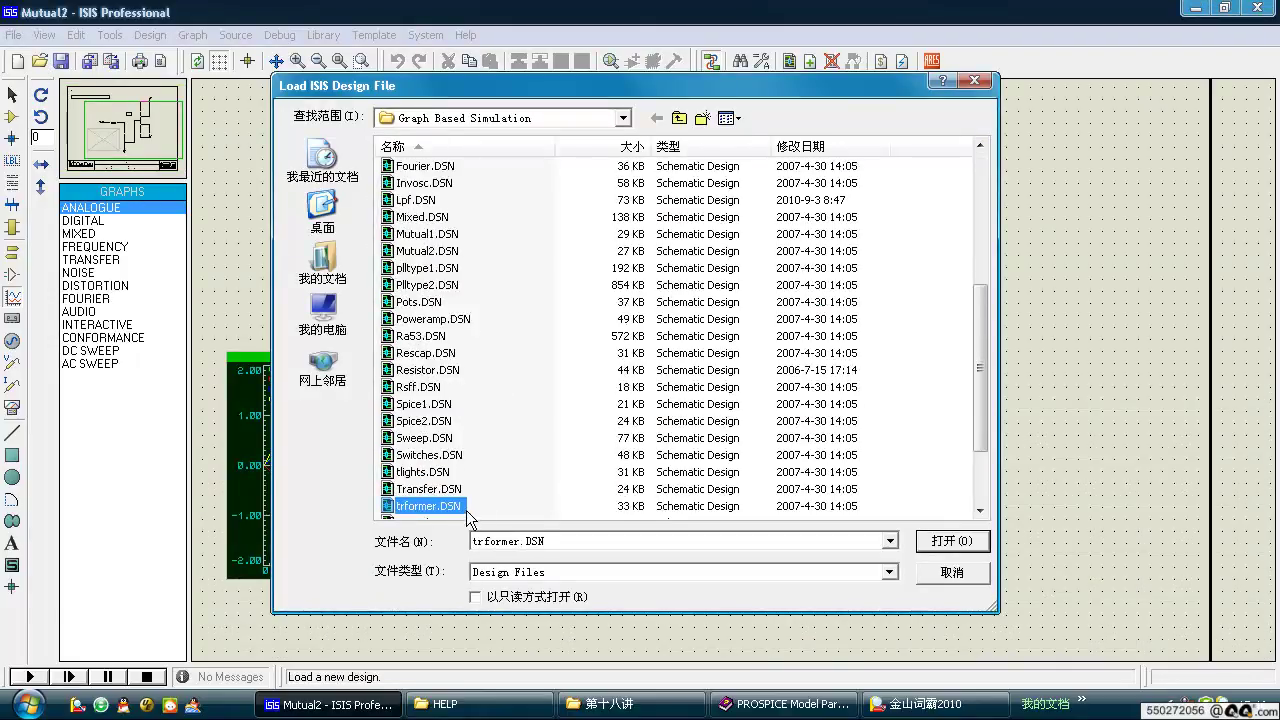
double_click(461, 505)
Check transformer TR1's primary inductance, secondary inductance and coupling factor in the reloaded design, and cancel without changes.
key(F6)
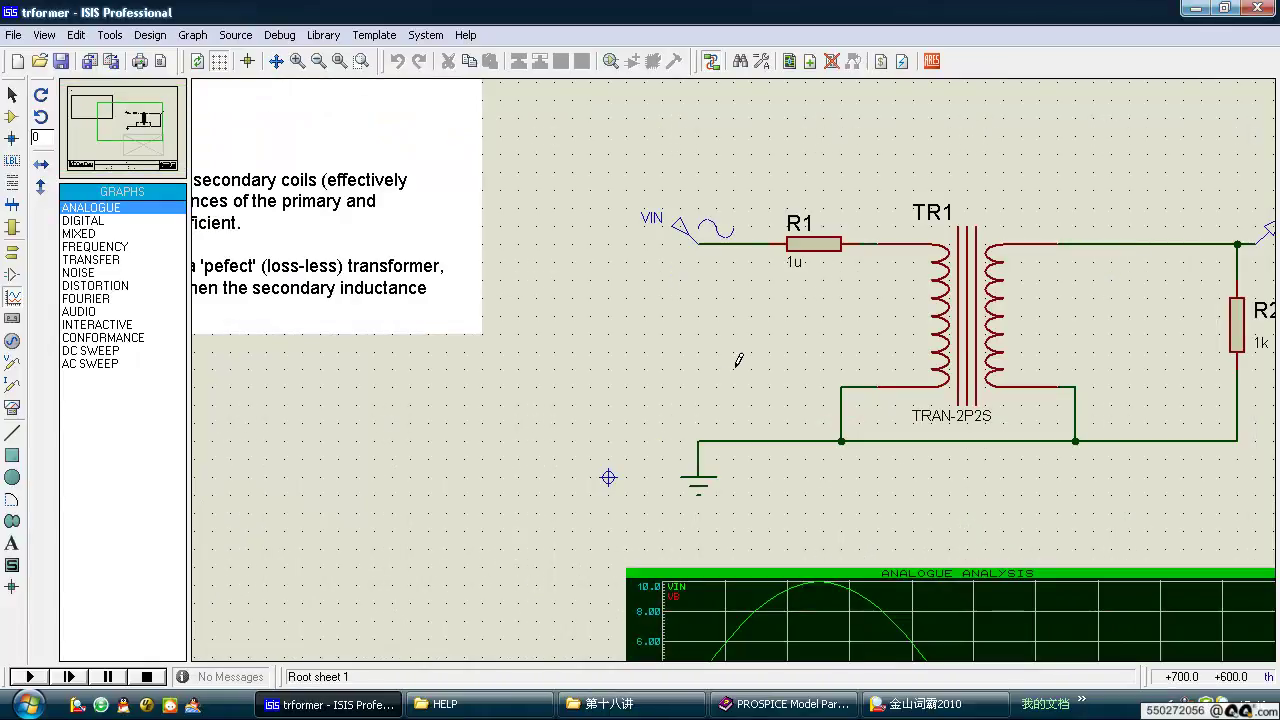
double_click(937, 320)
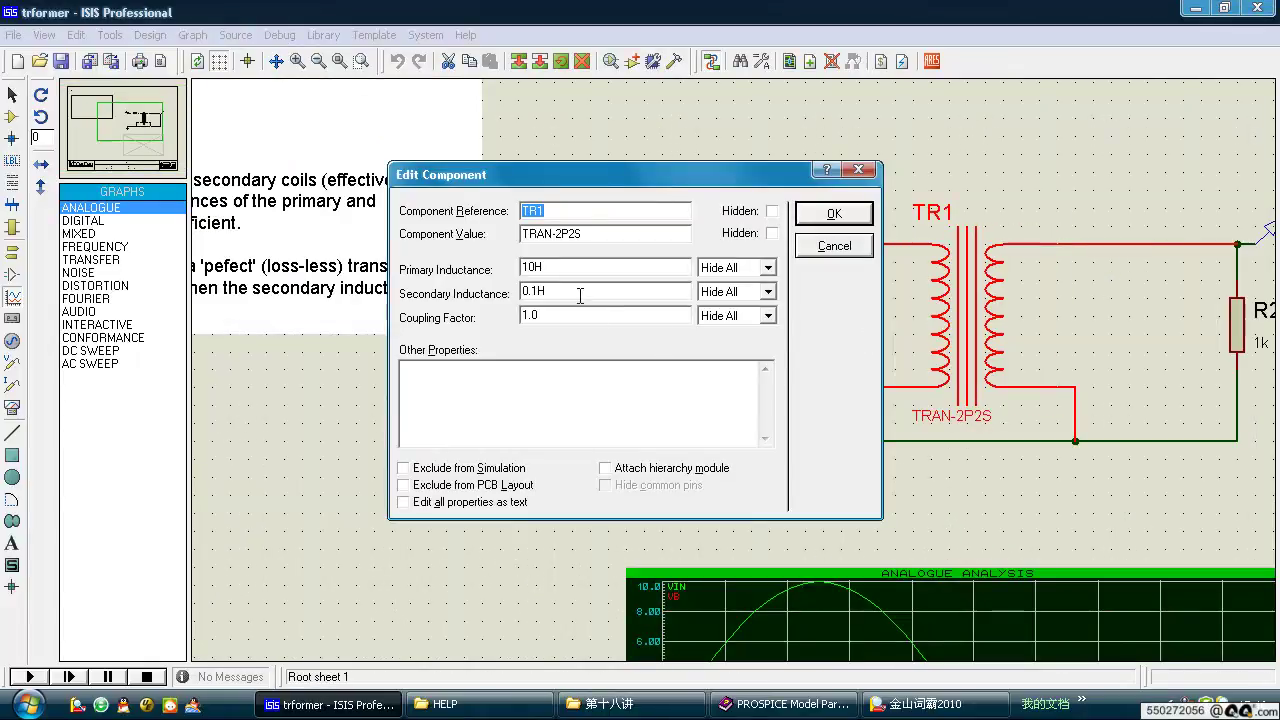
click(811, 250)
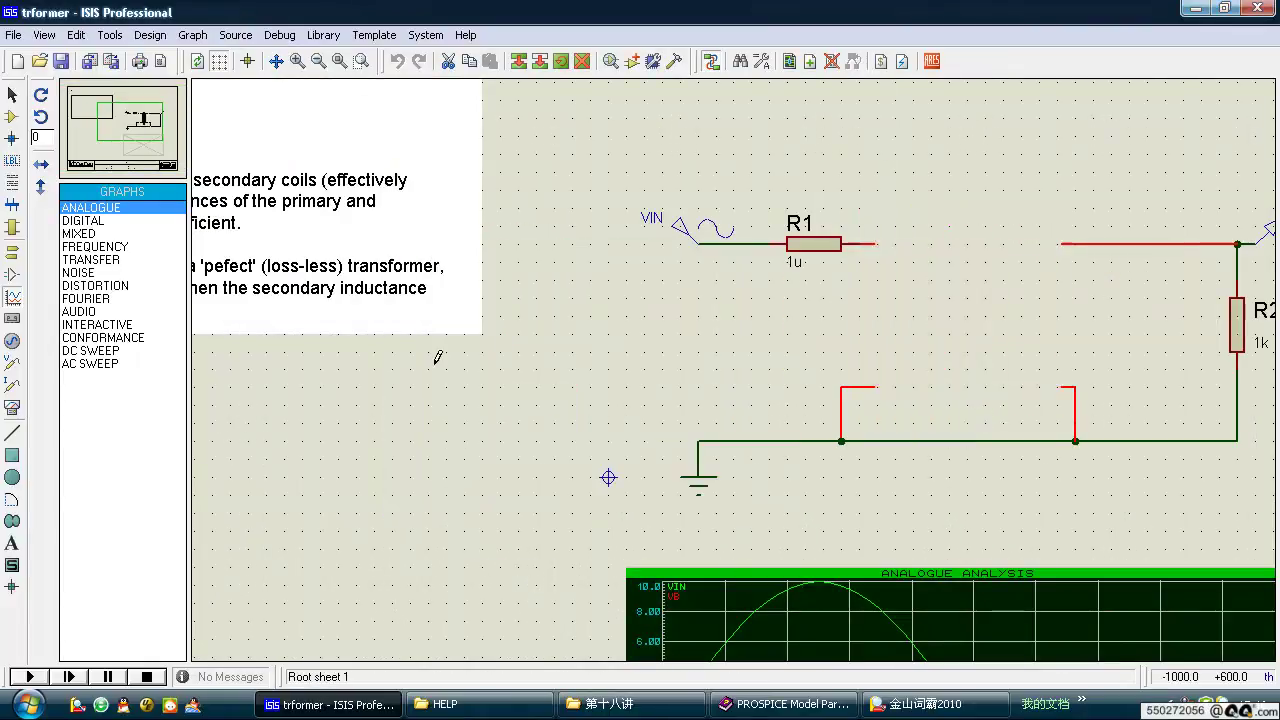